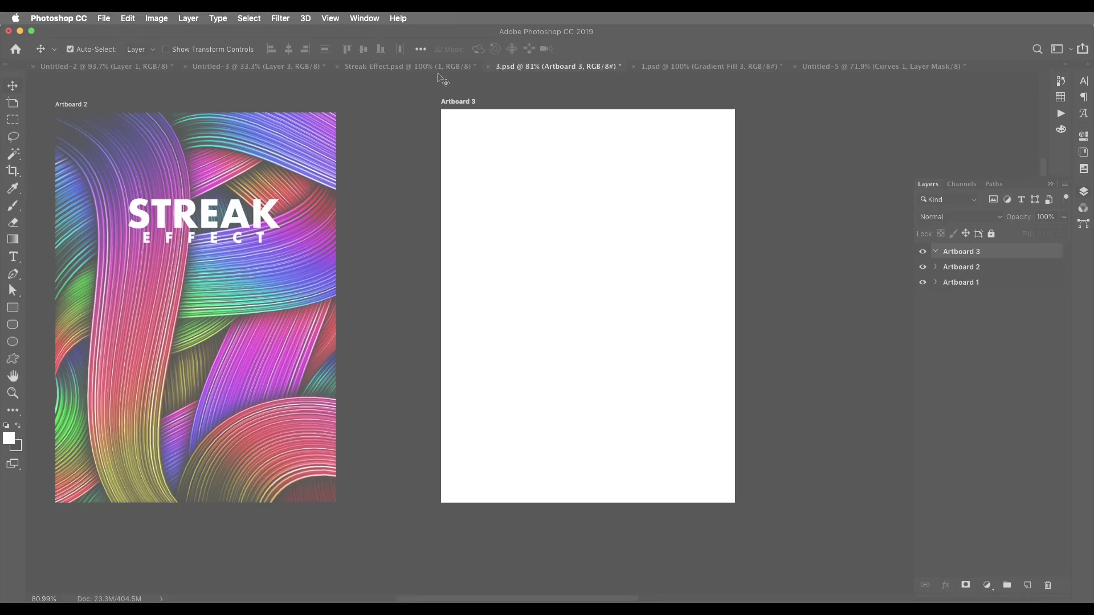
Copy the black-and-white streak smart object from Untitled-3 into Artboard 3 of 3.psd
click(419, 67)
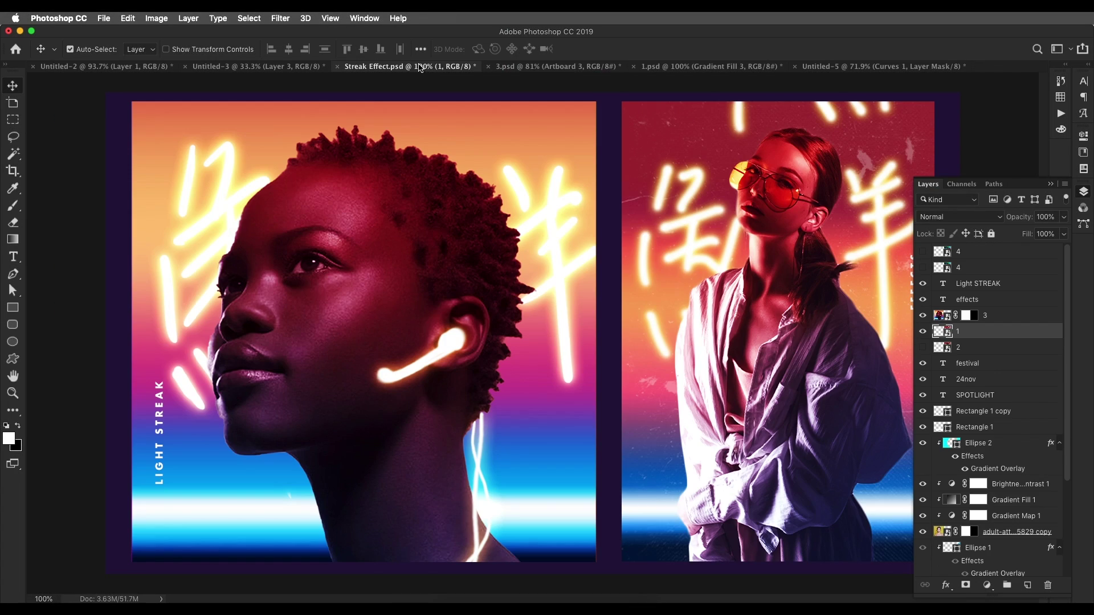
click(282, 69)
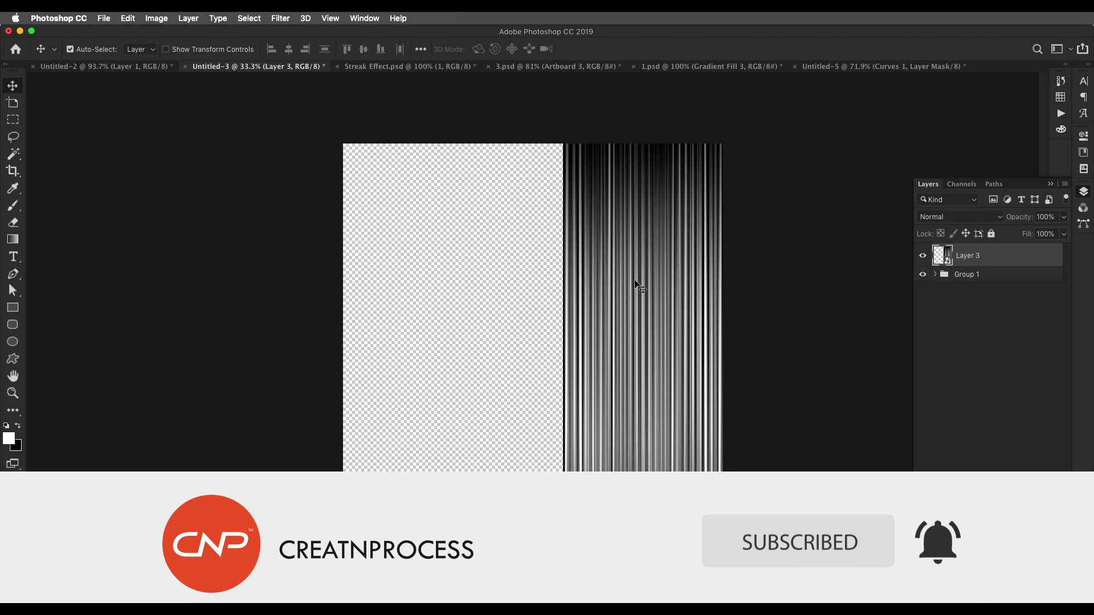
drag(842, 122, 604, 337)
key(super+0)
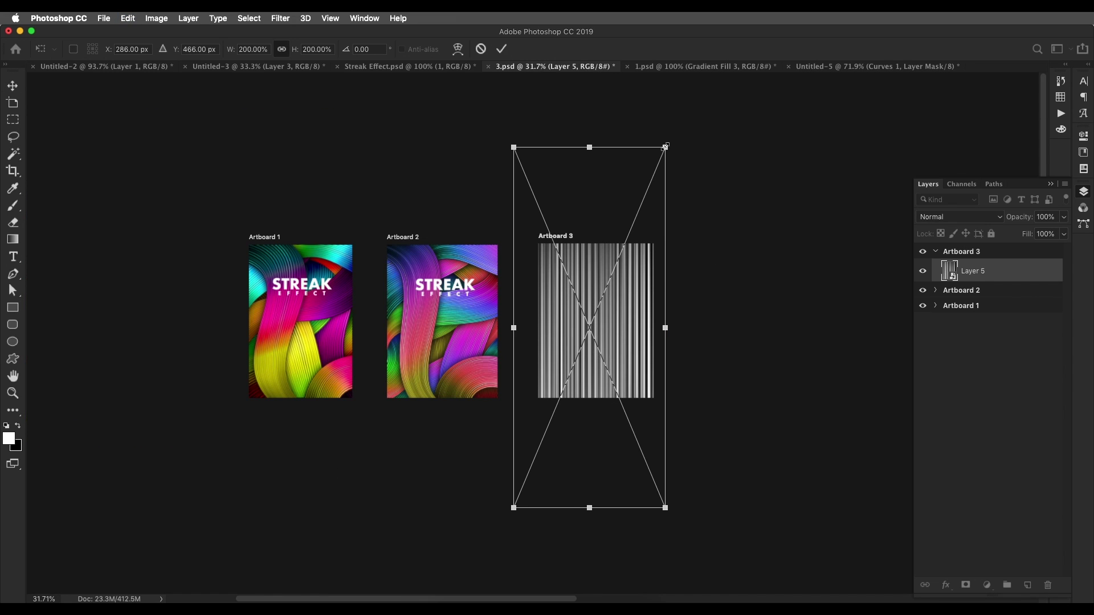
Scale the streak layer to about 45% width and stretch it into a vertical strip spanning Artboard 3's full height
drag(666, 148, 589, 251)
scroll(589, 252, down, 3)
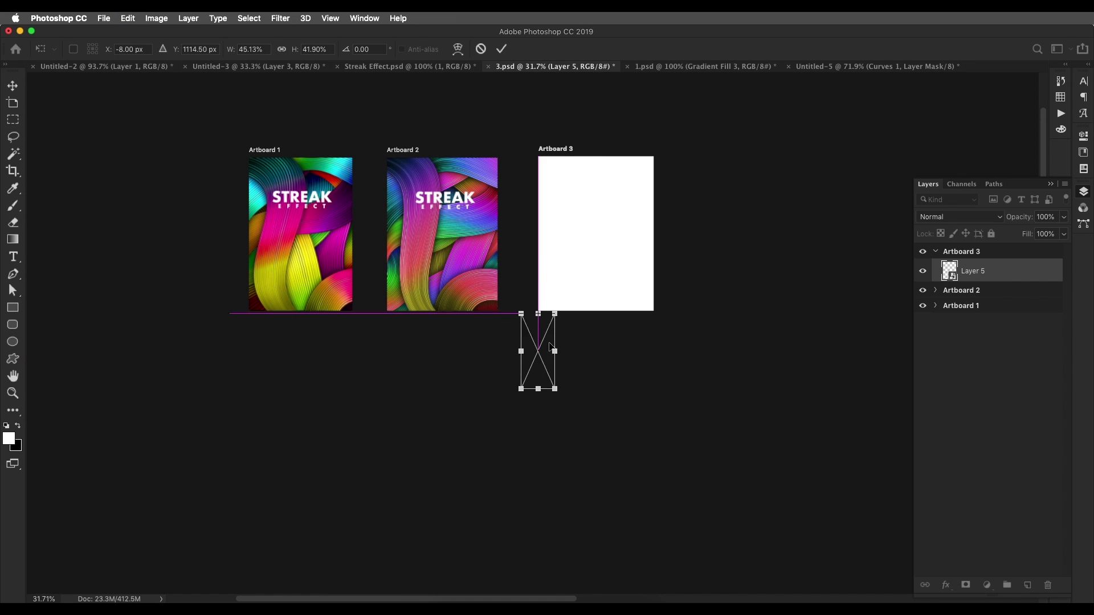
drag(549, 347, 591, 236)
scroll(593, 237, up, 2)
drag(618, 260, 620, 243)
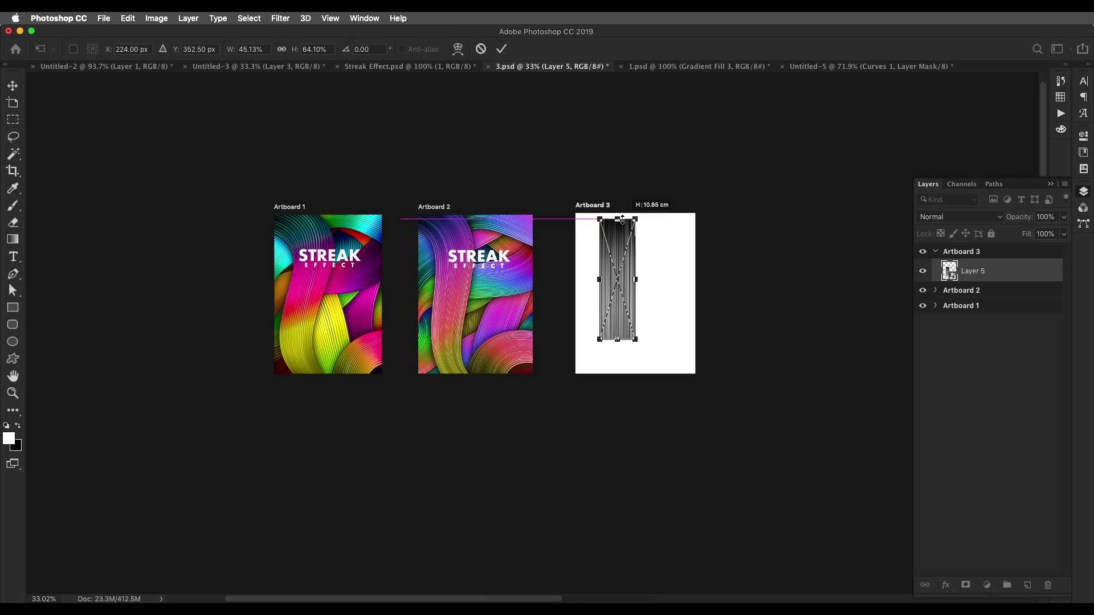
scroll(623, 220, up, 1)
drag(617, 356, 619, 389)
drag(509, 303, 691, 342)
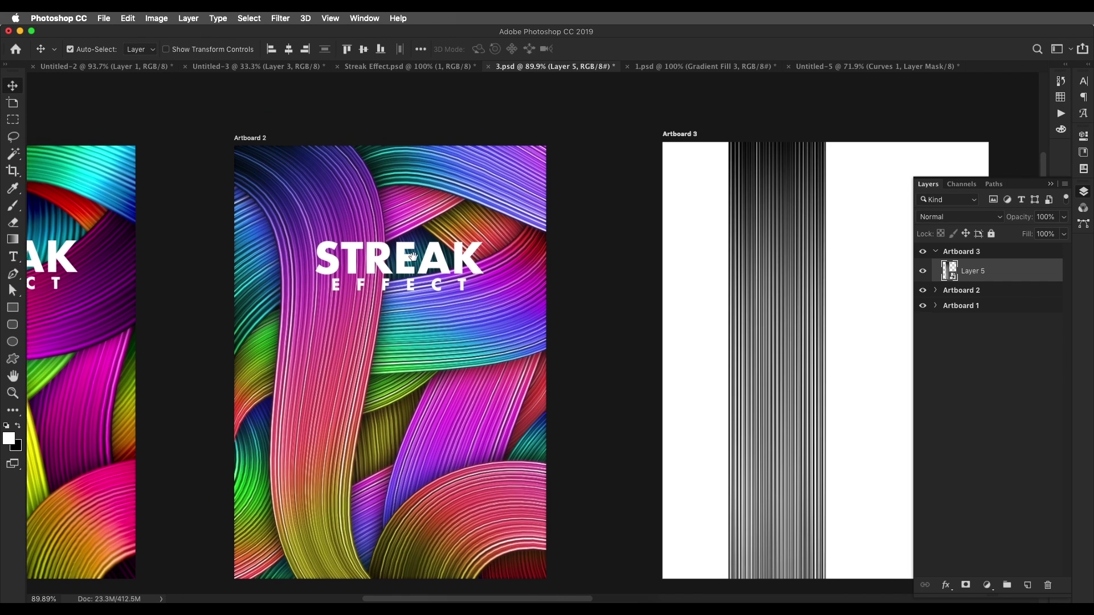
Warp the vertical streak strip so its upper end bends over toward Artboard 3's upper-left corner
scroll(815, 367, right, 4)
right_click(684, 325)
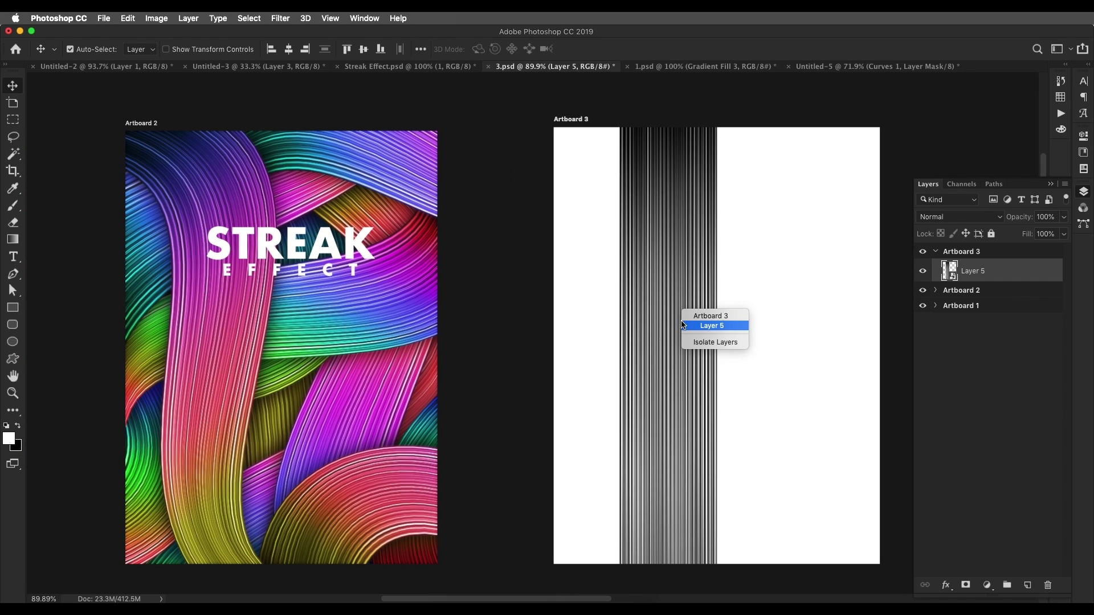
right_click(674, 274)
click(684, 350)
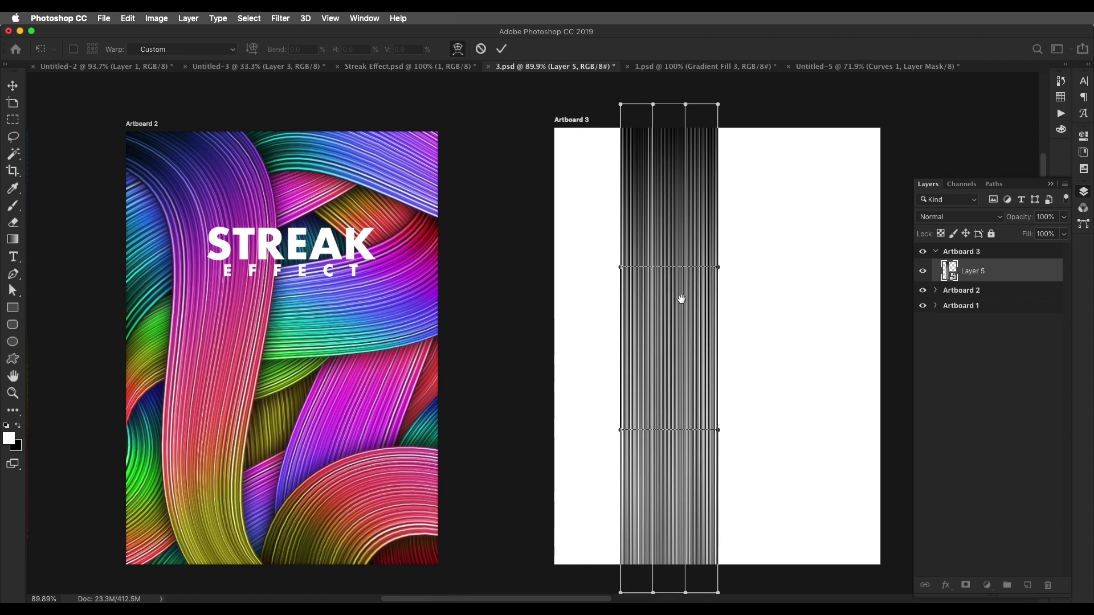
scroll(679, 298, up, 3)
mouse_move(644, 151)
mouse_down()
mouse_move(531, 169)
mouse_move(508, 195)
mouse_move(519, 201)
mouse_up()
drag(590, 161, 631, 150)
drag(754, 300, 782, 213)
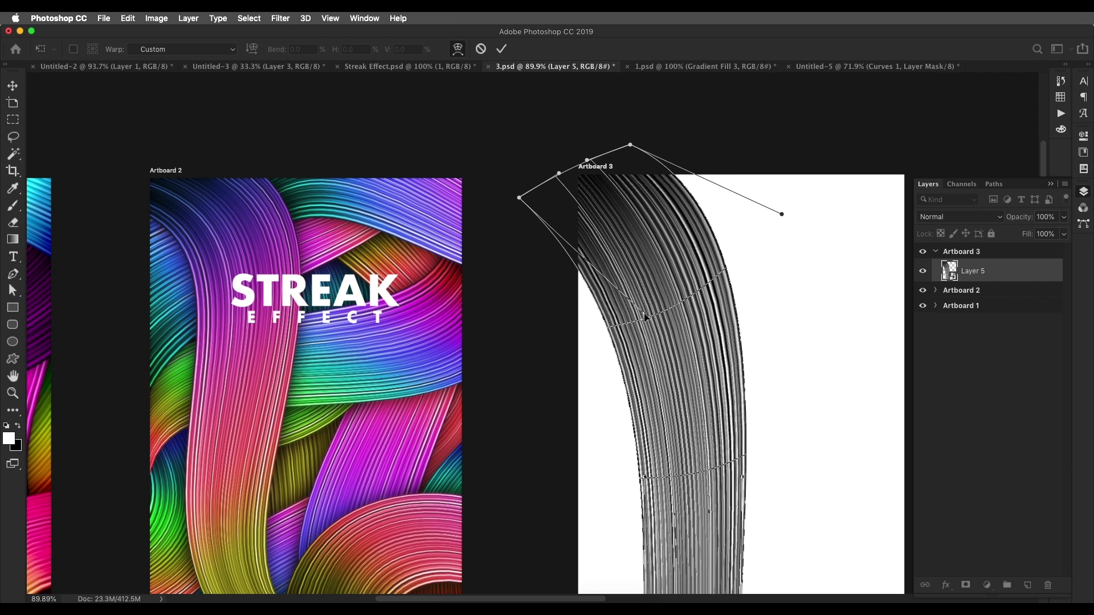
drag(645, 314, 697, 284)
drag(782, 213, 793, 193)
drag(712, 370, 730, 374)
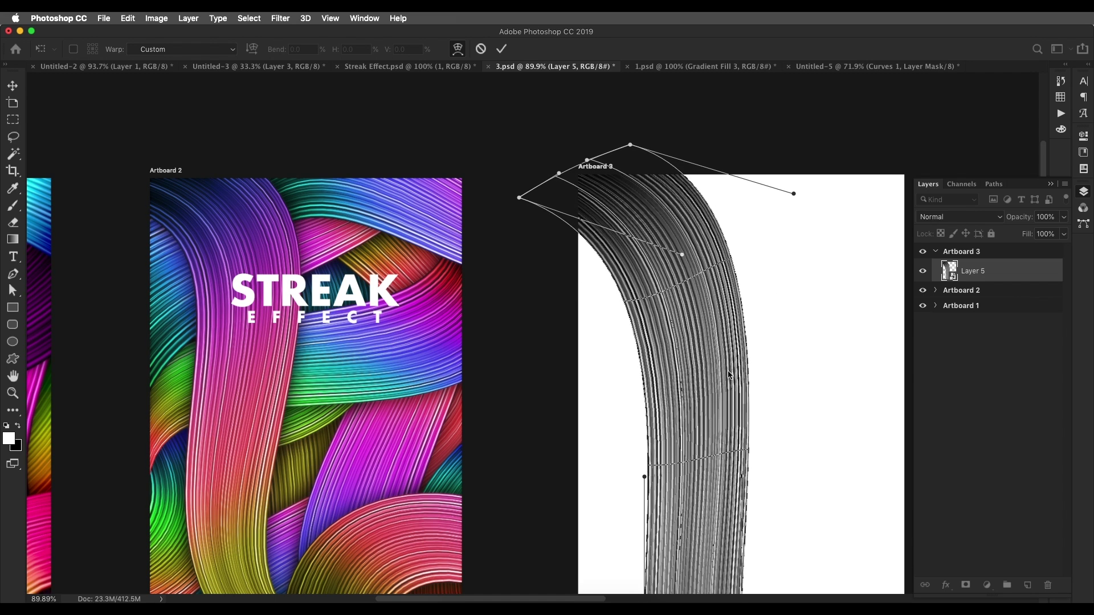
Bend the strip's lower end with the warp so it sweeps toward the lower right in an S-curve
scroll(718, 373, down, 4)
drag(663, 371, 585, 383)
drag(759, 371, 555, 391)
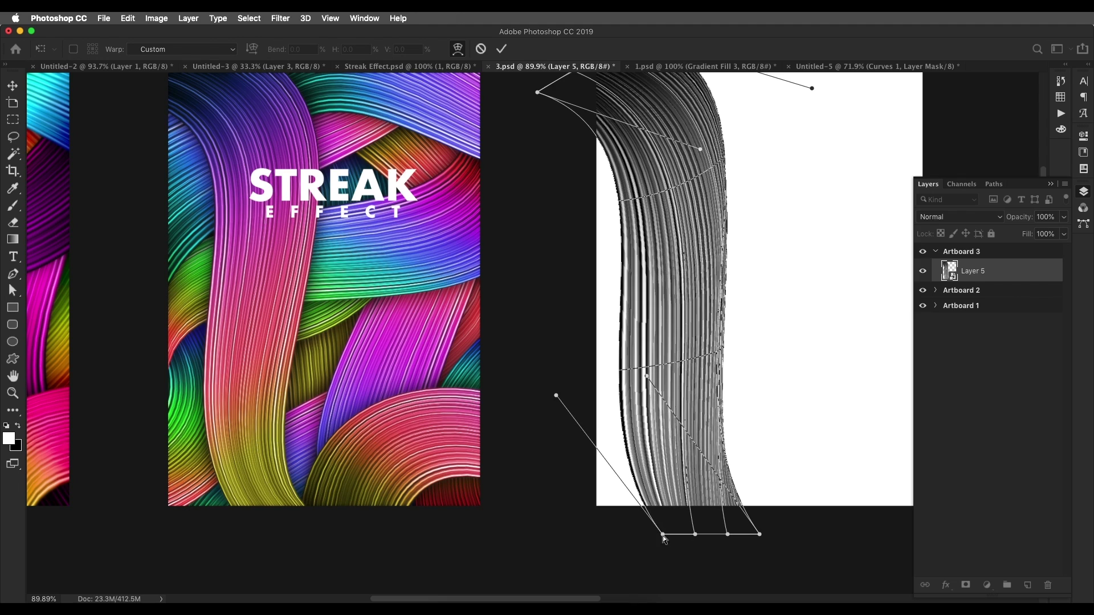
drag(663, 534, 679, 535)
drag(712, 366, 674, 363)
scroll(670, 251, up, 3)
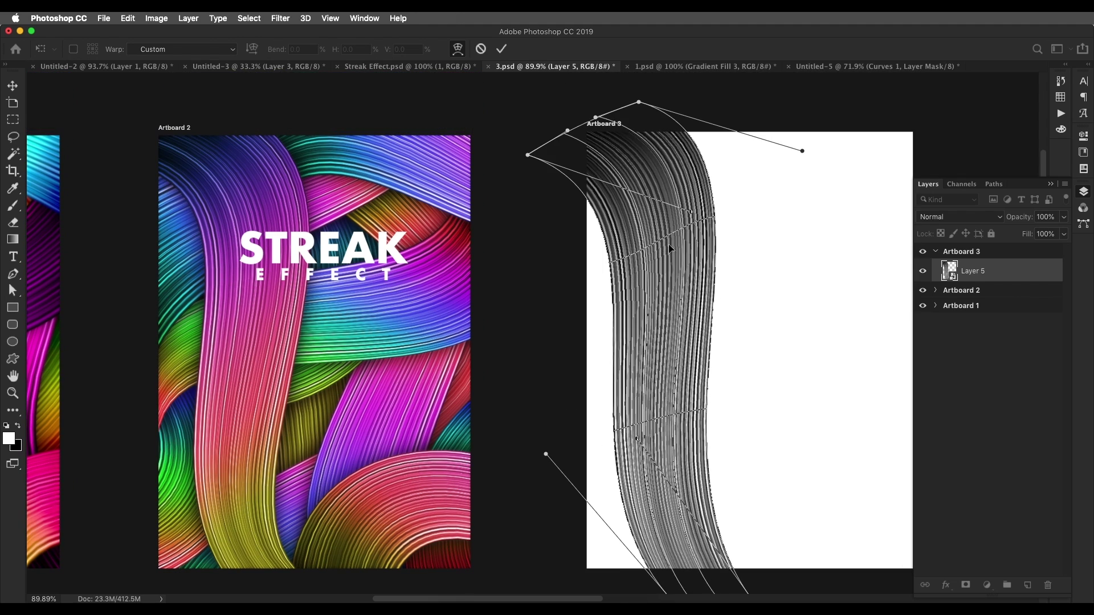
Smooth the strip's upper bend, even out the warp points along its lower edge, and apply the warp
scroll(672, 244, up, 5)
mouse_move(672, 246)
mouse_down()
mouse_move(650, 248)
mouse_move(698, 214)
mouse_up()
scroll(684, 222, down, 10)
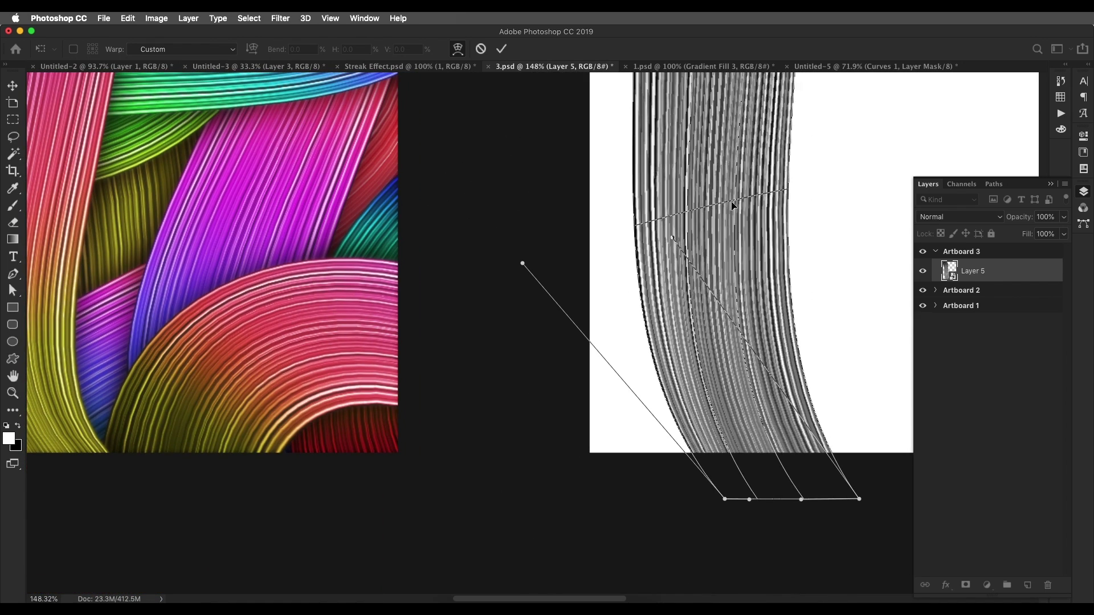
scroll(737, 207, down, 3)
drag(752, 462, 815, 461)
drag(740, 365, 718, 363)
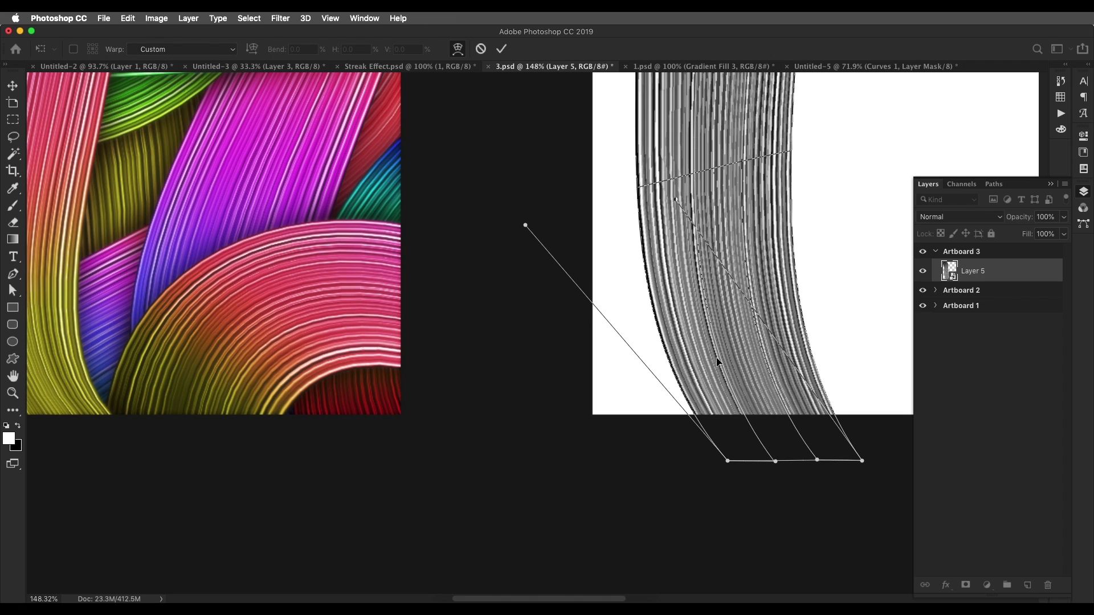
key(Return)
Reopen the strip's warp, tighten its upper and lower curves slightly, and apply the result
scroll(684, 385, down, 8)
key(super+t)
drag(726, 237, 740, 233)
drag(670, 385, 660, 369)
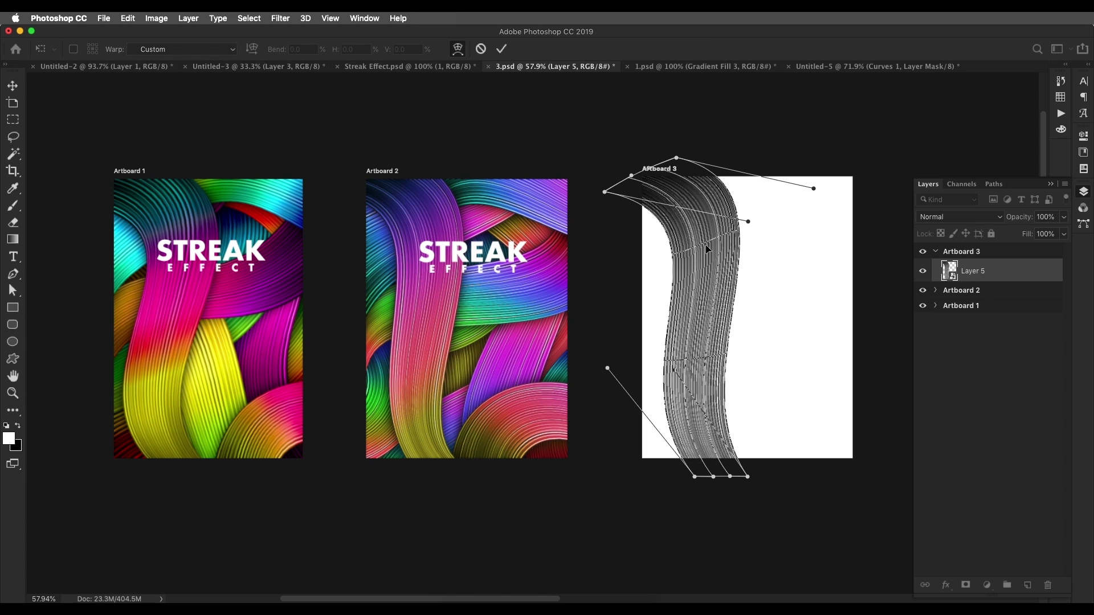
key(Return)
Duplicate the warped strip and rotate the copy to about 81° so it runs across Artboard 3
scroll(723, 242, up, 3)
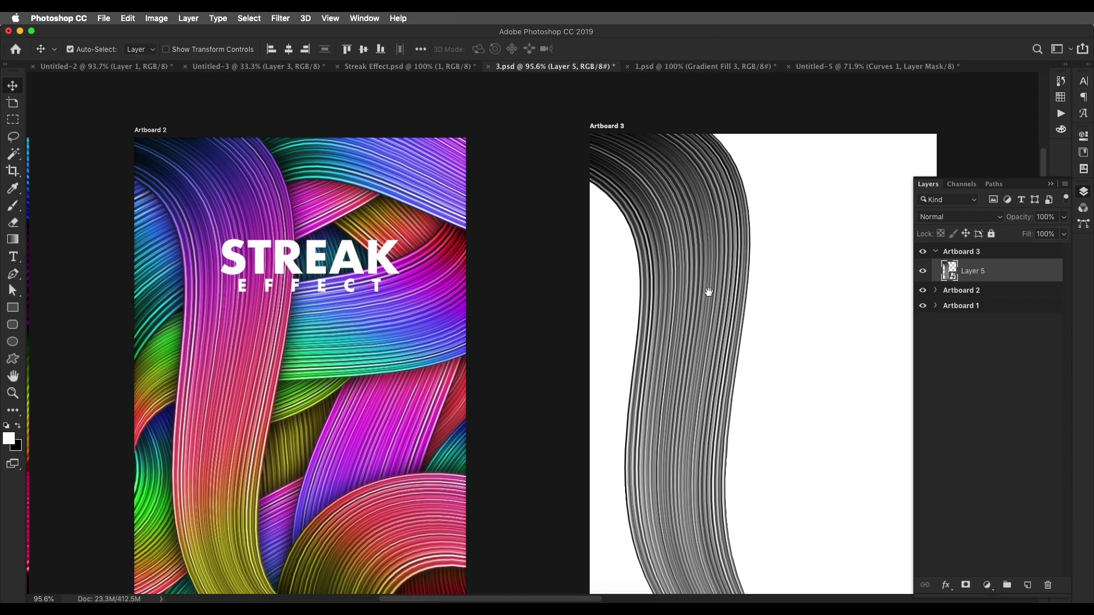
scroll(691, 364, down, 4)
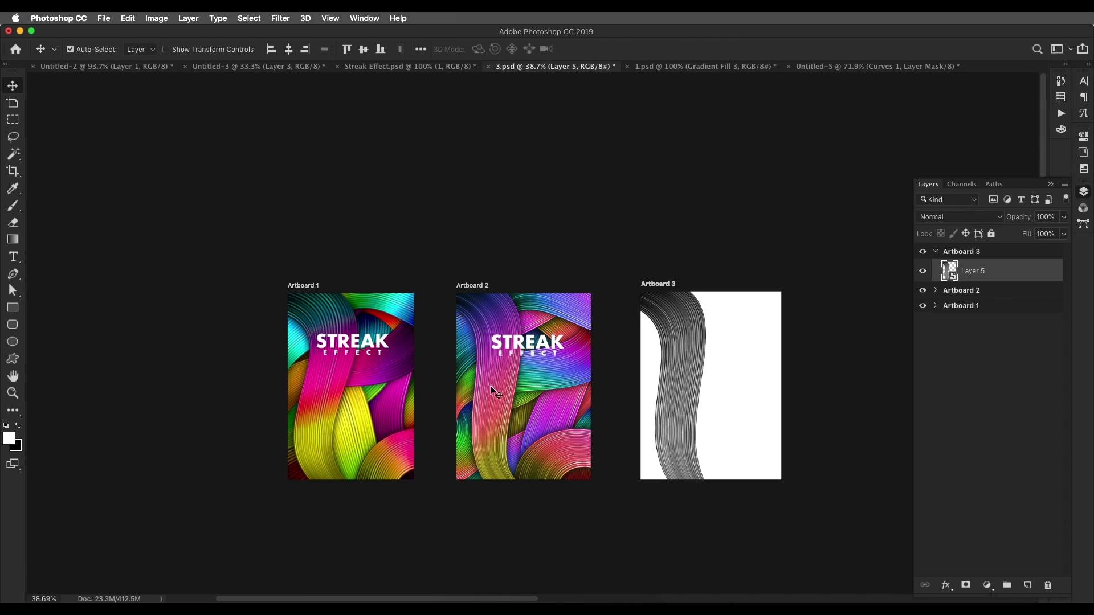
scroll(711, 434, right, 1)
mouse_move(676, 409)
mouse_down()
mouse_move(708, 413)
mouse_move(716, 344)
mouse_up()
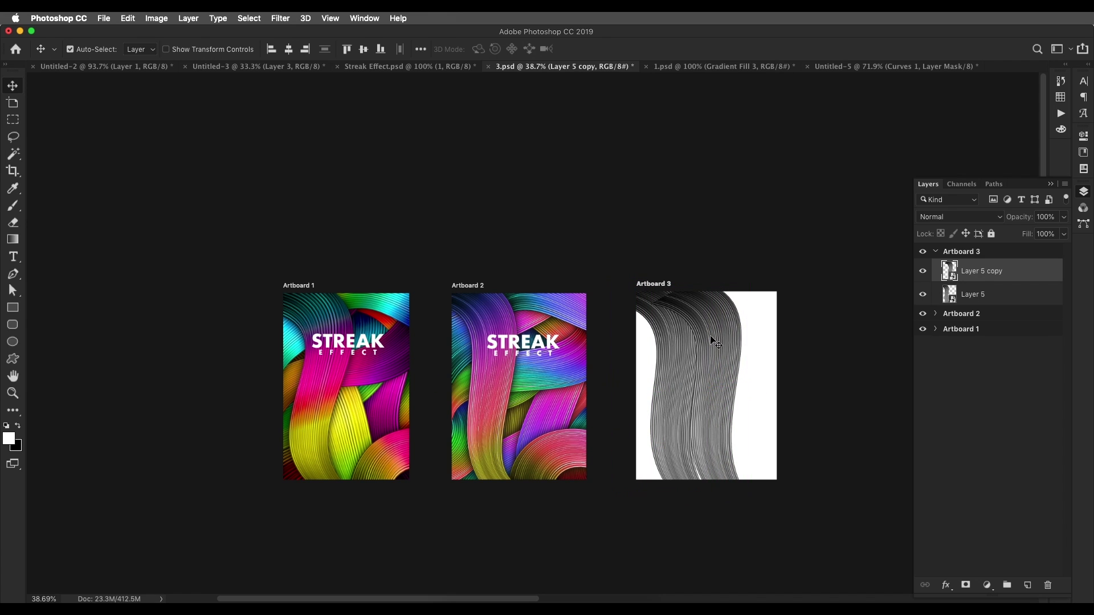
key(ctrl+t)
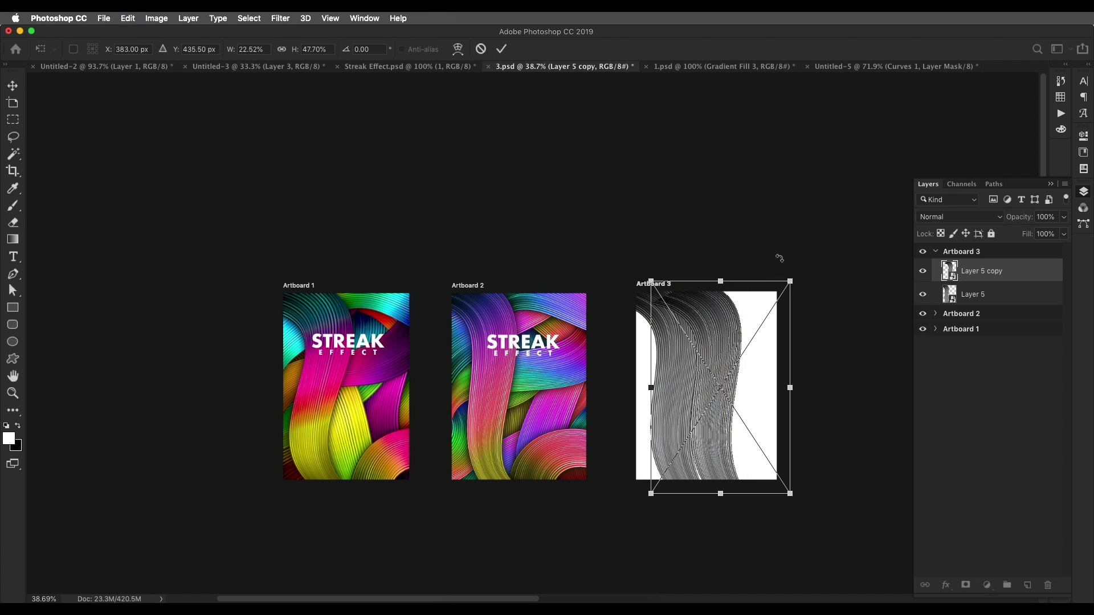
drag(784, 268, 756, 358)
key(Return)
Shorten the rotated copy to about 41% height and place its layer beneath the original strip
key(super+t)
drag(607, 378, 627, 374)
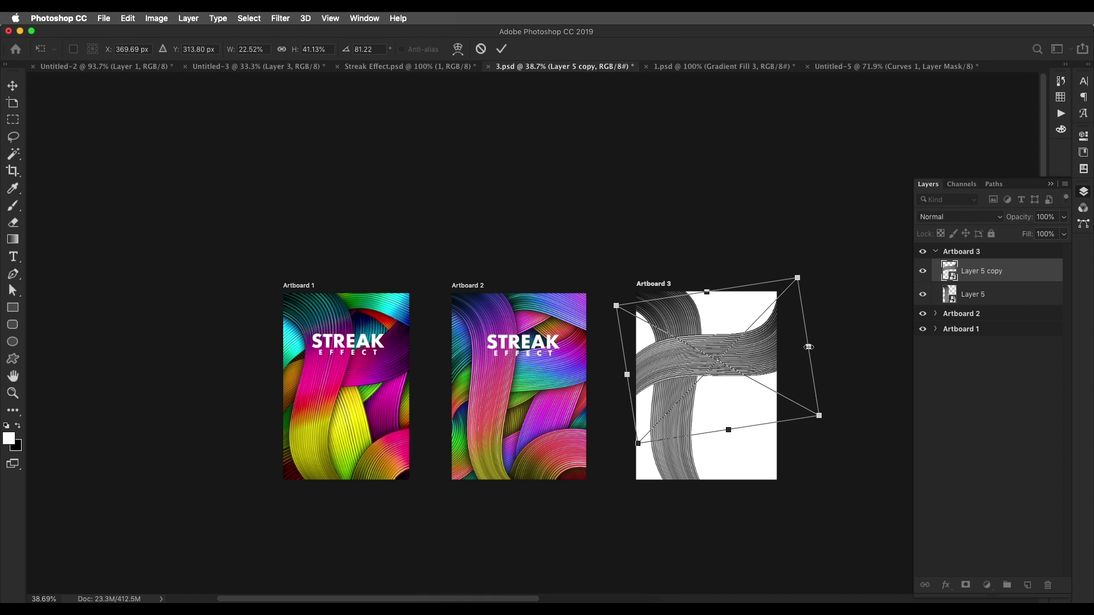
key(Return)
drag(1008, 300, 1007, 308)
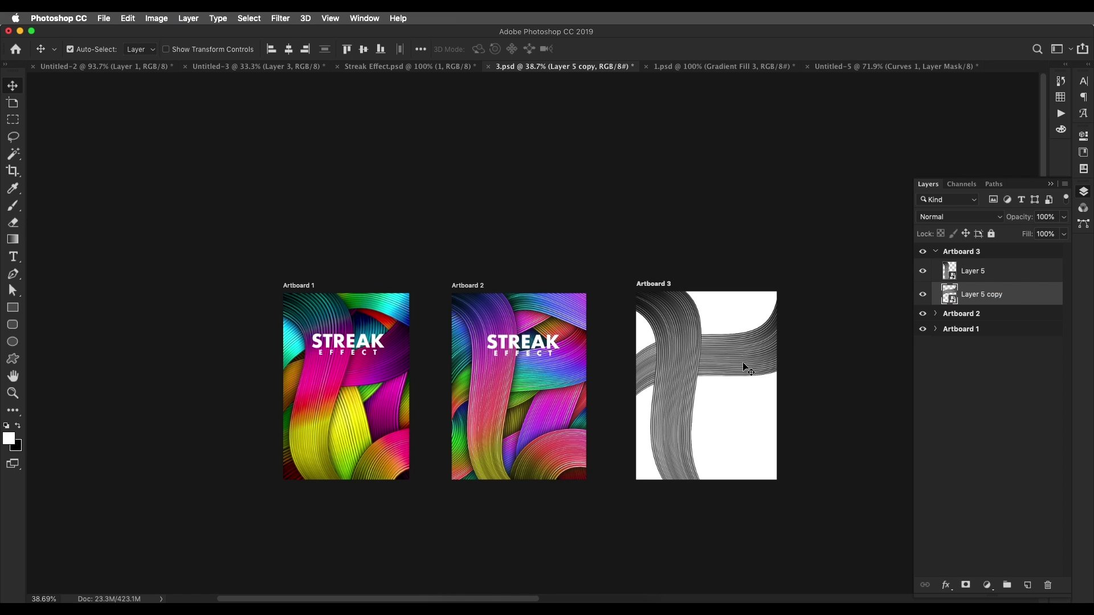
Duplicate the vertical strip, rotate the copy to about -172° along Artboard 3's right side, and place it below the other strips
mouse_move(740, 382)
mouse_down()
mouse_move(713, 391)
mouse_move(724, 392)
mouse_up()
scroll(724, 391, up, 2)
key(super+t)
drag(876, 241, 889, 367)
drag(784, 342, 812, 329)
drag(798, 168, 846, 552)
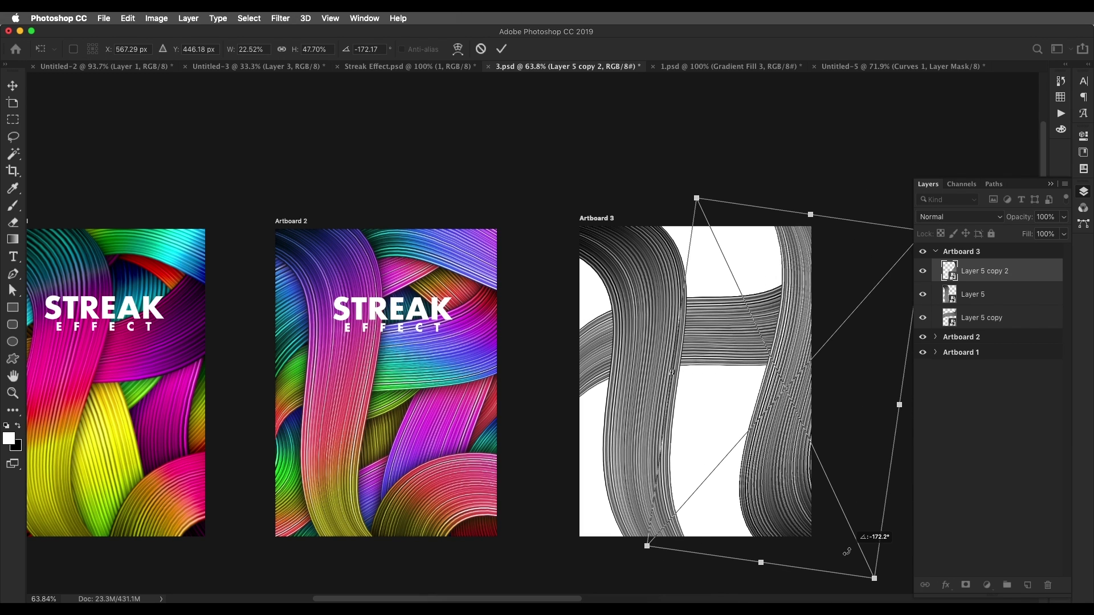
key(Return)
drag(775, 462, 761, 464)
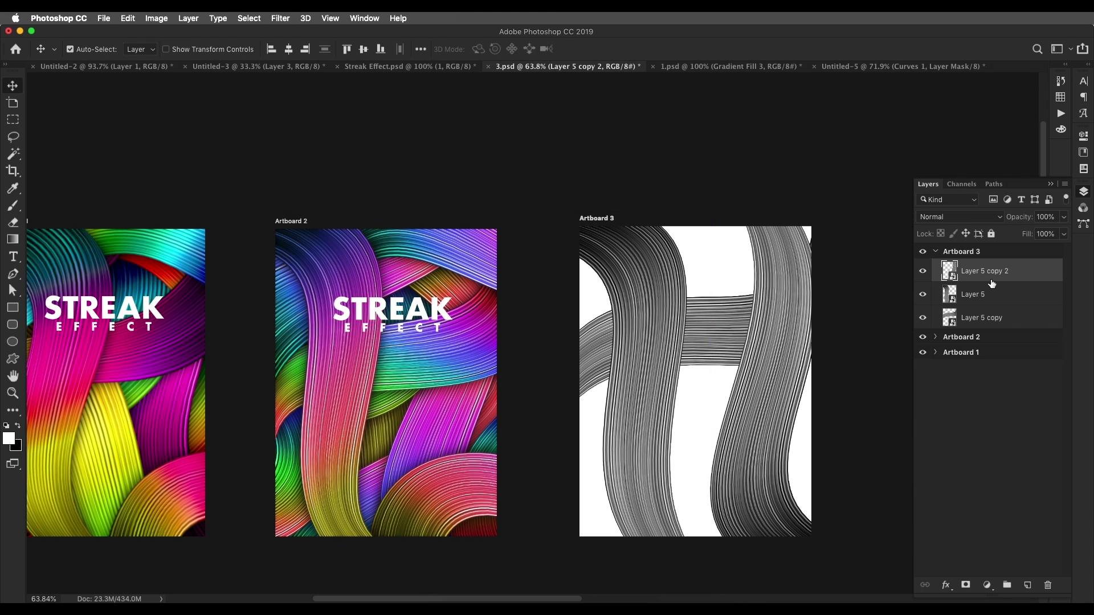
drag(1011, 325, 1011, 328)
Add another strip copy, rotate it to about 65° across Artboard 3's lower-right area, and send it behind the right-hand strip
drag(744, 456, 689, 458)
key(super+t)
drag(855, 305, 398, 366)
key(Return)
drag(717, 400, 735, 460)
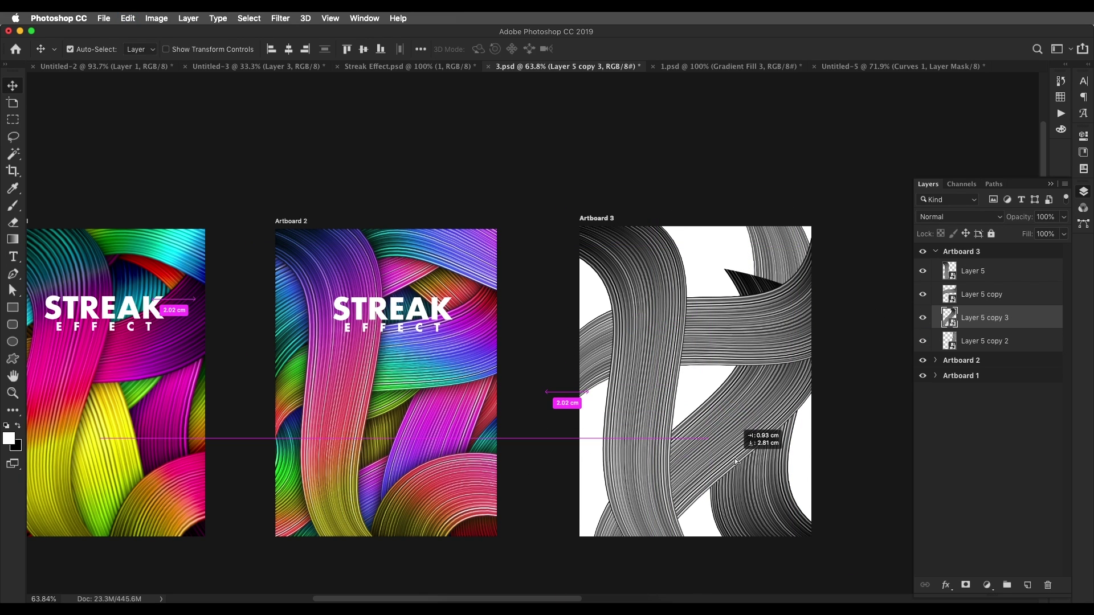
drag(866, 303, 907, 373)
drag(777, 430, 786, 471)
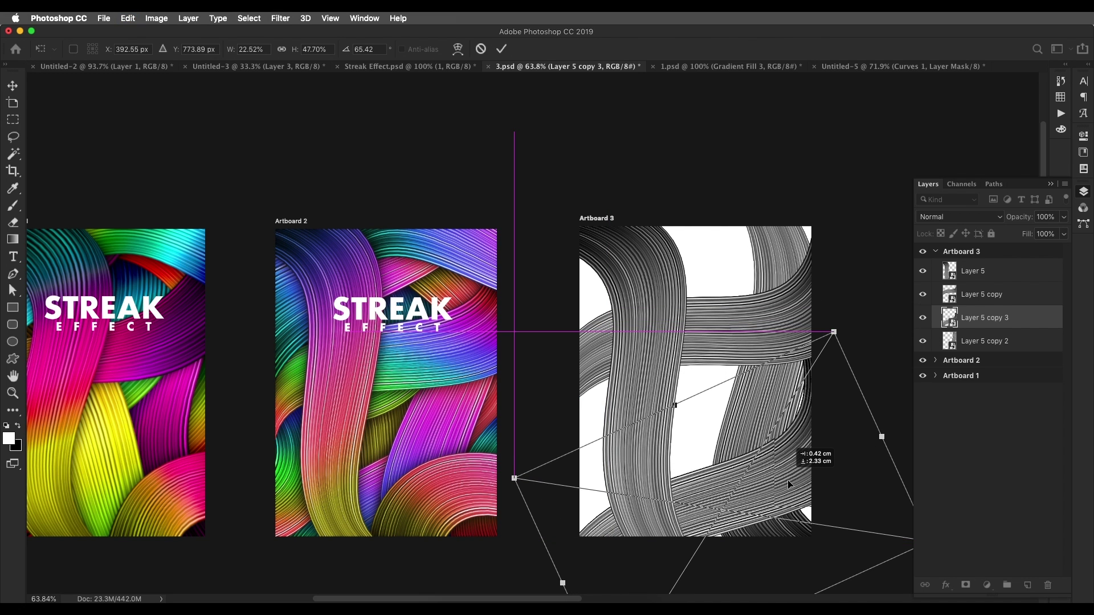
key(Return)
key(ctrl+bracketleft)
Duplicate a strip again, rotate the copy, and position it diagonally across Artboard 3's upper part
drag(649, 388, 763, 388)
key(ctrl+t)
drag(898, 361, 484, 478)
drag(741, 302, 738, 252)
drag(544, 436, 578, 434)
Warp the diagonal copy so its left end curls down past Artboard 3's left edge, and apply the warp
right_click(612, 297)
click(625, 379)
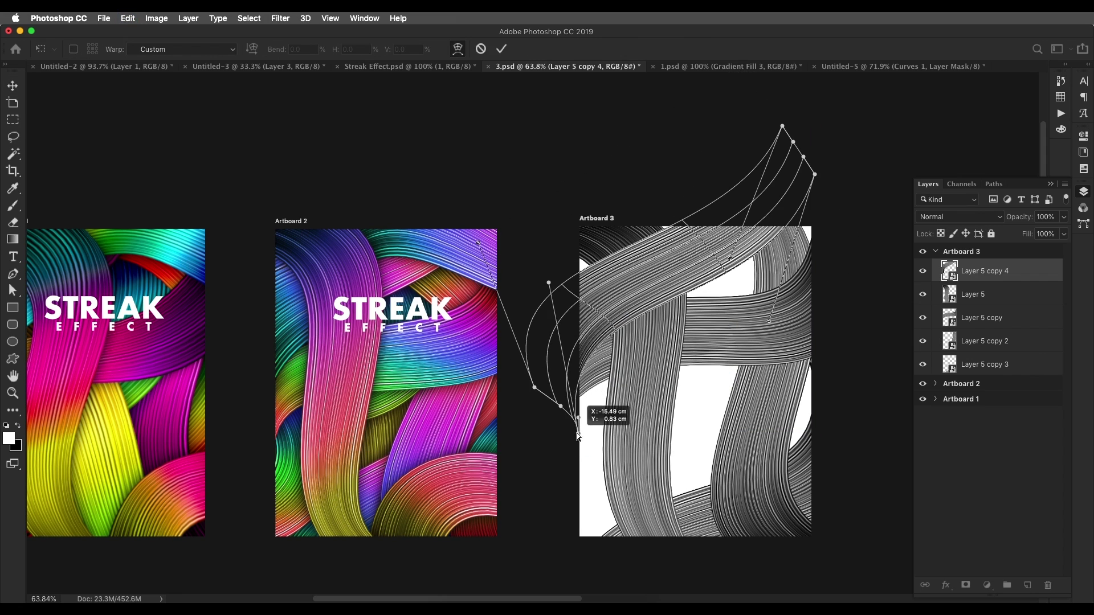
drag(534, 386, 508, 375)
drag(564, 339, 577, 272)
key(Return)
Reorder the diagonal copy so it sits directly below the original vertical strip layer
key(super+shift+bracketleft)
scroll(627, 317, down, 3)
key(super+bracketright)
key(super+bracketright)
key(super+bracketright)
Duplicate the diagonal strip, rotate and shift the copy to fill the white gaps, and send it to the back
scroll(649, 313, right, 3)
alt+drag(678, 242, 704, 350)
key(super+t)
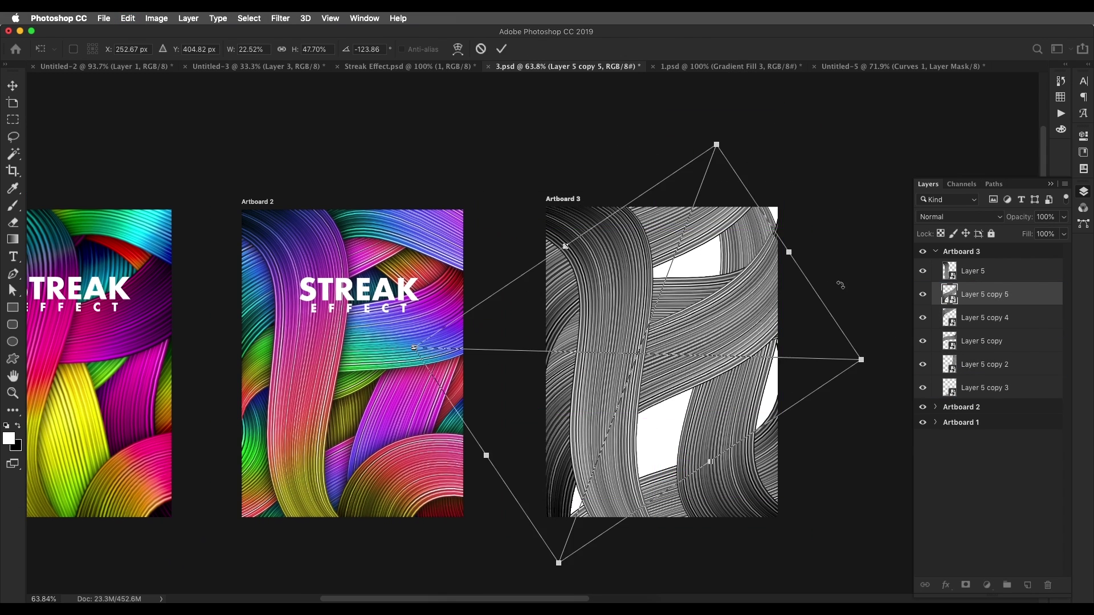
drag(841, 285, 584, 485)
drag(683, 274, 725, 275)
key(Return)
key(super+shift+bracketleft)
scroll(698, 334, down, 2)
Duplicate the right-hand strip, rotate the copy toward Artboard 3's lower left, and move it back to just above the rearmost strip
alt+super+drag(737, 411, 672, 407)
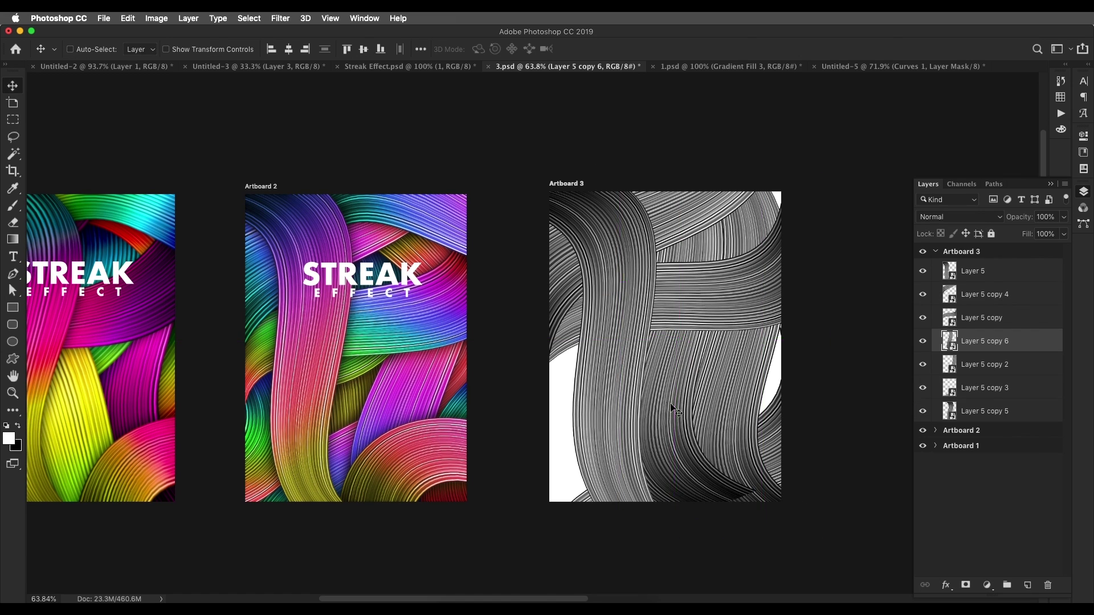
key(super+t)
drag(755, 533, 818, 228)
drag(687, 351, 629, 387)
key(Return)
key(super+bracketleft)
key(super+bracketleft)
Rotate a further strip copy to about 70° across Artboard 3's lower half and send it to the back
key(super+t)
drag(803, 275, 821, 502)
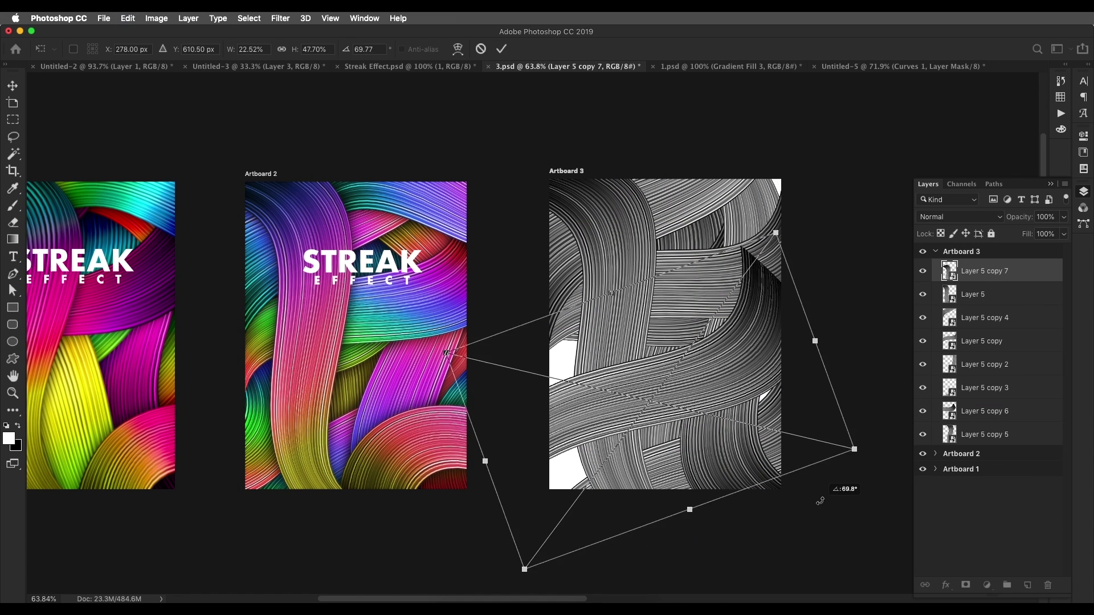
key(Return)
key(ctrl+shift+bracketleft)
scroll(675, 357, down, 1)
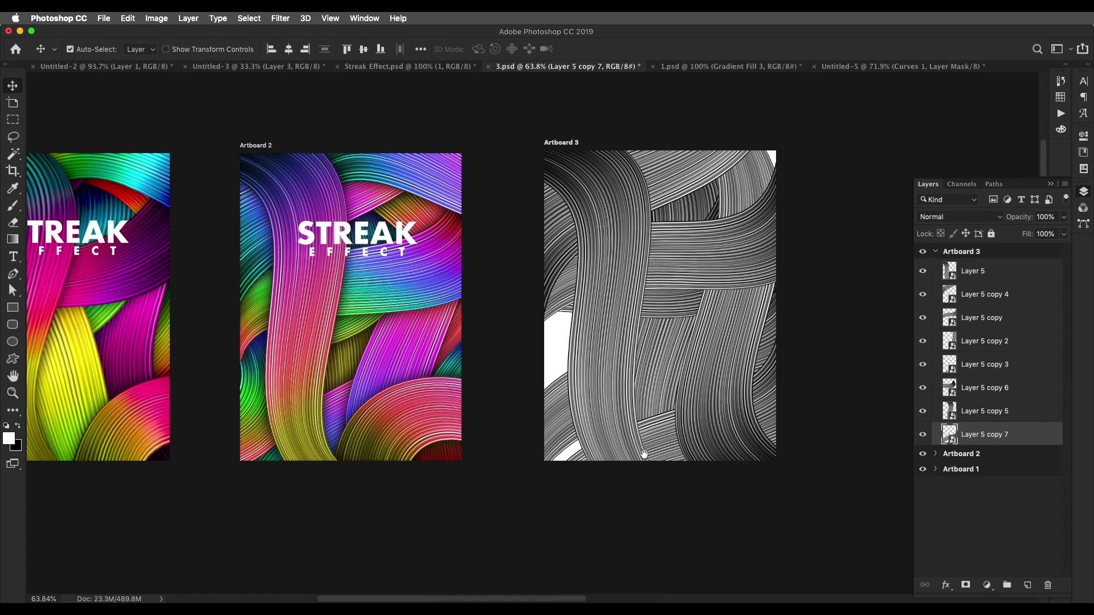
Duplicate a strip over Artboard 3's lower half, rotate the copy diagonally, and begin warping its body into a curve
drag(645, 454, 598, 450)
alt+drag(567, 368, 672, 411)
key(super+t)
drag(775, 188, 855, 320)
click(458, 49)
drag(769, 389, 694, 239)
drag(723, 334, 617, 195)
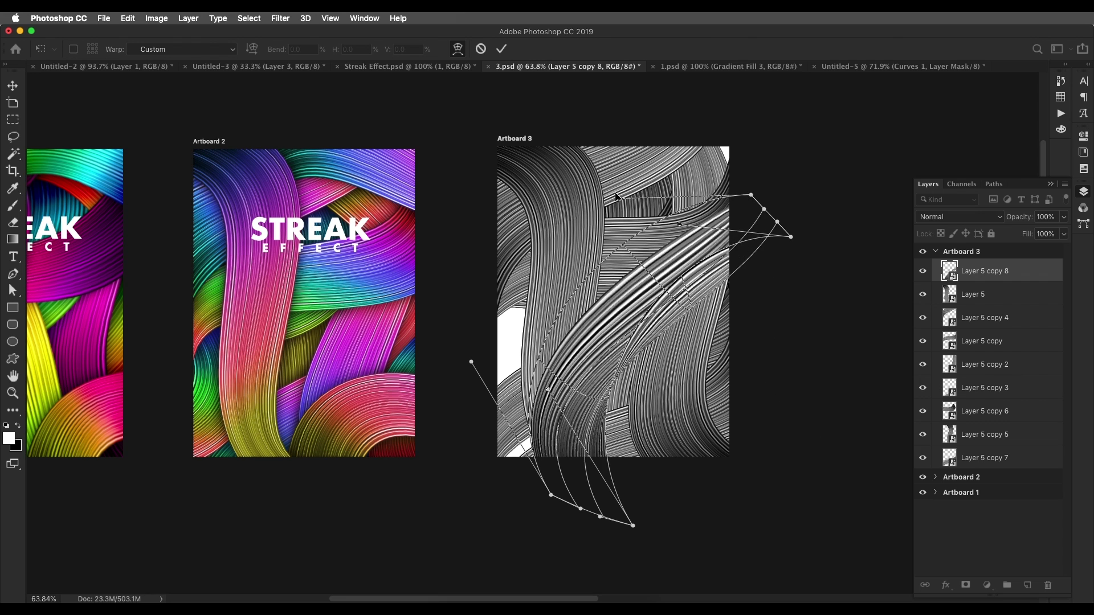
Pull the warped copy's right end down past Artboard 3's lower-right edge and even out its points to form an arch
drag(791, 237, 824, 480)
drag(751, 194, 826, 398)
mouse_move(647, 359)
mouse_down()
mouse_move(656, 397)
mouse_move(650, 376)
mouse_up()
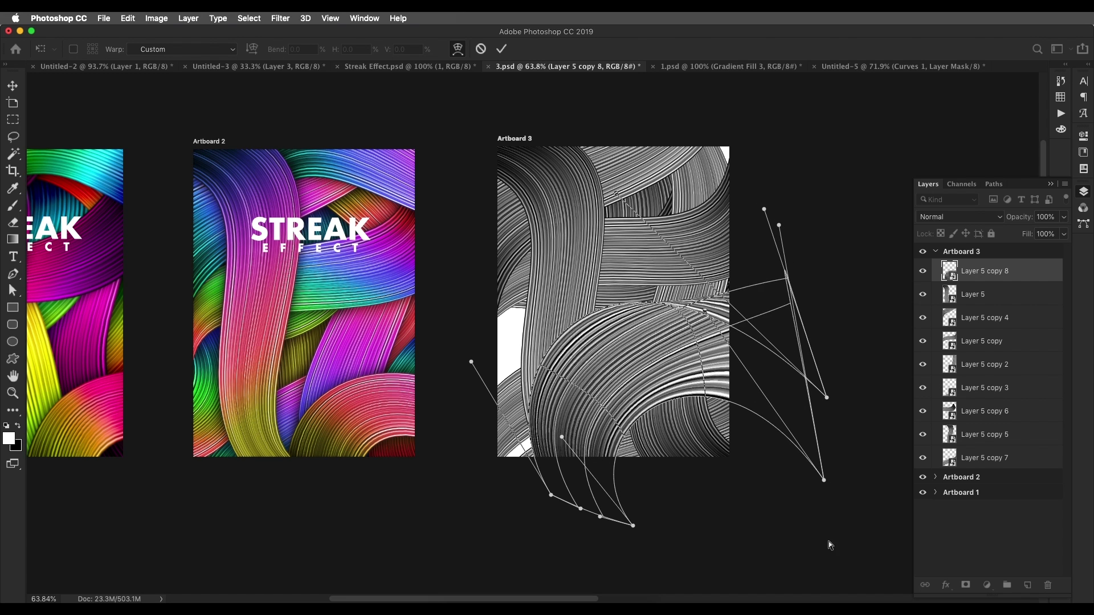
drag(777, 222, 830, 454)
drag(764, 209, 829, 430)
drag(824, 481, 806, 489)
drag(828, 454, 816, 457)
drag(826, 398, 825, 415)
drag(830, 429, 819, 433)
drag(817, 457, 804, 461)
drag(562, 438, 572, 450)
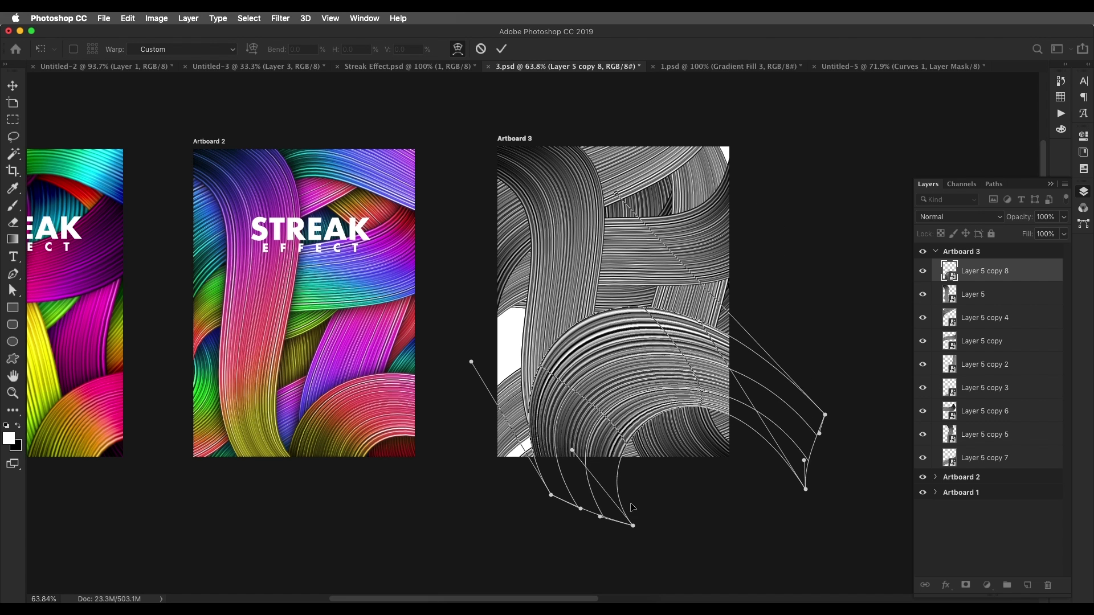
Tighten the warped strip's left end into a smaller arch at Artboard 3's lower-right corner and apply the warp
drag(633, 526, 653, 528)
drag(551, 495, 609, 510)
drag(600, 516, 620, 518)
drag(638, 434, 648, 430)
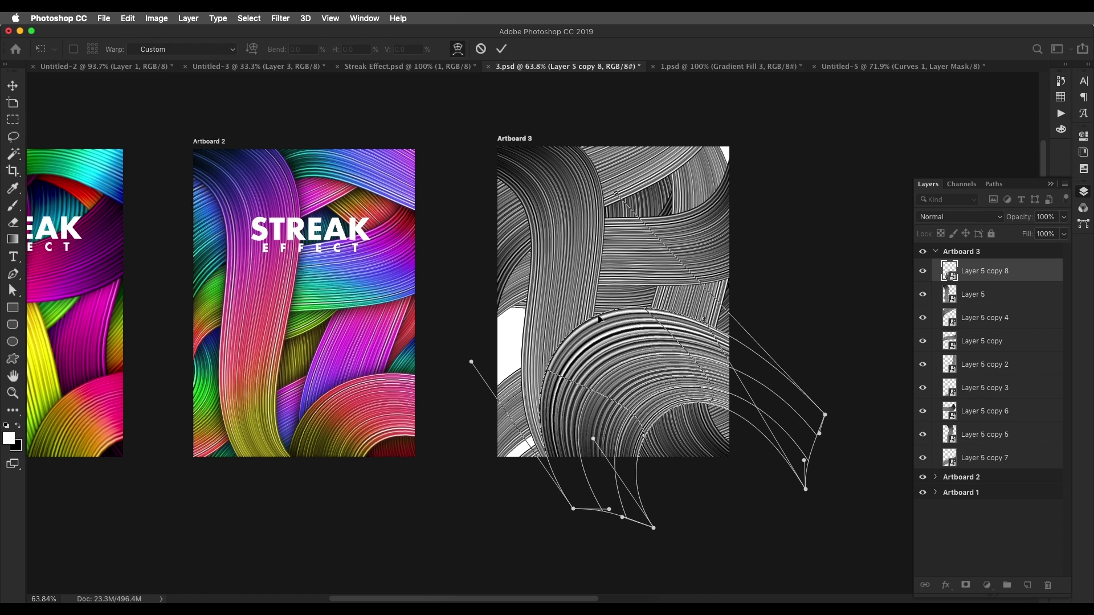
drag(614, 313, 660, 347)
drag(684, 405, 688, 418)
drag(586, 425, 614, 431)
drag(573, 509, 610, 514)
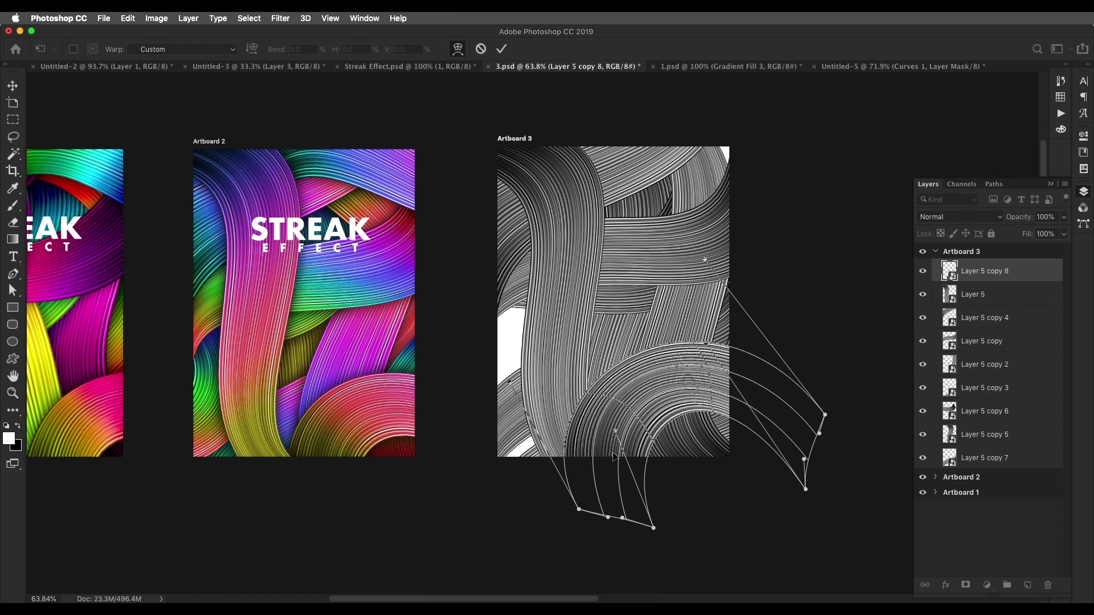
key(Return)
Duplicate the arched strip, rotate and position the copy near Artboard 3's centre, and send it back below Layer 5 copy 2
drag(707, 387, 572, 337)
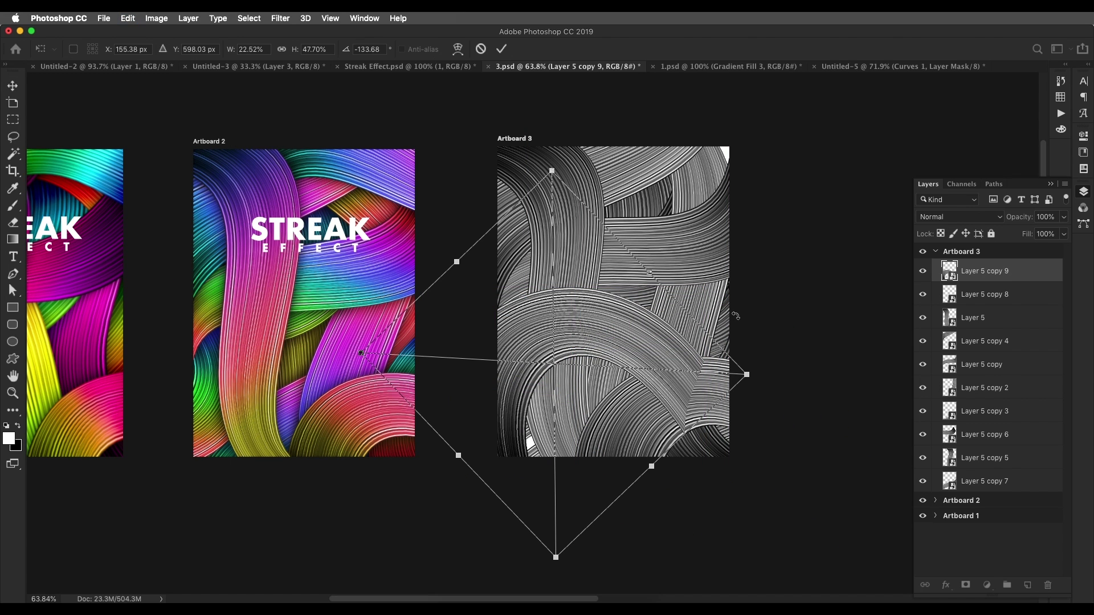
drag(735, 316, 365, 438)
drag(582, 435, 640, 305)
drag(640, 305, 621, 324)
key(Return)
key(ctrl+[)
key(ctrl+[)
key(ctrl+[)
key(ctrl+[)
key(ctrl+[)
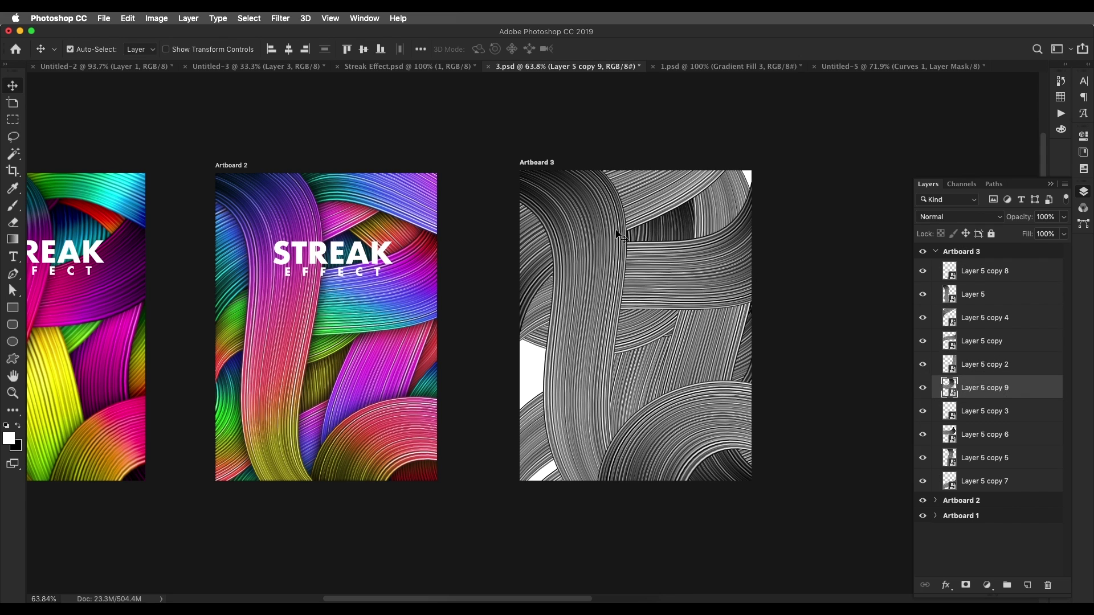
drag(651, 312, 649, 313)
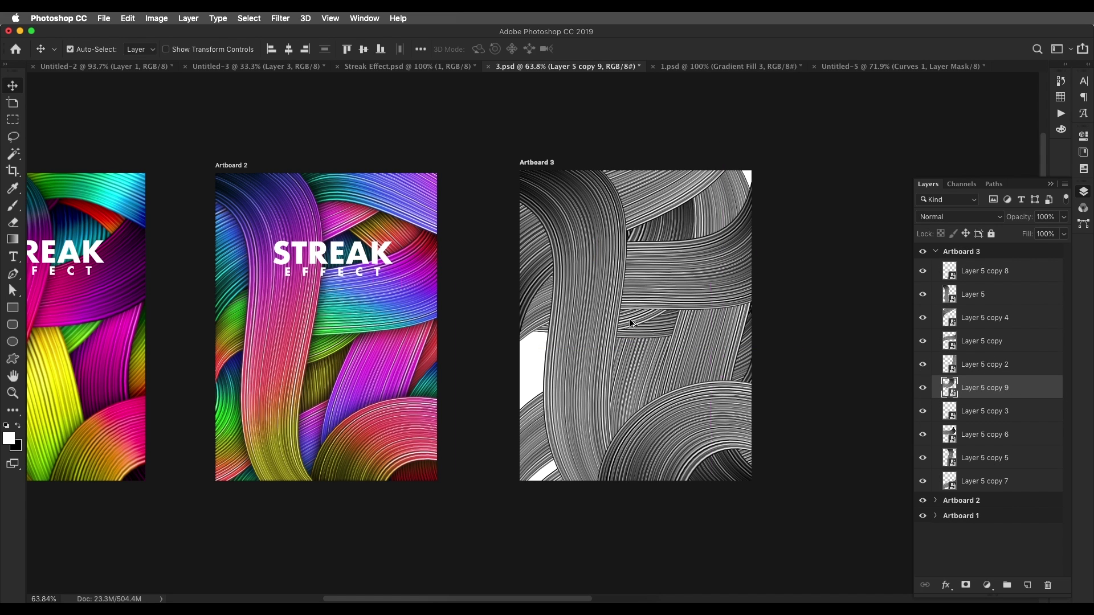
Duplicate Layer 5 copy 9, rotate the copy, and move it over the white gap at Artboard 3's lower left
key(ctrl+j)
key(ctrl+t)
drag(813, 361, 695, 219)
drag(618, 360, 516, 392)
key(Return)
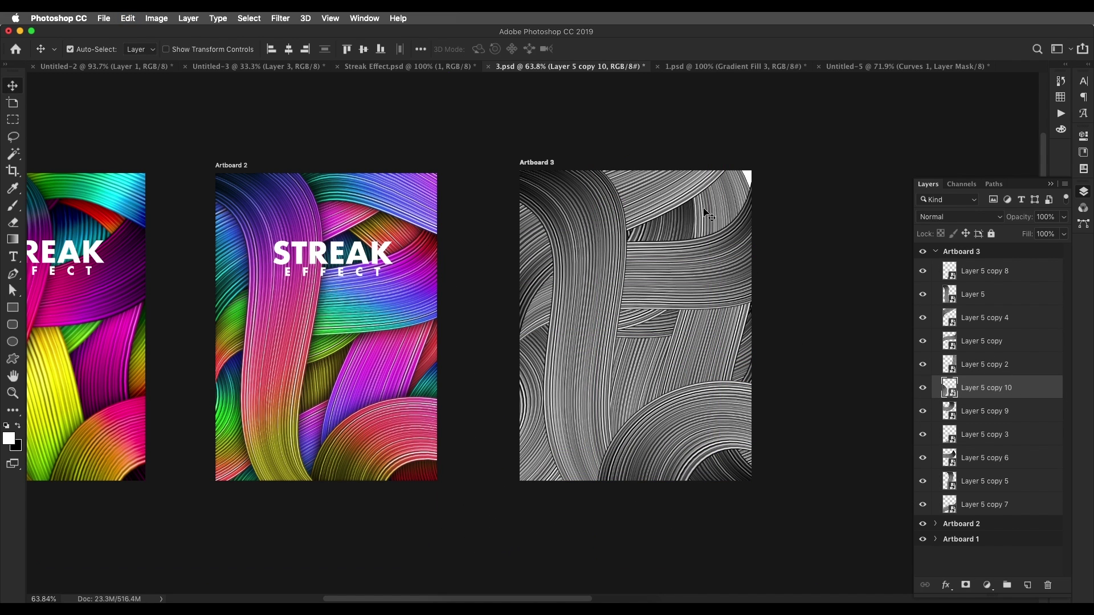
Duplicate the arched strip, rotate the copy into Artboard 3's upper-right corner, and nudge the long vertical strip slightly right
click(671, 280)
click(706, 408)
key(super+j)
drag(706, 408, 740, 249)
key(super+t)
drag(841, 240, 638, 135)
drag(693, 317, 707, 225)
key(Return)
scroll(708, 225, down, 4)
scroll(708, 226, up, 4)
scroll(707, 225, down, 4)
scroll(707, 225, up, 2)
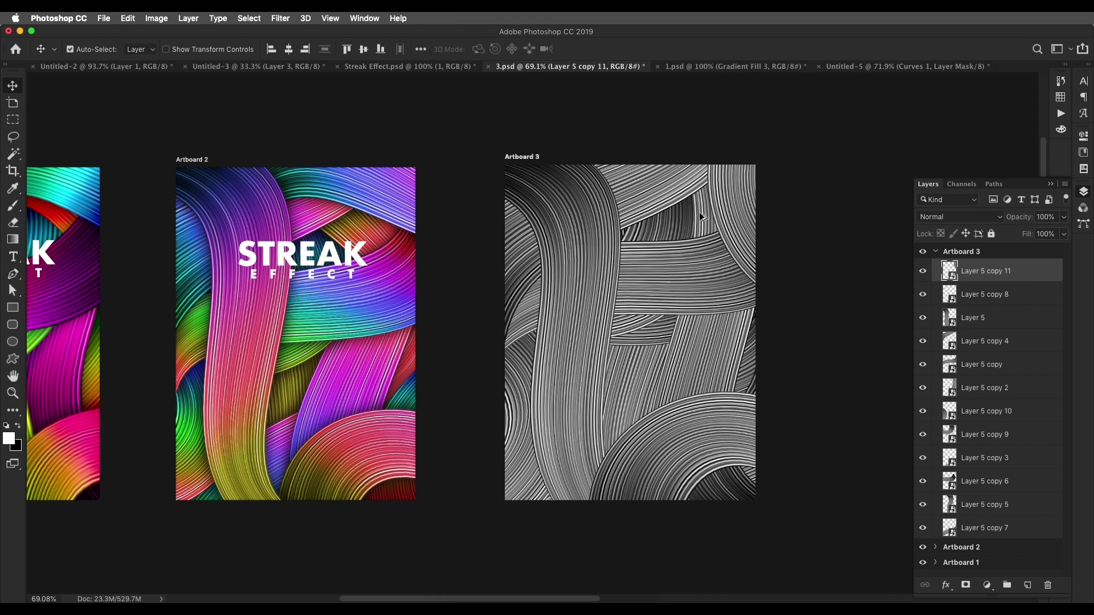
drag(597, 304, 602, 302)
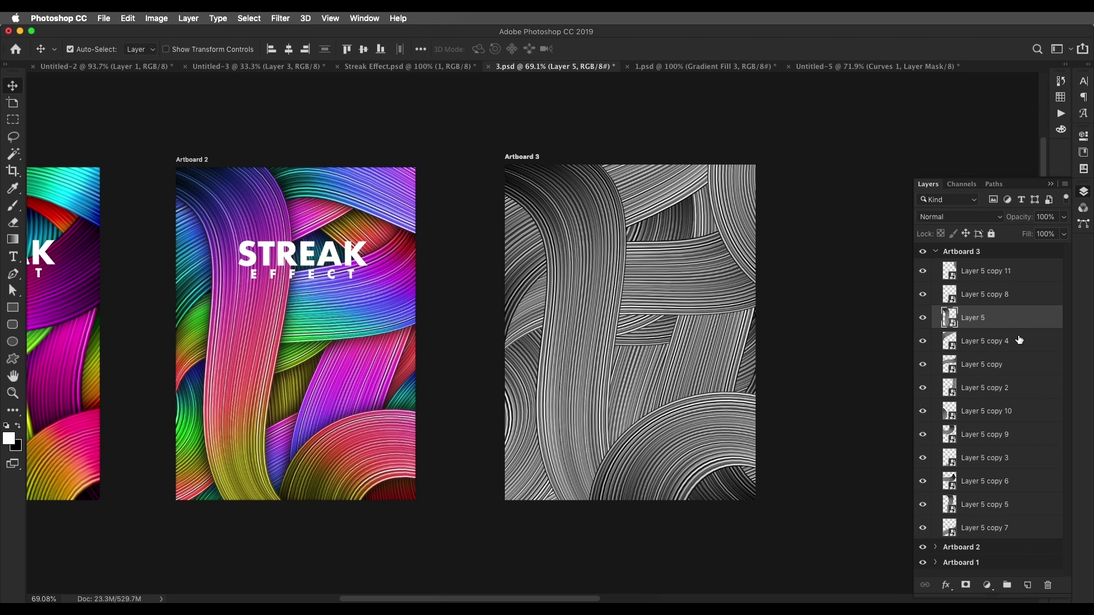
Add a gradient fill layer above Layer 5 copy 11 using the Spectrum preset
click(1020, 279)
click(989, 587)
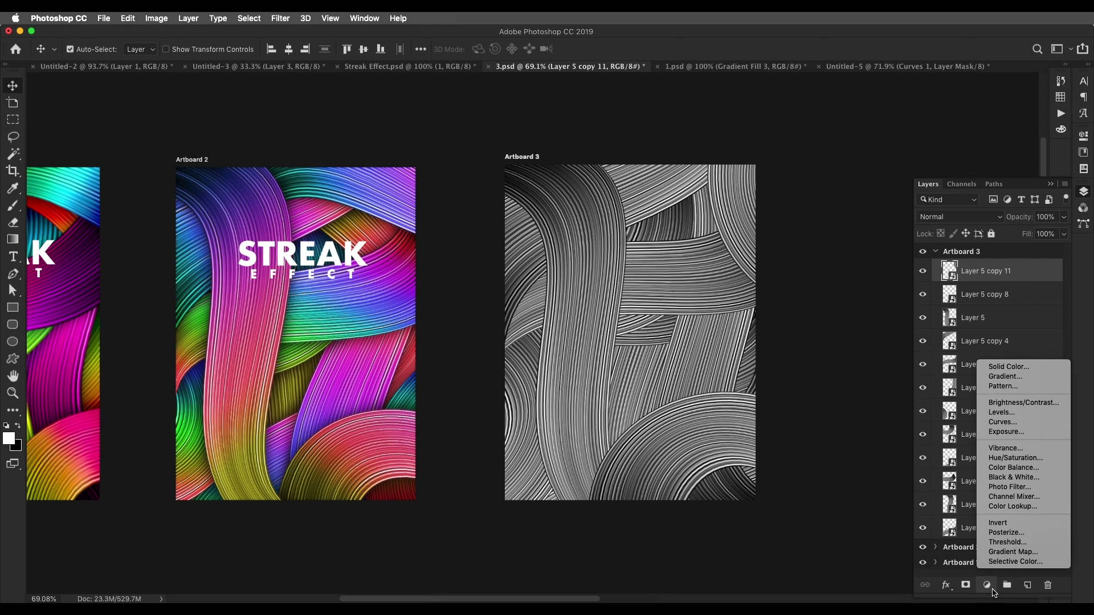
click(997, 378)
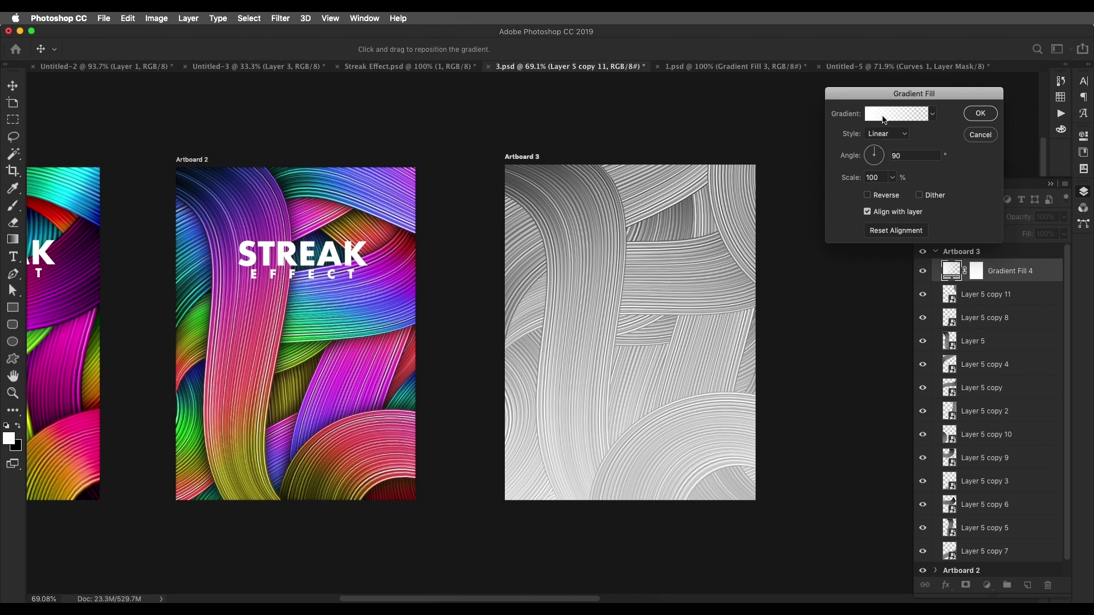
click(884, 114)
click(662, 282)
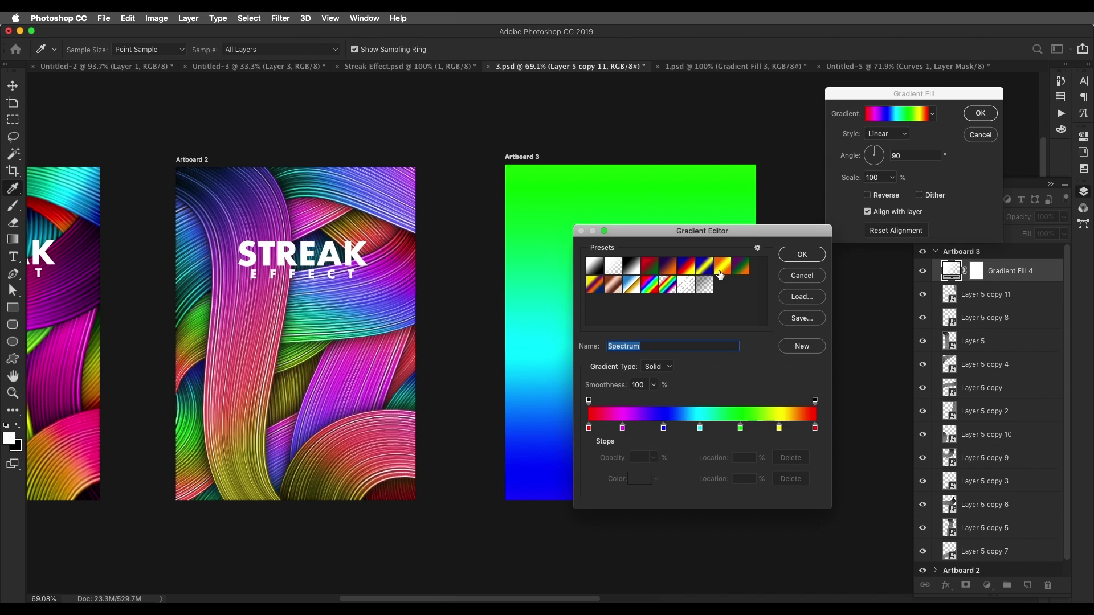
click(797, 256)
Set the gradient fill's angle to -86.08° and its scale to 37%
drag(877, 164, 886, 161)
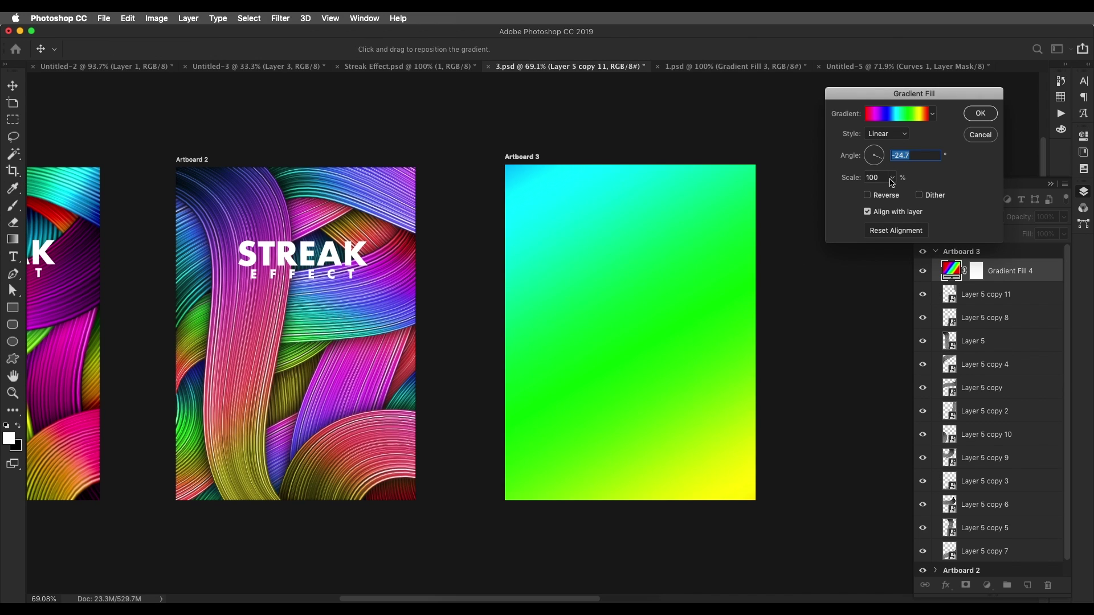
click(892, 178)
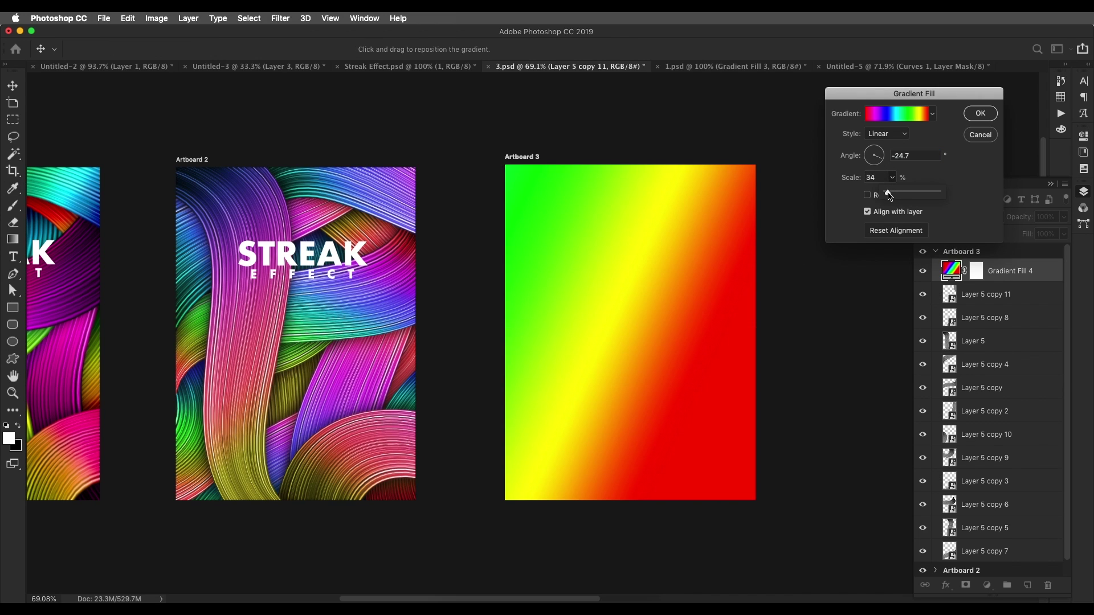
drag(888, 196, 887, 197)
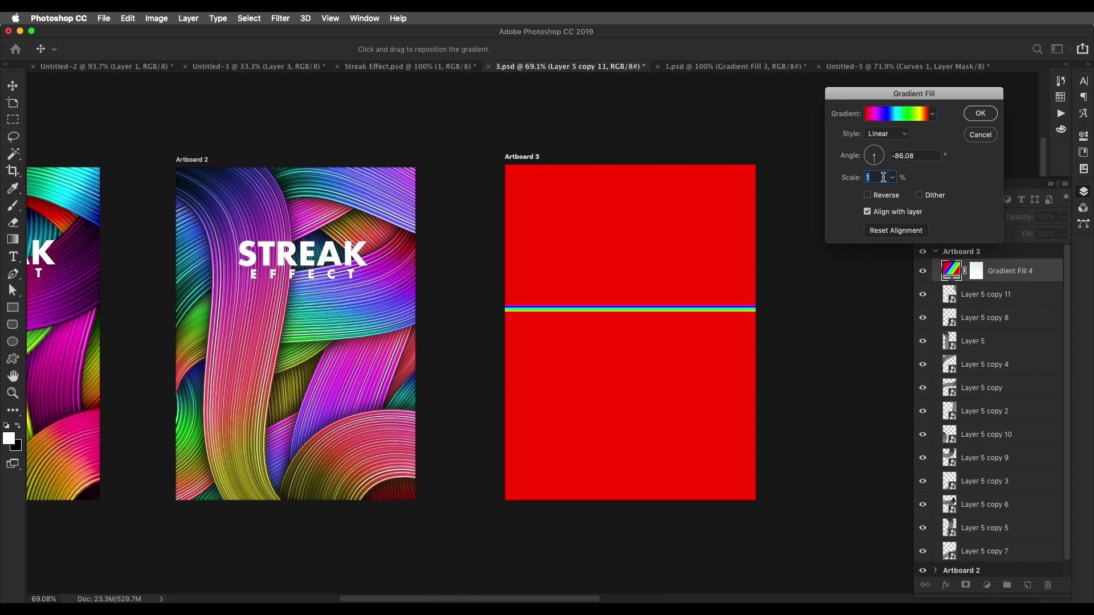
key(Up)
key(Up)
key(Up)
key(Up)
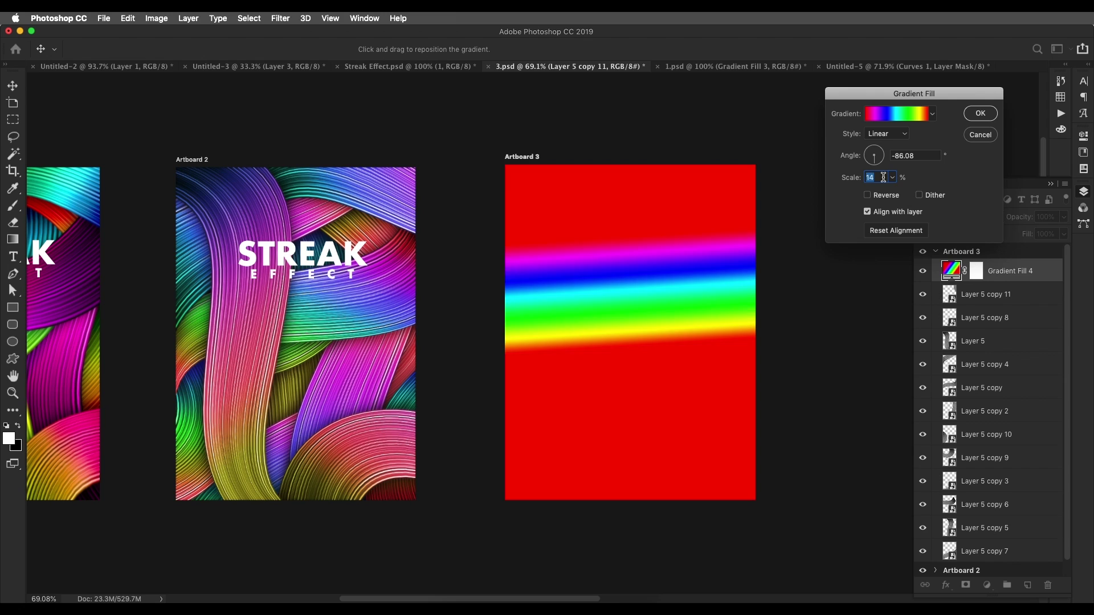
key(Up)
key(Up)
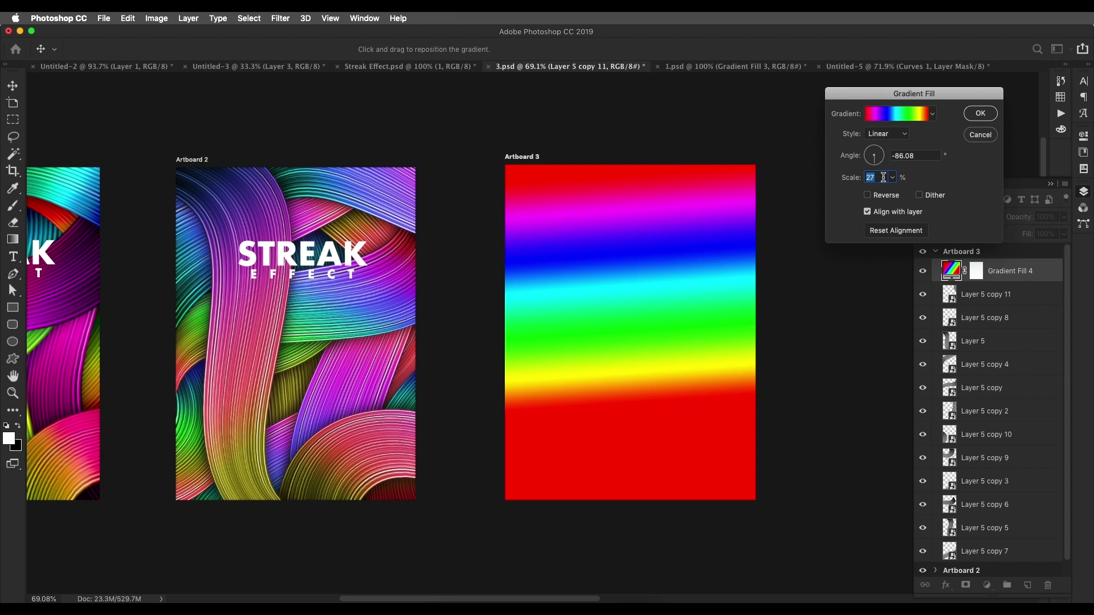
key(Up)
key(Up)
key(Up)
key(Up)
key(Up)
key(Up)
key(Up)
key(Up)
key(Up)
key(Up)
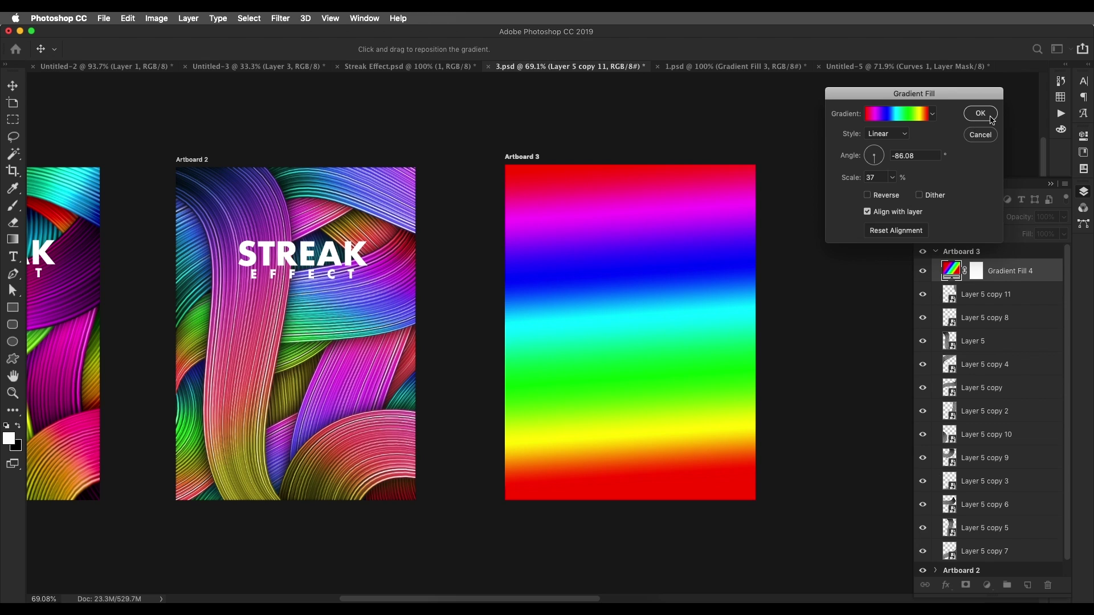
click(992, 118)
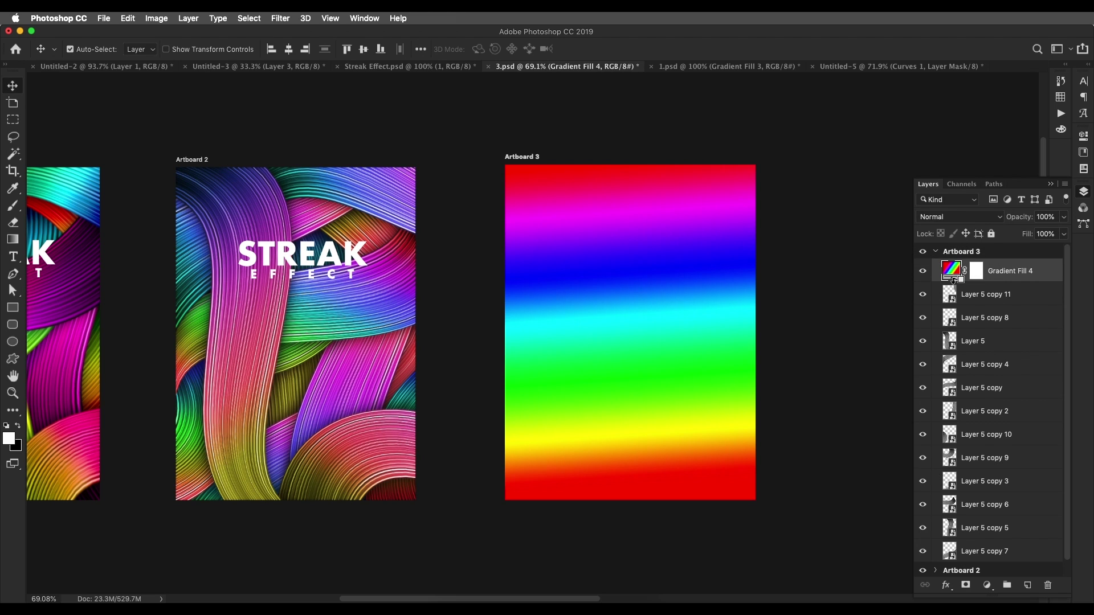
Clip the gradient fill to Layer 5 copy 11 and set its blend mode to Color
alt+click(951, 285)
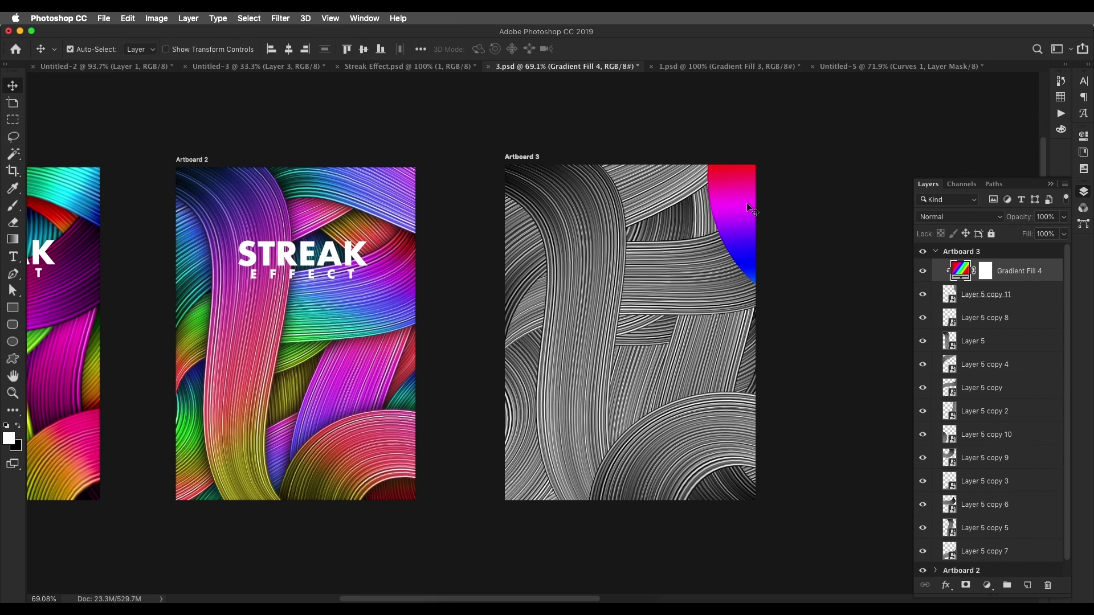
click(959, 219)
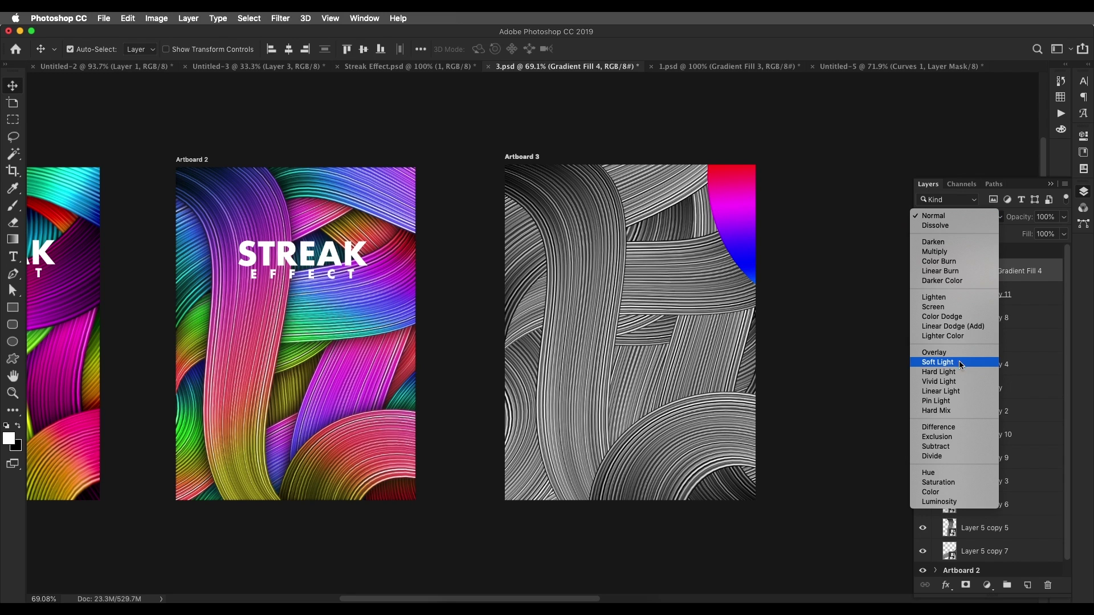
click(931, 492)
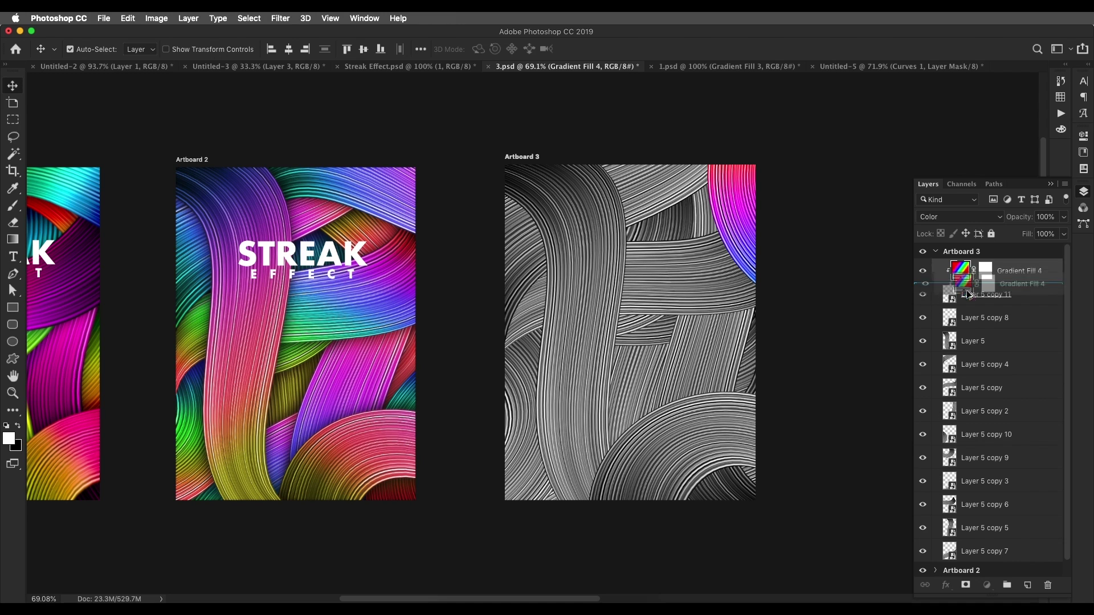
Copy the clipped gradient fill onto Layer 5 copy 8 and reposition it to give the arch blue-to-green colours
drag(972, 307, 973, 308)
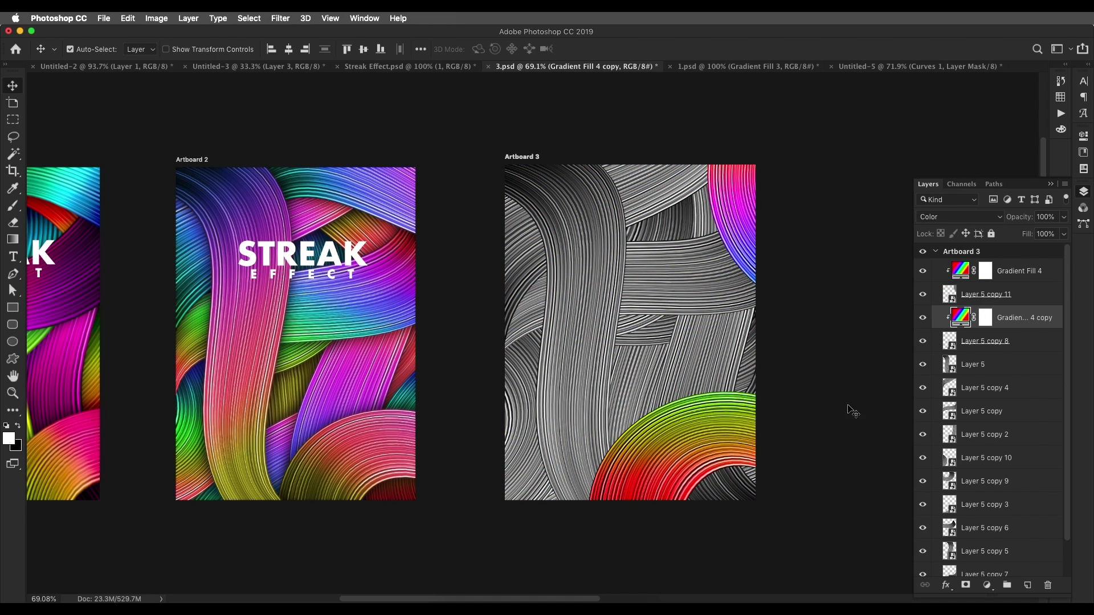
double_click(963, 317)
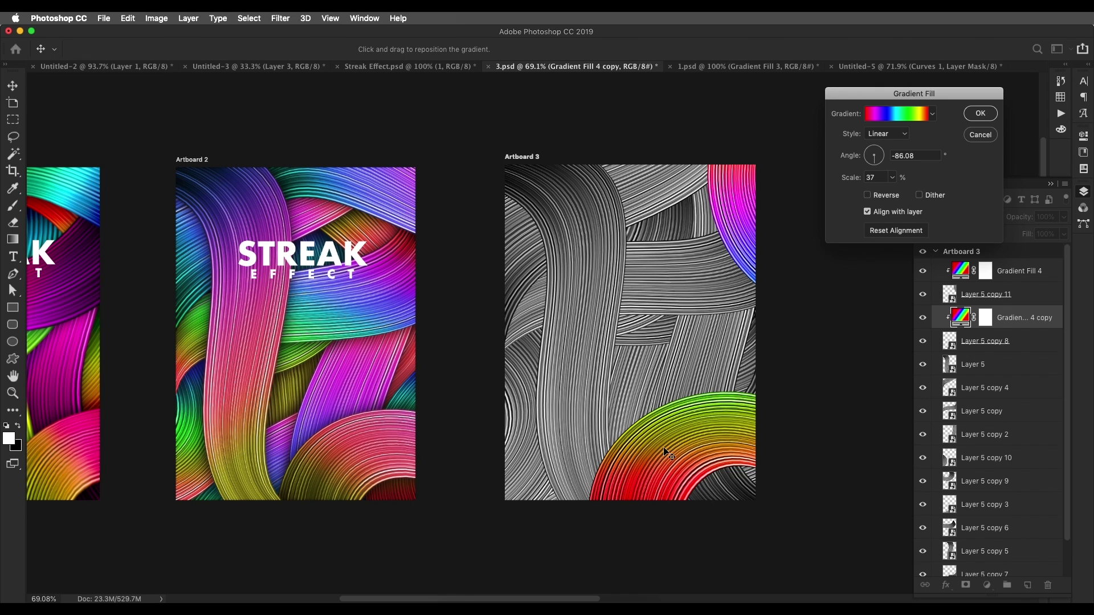
drag(664, 447, 738, 400)
drag(618, 459, 812, 598)
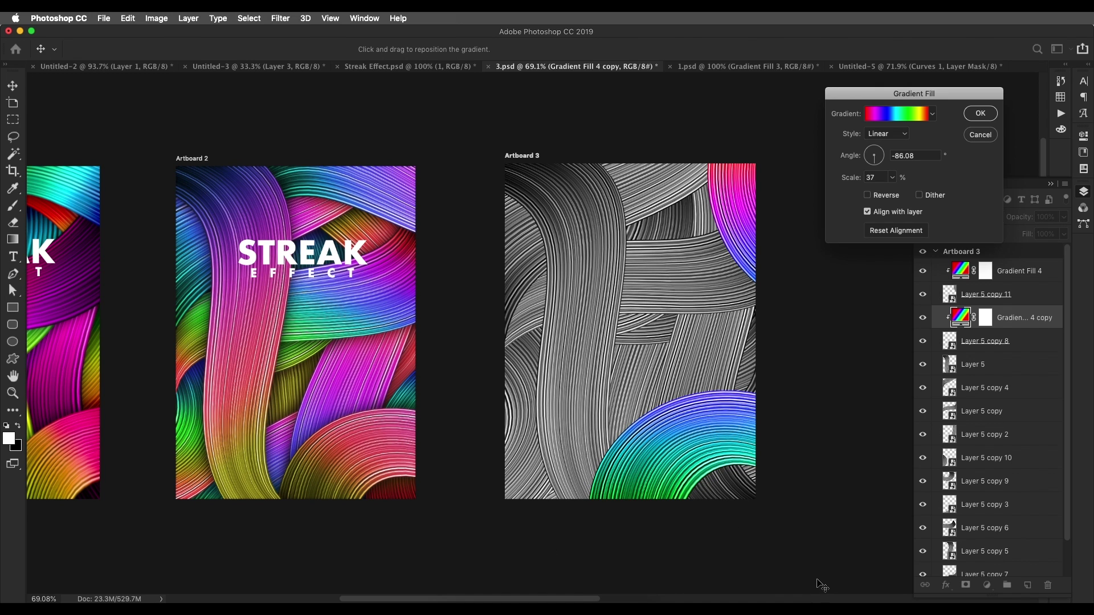
key(Return)
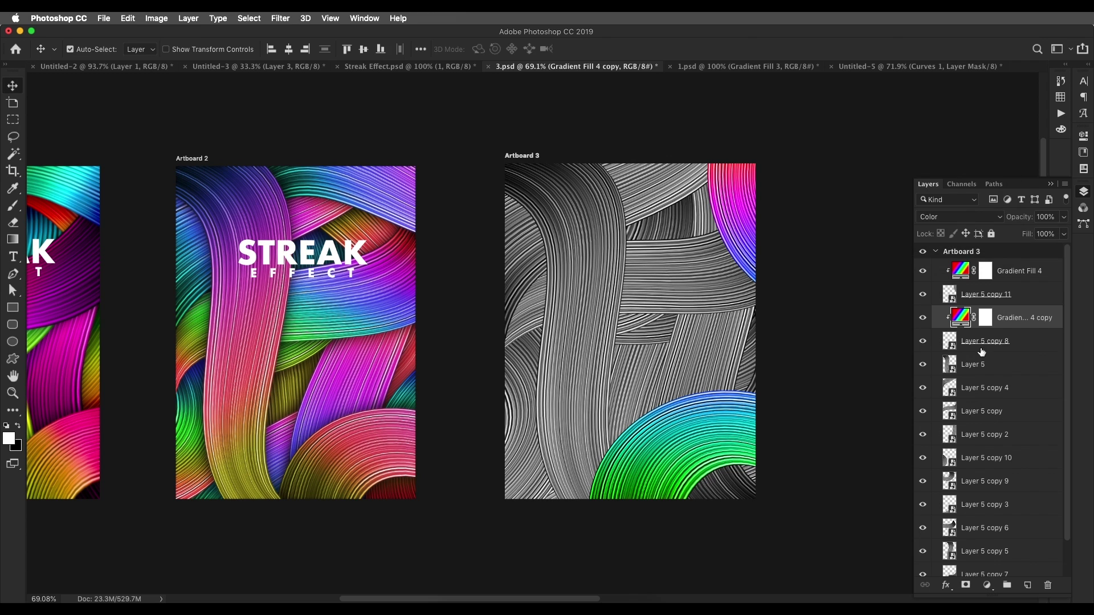
Copy the gradient fill onto Layer 5, set its scale to 45%, and shift its colours along the long vertical strip
drag(967, 296, 963, 372)
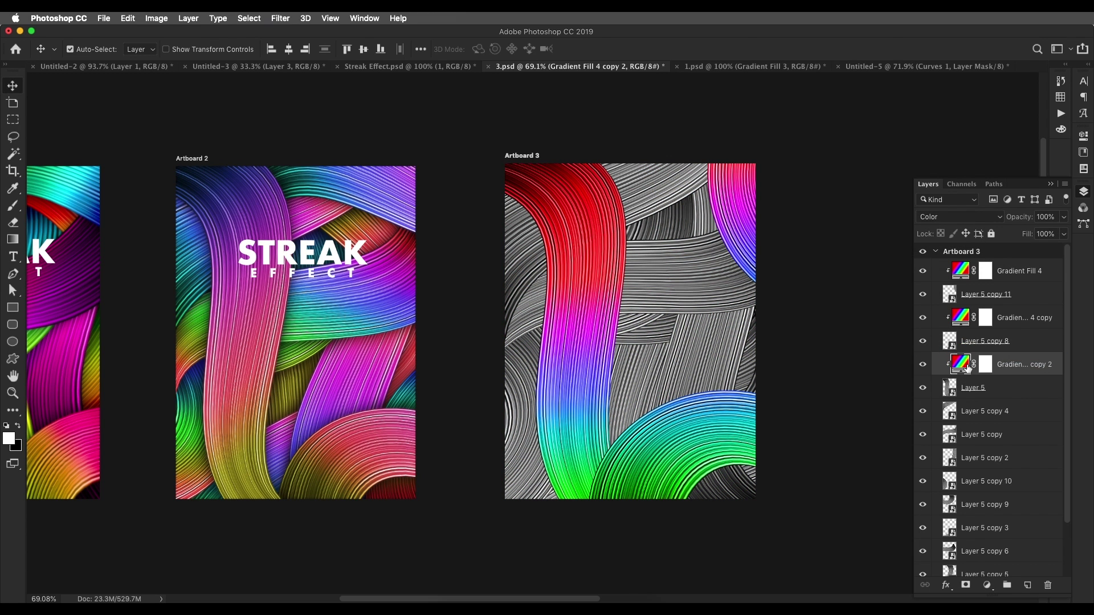
double_click(960, 365)
click(877, 177)
text(45)
key(Return)
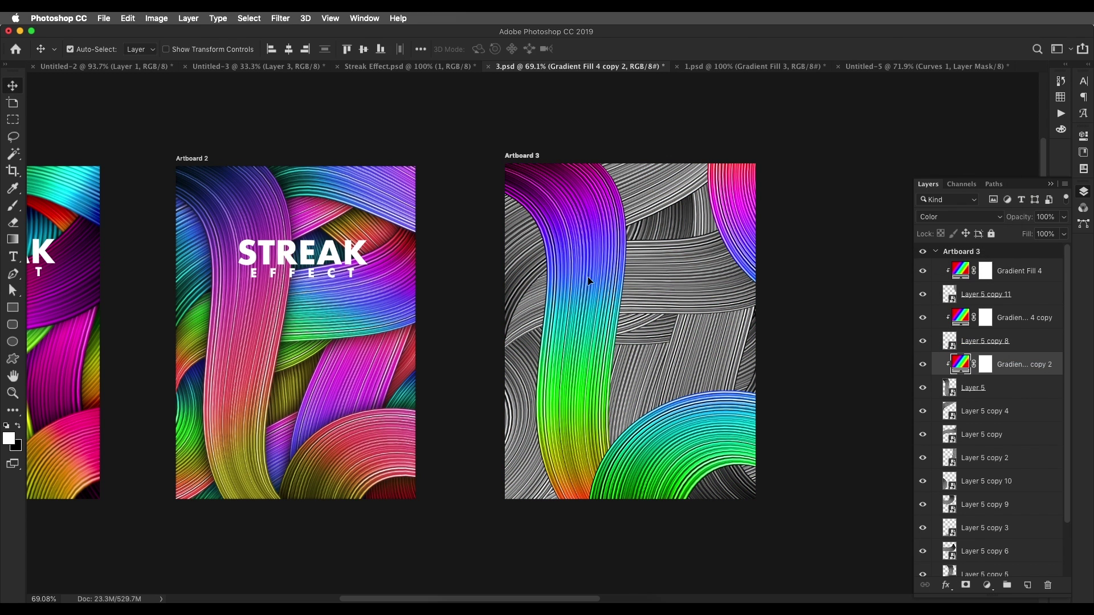
double_click(961, 364)
drag(601, 351, 601, 305)
click(970, 118)
scroll(1016, 317, down, 3)
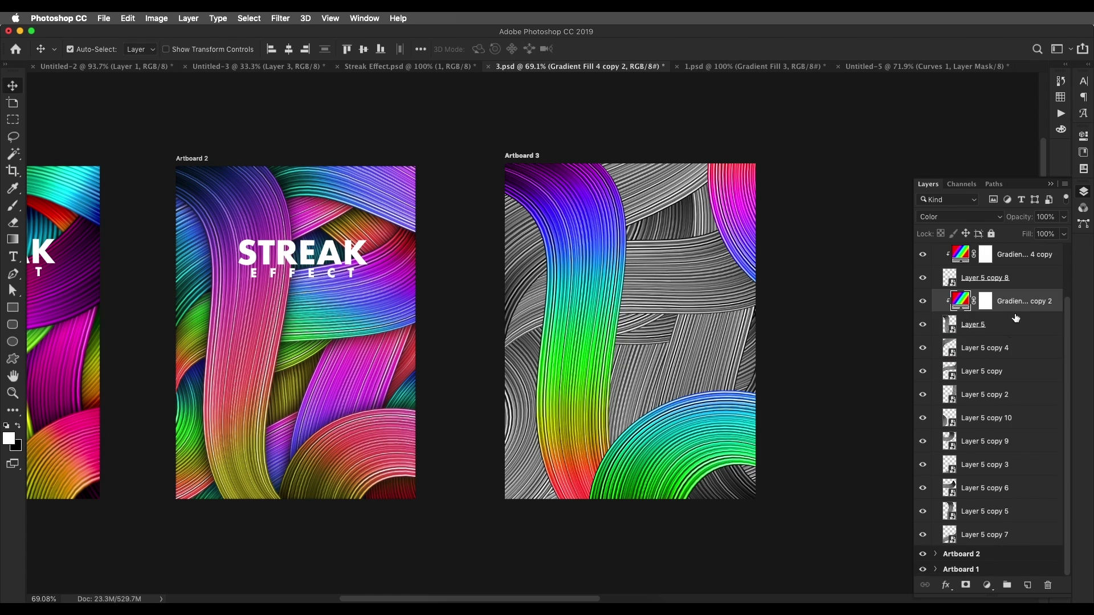
Copy the 45% gradient fill onto Layer 5 copy 4, clip it, and reposition its colours
drag(1016, 305, 1016, 336)
alt+click(991, 359)
double_click(961, 348)
drag(495, 287, 504, 251)
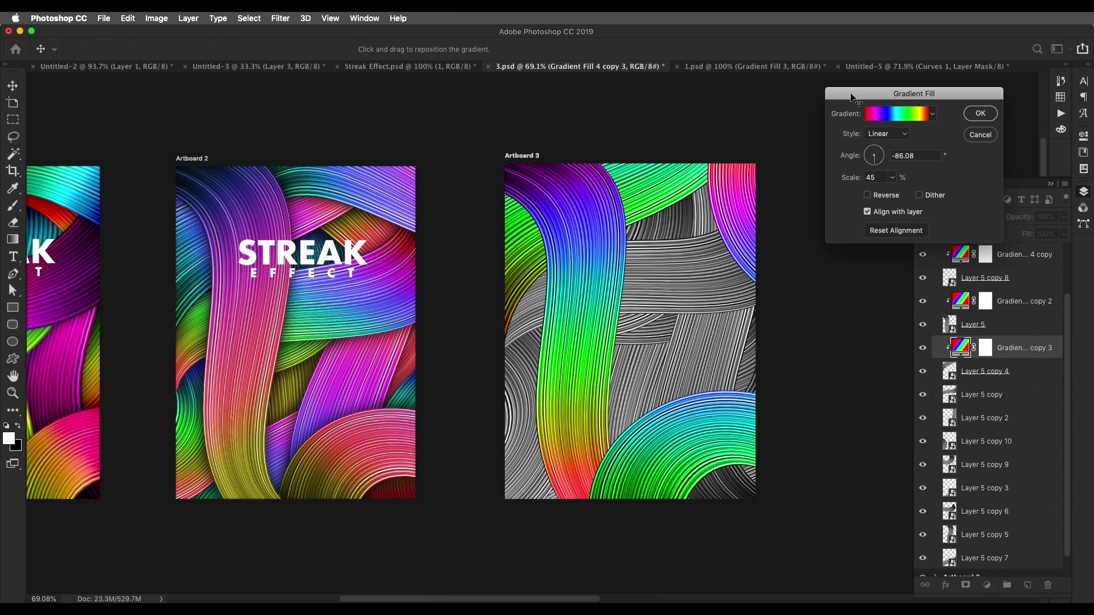
click(980, 113)
Copy the gradient fill onto the Layer 5 copy strip and shift its colours to magenta and violet
drag(1020, 347, 1003, 393)
double_click(961, 394)
drag(689, 281, 562, 507)
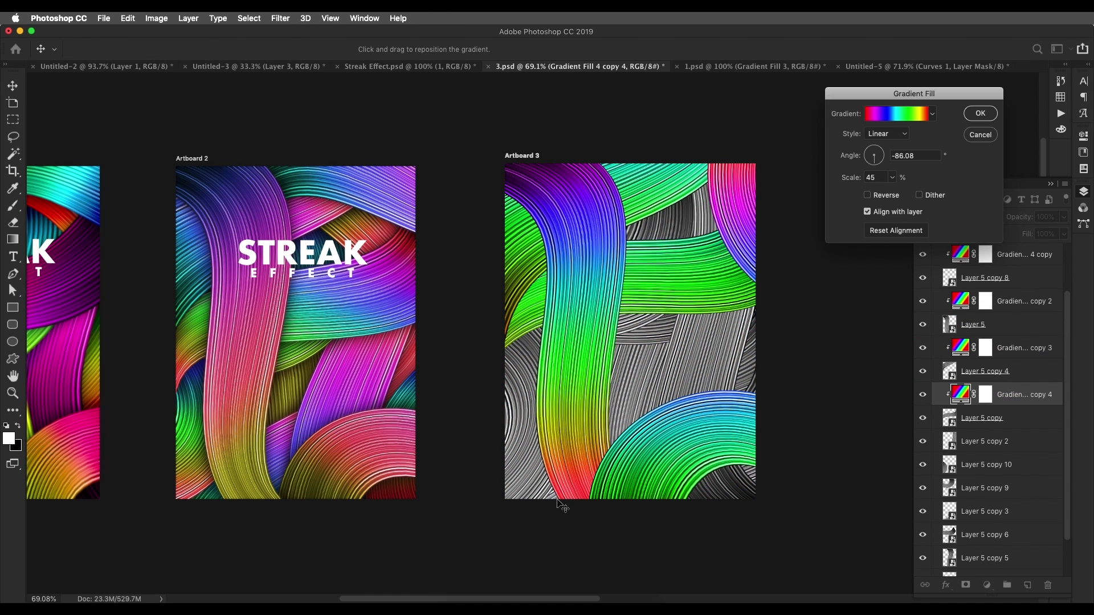
scroll(562, 507, down, 1)
click(980, 114)
Copy the gradient fill onto Layer 5 copy 2, clip it, set its angle to 82.77°, and reposition its colours
drag(1014, 398, 1011, 434)
key(alt+super+g)
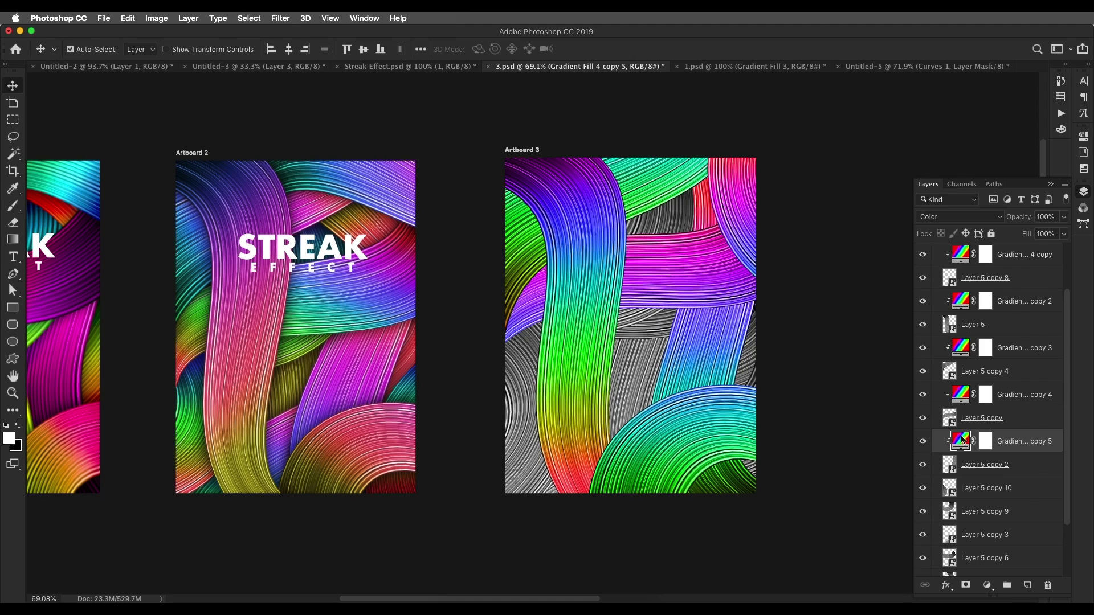
double_click(962, 439)
drag(709, 345, 740, 152)
click(874, 148)
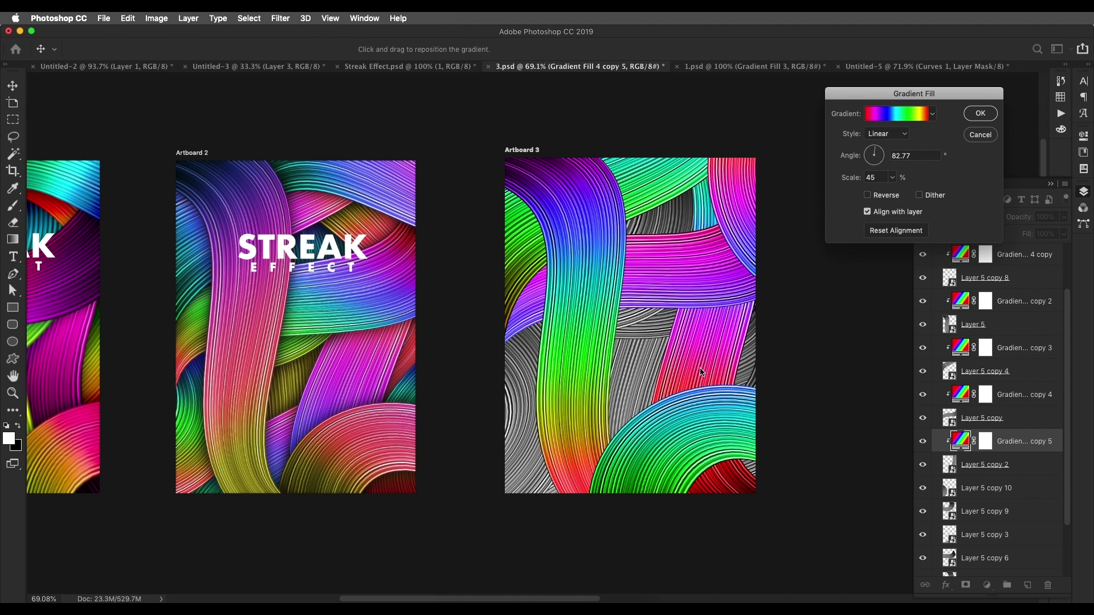
drag(703, 372, 713, 223)
click(980, 114)
Place copies of the gradient fill above each of the six remaining strips, clipping the lowest one to Layer 5 copy 7
drag(1015, 442, 1012, 476)
scroll(986, 424, down, 5)
drag(1012, 397, 1010, 430)
drag(1012, 442, 1011, 475)
drag(1013, 468, 1014, 521)
drag(1013, 513, 1007, 544)
key(alt+super+g)
Clip the other five new gradient fill copies to the strips directly beneath them
click(955, 497)
alt+click(954, 499)
alt+click(954, 453)
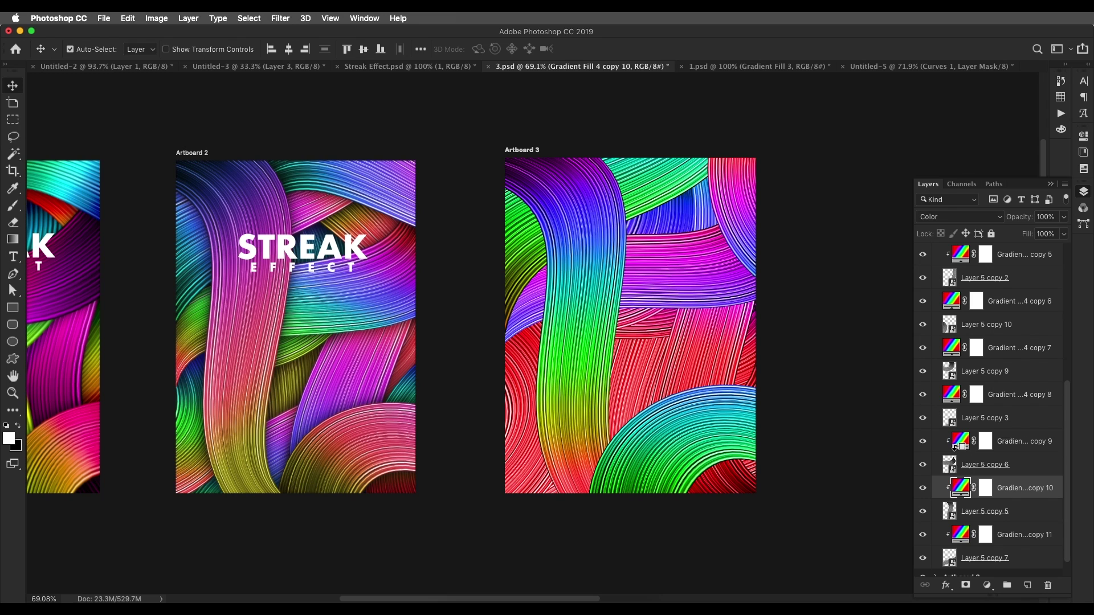
alt+click(955, 406)
alt+click(955, 359)
alt+click(954, 313)
Set the angle of the gradient on Layer 5 copy 10 to -26.19° and reposition its colours to violet tones
click(961, 303)
double_click(961, 303)
drag(527, 370, 764, 373)
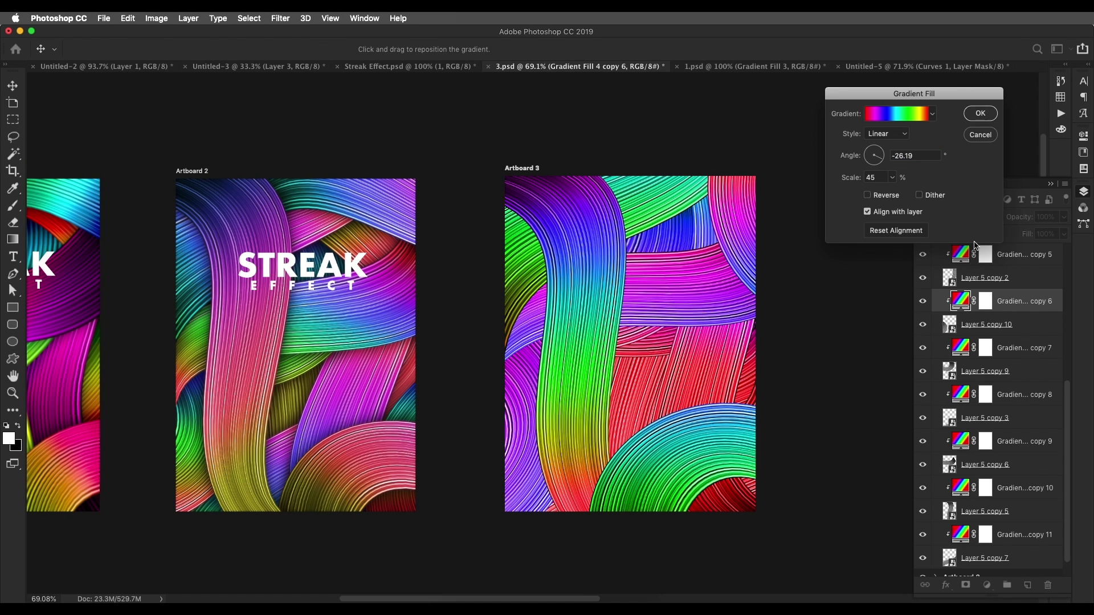
click(980, 114)
Reposition the gradient colours on Layer 5 copy 9 and accept the gradient on Layer 5 copy 3 as it is
double_click(960, 347)
drag(636, 448, 633, 422)
click(980, 113)
double_click(961, 394)
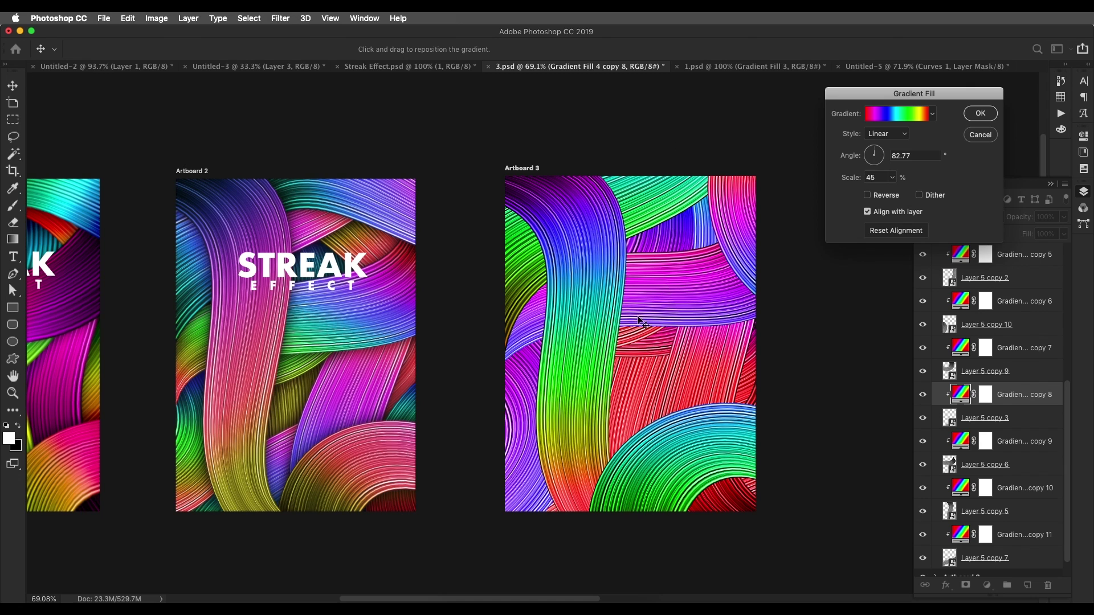
key(Return)
Reposition the gradient clipped to Layer 5 copy 6 so the strip takes blue tones
double_click(962, 441)
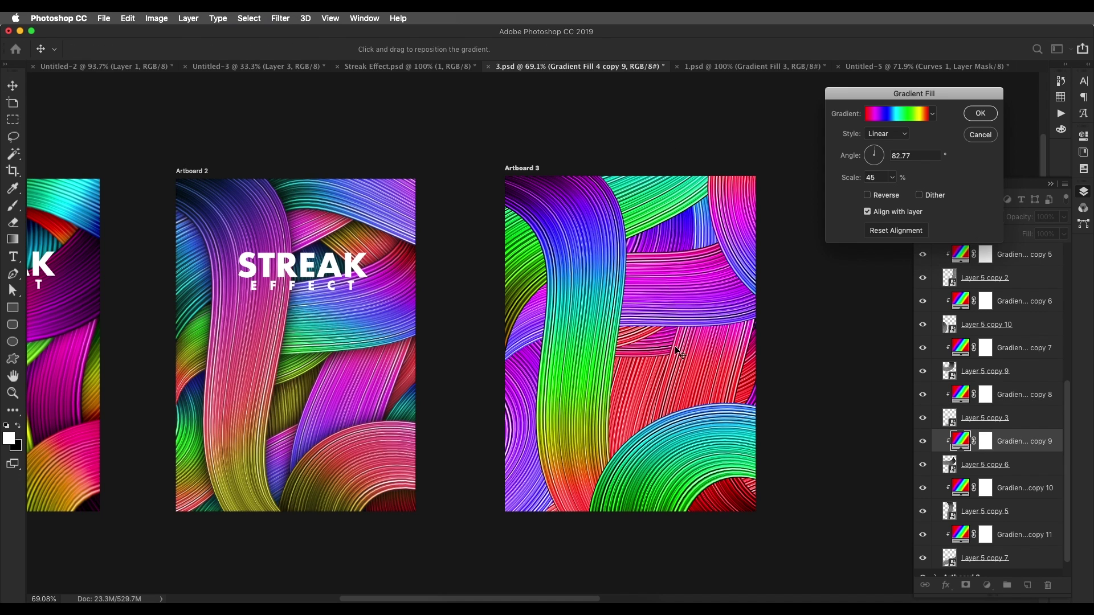
drag(675, 351, 682, 474)
click(980, 114)
Reposition the gradient clipped to Layer 5 copy 5 so the strip takes olive and orange tones
scroll(961, 464, down, 2)
double_click(962, 464)
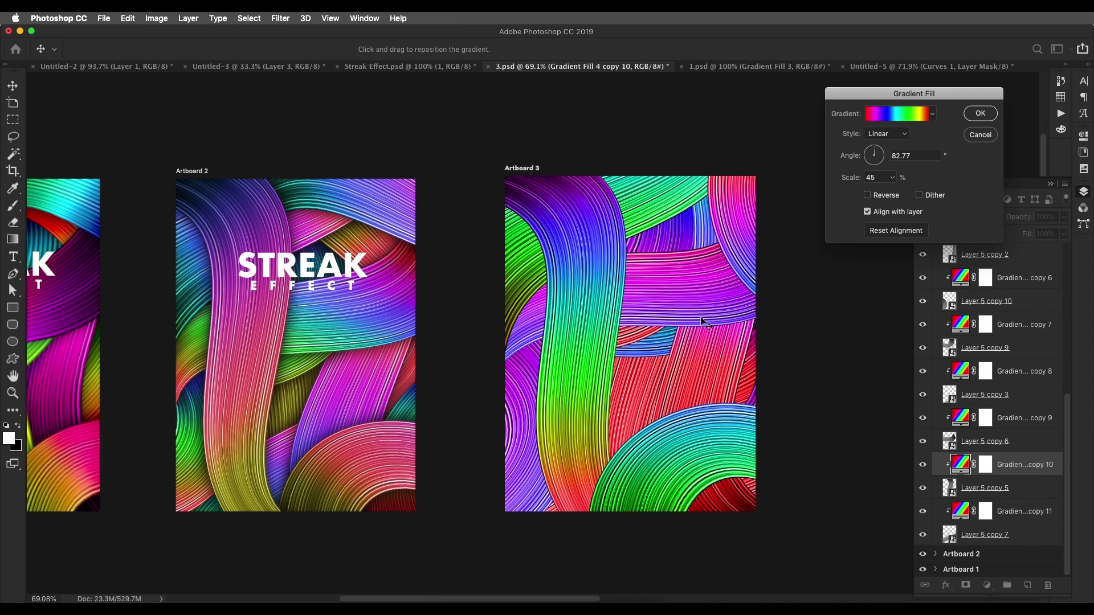
drag(707, 323, 489, 540)
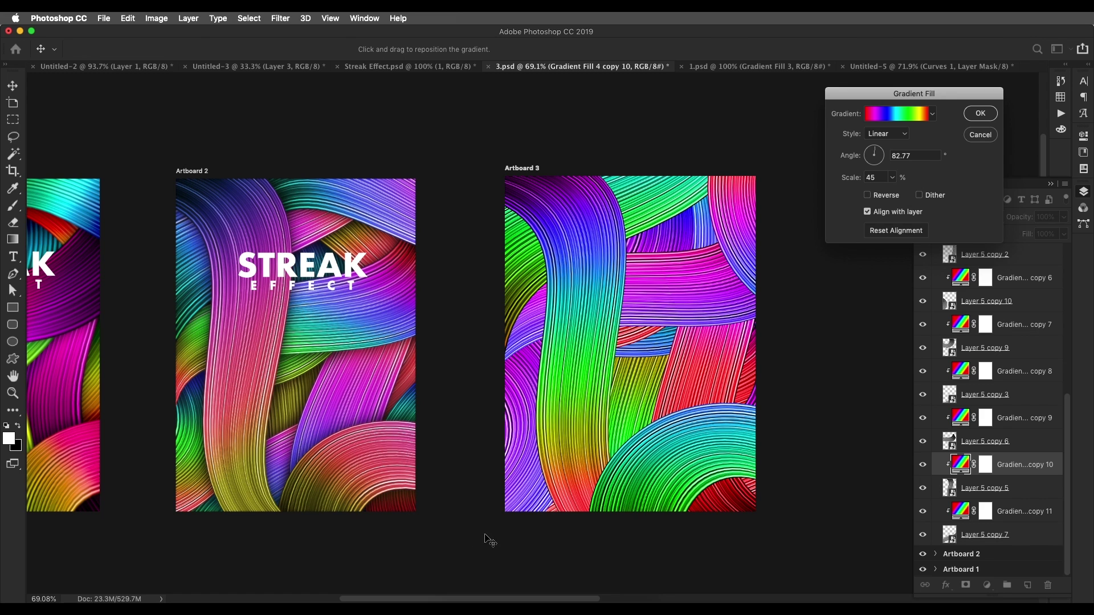
key(Return)
Reposition the gradient clipped to Layer 5 copy 7 so the lowest strip takes green tones
key(alt+[)
key(alt+[)
scroll(701, 400, down, 1)
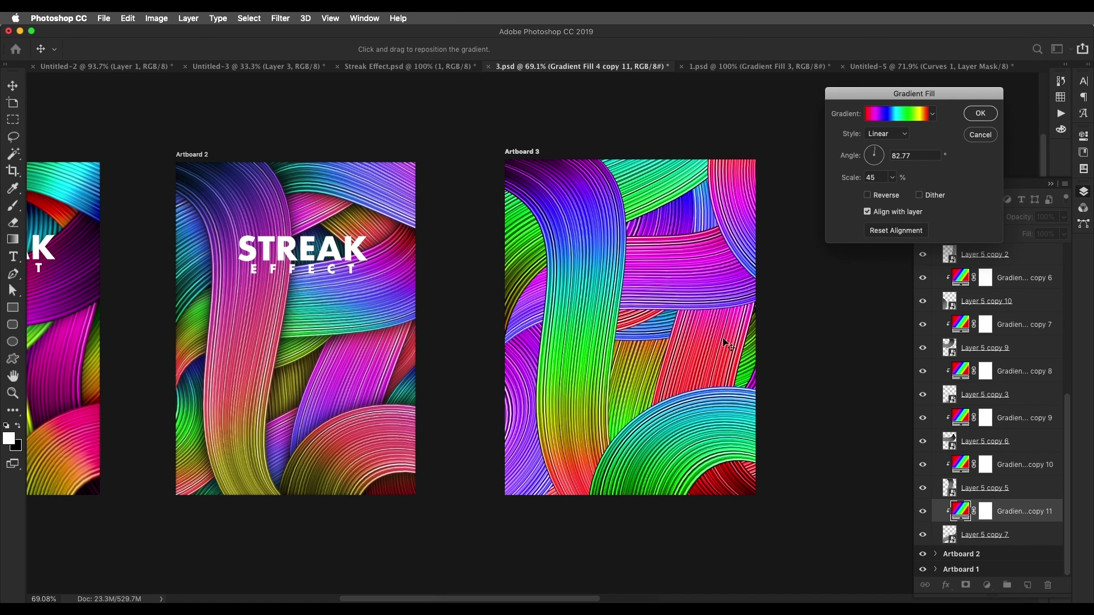
drag(722, 338, 859, 325)
key(Return)
Compare the overall colouring of Artboard 3 with the finished posters in Artboards 1 and 2
scroll(614, 364, down, 4)
scroll(615, 367, down, 3)
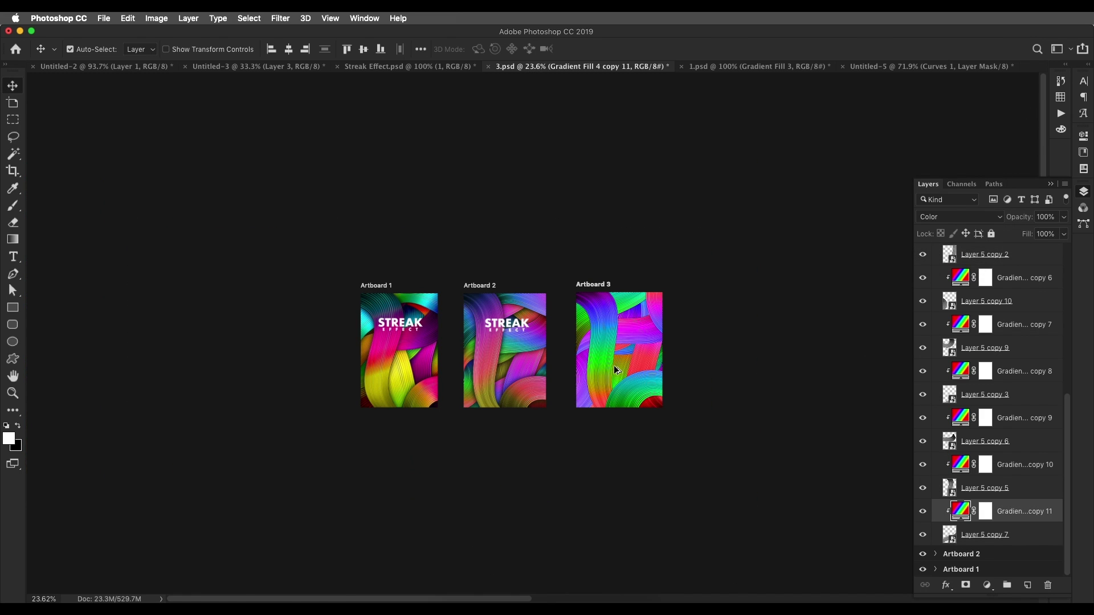
scroll(659, 326, up, 2)
scroll(633, 325, up, 3)
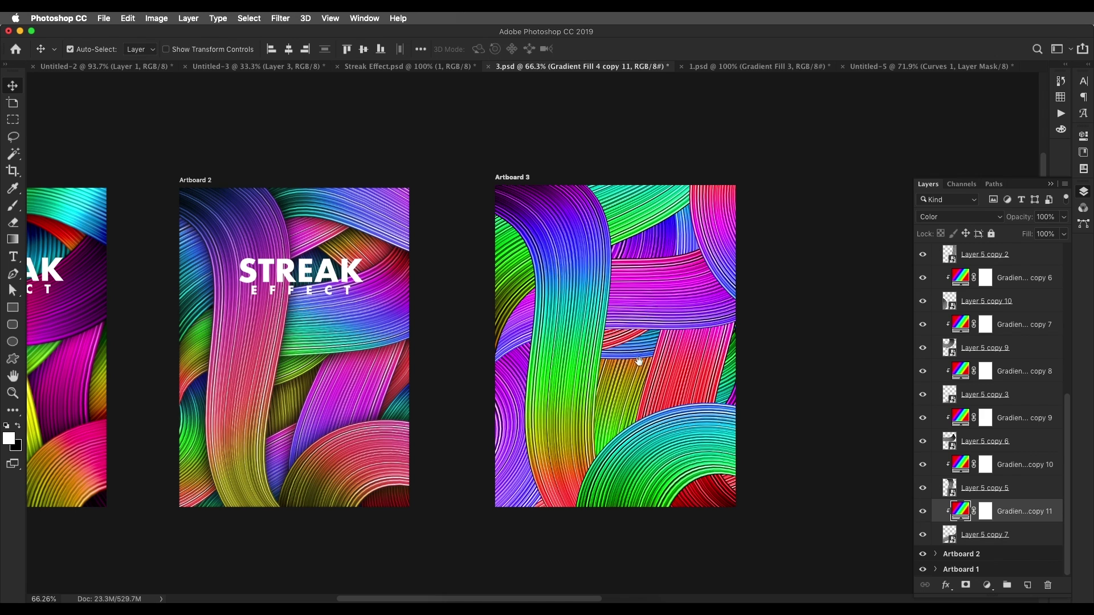
drag(640, 361, 735, 326)
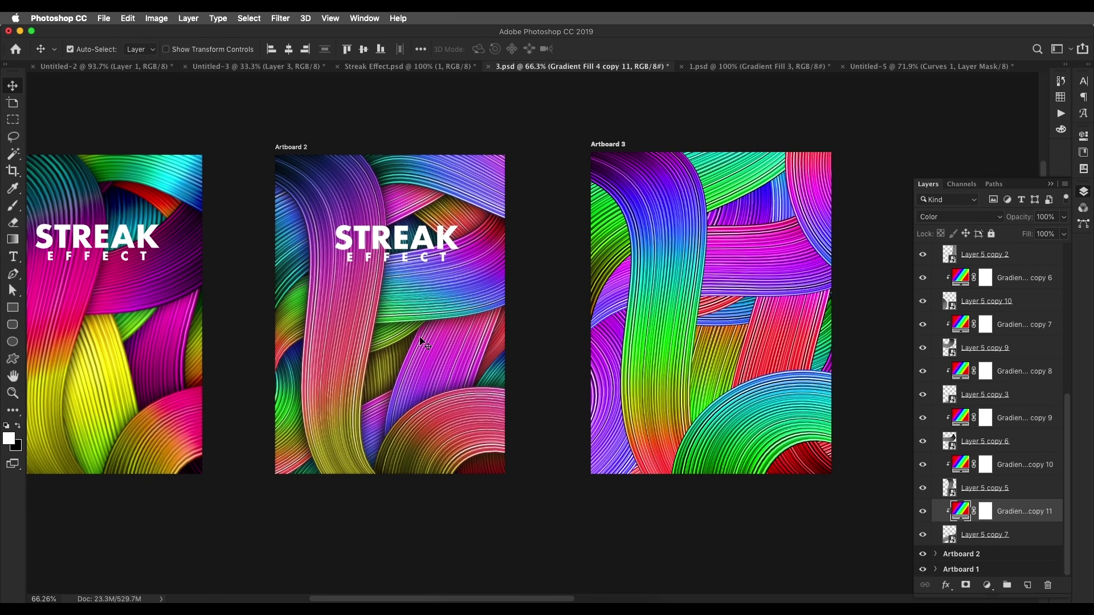
drag(494, 350, 446, 347)
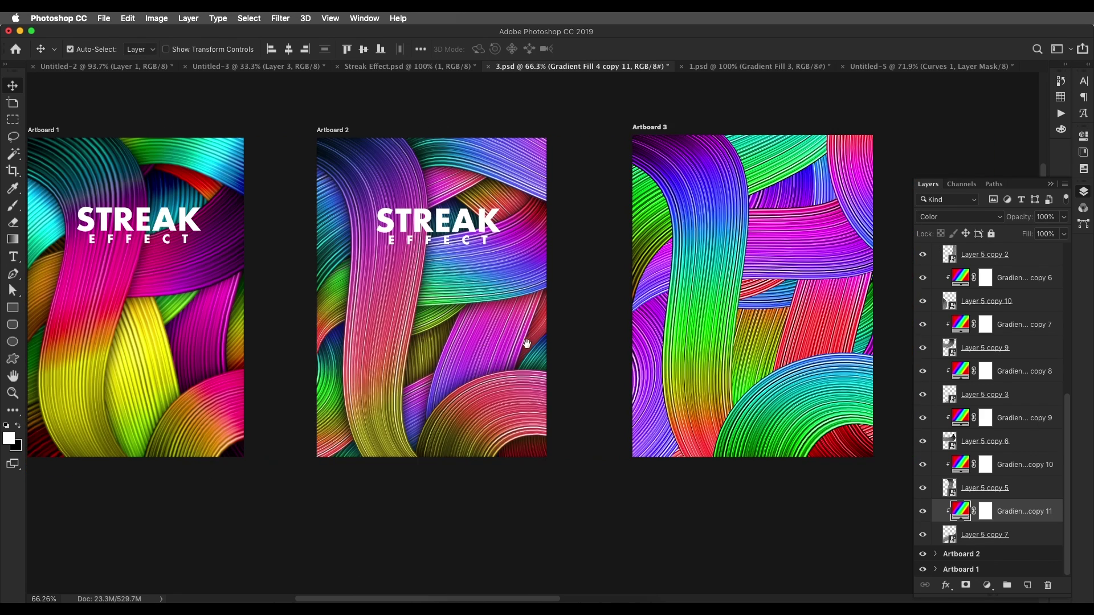
scroll(527, 343, right, 1)
scroll(527, 344, up, 1)
Add a Drop Shadow effect to Layer 5 copy 11 with Multiply blending and 98% opacity, keeping Artboard 3 in view
scroll(1007, 332, up, 8)
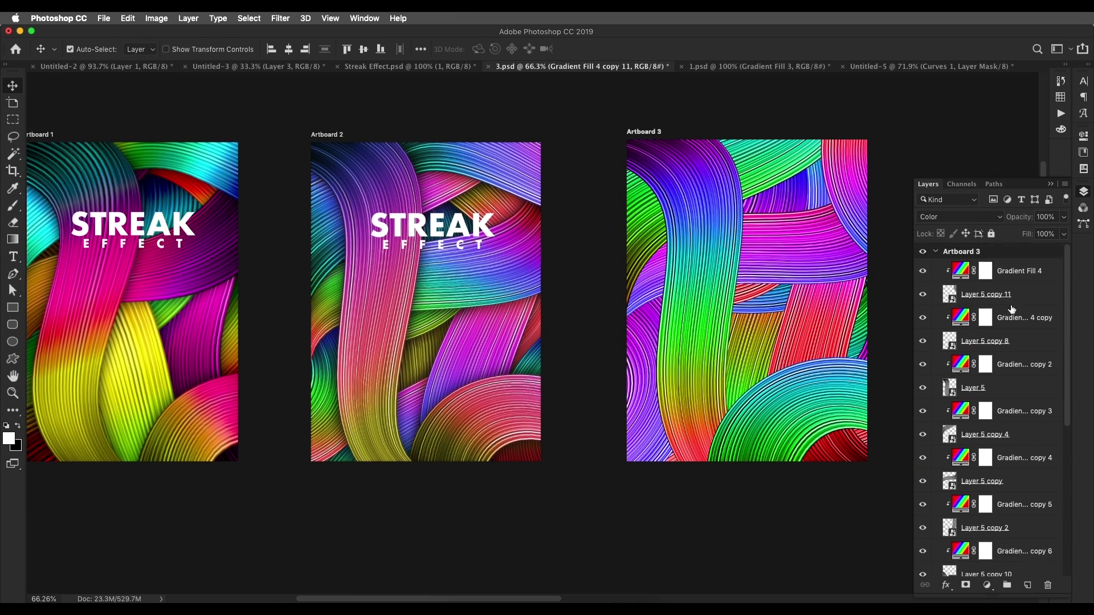
double_click(1044, 298)
click(667, 253)
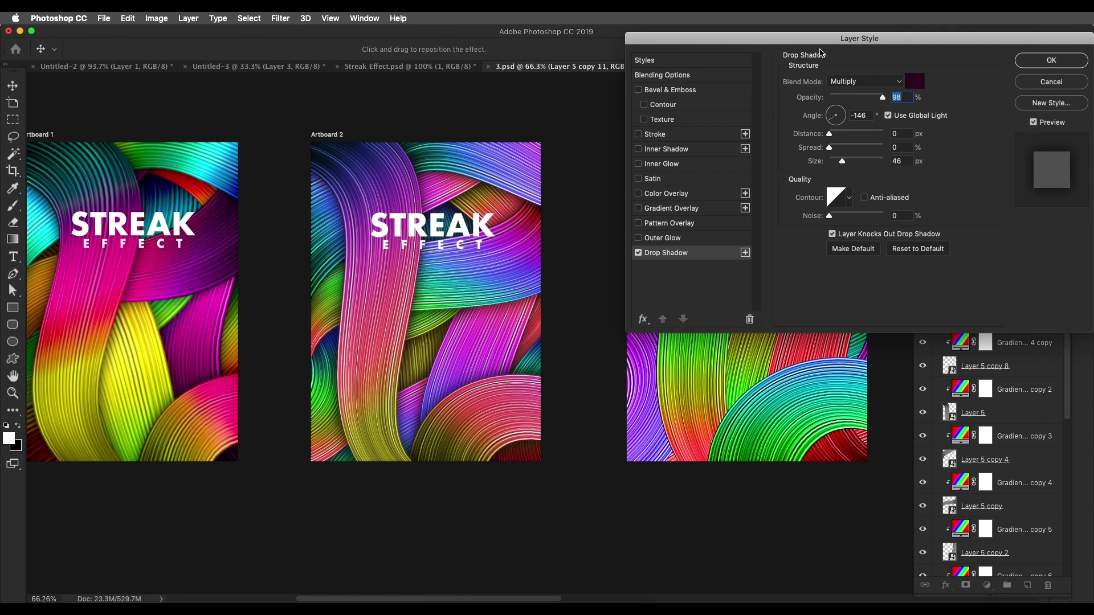
drag(845, 45, 352, 262)
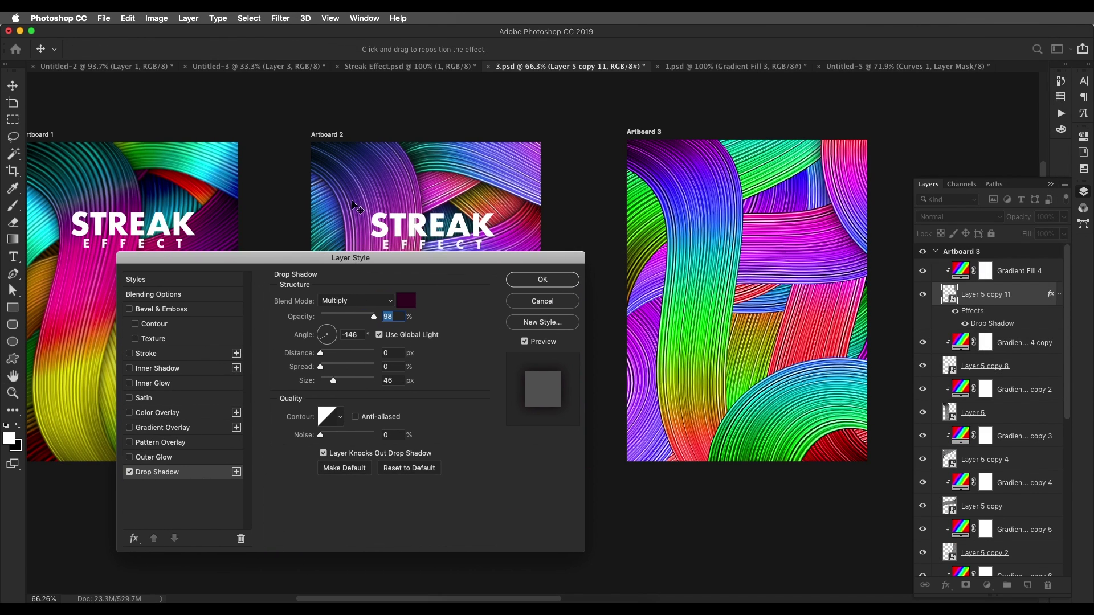
Set the drop shadow's colour to a very dark purple, adjust its size, and apply the effect
click(406, 302)
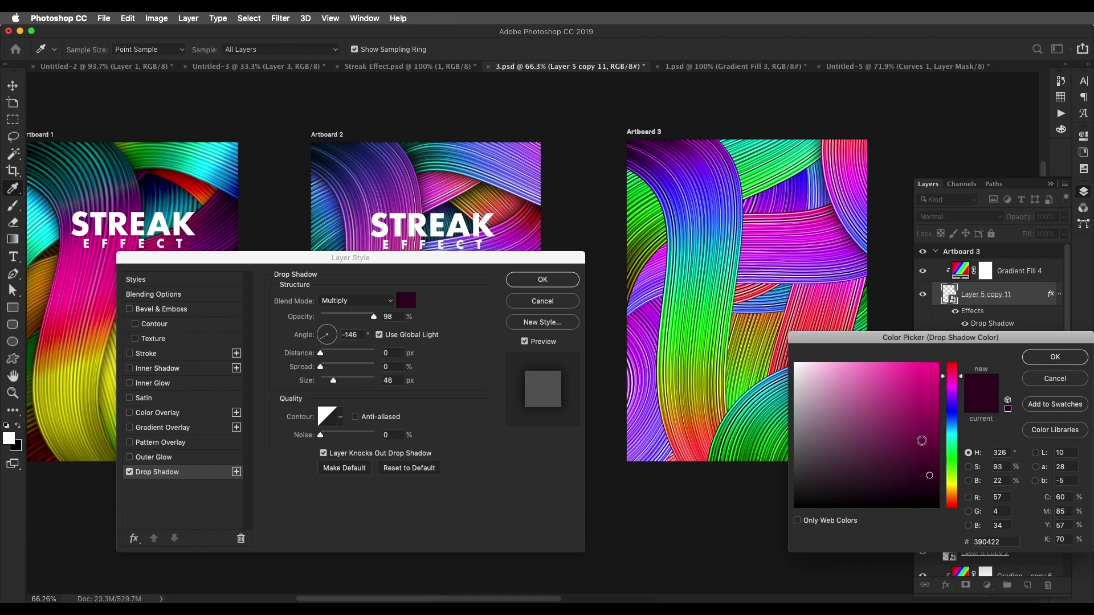
drag(922, 440, 936, 474)
click(1036, 360)
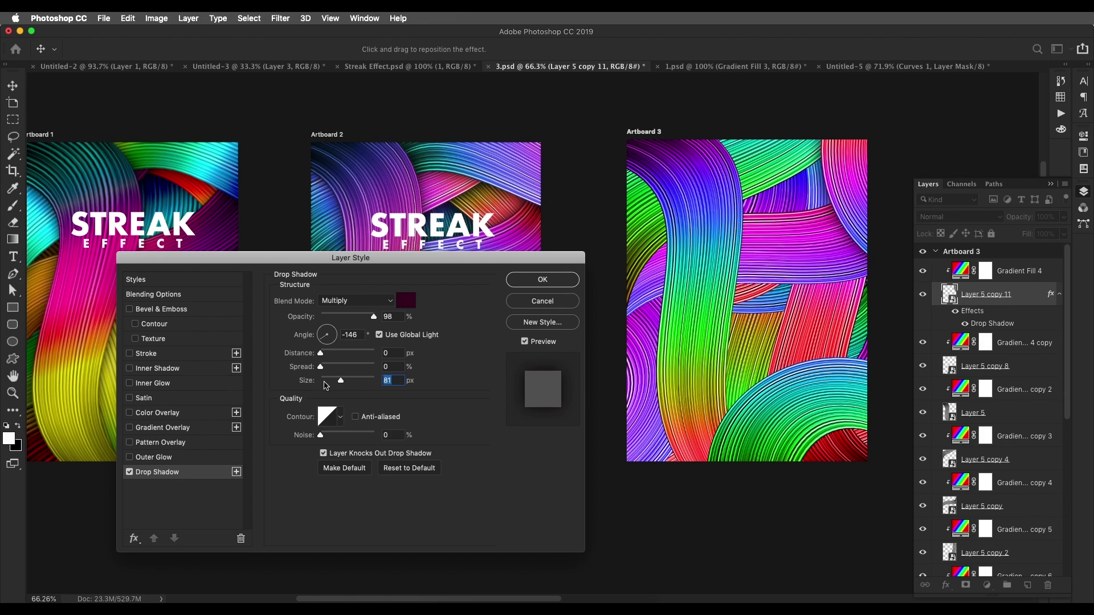
drag(324, 385, 337, 388)
drag(338, 386, 339, 386)
click(543, 279)
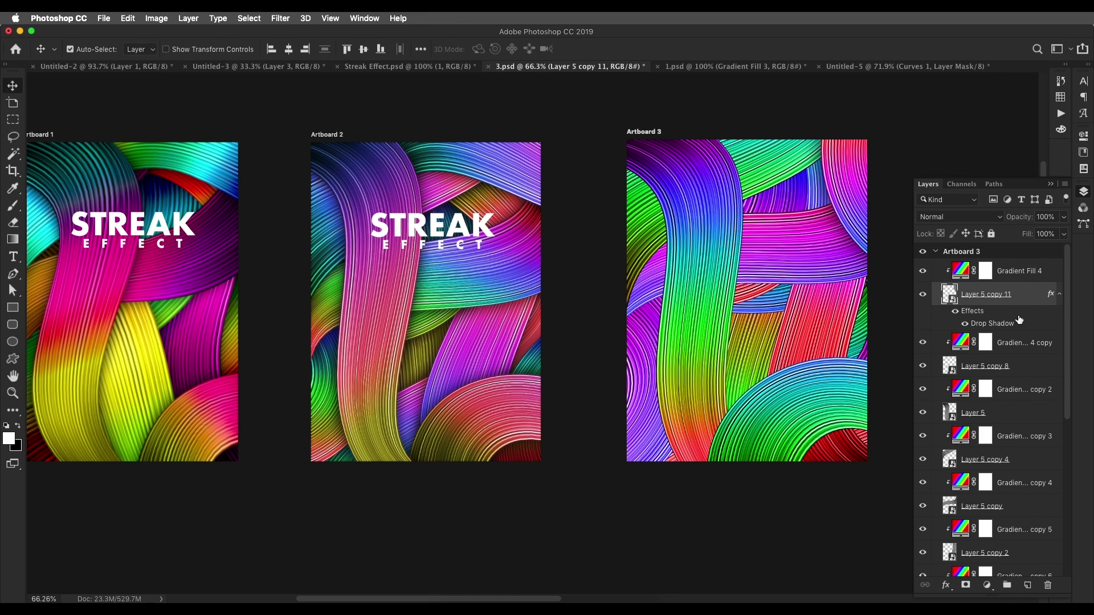
Copy the drop shadow to Layer 5 copy 8, and move Layer 5 with its gradient fill above all other layers in Artboard 3
scroll(761, 312, up, 2)
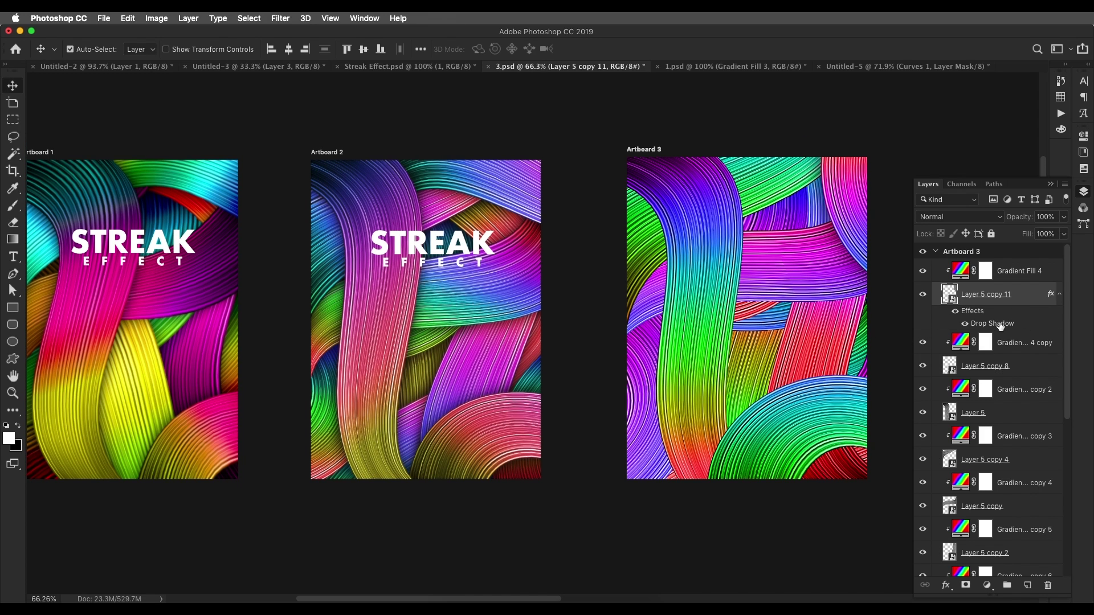
drag(1000, 325, 1011, 371)
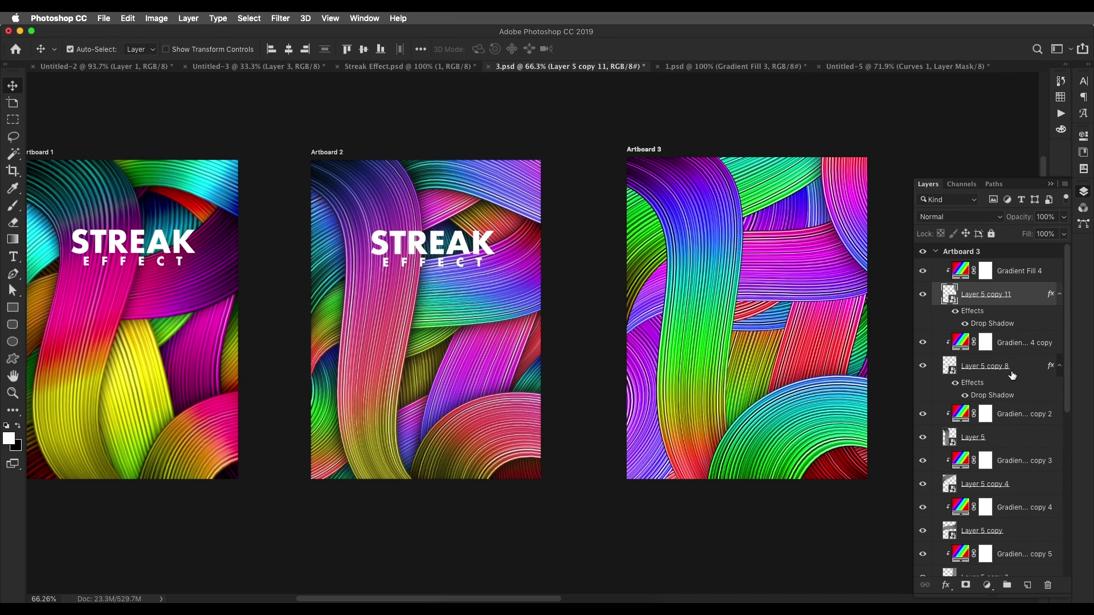
click(707, 377)
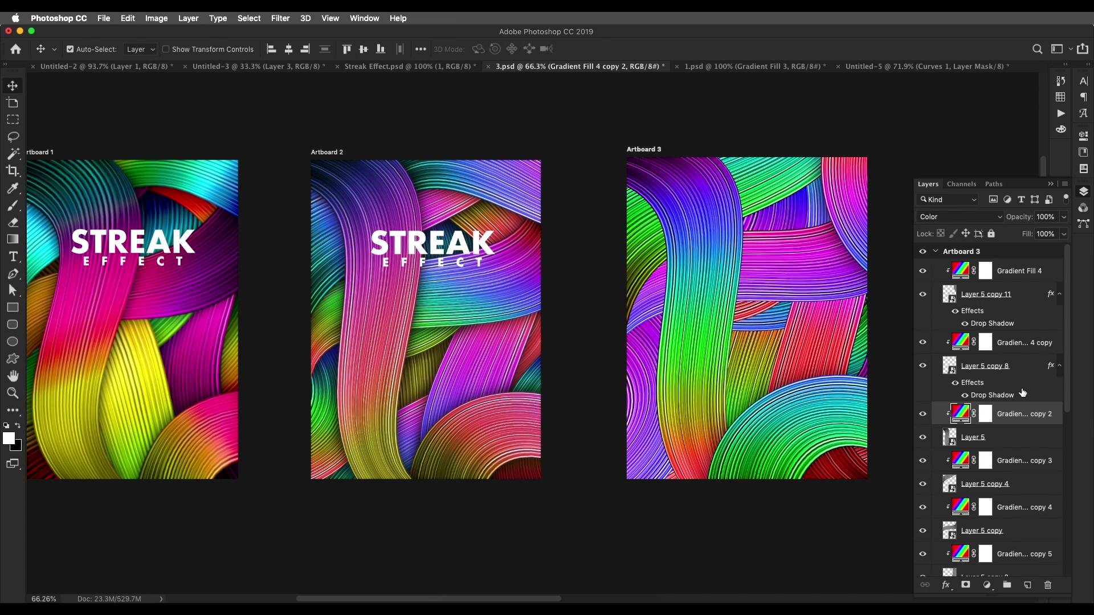
shift+click(1022, 437)
drag(1023, 433, 1020, 266)
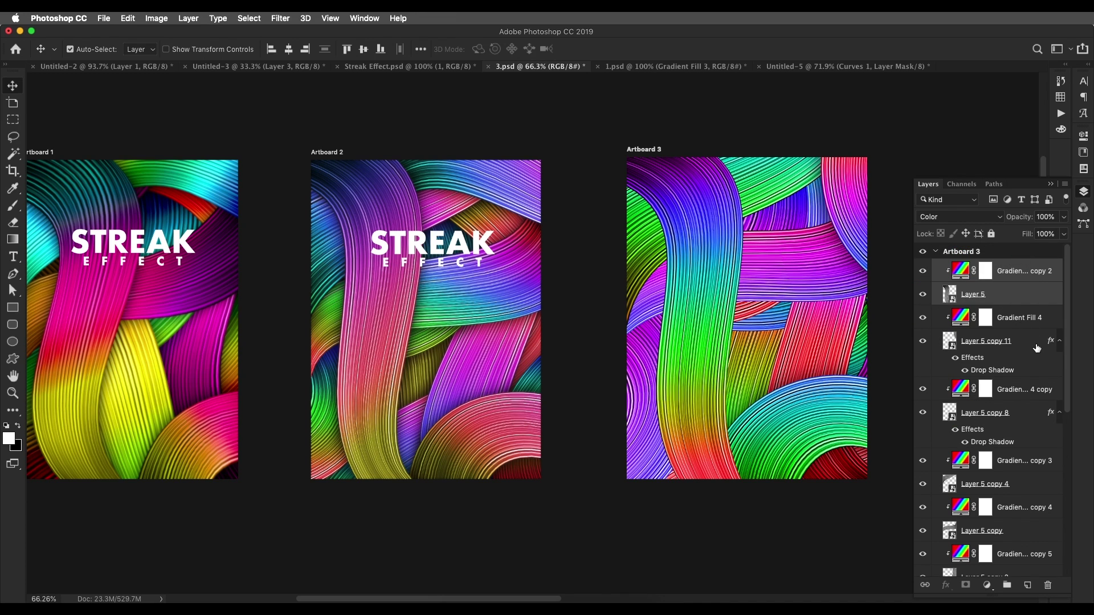
Copy the drop shadow onto Layer 5 and each remaining strip in Artboard 3, down to Layer 5 copy 7
click(1032, 370)
drag(1010, 374, 1020, 346)
scroll(1009, 337, down, 5)
scroll(1005, 346, down, 3)
drag(999, 395, 1008, 506)
scroll(1005, 443, down, 3)
scroll(1005, 442, down, 5)
drag(1006, 349, 1021, 486)
scroll(1004, 408, down, 5)
key(super+z)
scroll(998, 411, down, 2)
key(super+z)
scroll(983, 359, down, 10)
scroll(975, 370, up, 2)
scroll(989, 393, down, 2)
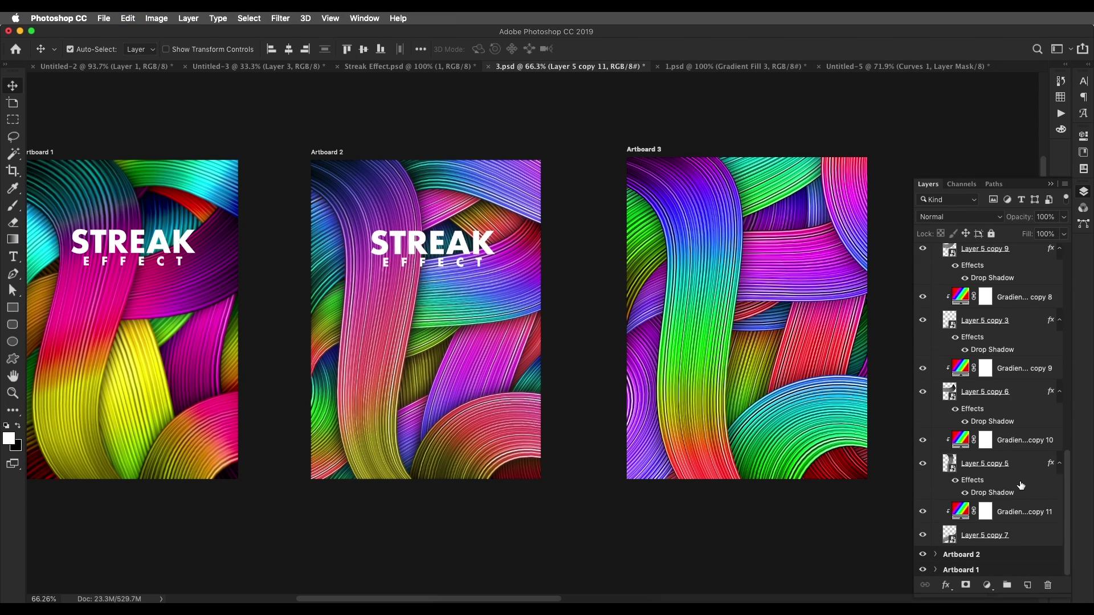
drag(1004, 423, 1009, 535)
Examine the shadows between the overlapping strips in Artboard 3 and review its layer stack
scroll(700, 446, down, 5)
scroll(704, 439, up, 10)
drag(715, 378, 689, 459)
scroll(702, 418, down, 5)
scroll(713, 408, up, 5)
drag(728, 375, 661, 376)
scroll(644, 416, down, 8)
scroll(643, 388, up, 2)
scroll(1027, 299, up, 10)
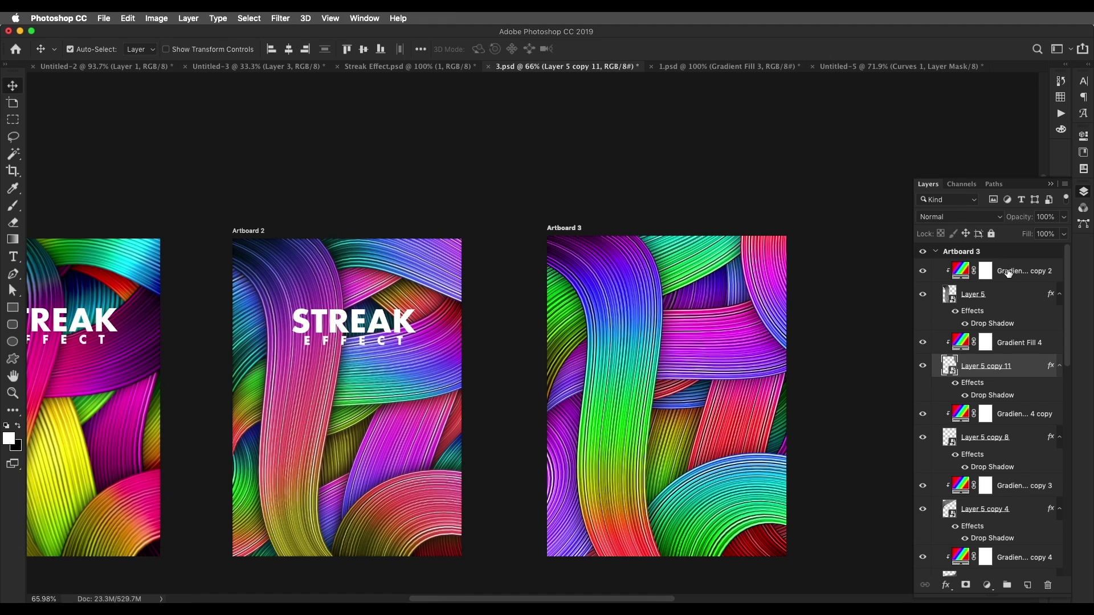
Add a Curves adjustment layer above Layer 5's gradient fill and shape a gentle S-curve with darker shadows and brighter highlights
click(1009, 273)
click(988, 587)
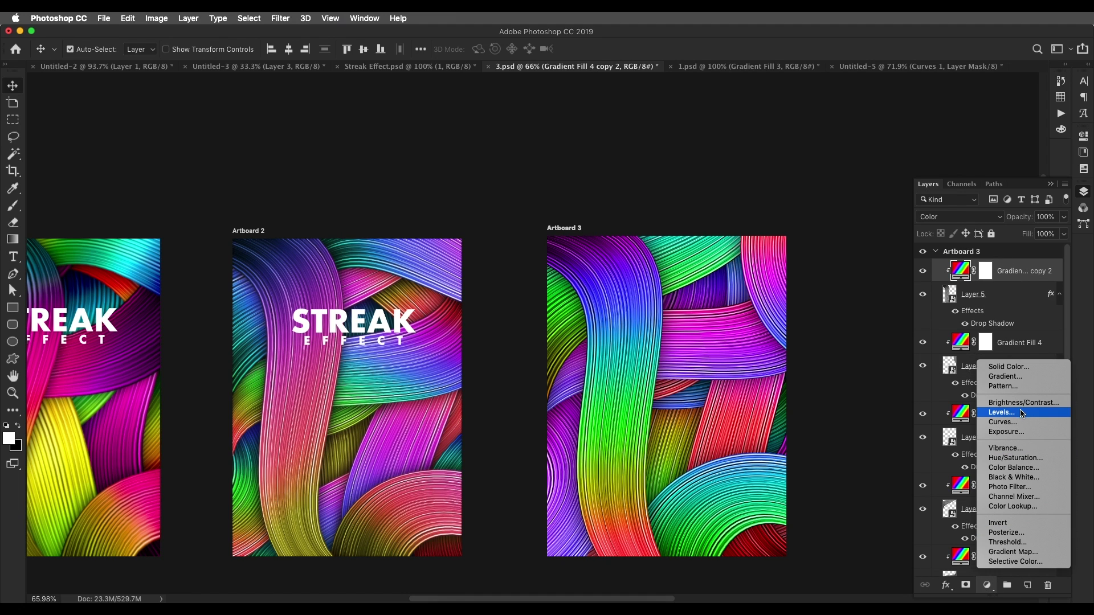
click(1018, 423)
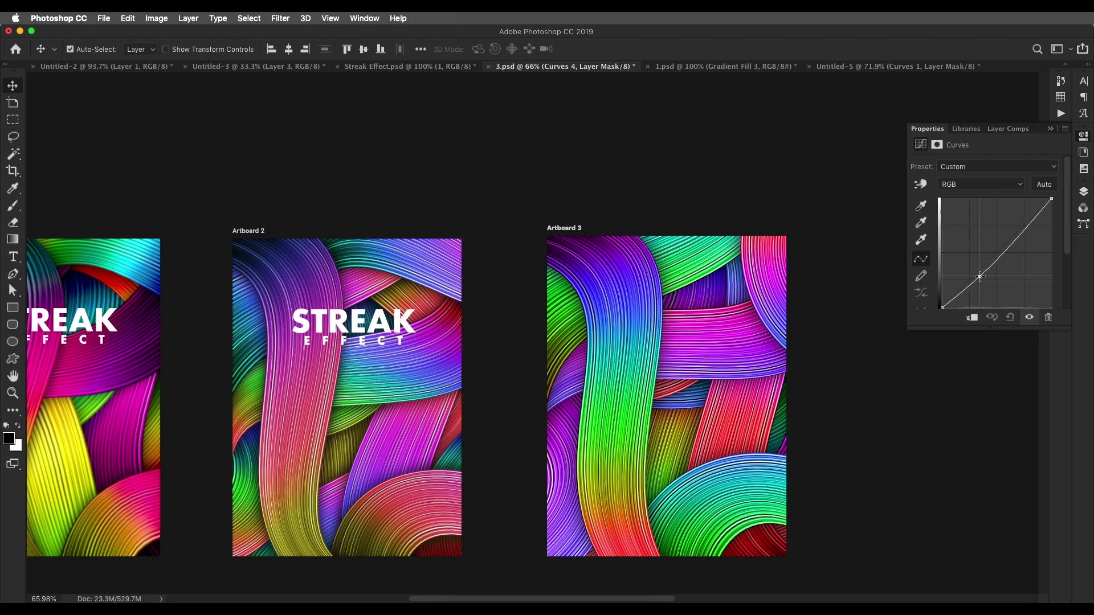
drag(978, 272, 980, 277)
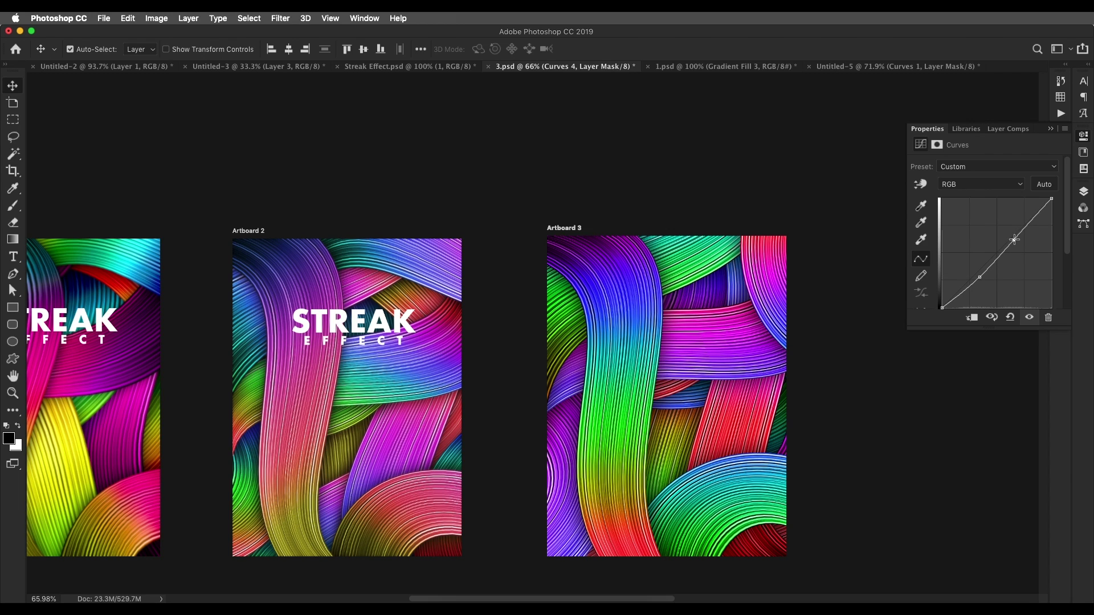
drag(1014, 239, 1014, 236)
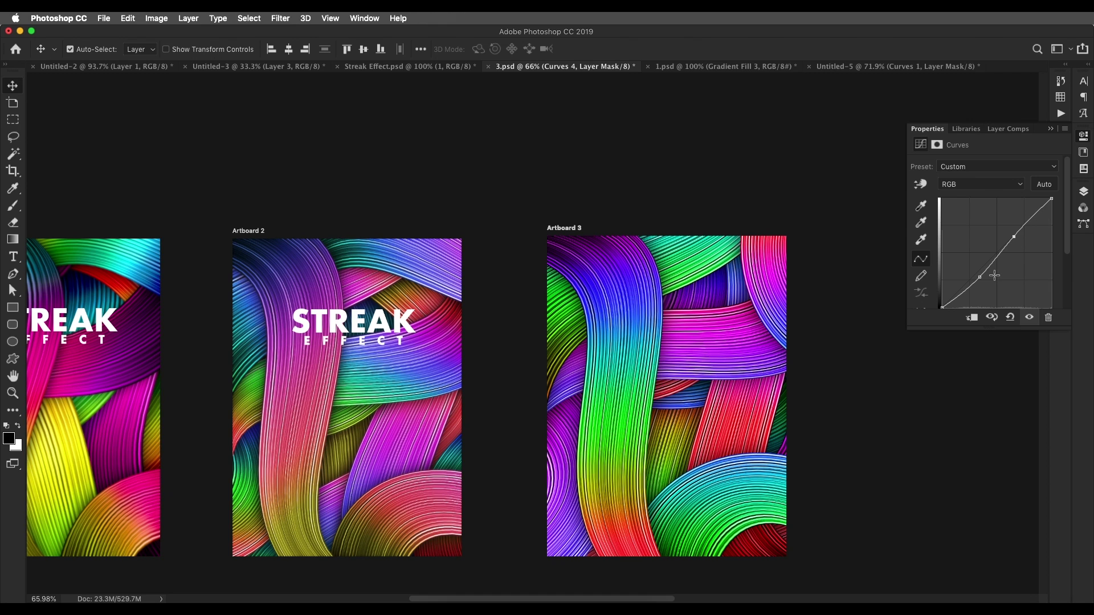
drag(982, 279, 980, 276)
Inspect Artboard 3 up close and check the effect of the Curves adjustment on the strips
scroll(757, 355, up, 5)
drag(714, 332, 717, 340)
scroll(673, 328, down, 5)
drag(583, 324, 640, 322)
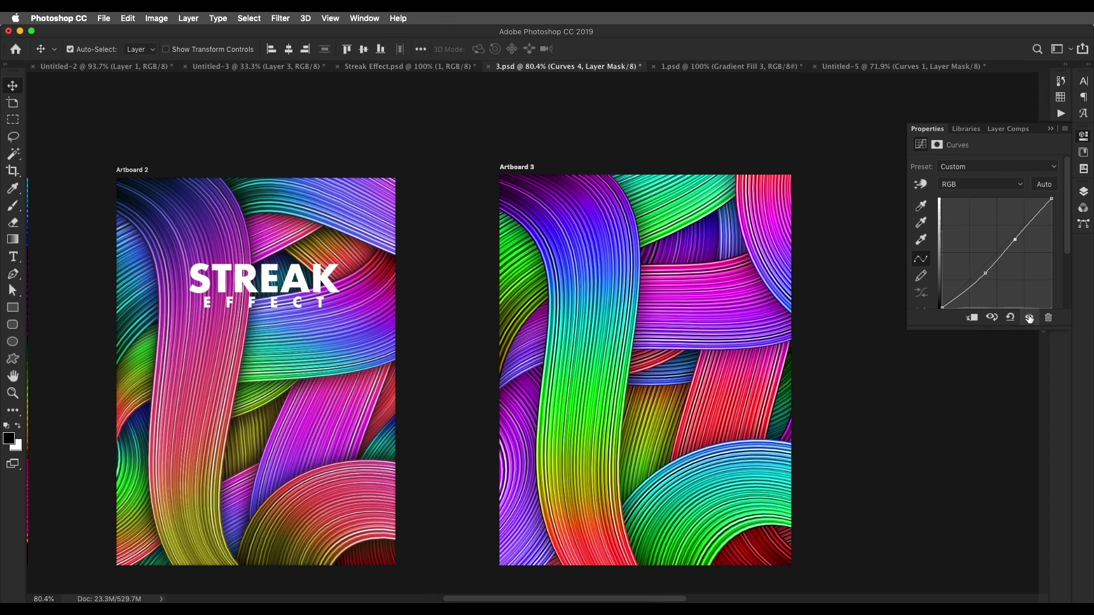
click(1029, 318)
click(1083, 192)
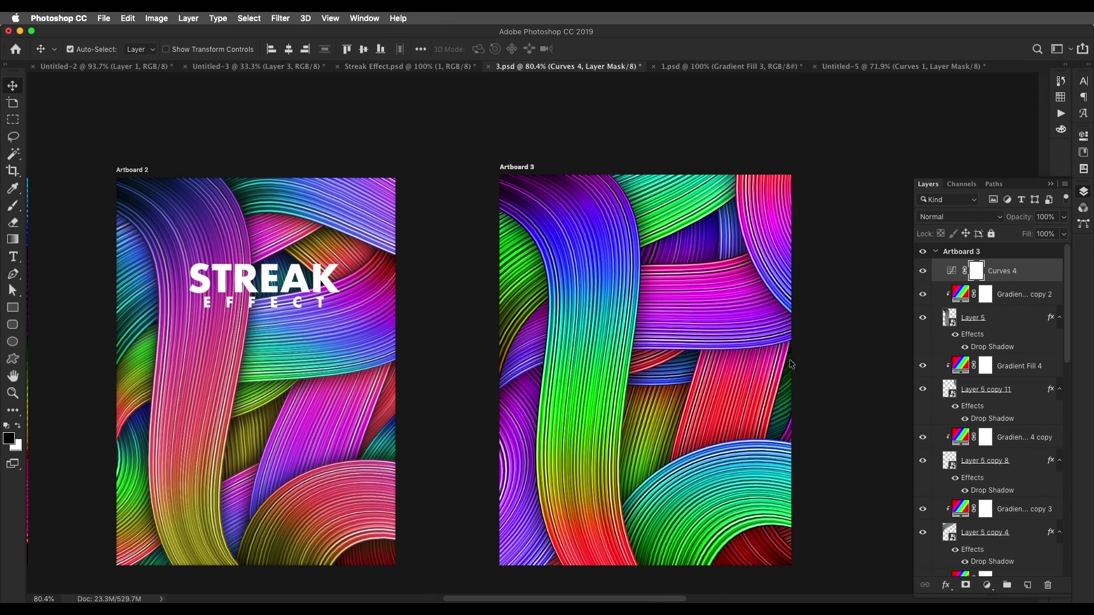
scroll(701, 336, up, 3)
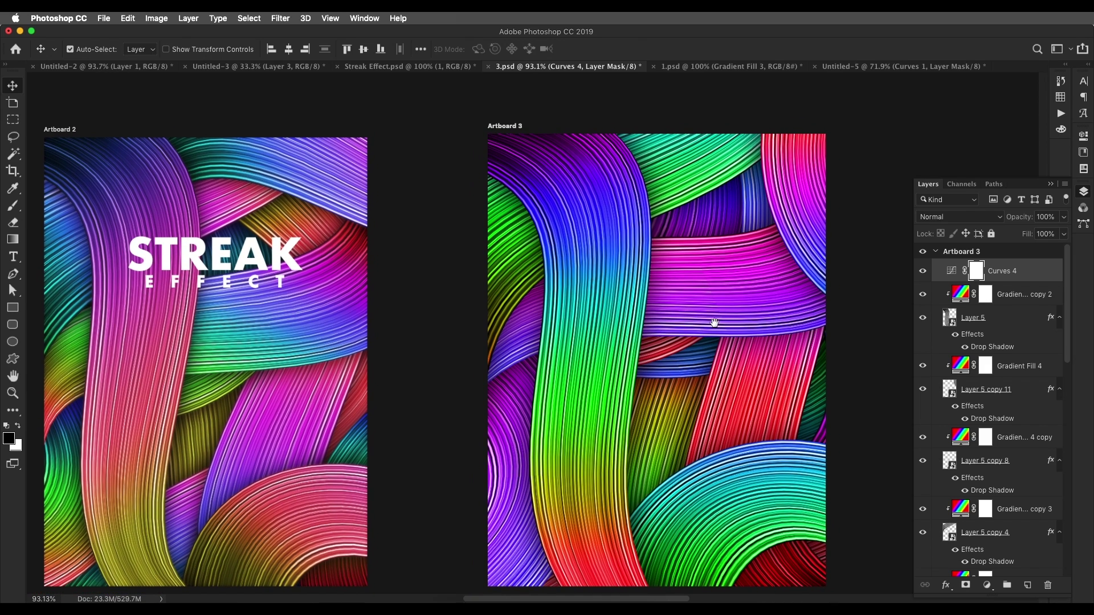
drag(715, 323, 721, 324)
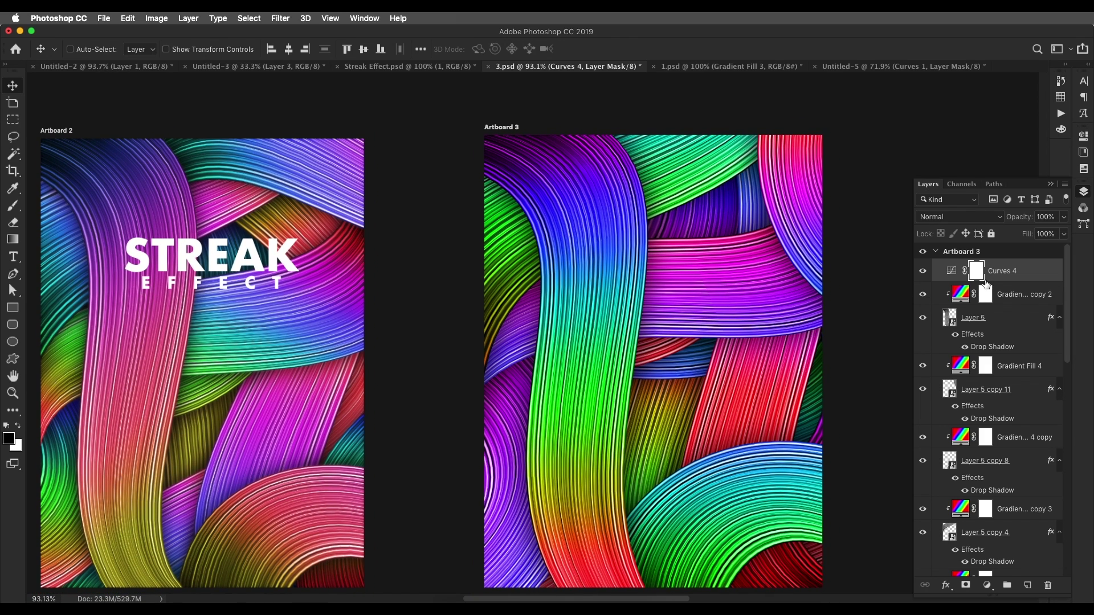
Stamp the visible artwork of Artboard 3 onto a new layer above the Curves adjustment
key(super+alt+shift+n)
key(x)
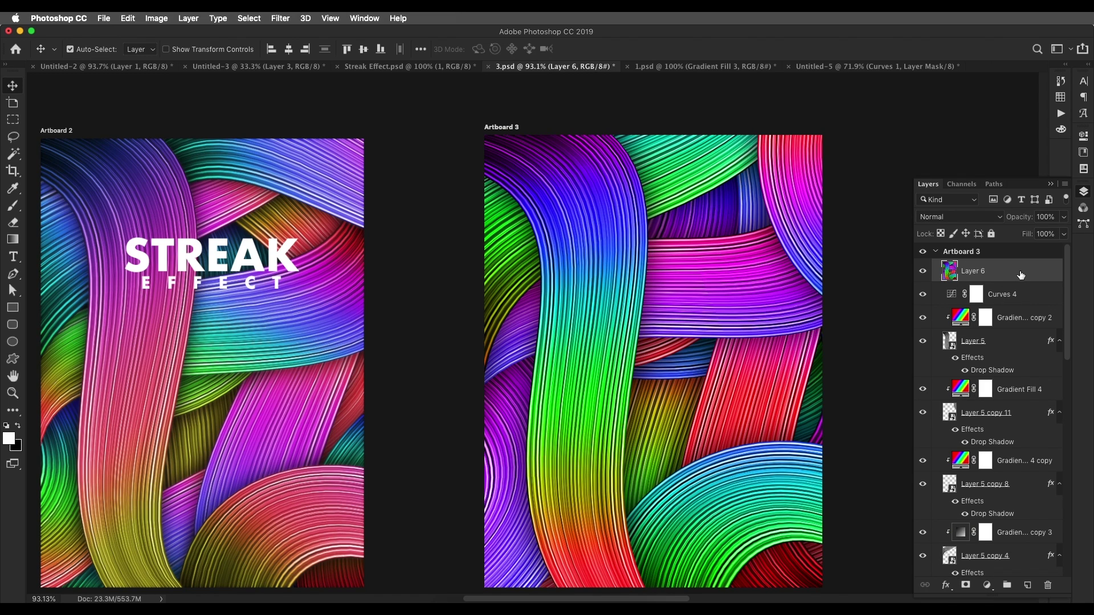
Duplicate the stamped layer and set the duplicate's blend mode to Screen
key(super+j)
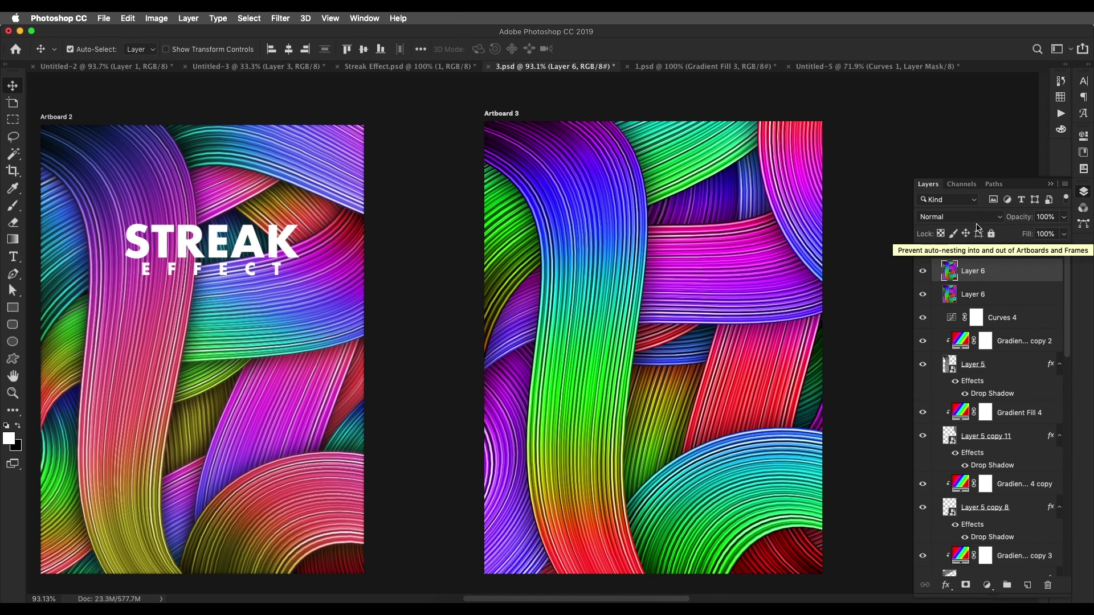
click(976, 218)
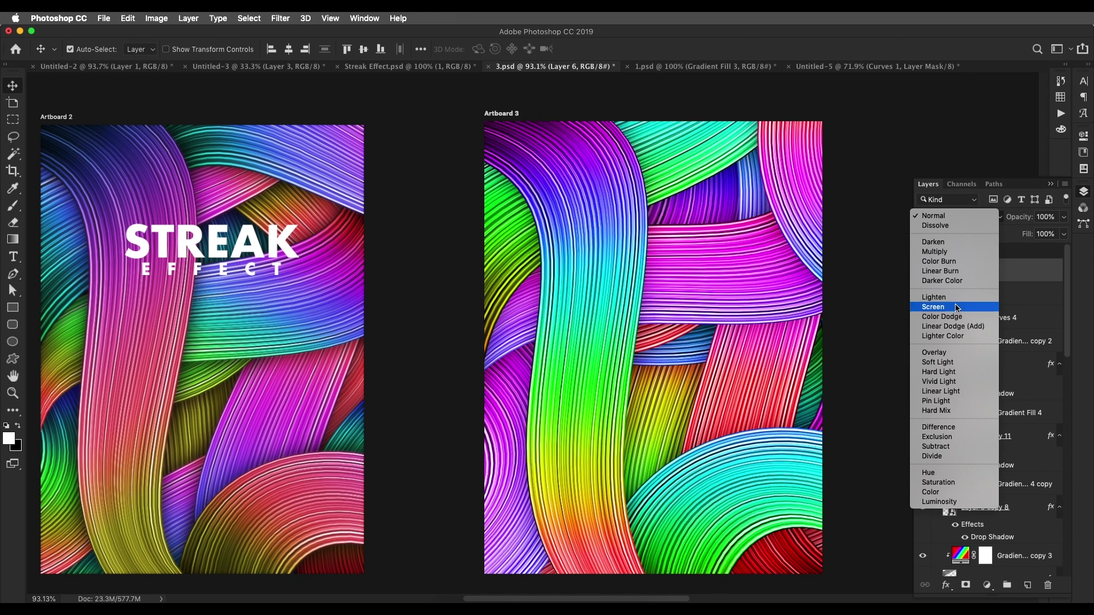
click(957, 308)
Apply a Gaussian Blur with a 3.0-pixel radius to the duplicate in Screen mode
click(280, 18)
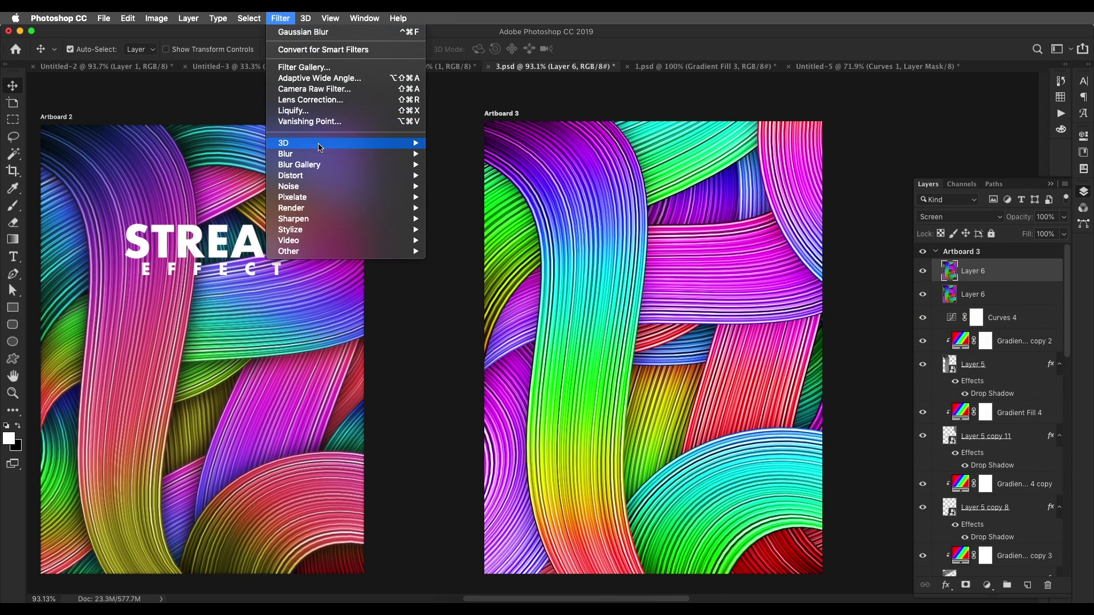
mouse_move(342, 153)
click(452, 194)
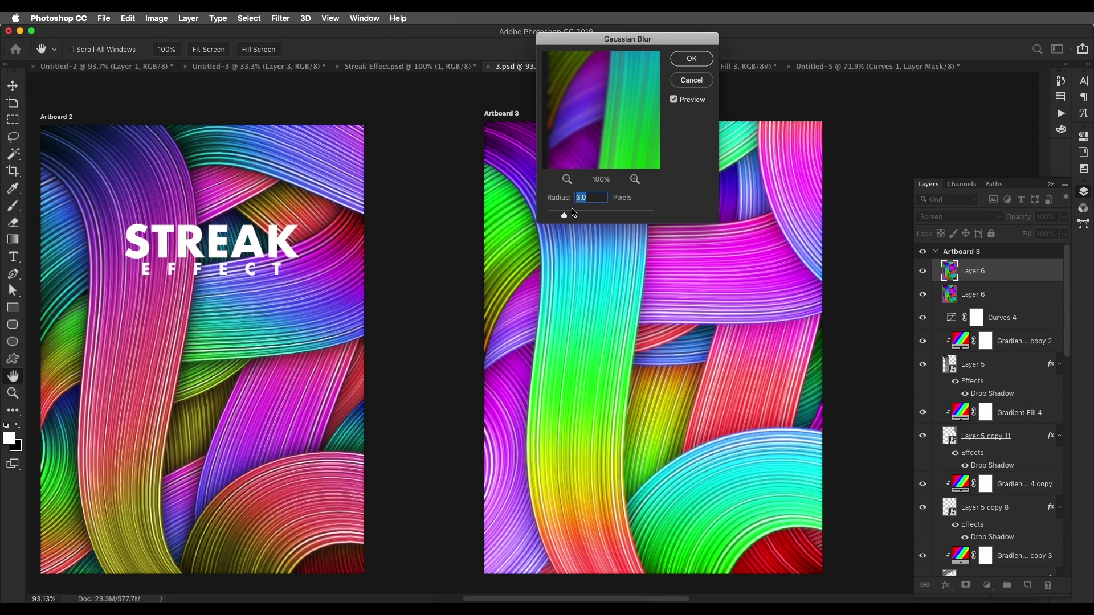
click(679, 85)
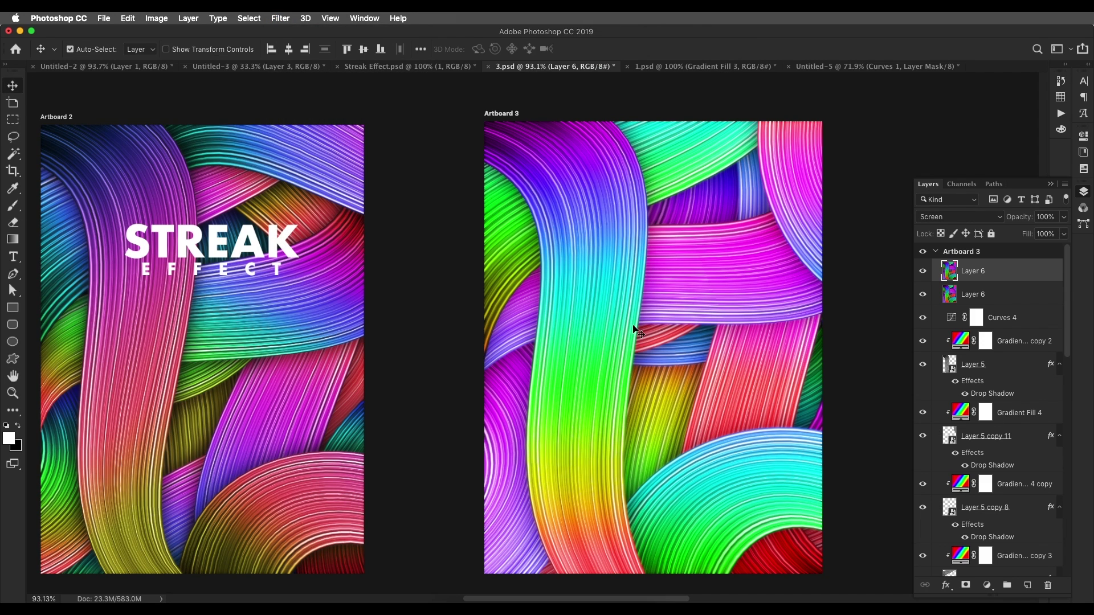
Duplicate the stamped layer in Normal mode and set the new middle copy's blend mode to Multiply
click(1028, 296)
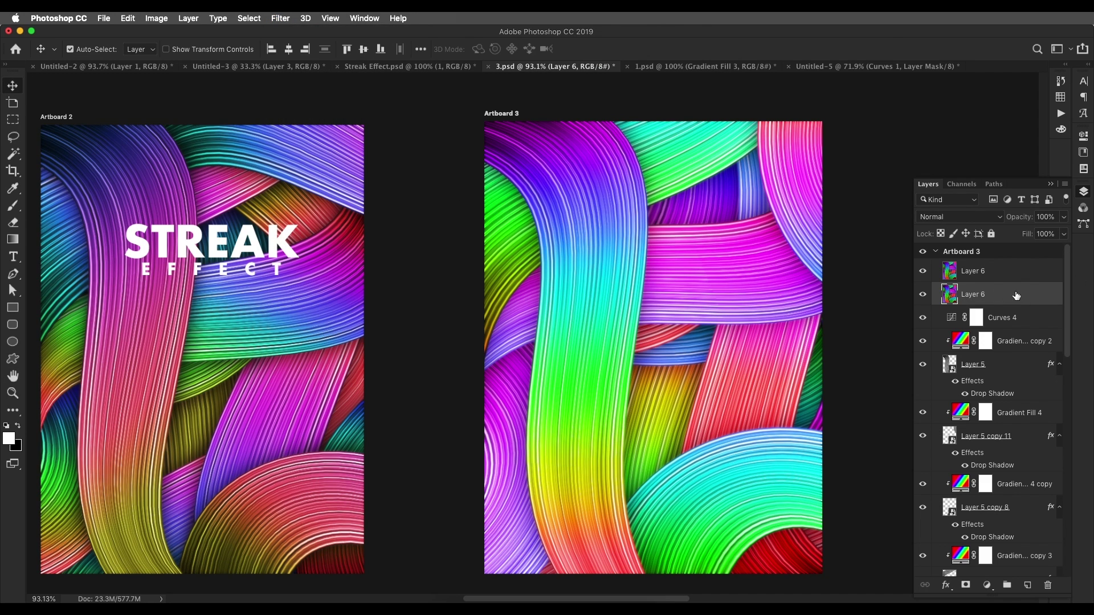
drag(1017, 295, 1028, 588)
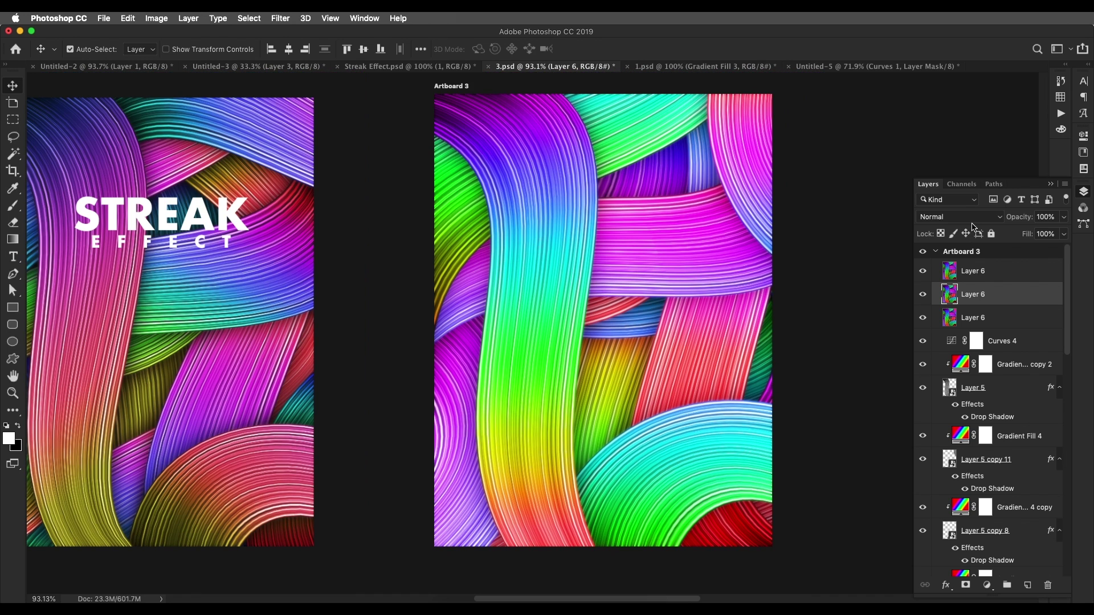
click(972, 220)
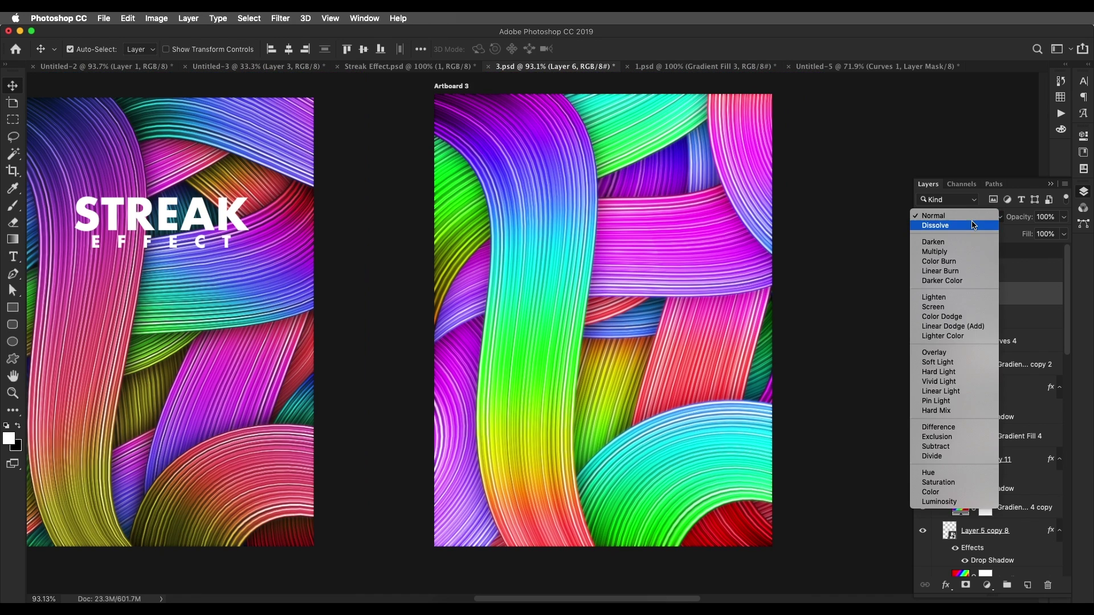
key(Down)
key(Down)
key(Down)
key(Return)
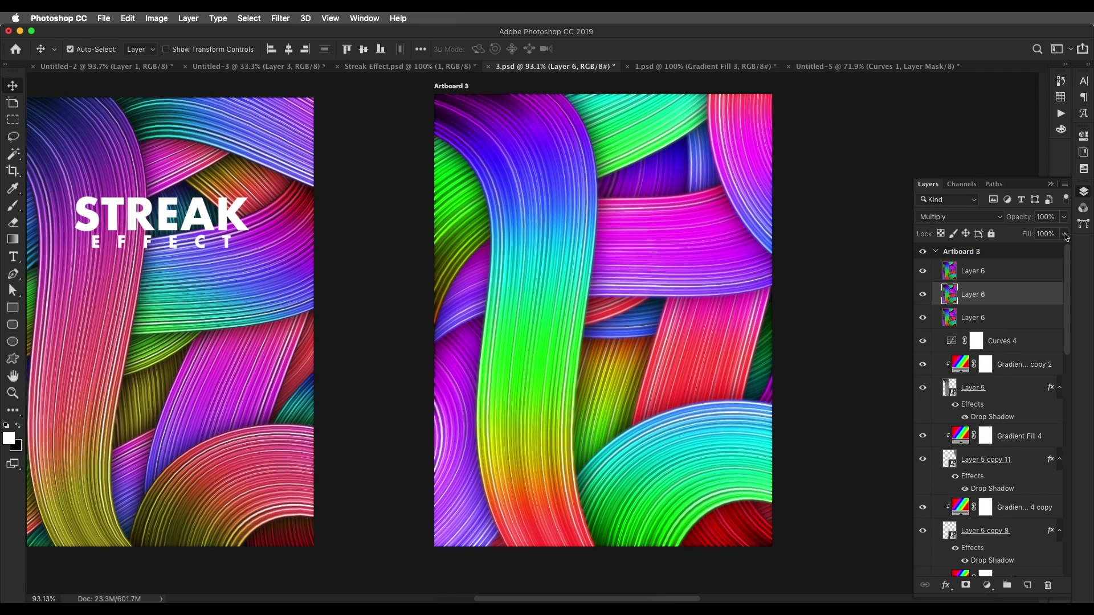
Reduce the fill of both the Multiply copy and the Screen copy of the stamped artwork to 41%
click(1064, 217)
drag(1034, 251, 1033, 252)
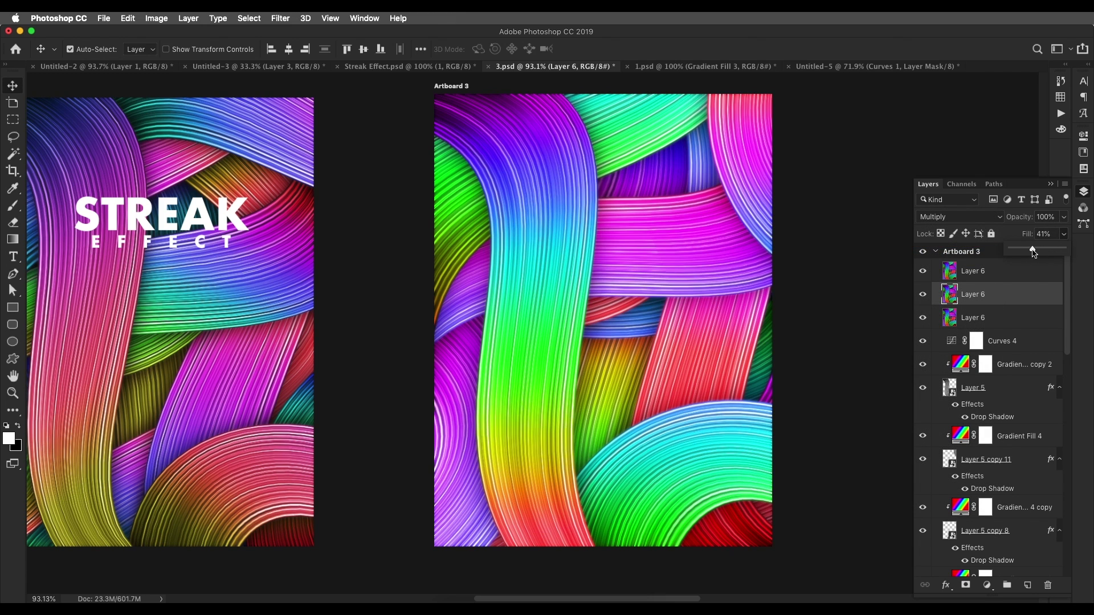
click(1005, 278)
click(1064, 235)
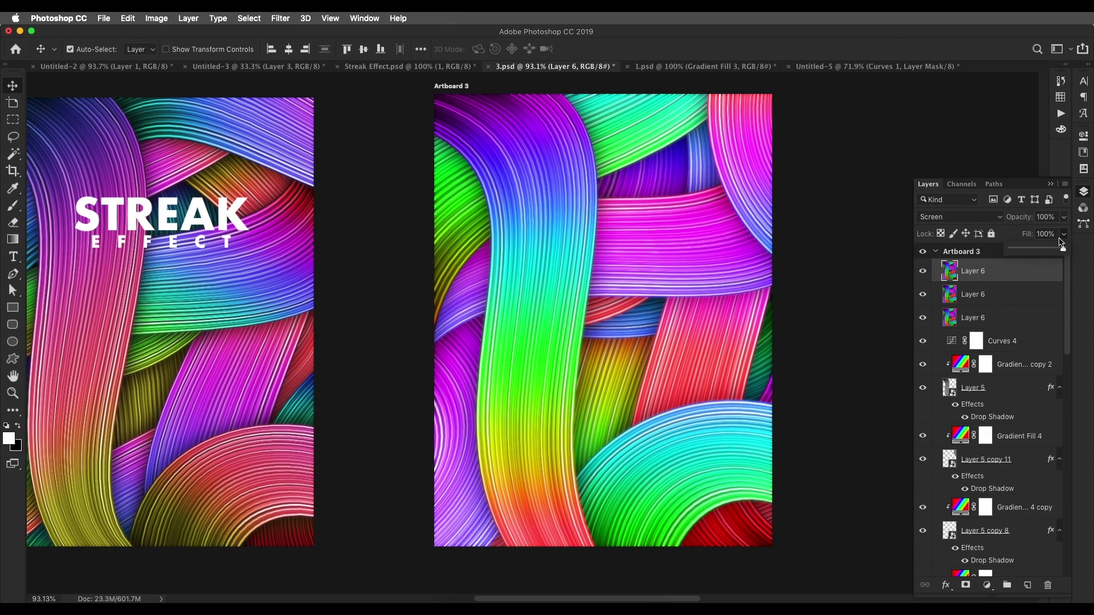
drag(1034, 253, 1033, 253)
scroll(810, 282, down, 5)
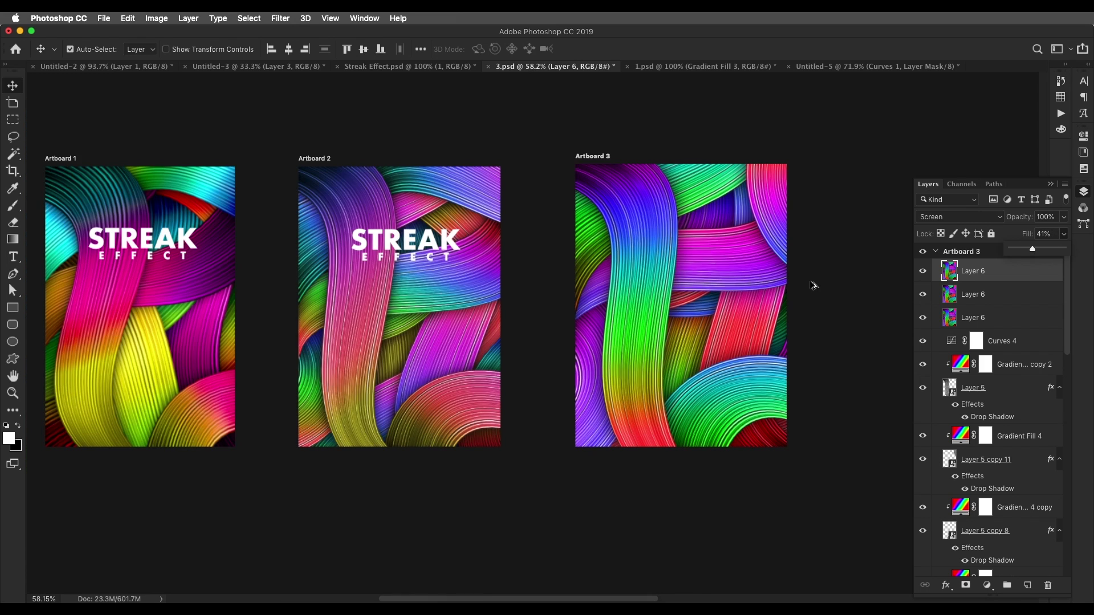
Compare Artboard 3 with the Screen copy hidden and shown, examining the glow on the strips up close and alongside the other artboards
scroll(810, 282, up, 5)
click(776, 267)
click(923, 272)
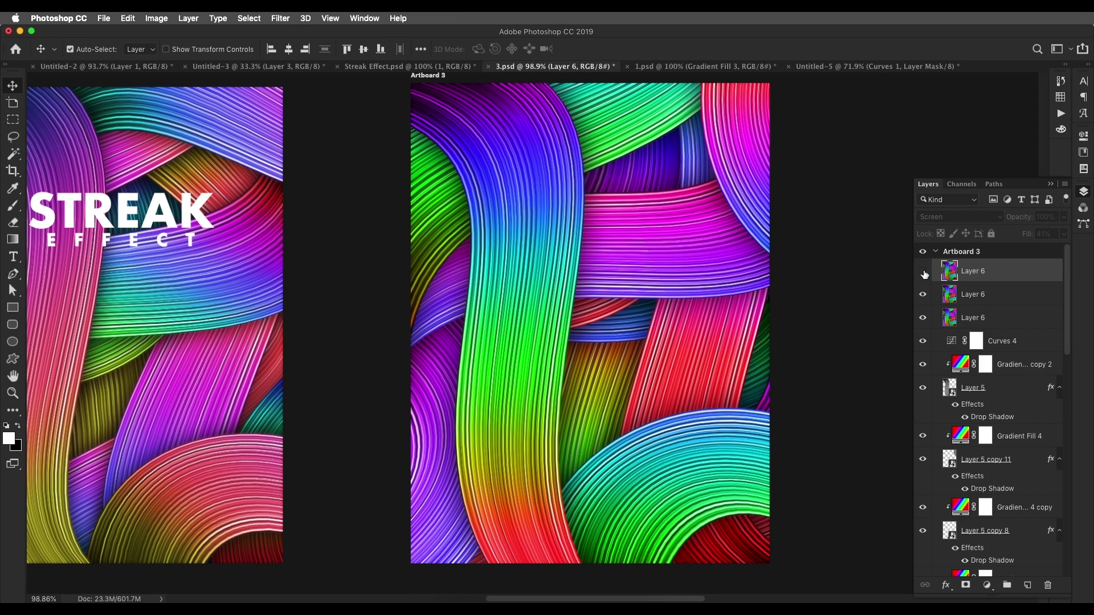
click(923, 272)
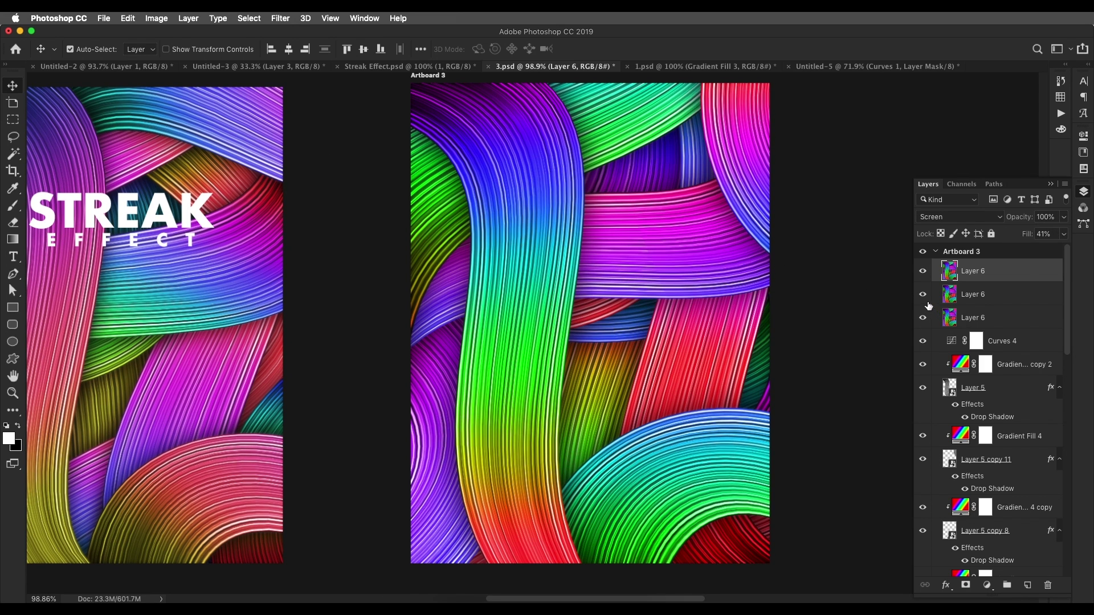
drag(924, 274, 924, 294)
scroll(630, 251, up, 5)
scroll(635, 249, left, 3)
scroll(621, 311, down, 8)
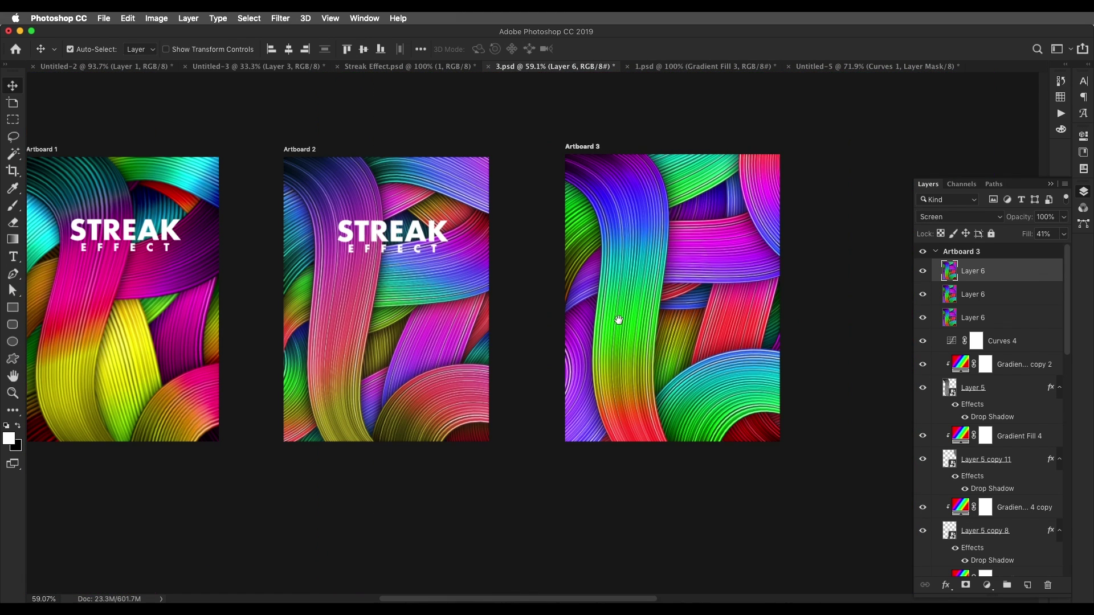
scroll(684, 275, up, 1)
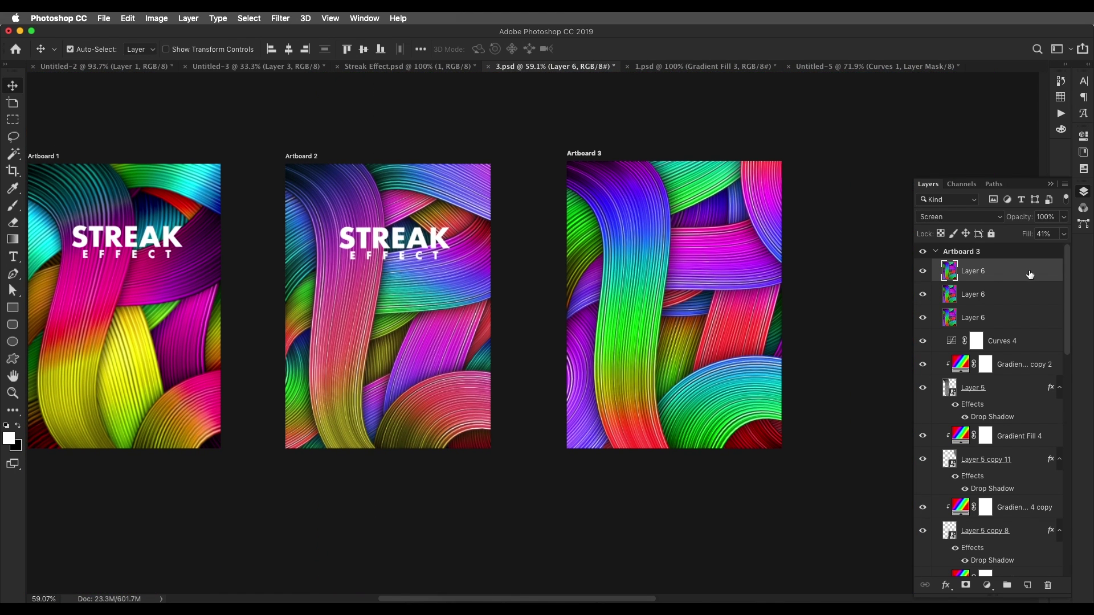
Add a colorized Hue/Saturation adjustment above Artboard 3's artwork with hue 199, saturation 42 and lightness +8
click(992, 590)
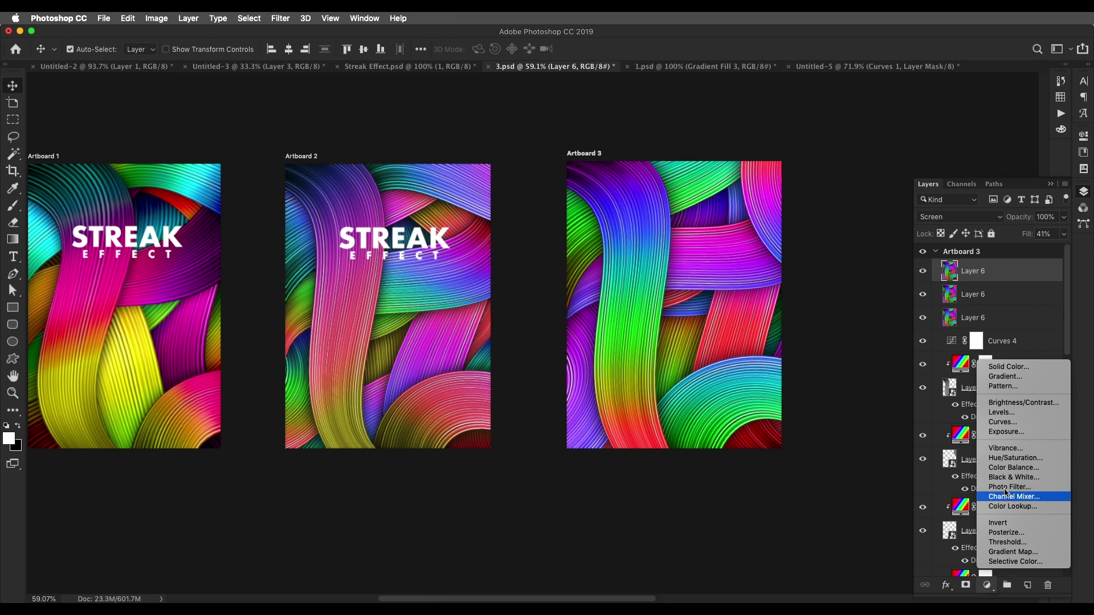
click(1007, 459)
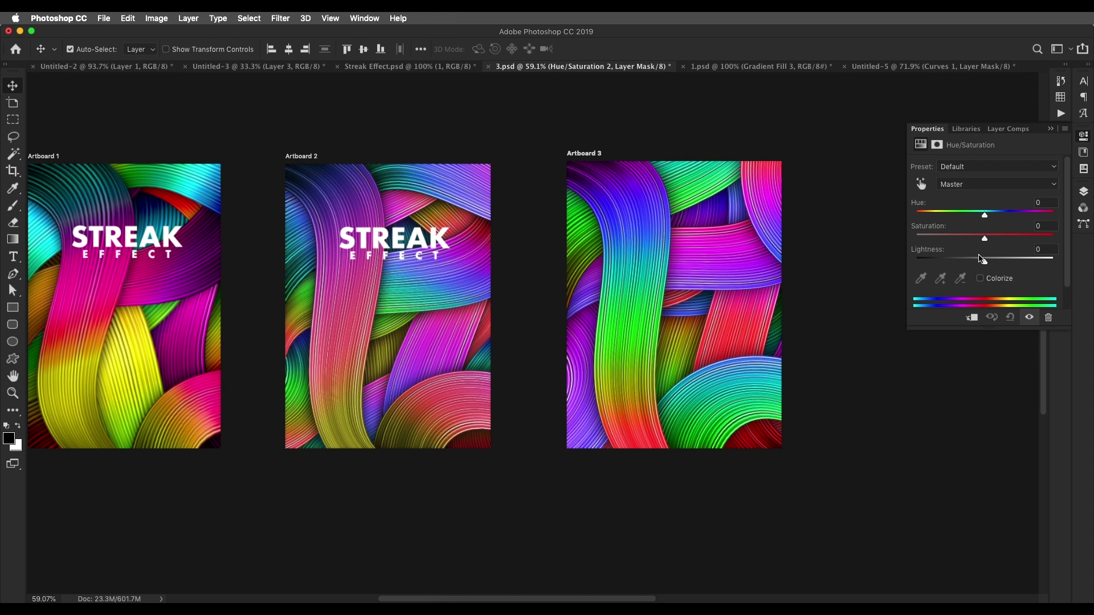
click(980, 279)
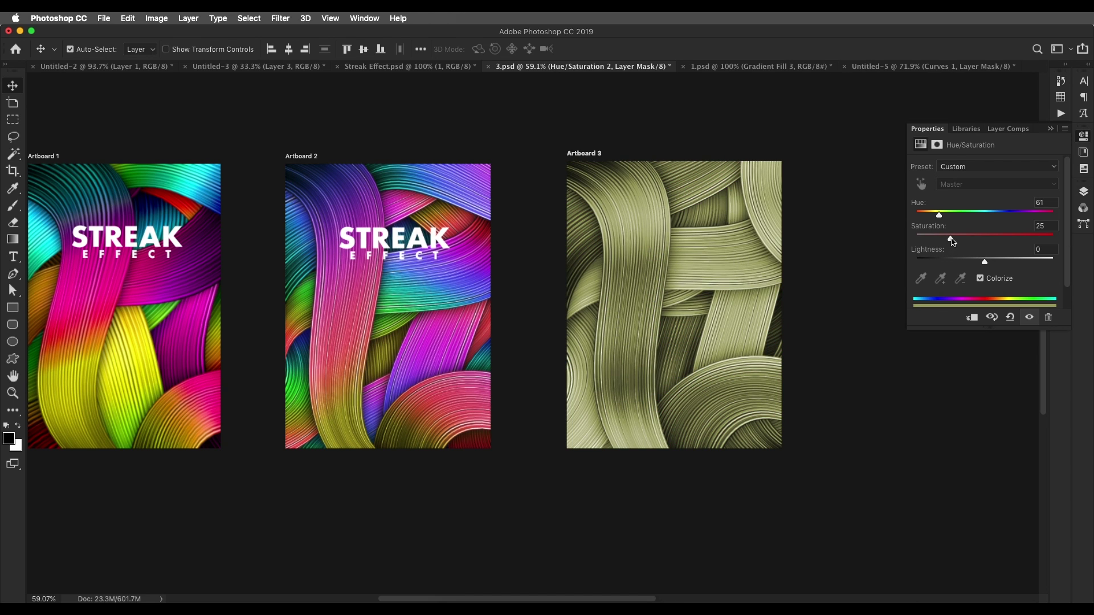
drag(951, 239, 998, 216)
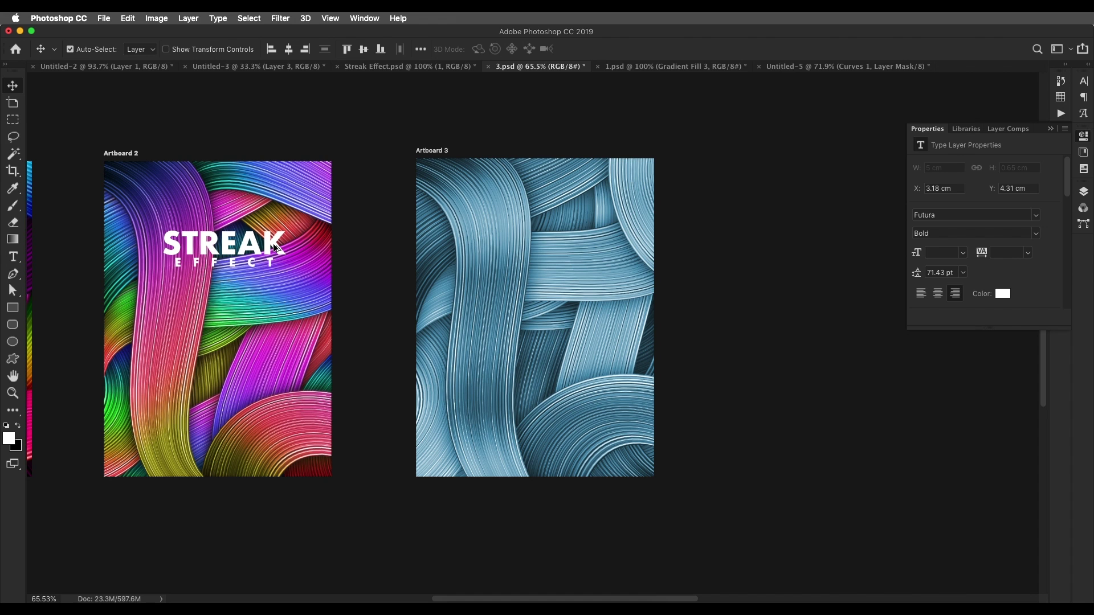
Copy the STREAK EFFECT title from Artboard 2 to the same position on Artboard 3
drag(275, 248, 590, 248)
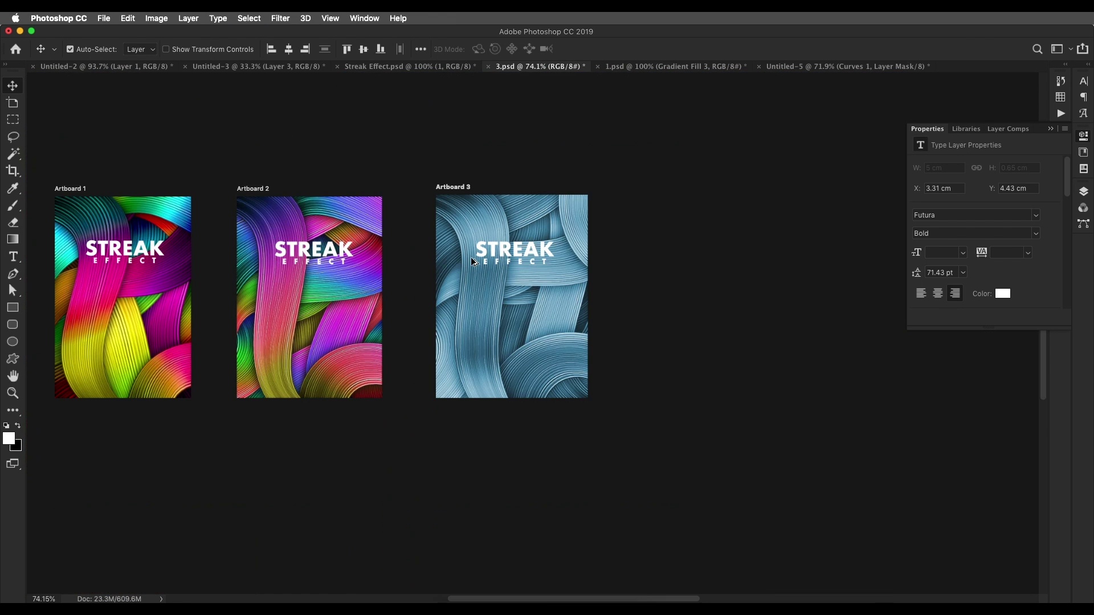
drag(383, 287, 329, 290)
scroll(394, 280, up, 5)
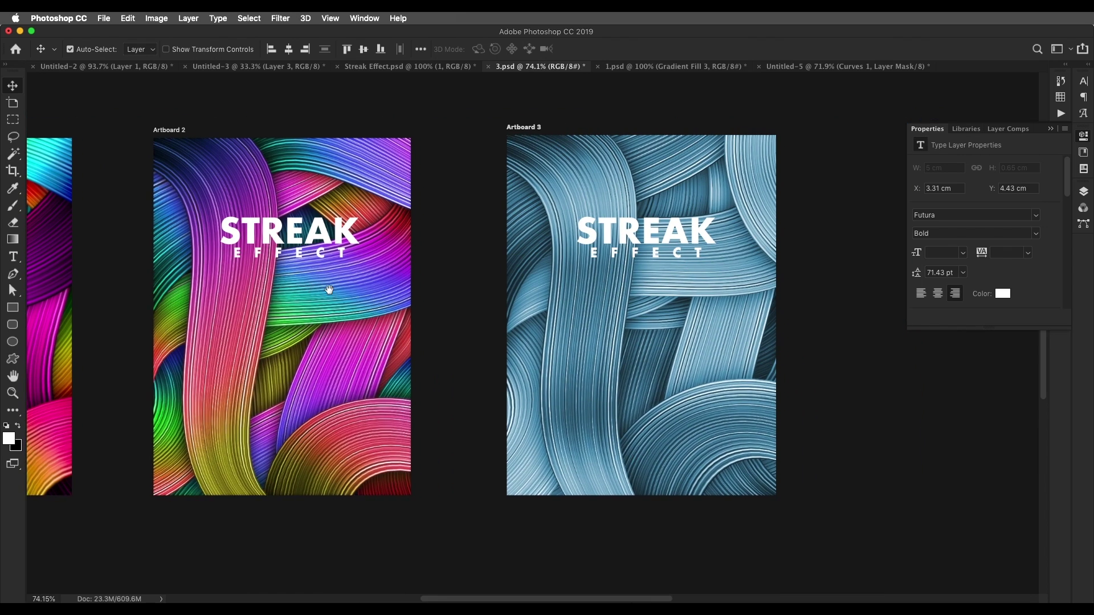
scroll(330, 290, left, 2)
scroll(427, 288, right, 6)
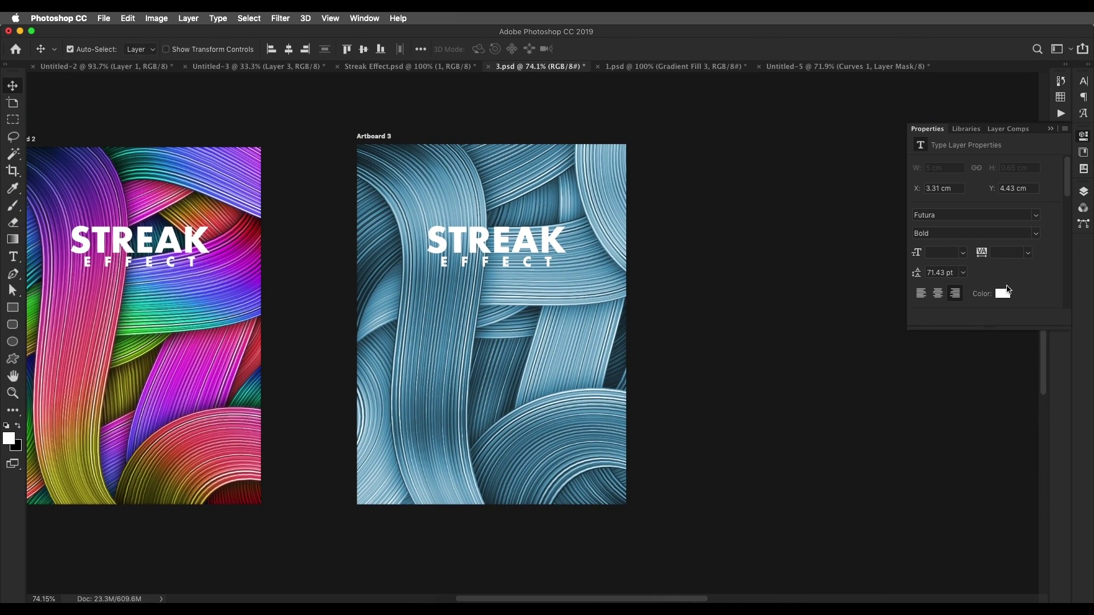
Check Artboard 3 without the Hue/Saturation adjustment, then turn off its Colorize option and lower its saturation to about -57
click(1084, 192)
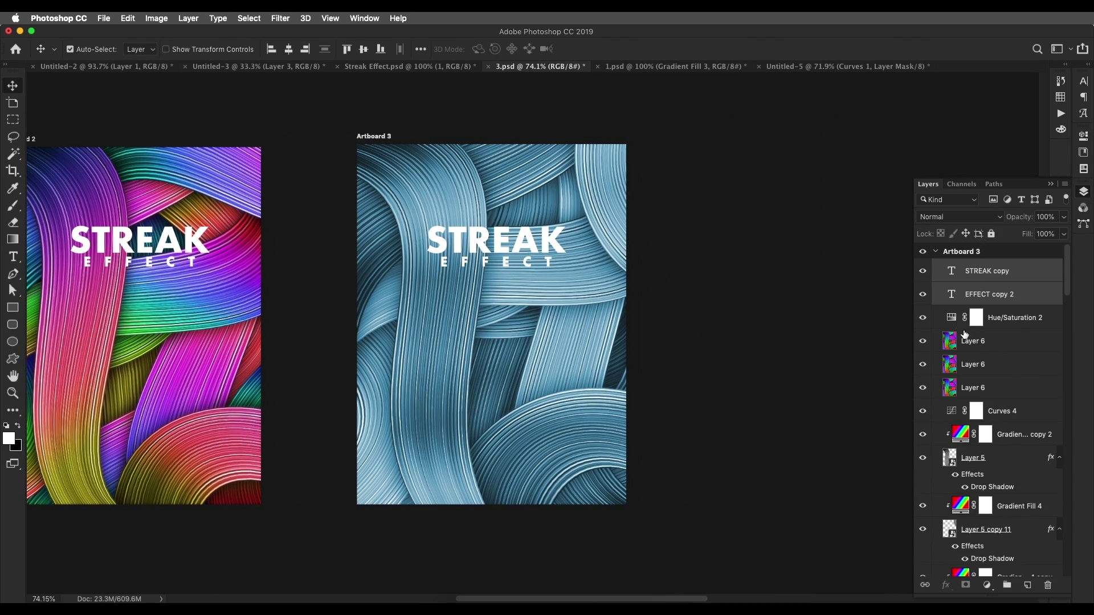
click(922, 317)
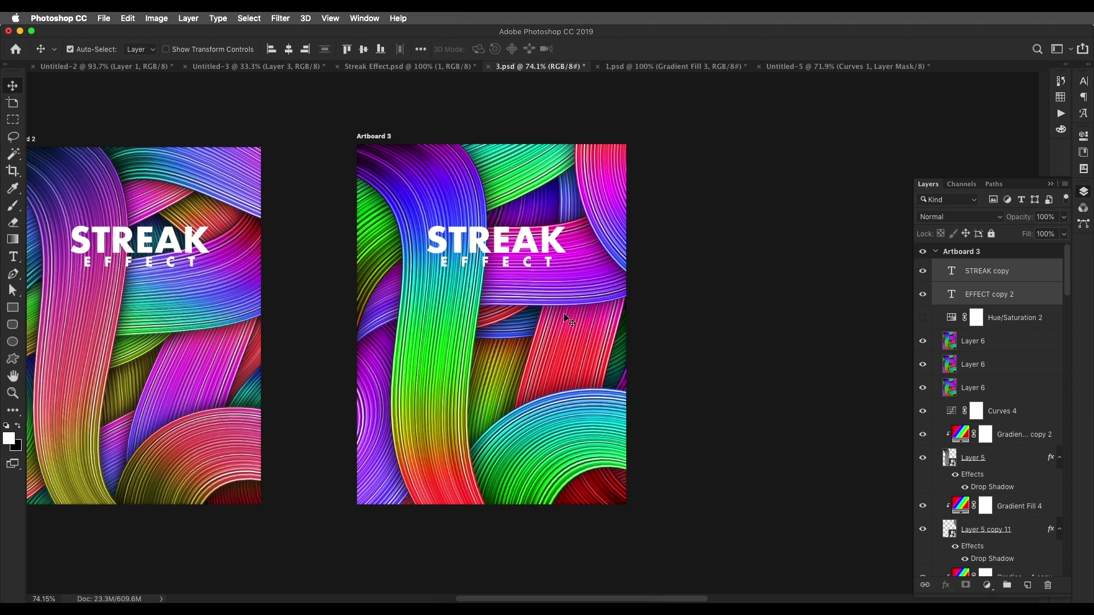
double_click(951, 318)
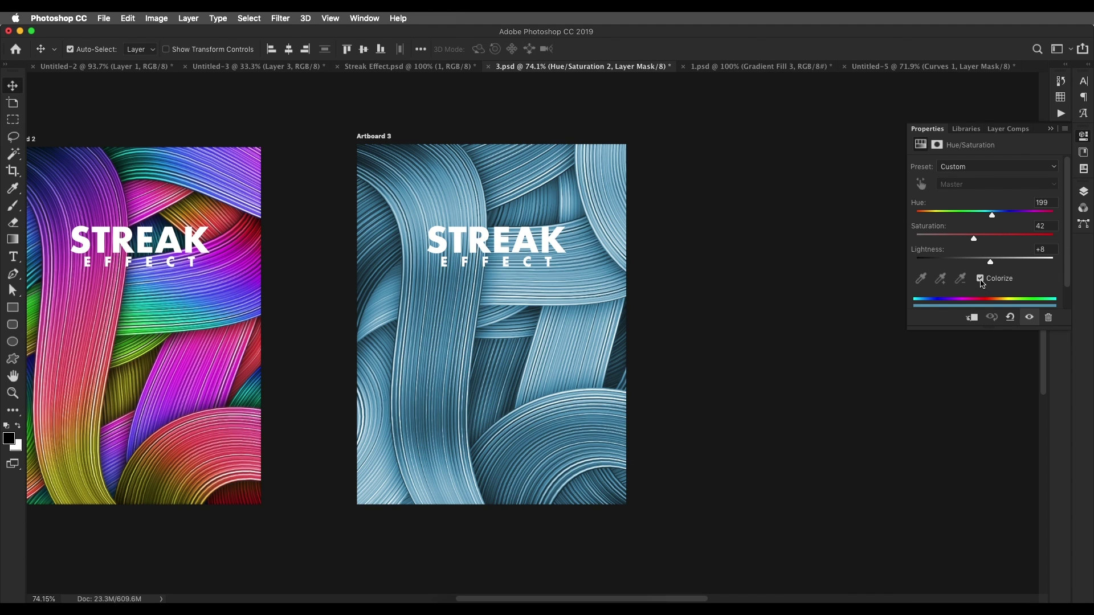
click(980, 279)
drag(968, 240, 960, 240)
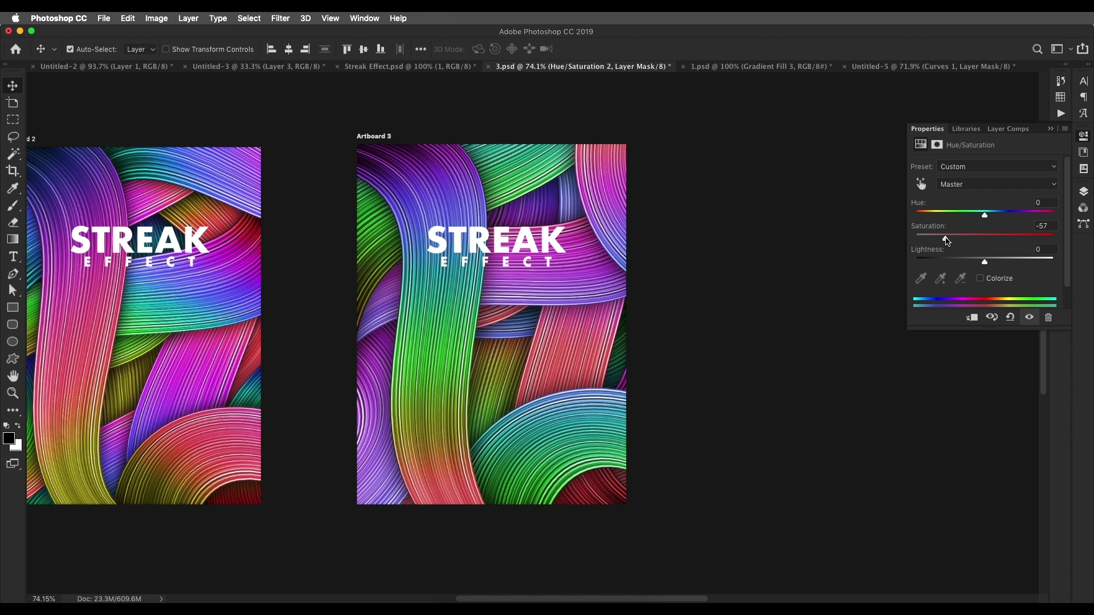
Examine the desaturated Artboard 3 poster up close and beside the other finished streak posters
drag(586, 288, 649, 290)
scroll(616, 278, up, 5)
scroll(599, 346, down, 6)
scroll(599, 349, up, 5)
scroll(598, 337, left, 2)
scroll(647, 292, down, 6)
mouse_move(538, 299)
mouse_down()
mouse_move(664, 292)
mouse_move(557, 317)
mouse_move(527, 306)
mouse_up()
scroll(665, 292, up, 5)
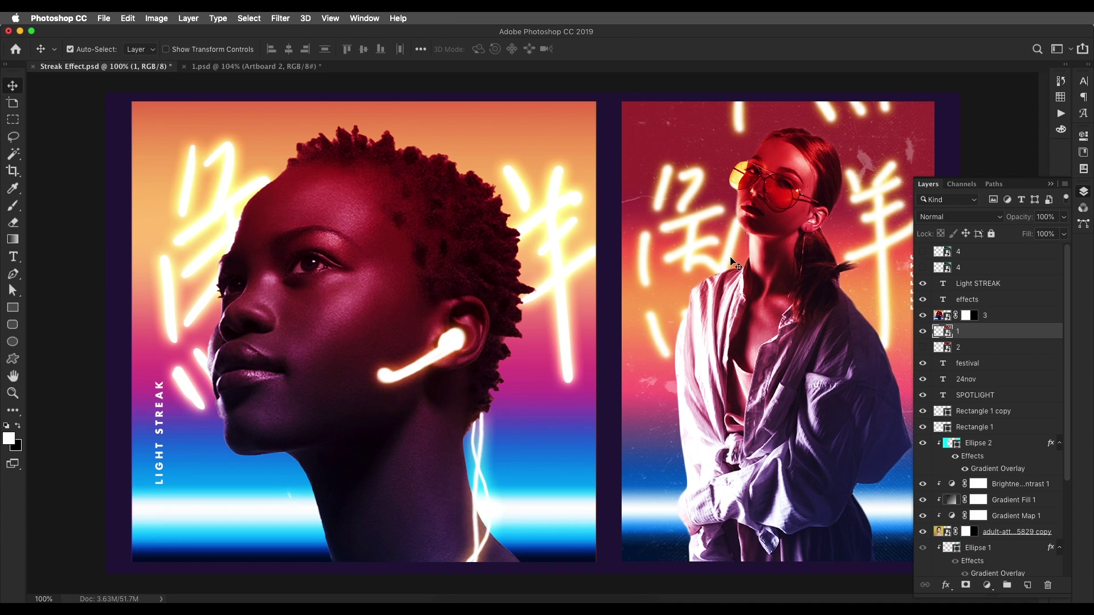
Switch to 1.psd and add a linear Gradient fill layer to Artboard 2 using the Blue, Red, Yellow preset
click(256, 66)
scroll(651, 249, left, 5)
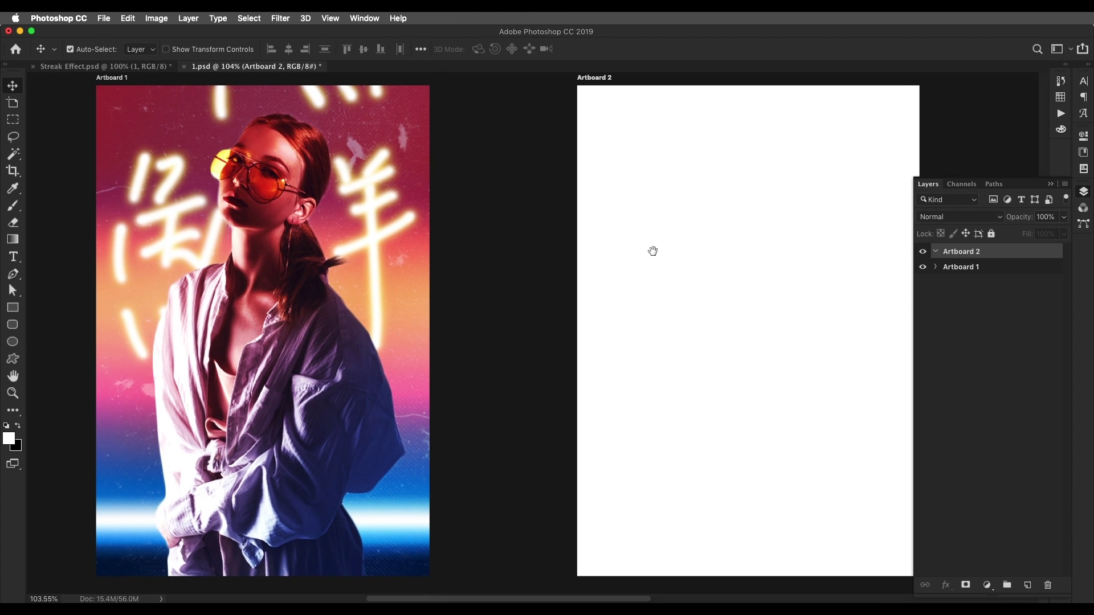
drag(318, 275, 328, 296)
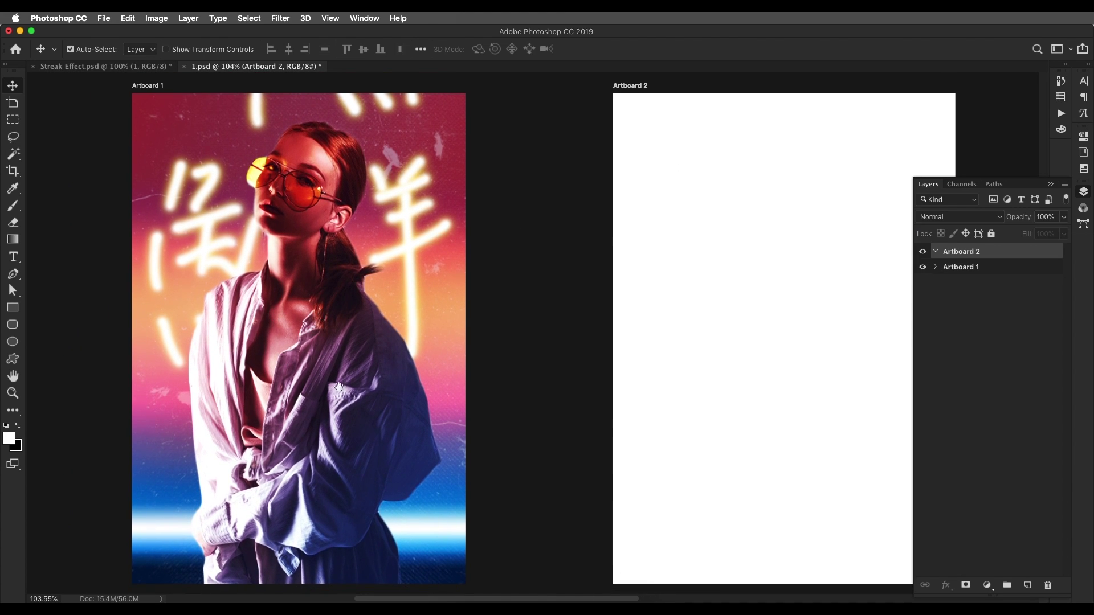
drag(367, 367, 355, 356)
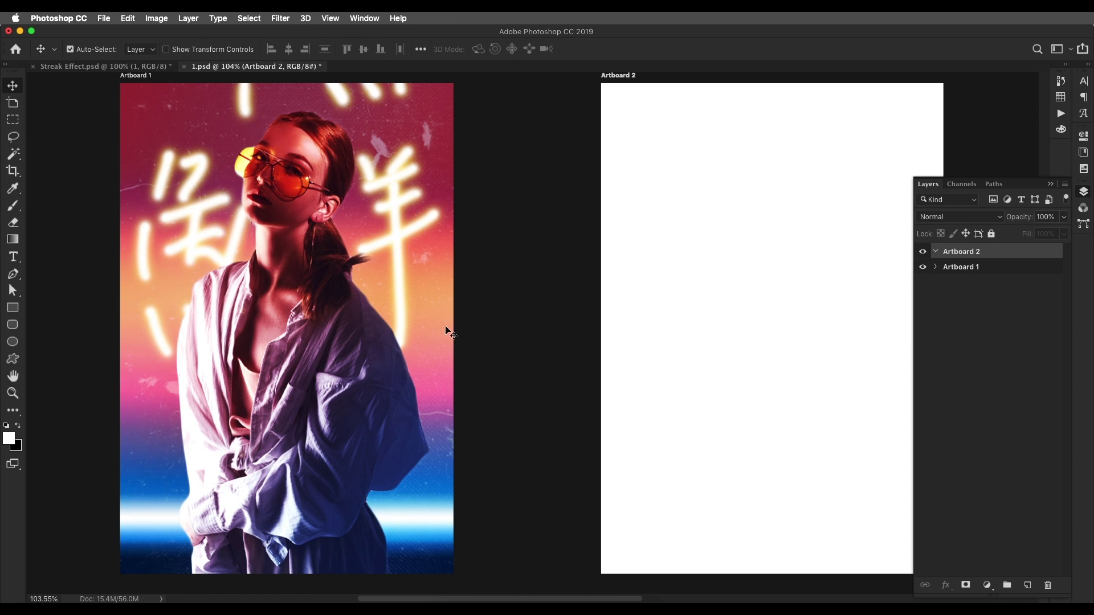
scroll(637, 396, right, 2)
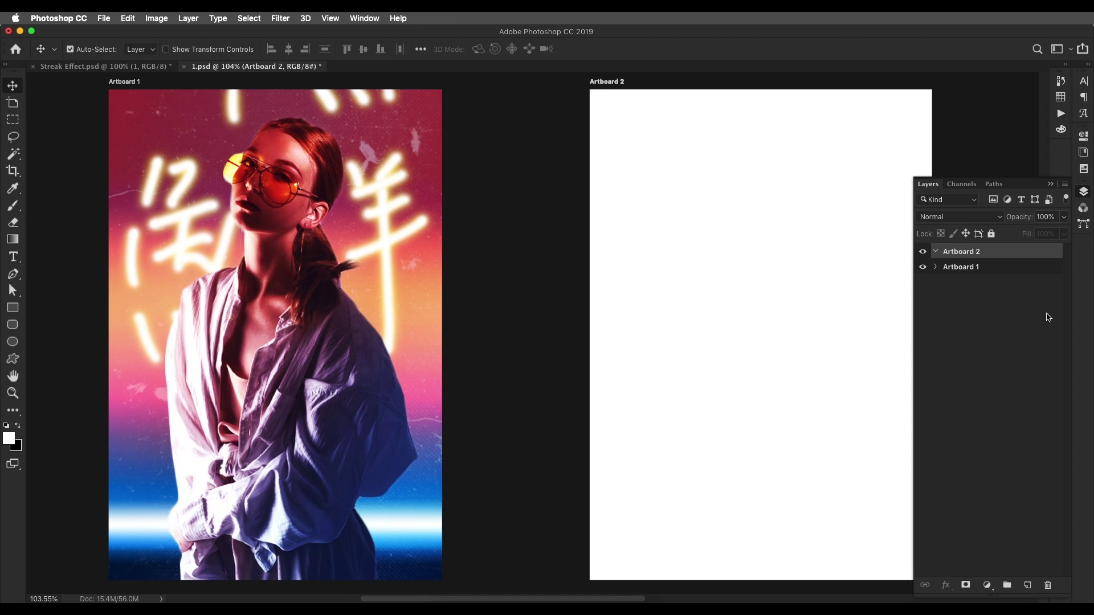
click(988, 585)
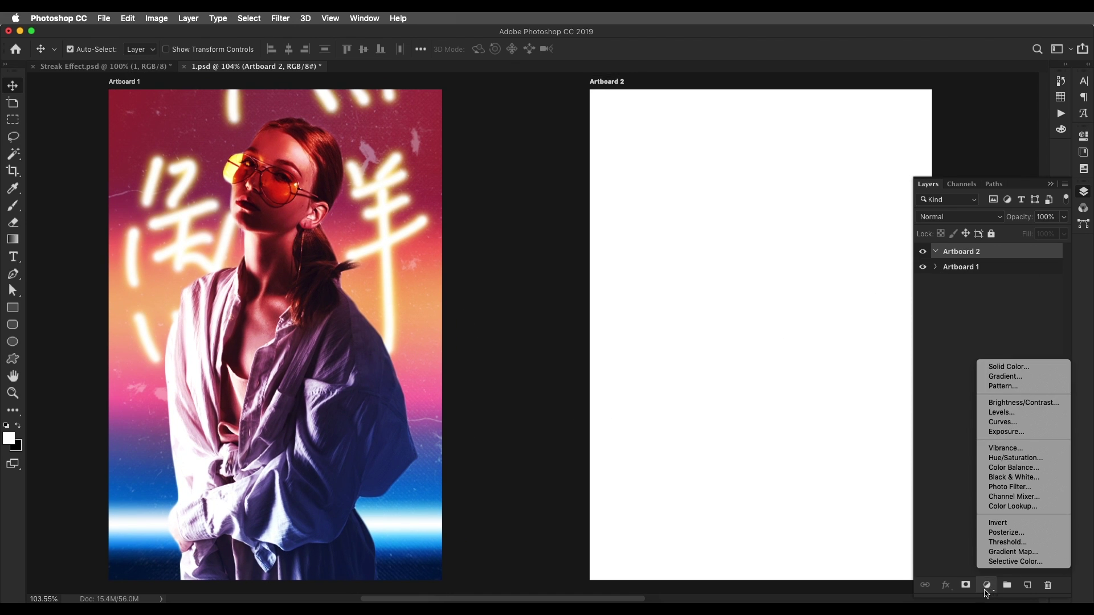
click(1006, 377)
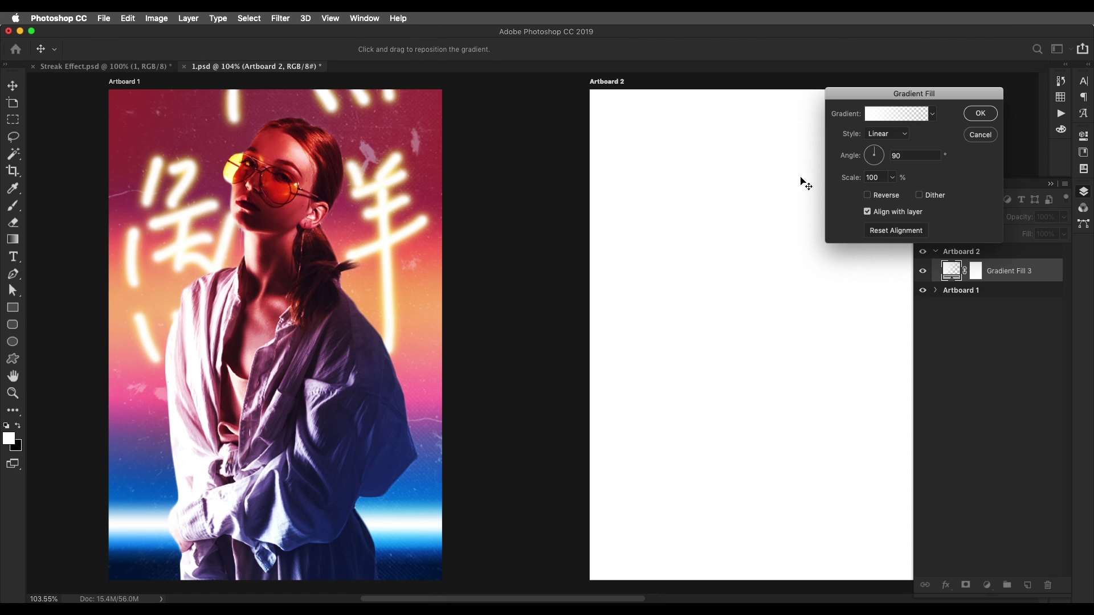
click(916, 116)
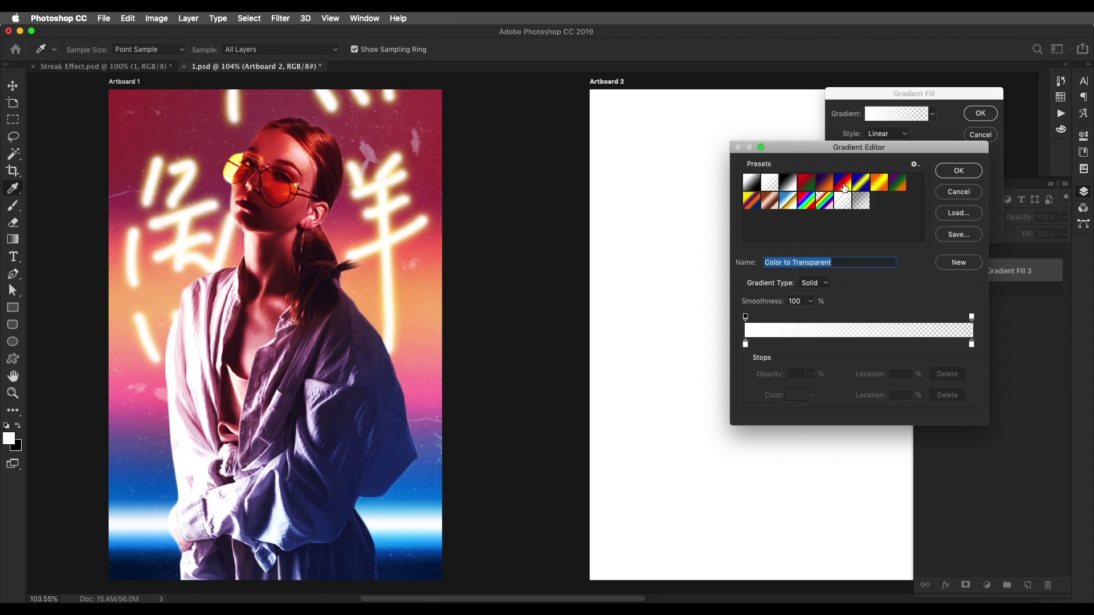
click(806, 201)
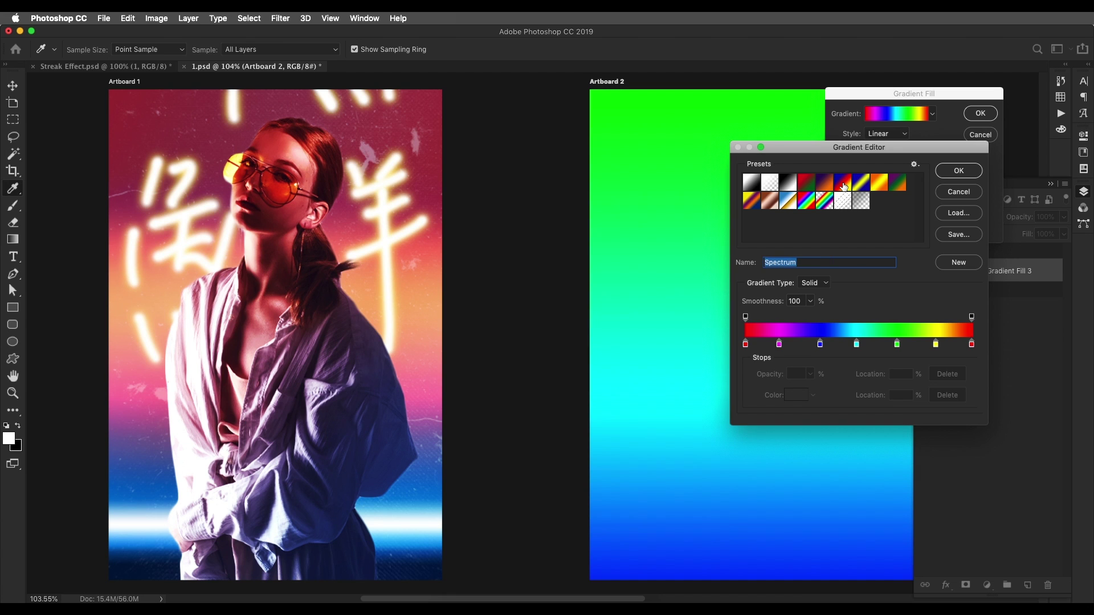
click(844, 184)
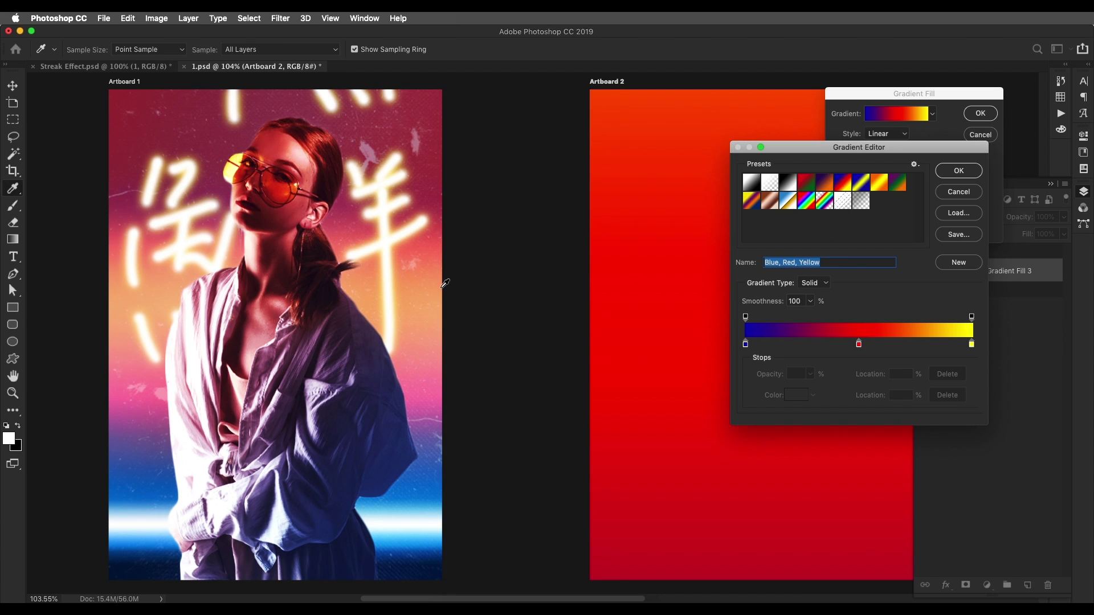
click(953, 171)
Set the gradient fill's scale to 34% and reposition the gradient within Artboard 2
double_click(878, 179)
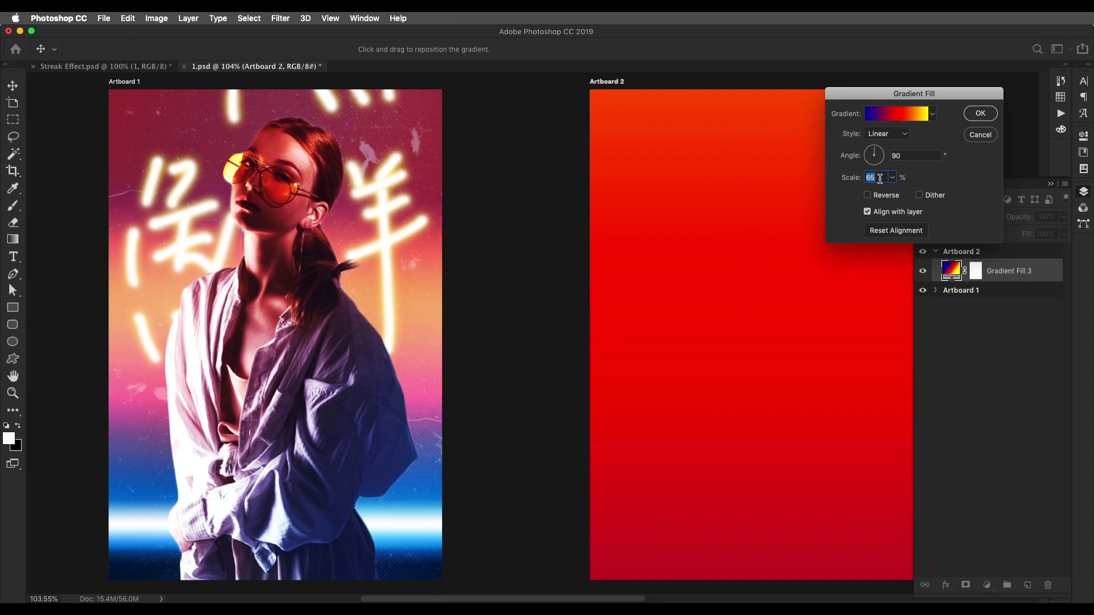
key(Down)
key(Down)
key(Down)
key(Down)
key(Down)
key(Down)
key(Down)
key(Down)
key(Down)
key(Down)
key(Down)
key(Down)
key(Down)
key(Down)
key(Down)
key(Down)
key(Down)
key(Down)
key(Down)
key(Down)
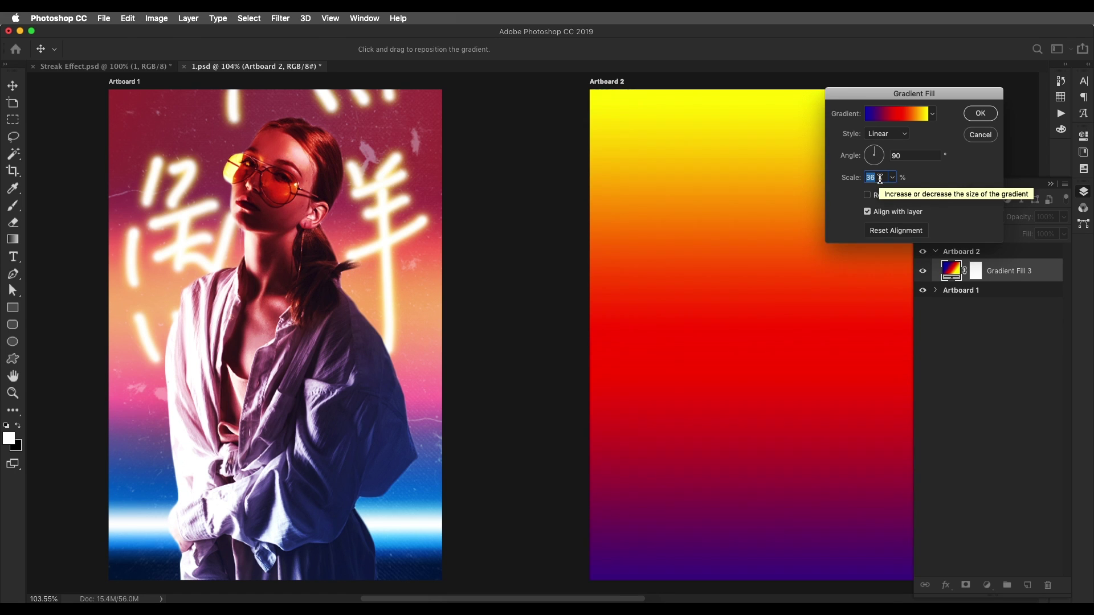
mouse_move(746, 337)
mouse_down()
mouse_move(750, 359)
mouse_move(751, 350)
mouse_up()
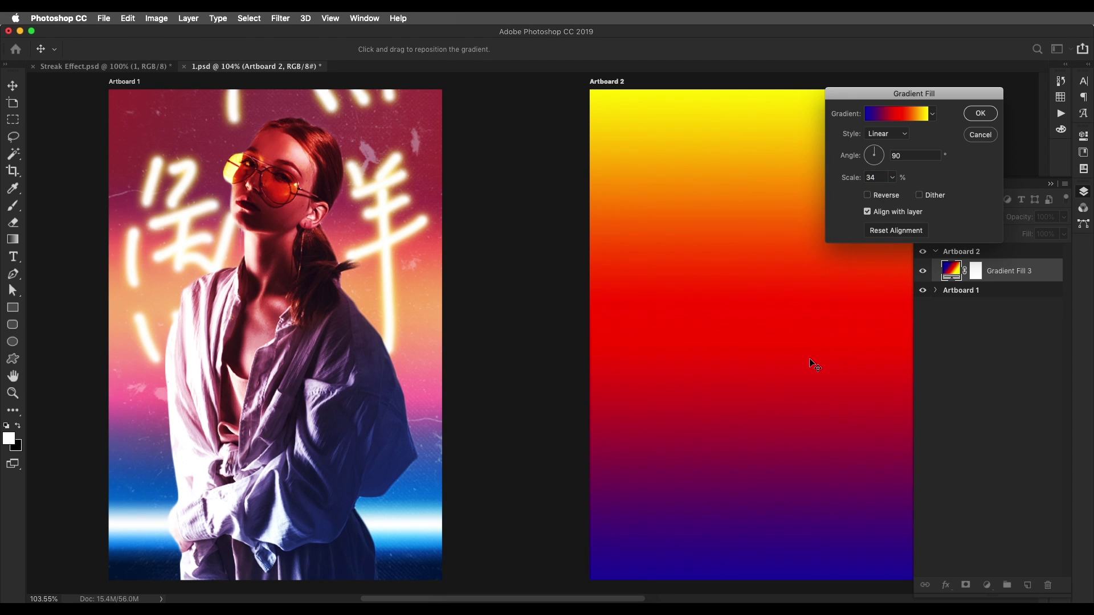
Set the gradient fill's scale to 33% and open its gradient for editing
scroll(872, 175, down, 4)
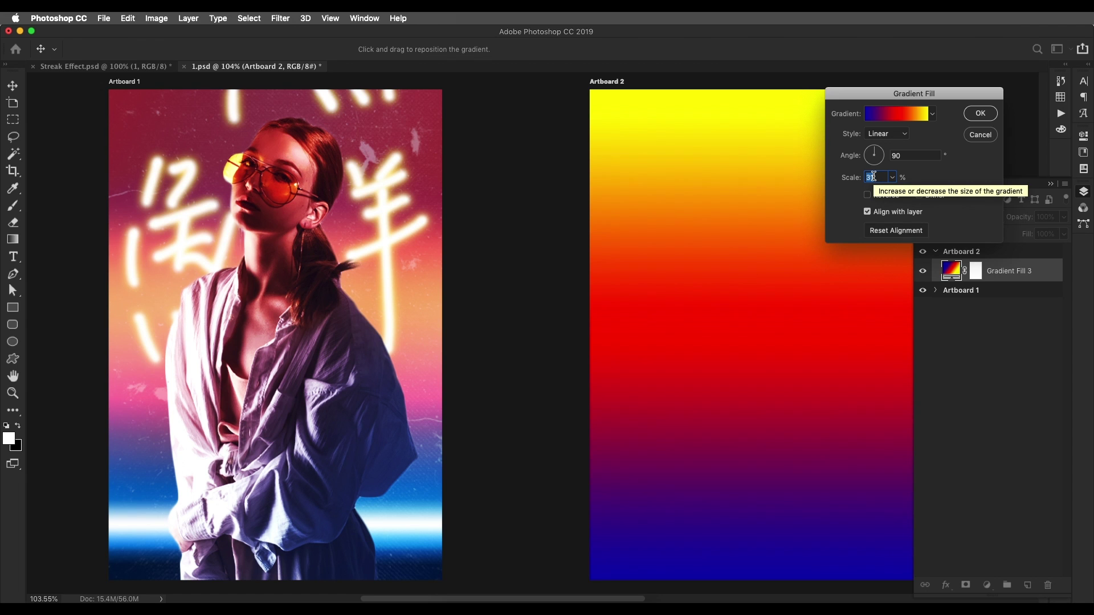
scroll(873, 177, up, 2)
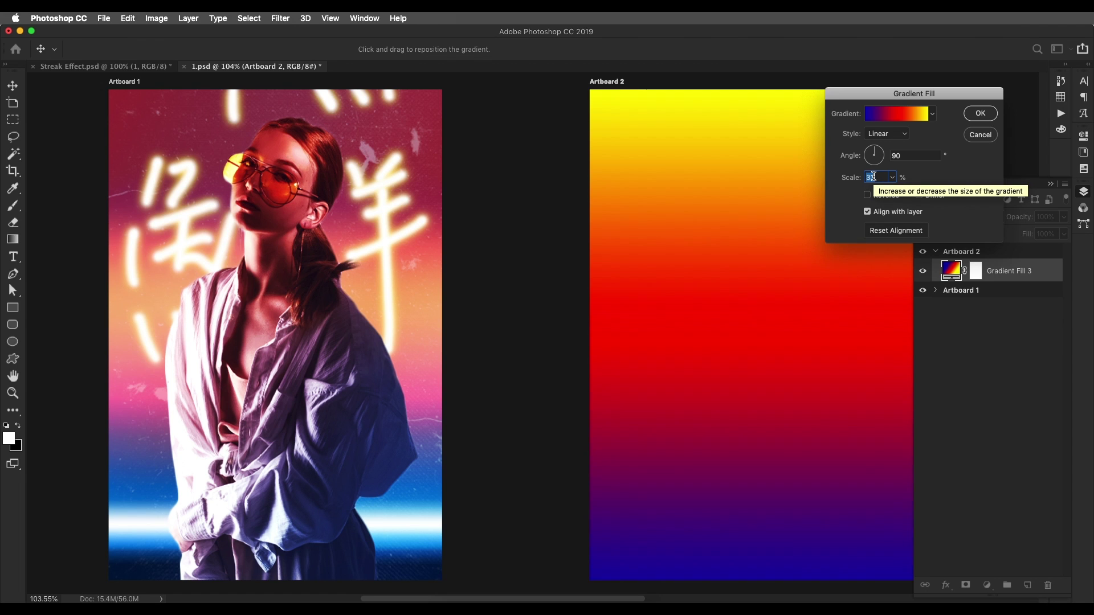
click(891, 120)
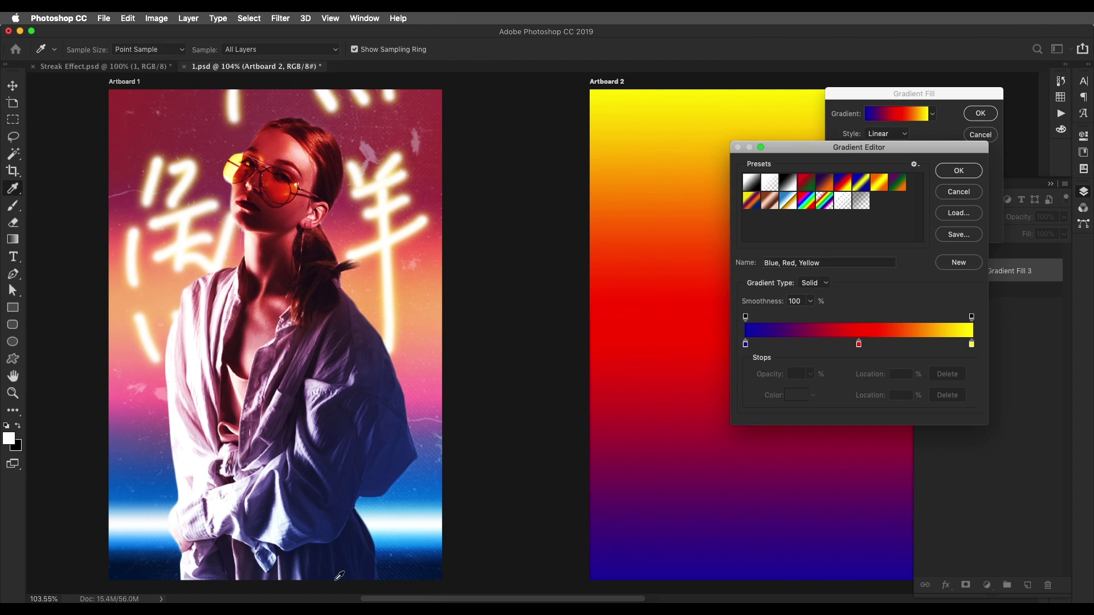
Recolour the gradient's blue start stop to dark navy 011338, based on the colour at the lower edge of Artboard 1
click(746, 345)
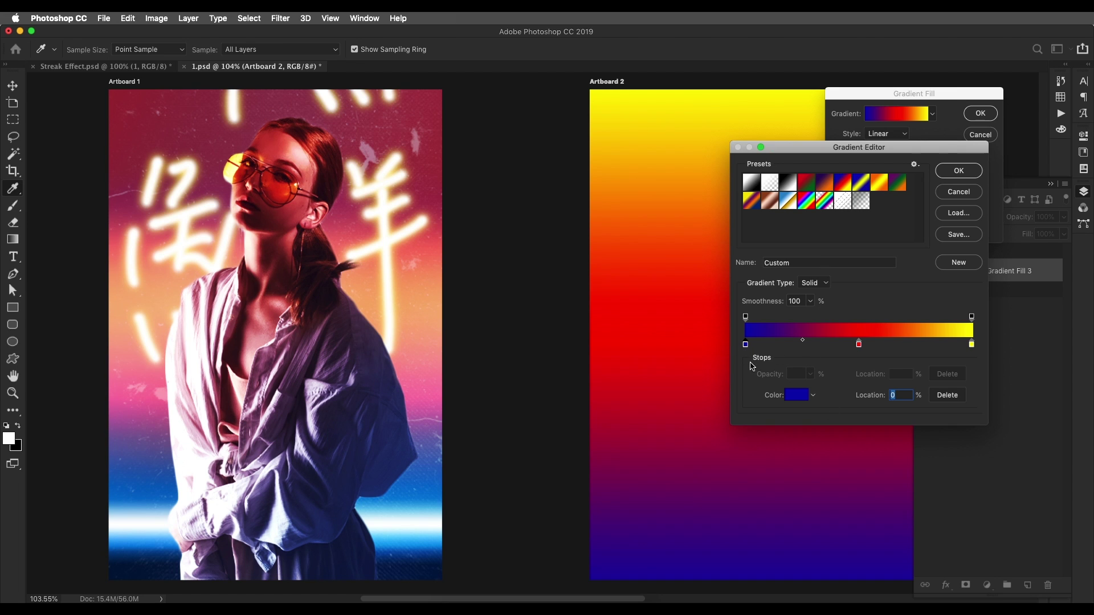
click(791, 399)
click(427, 572)
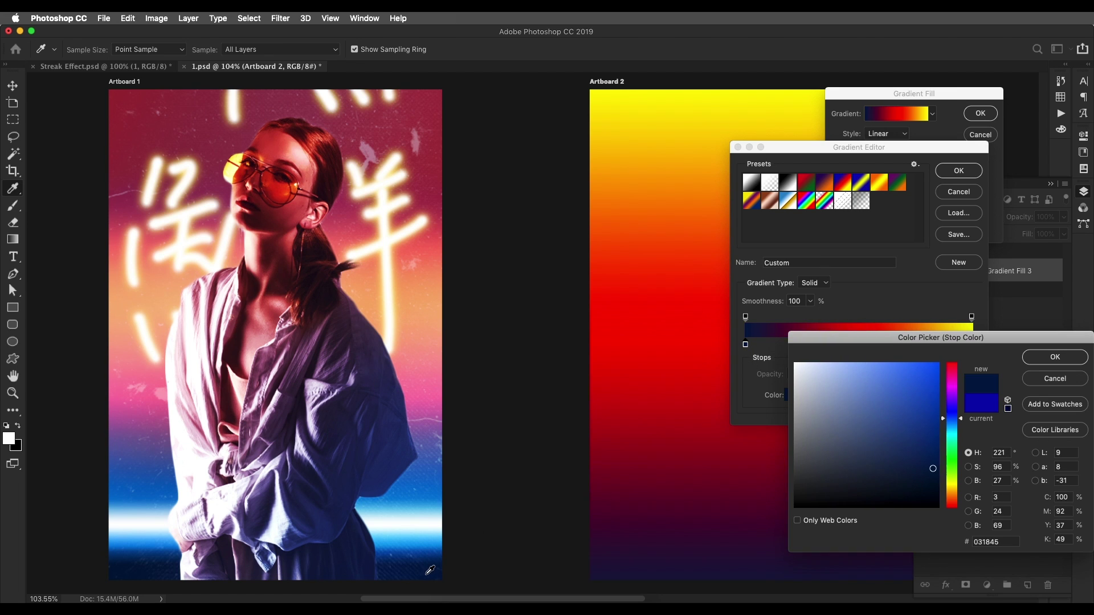
click(437, 572)
click(444, 565)
drag(924, 480, 937, 475)
drag(1003, 544, 968, 542)
click(1045, 360)
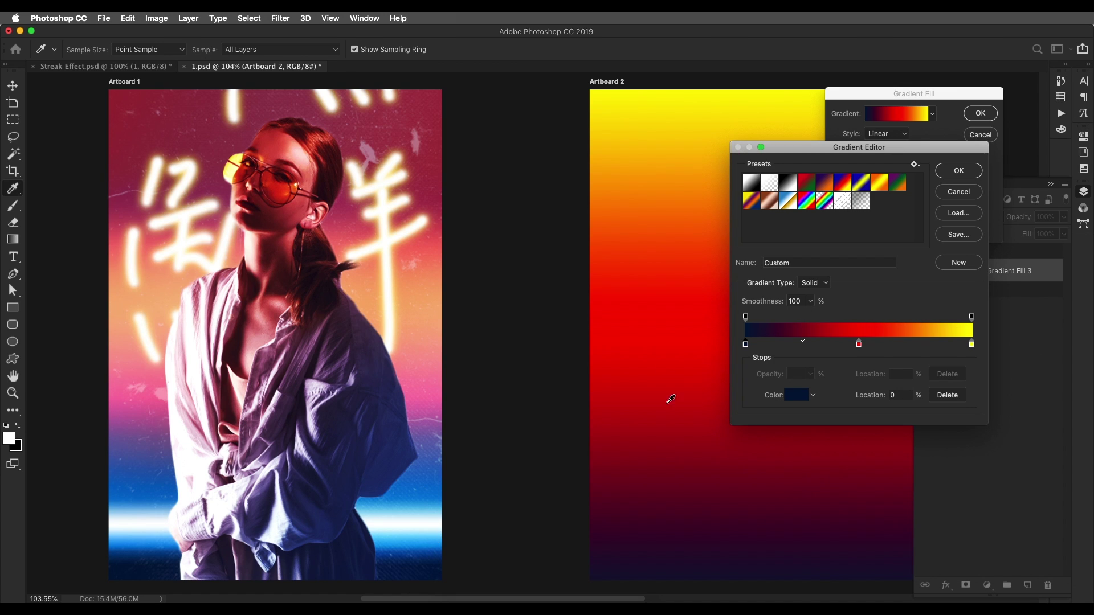
Add a colour stop at 17% and give it the bright blue sampled from just below Artboard 1's light streak
click(785, 344)
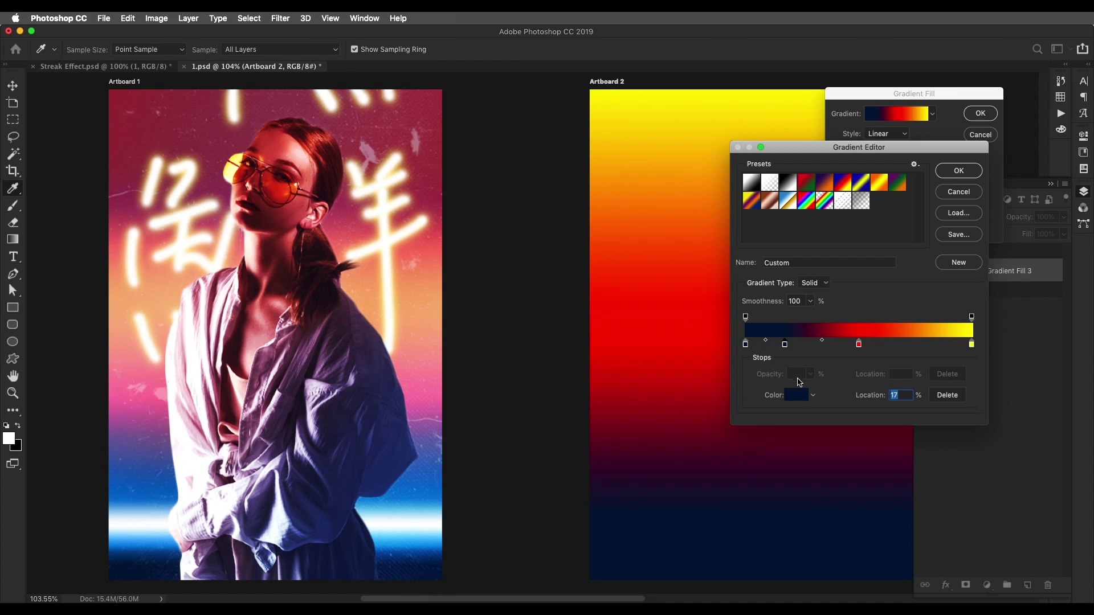
click(796, 395)
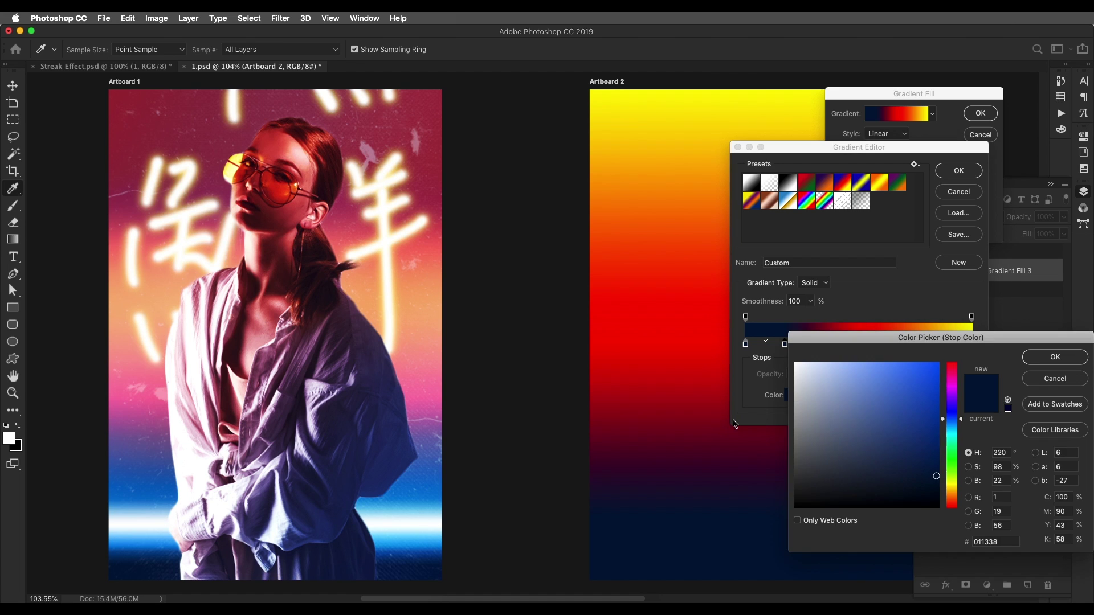
click(431, 546)
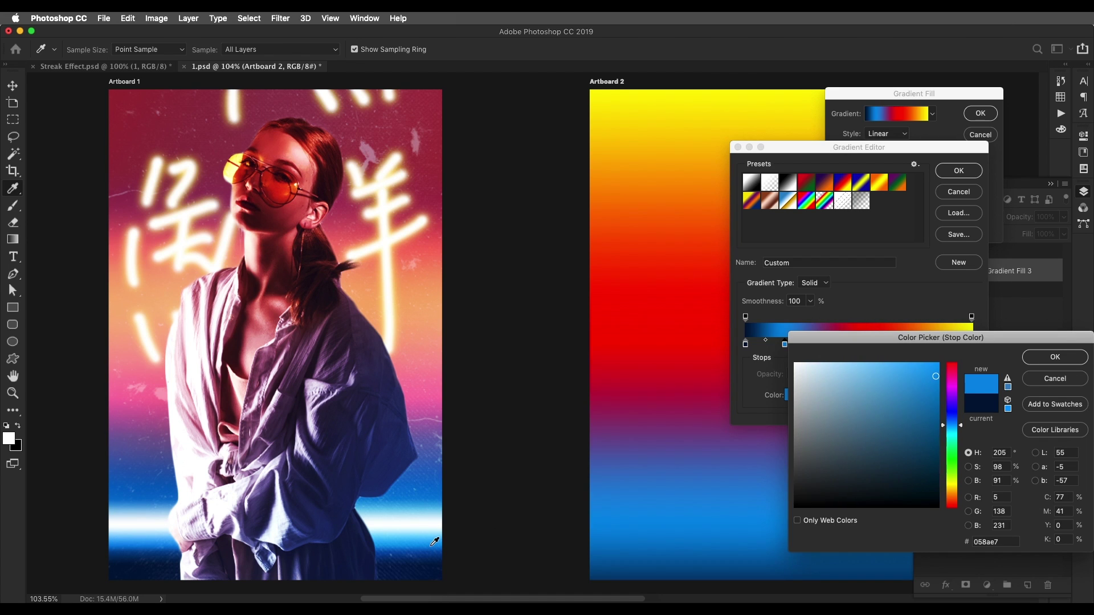
click(431, 546)
drag(1000, 542, 965, 539)
click(1055, 357)
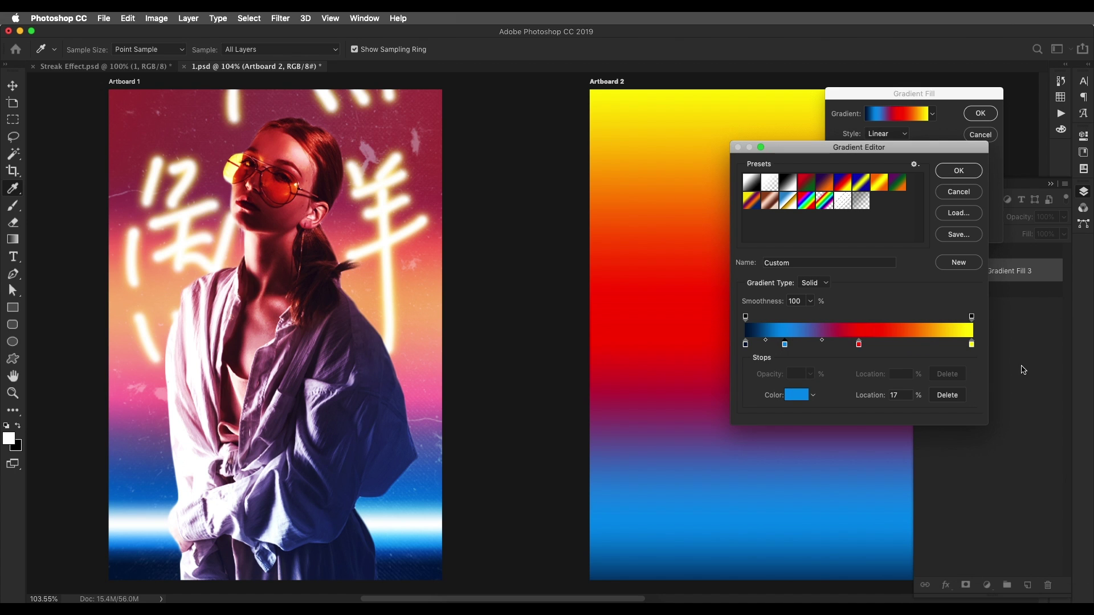
Add a colour stop at 30% and make it a near-white light blue
click(812, 346)
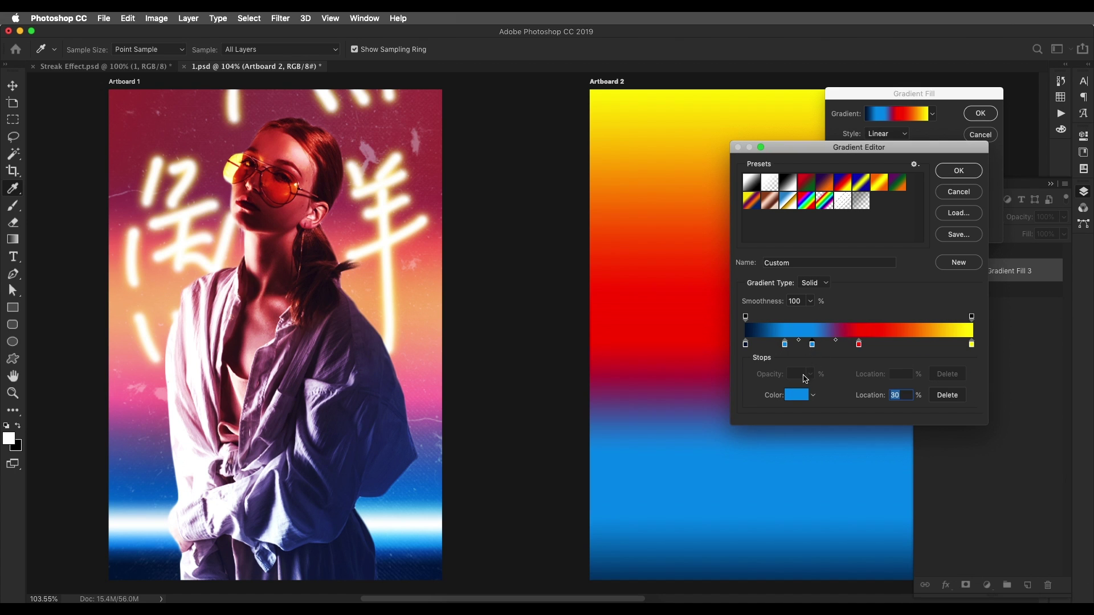
click(797, 395)
click(807, 363)
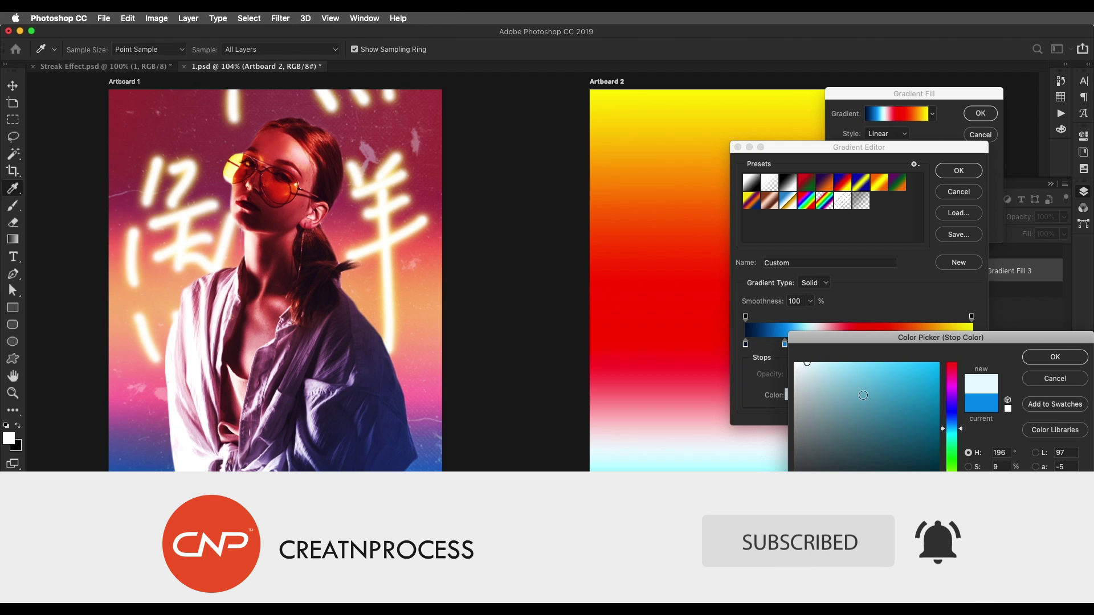
click(1055, 357)
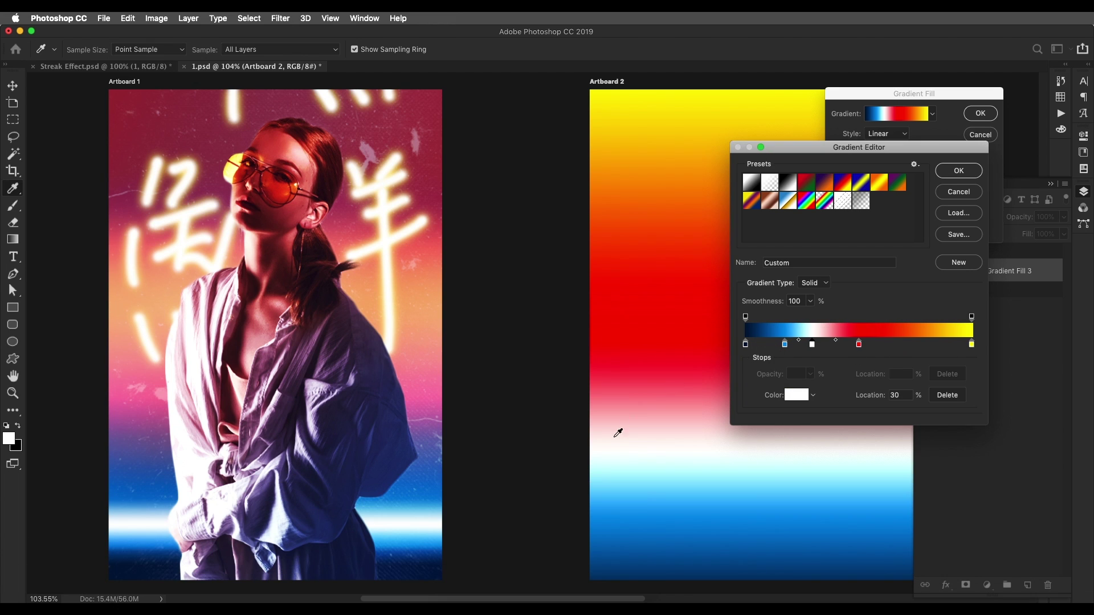
Move the navy, blue and white stops to form a narrow light streak, with a second bright blue stop beyond the white
mouse_move(784, 344)
mouse_down()
mouse_move(758, 346)
mouse_move(775, 343)
mouse_up()
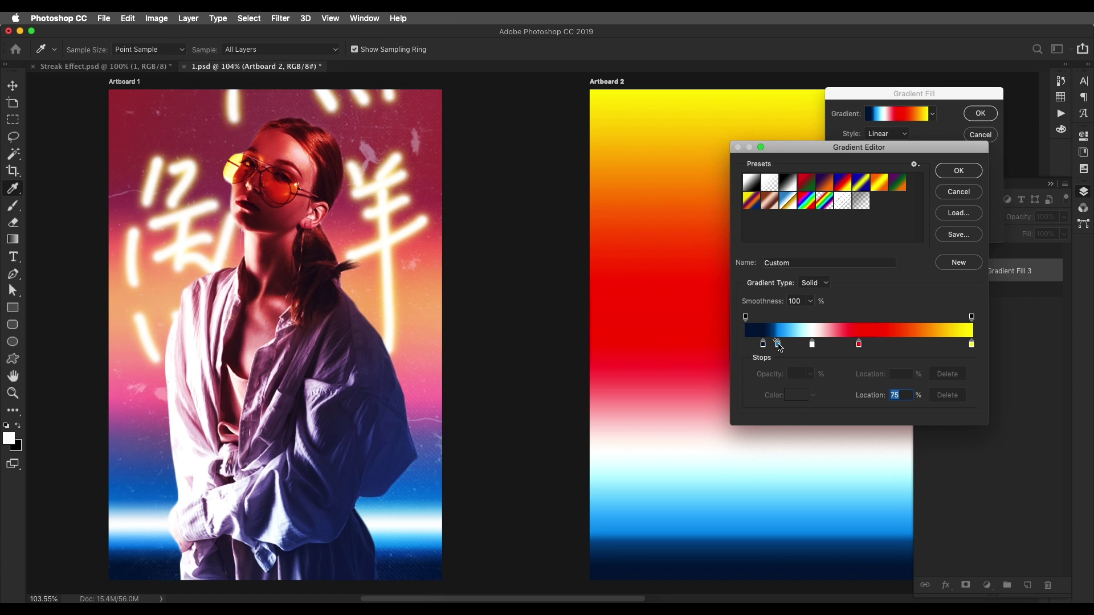
click(778, 345)
mouse_move(812, 348)
mouse_down()
mouse_move(778, 347)
mouse_move(795, 350)
mouse_up()
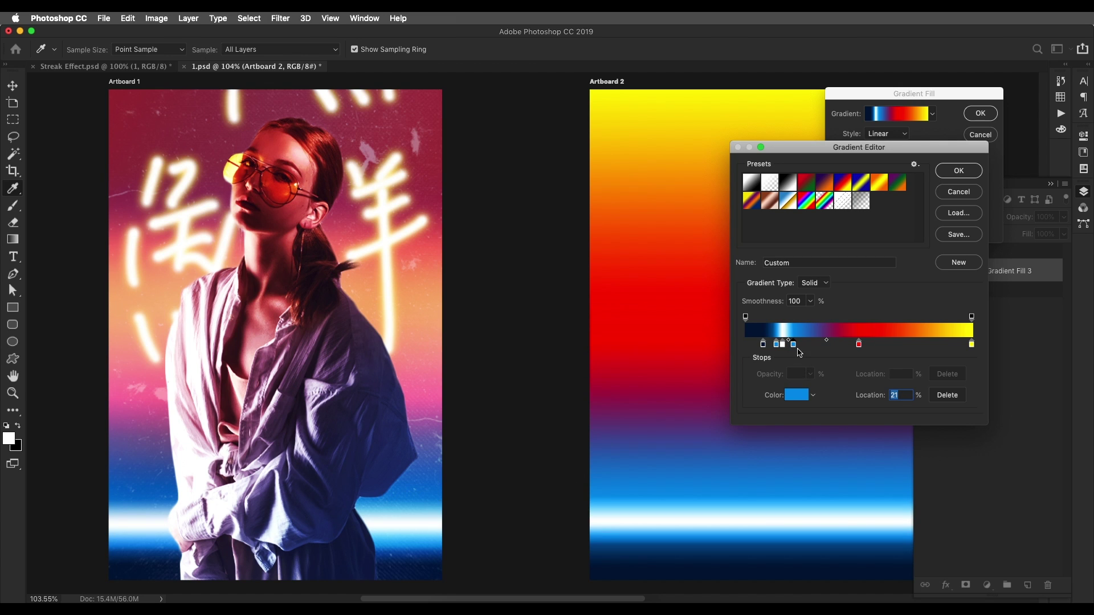
click(799, 349)
mouse_move(800, 350)
mouse_down()
mouse_move(809, 350)
mouse_move(786, 344)
mouse_move(806, 358)
mouse_up()
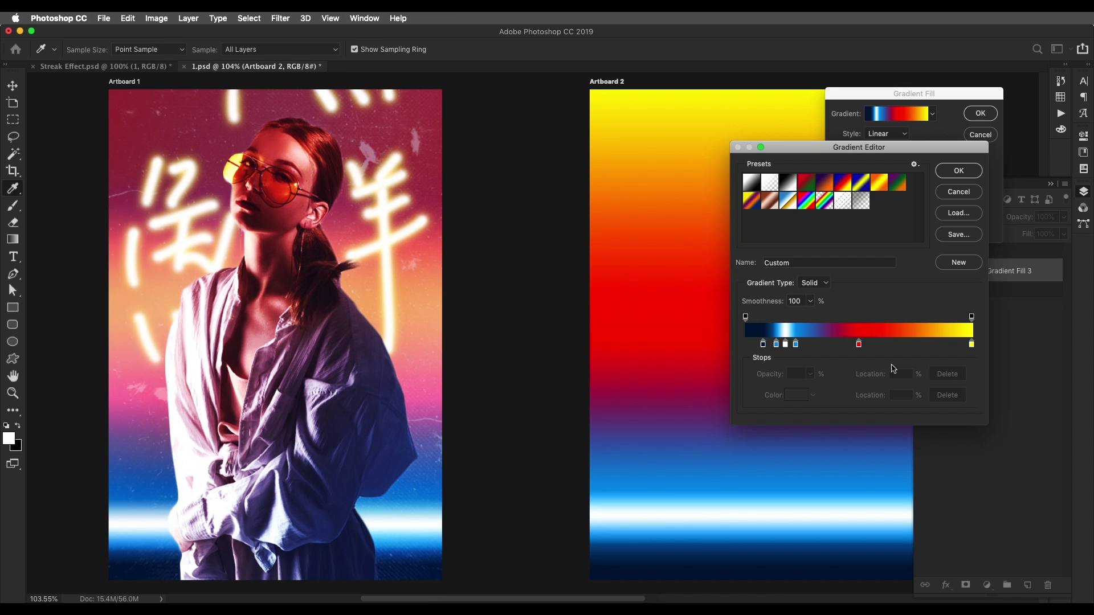
Move the red stop to 48% and recolour it pink f774aa, based on a sample from Artboard 1's background
drag(862, 347, 856, 348)
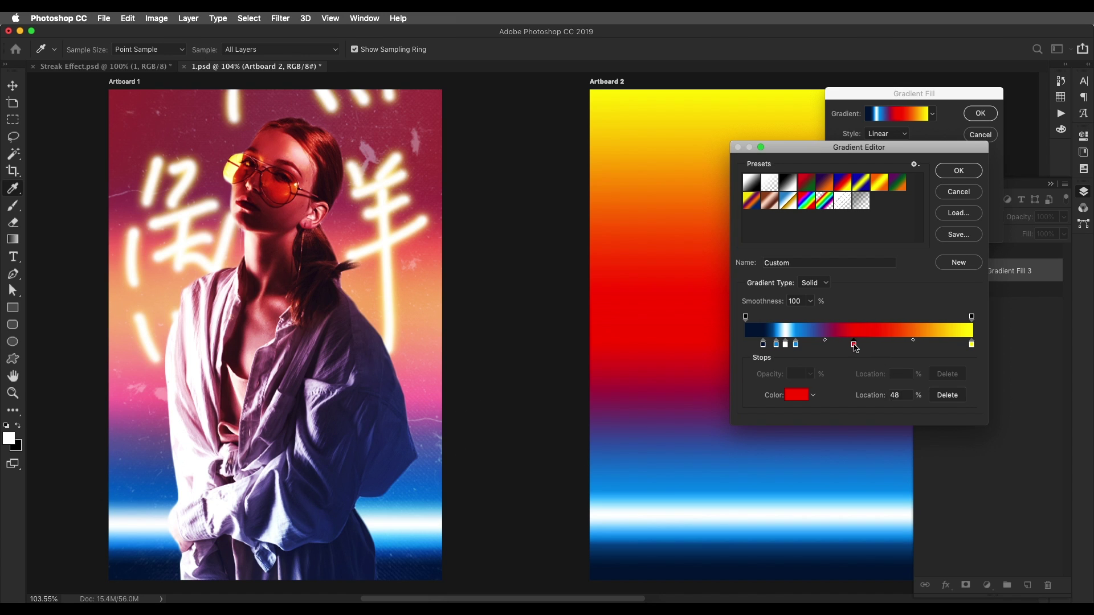
click(793, 393)
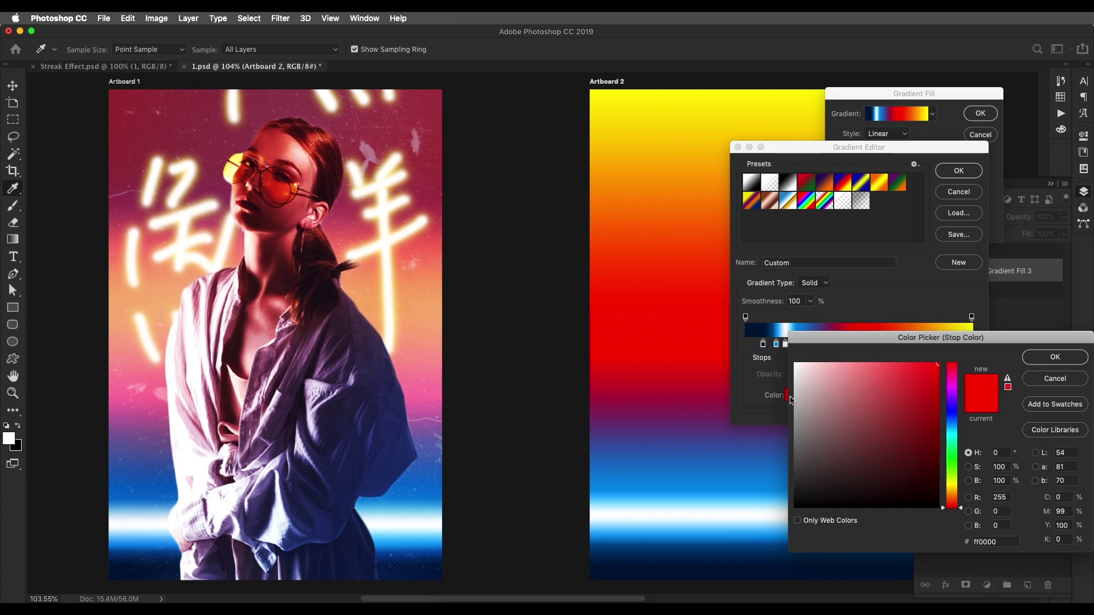
click(430, 397)
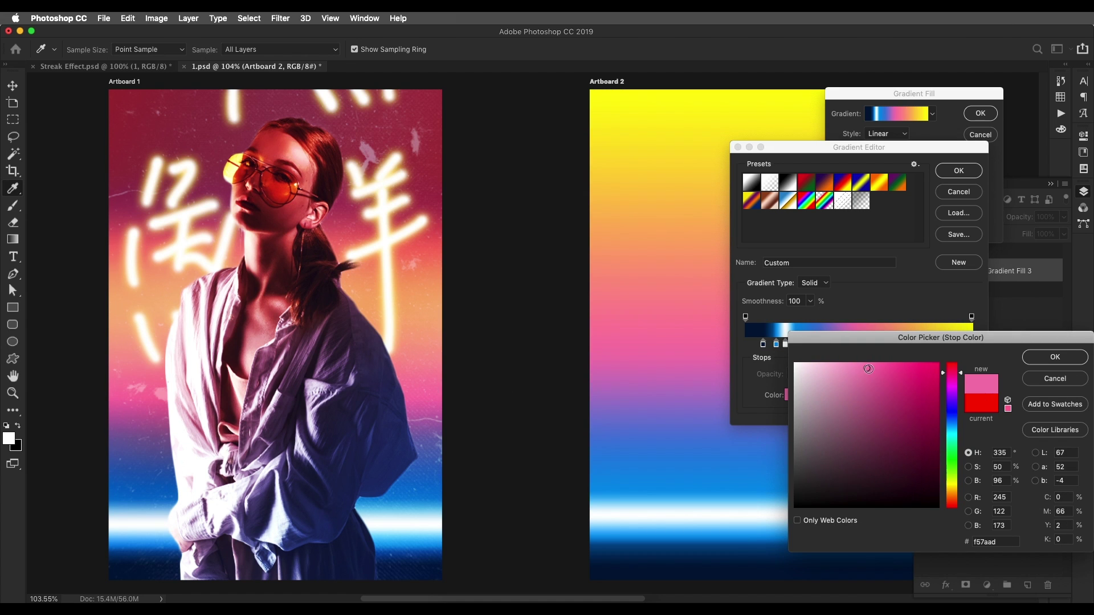
click(870, 368)
click(1003, 543)
click(1038, 365)
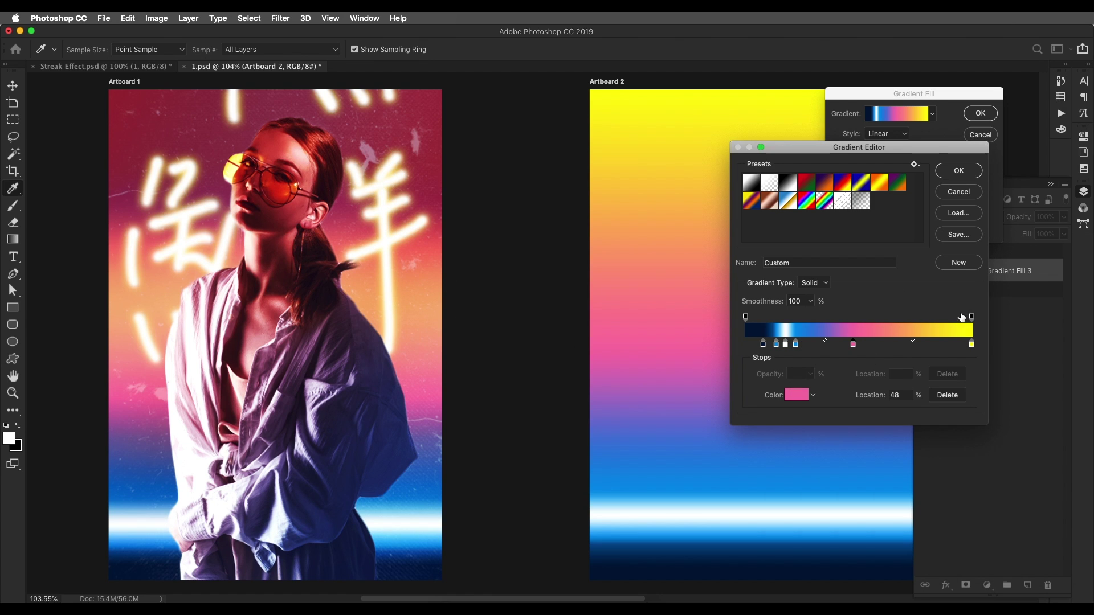
Add a light orange fbb46f stop based on Artboard 1, placing it at 53% and the pink stop at 38%
click(906, 347)
click(809, 393)
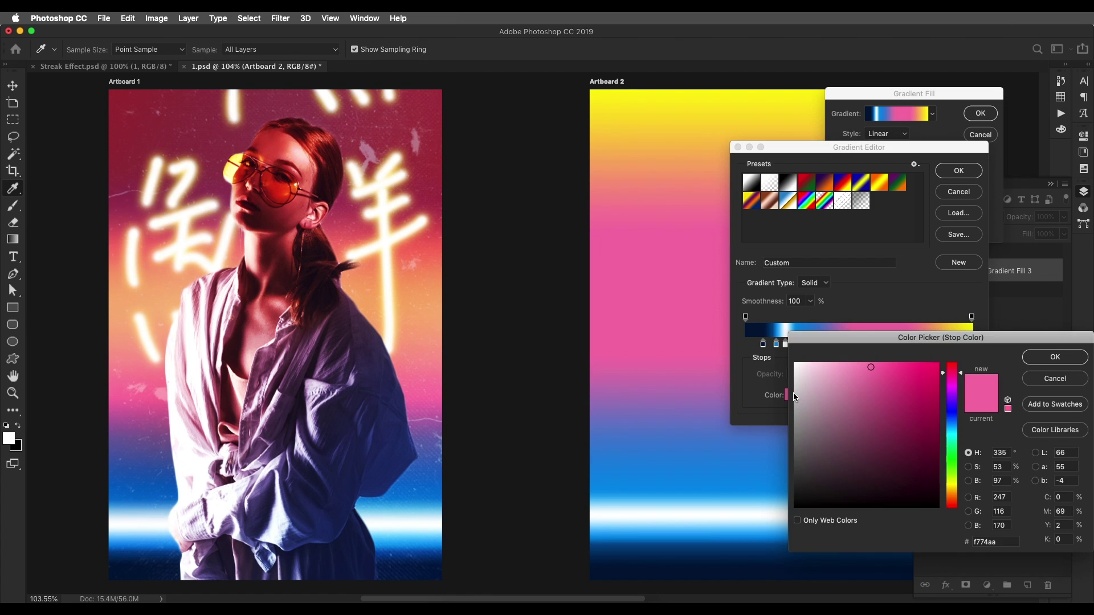
click(412, 297)
click(422, 293)
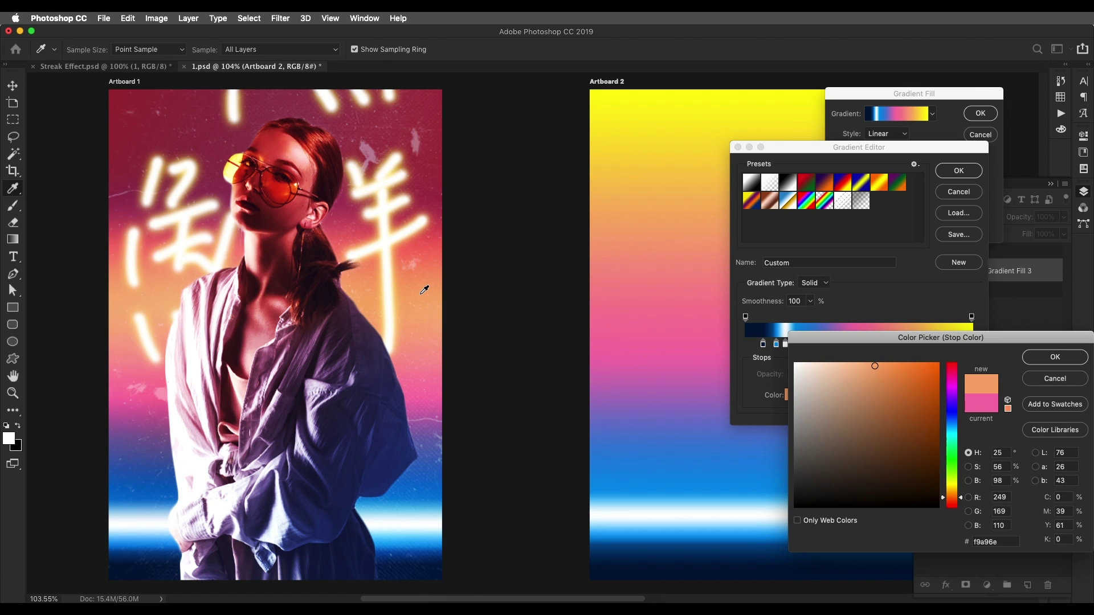
click(874, 364)
click(956, 494)
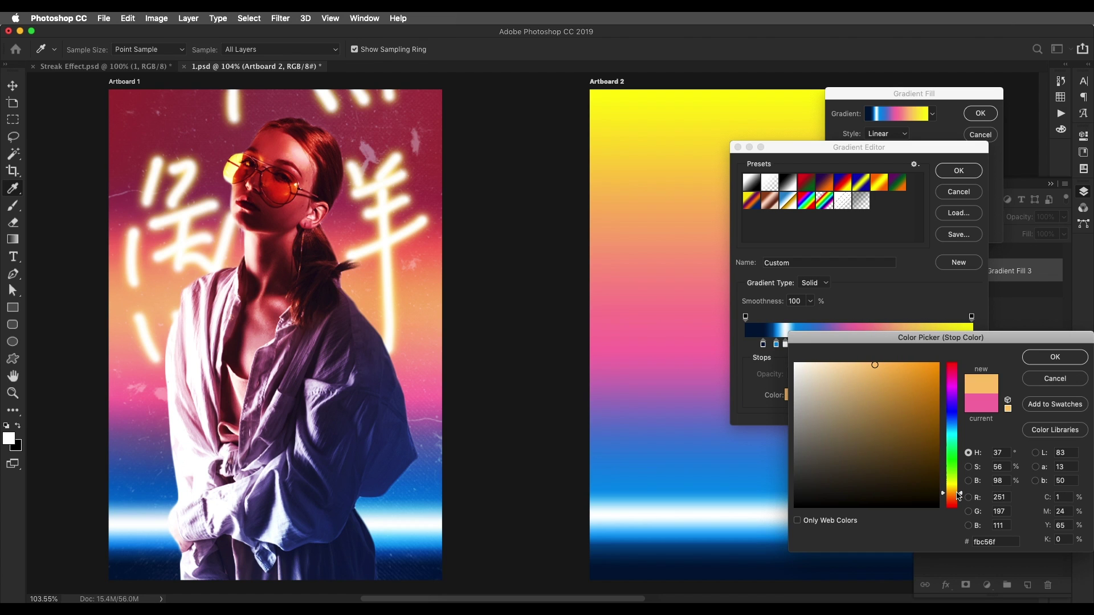
click(955, 496)
click(1013, 545)
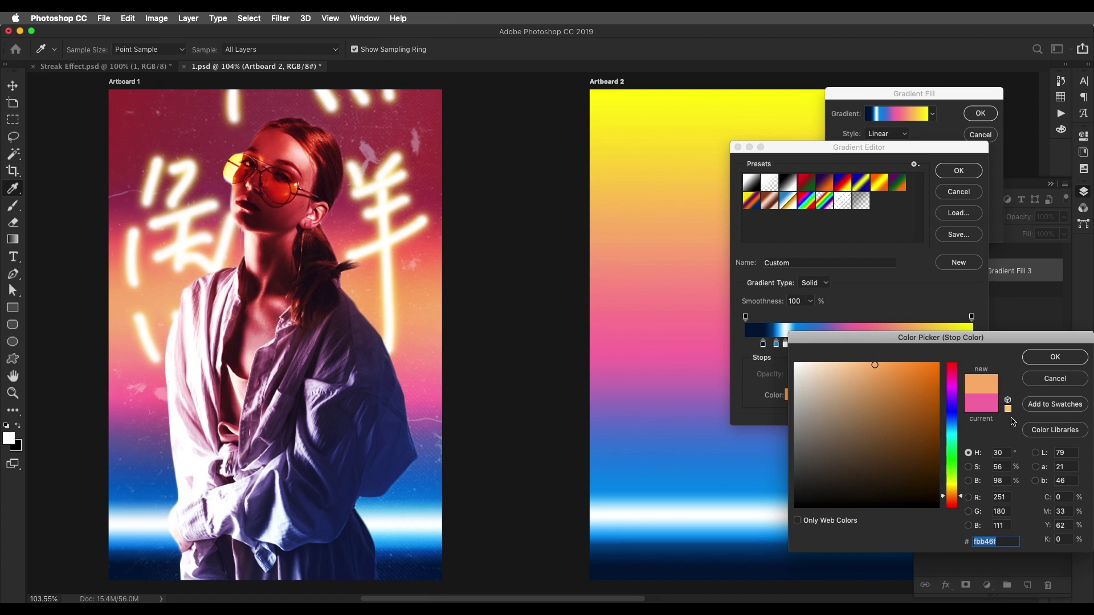
click(1038, 363)
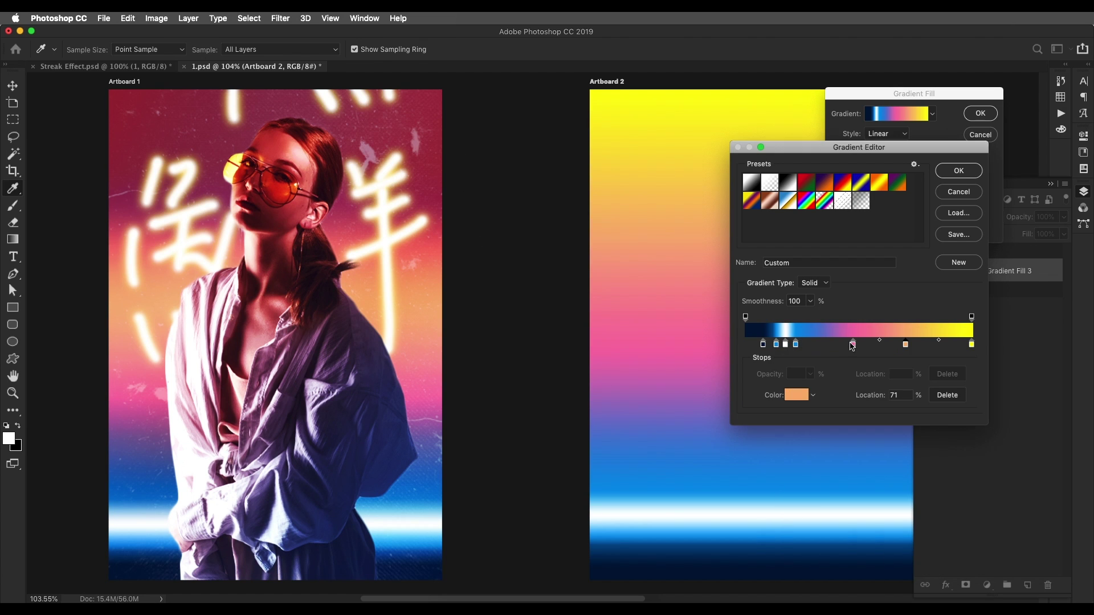
mouse_move(854, 345)
mouse_down()
mouse_move(821, 349)
mouse_move(835, 348)
mouse_up()
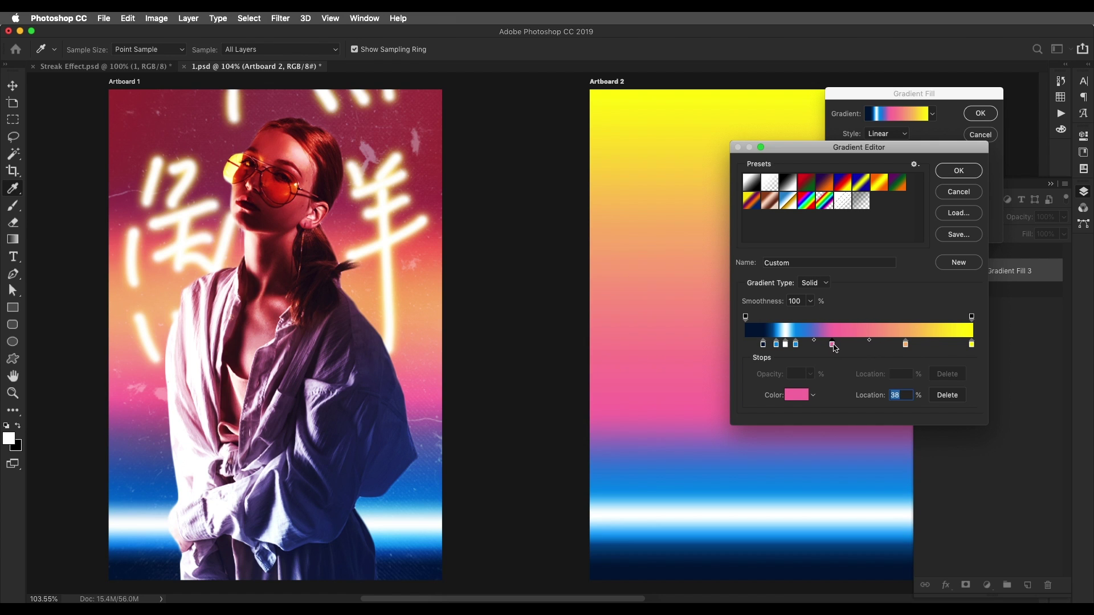
drag(906, 347, 866, 347)
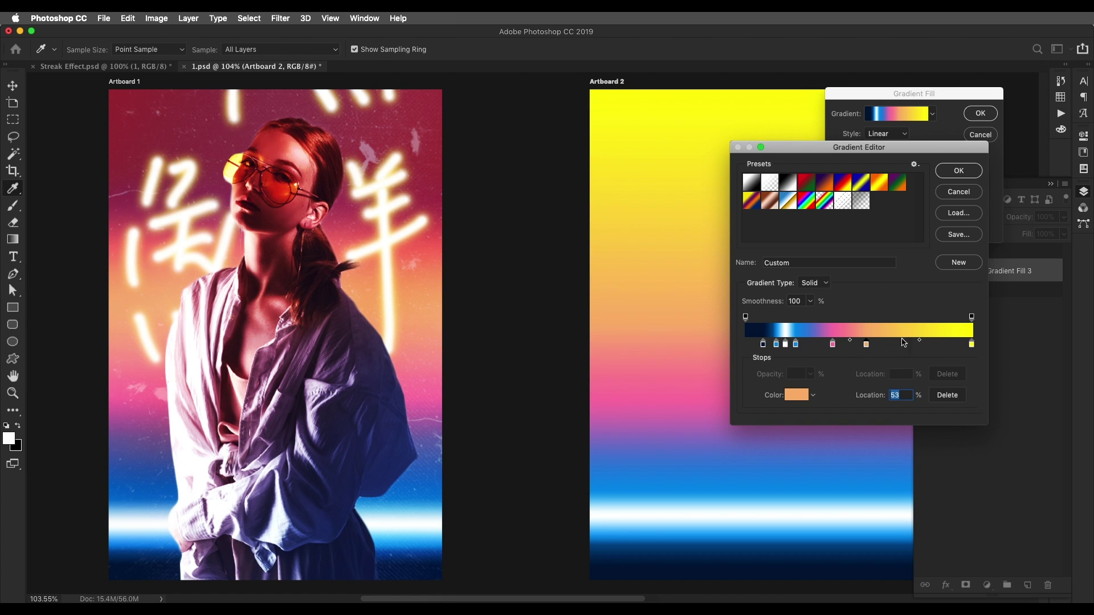
Add a dark red a6303d stop sampled from Artboard 1's upper background and place it at 72%
click(794, 397)
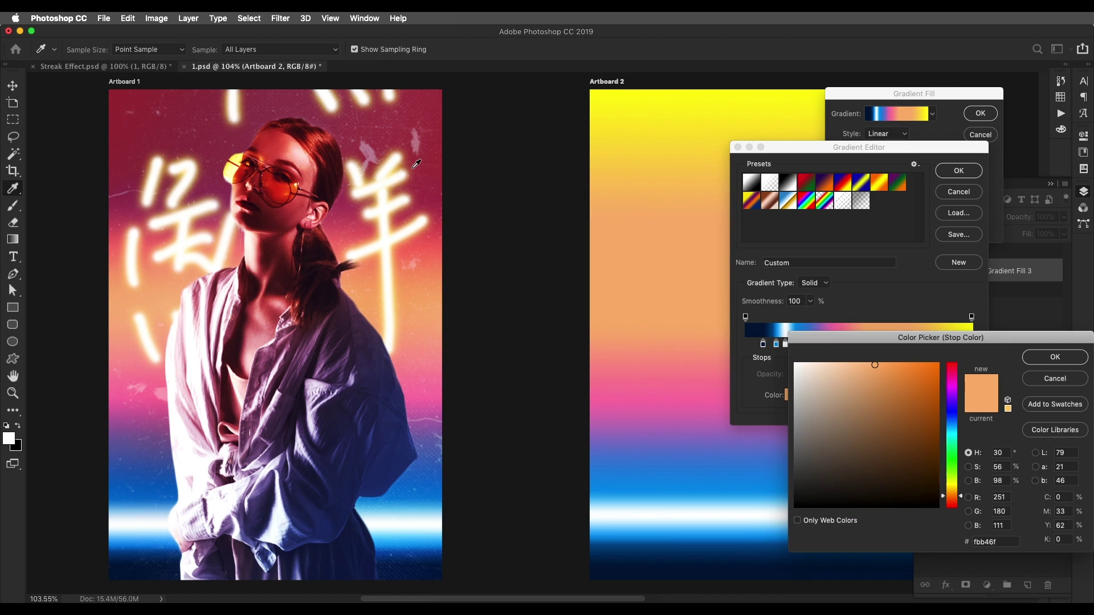
click(432, 170)
click(433, 177)
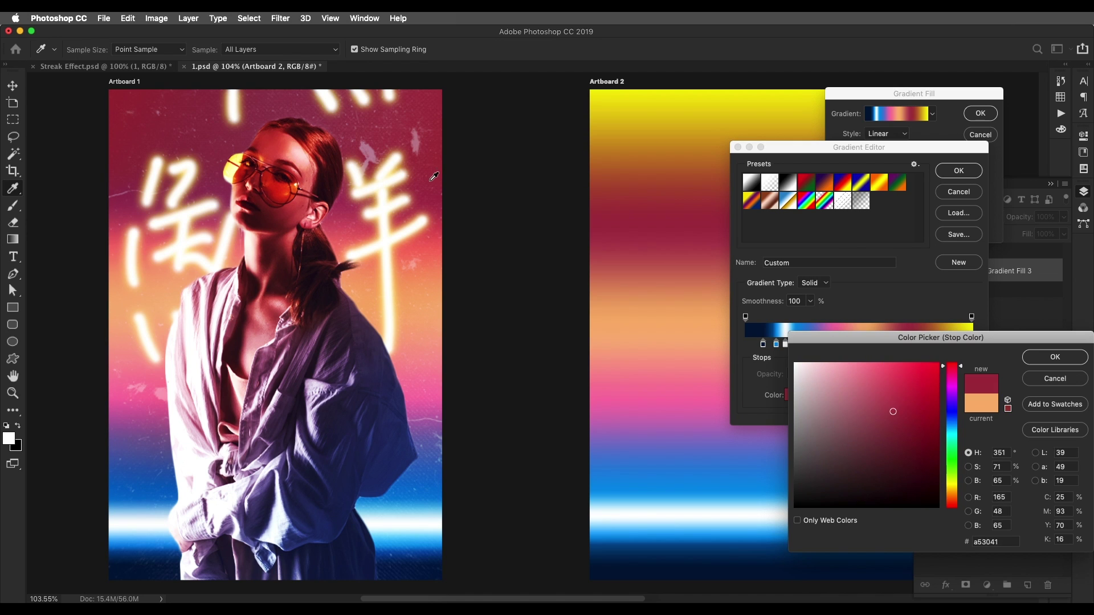
click(438, 182)
click(438, 182)
click(440, 158)
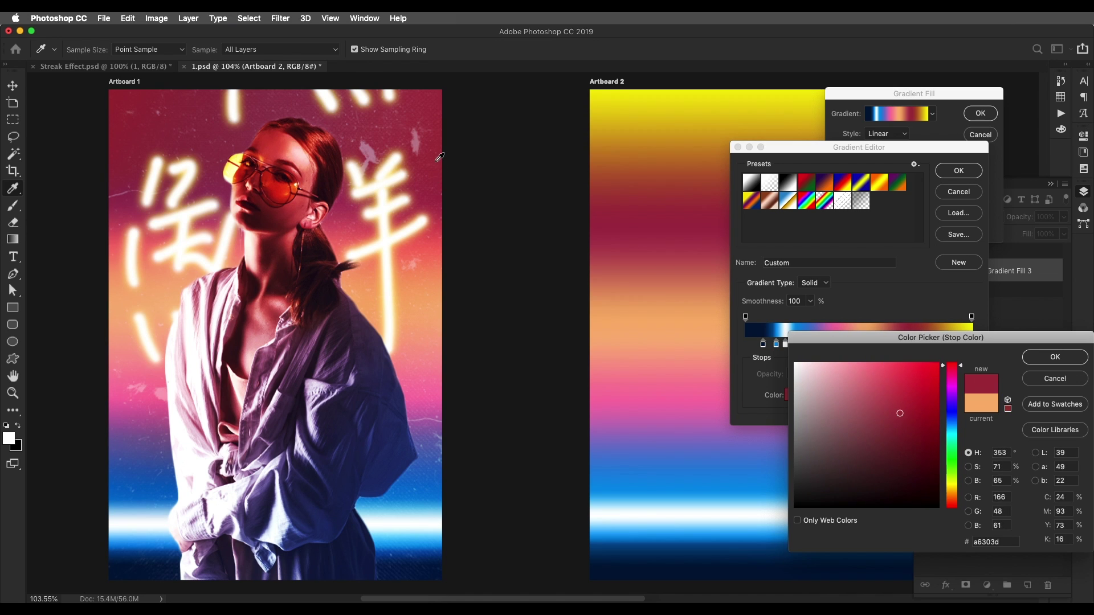
click(1056, 359)
click(913, 349)
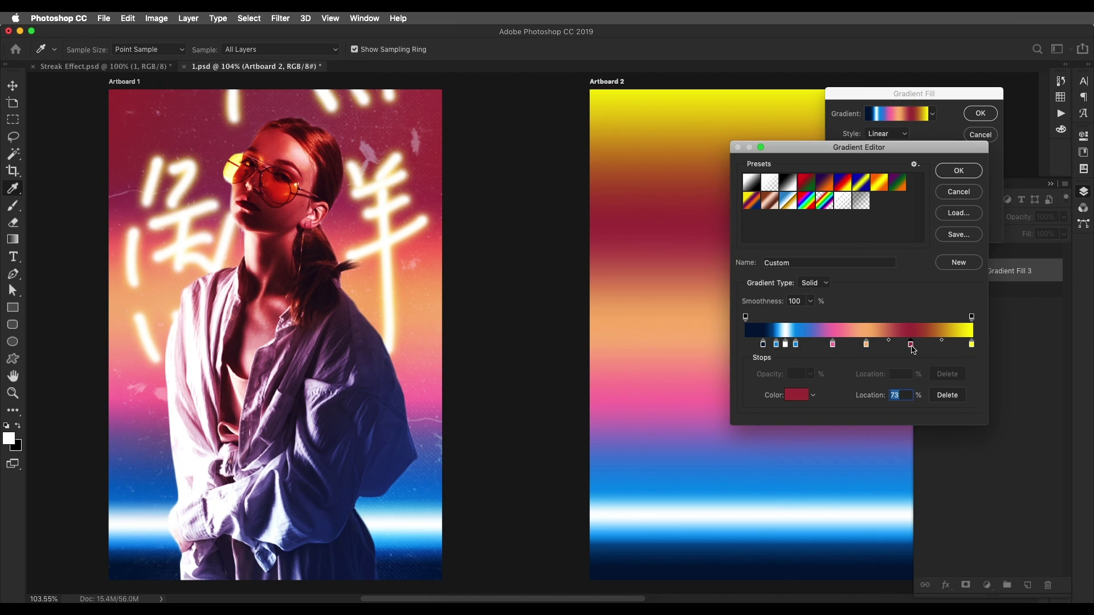
double_click(910, 342)
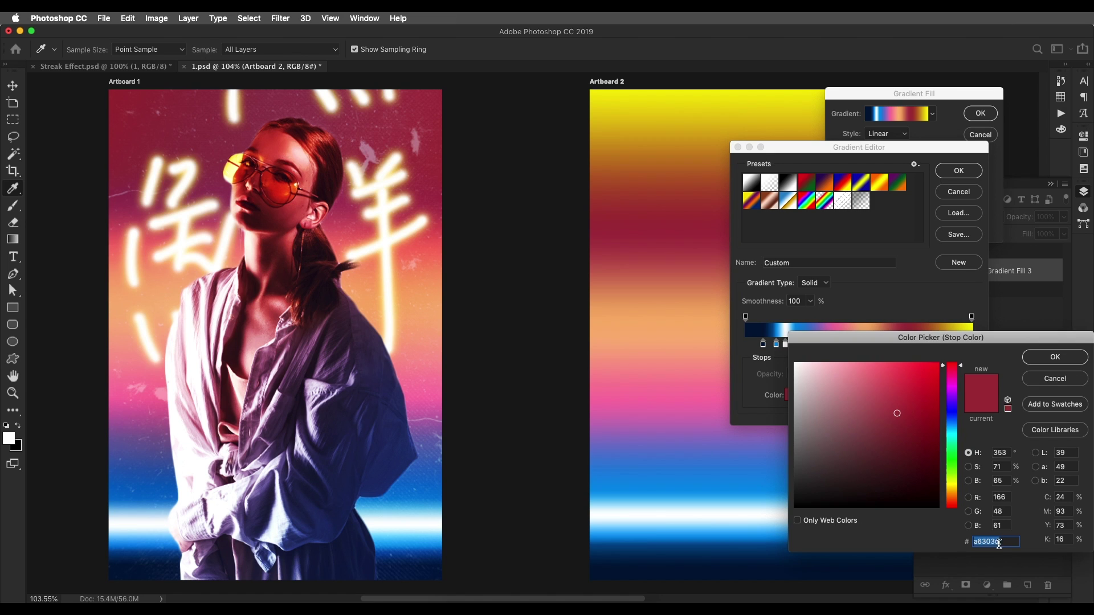
click(1032, 357)
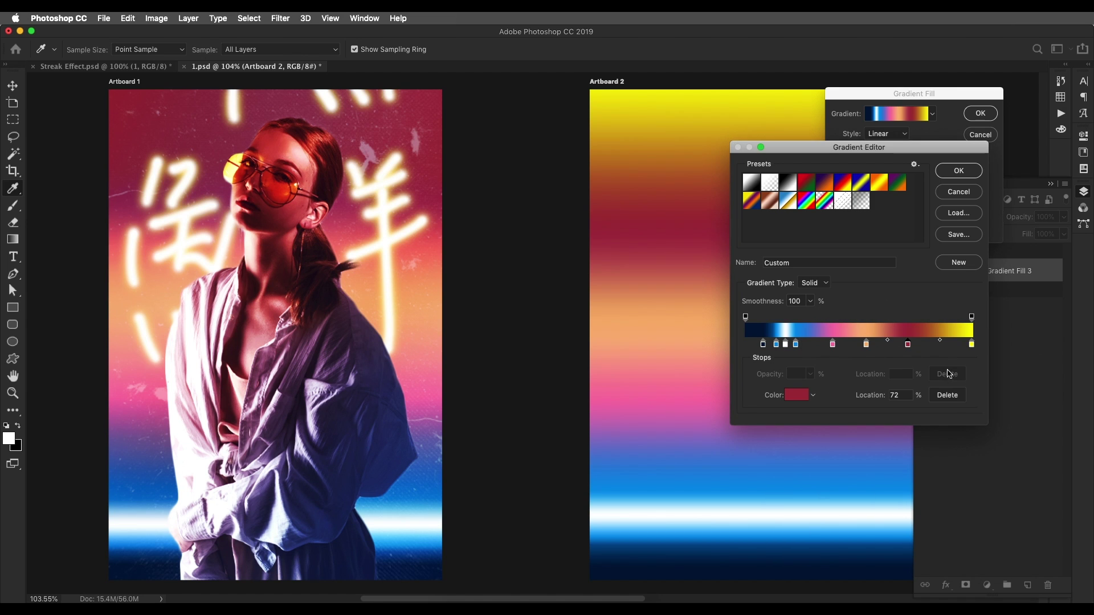
Recolour the yellow end stop at 100% to a deep crimson
click(972, 344)
click(797, 395)
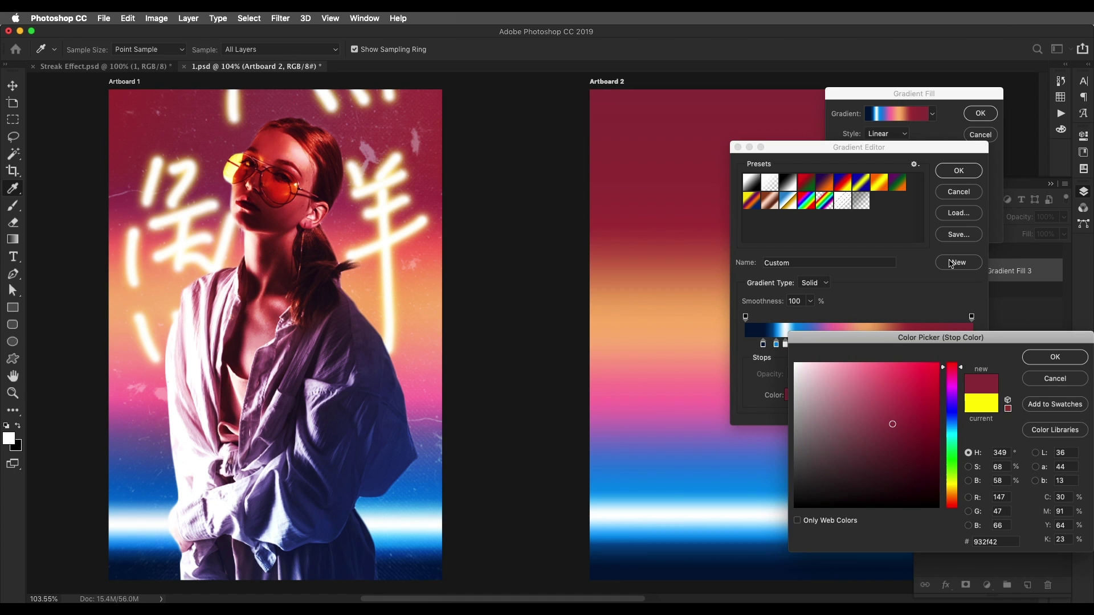
key(Return)
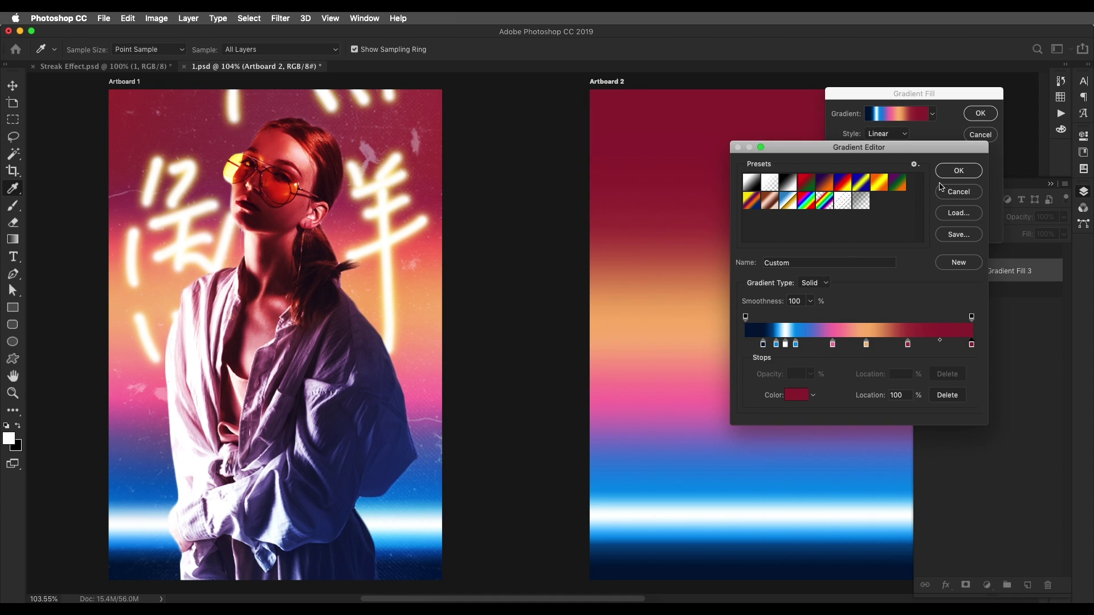
Accept the edited gradient fill, and hide the Layer 3 texture and the Layer 7 overlay in Artboard 1
click(956, 172)
click(979, 113)
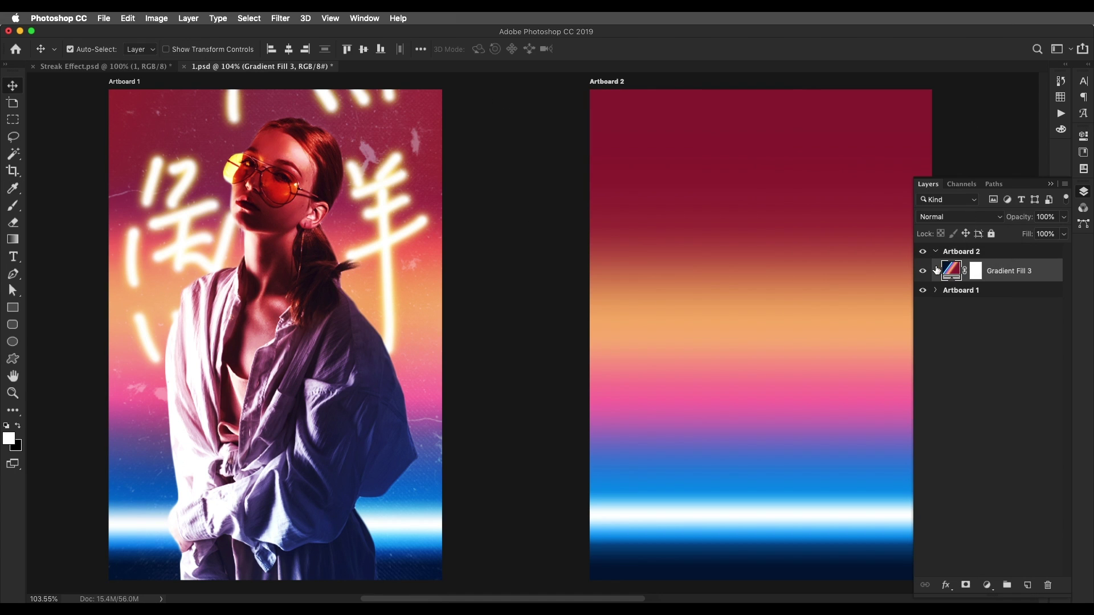
click(379, 252)
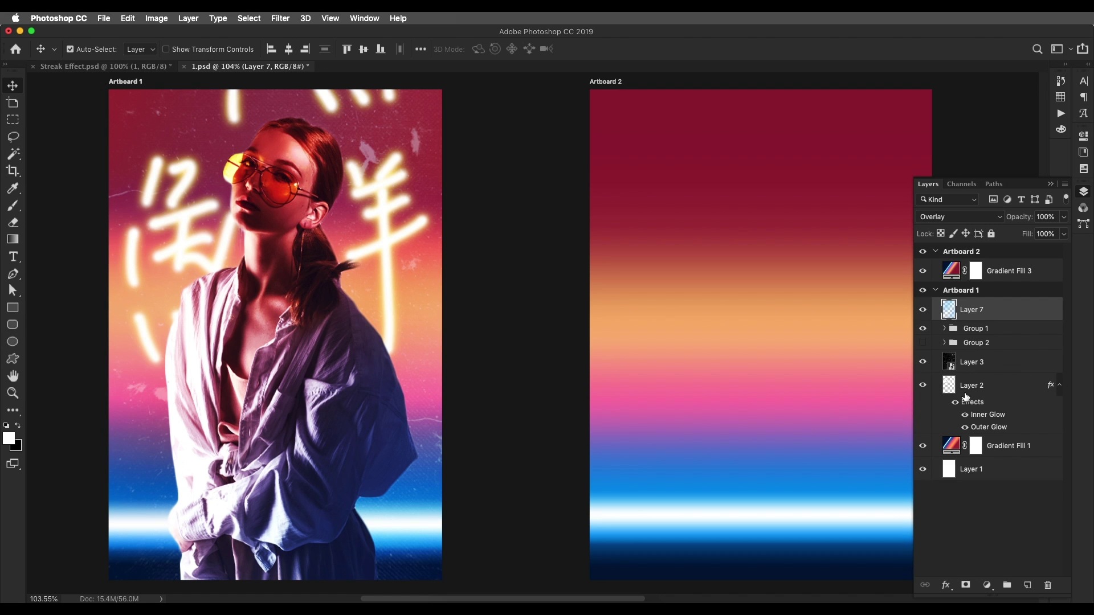
click(922, 363)
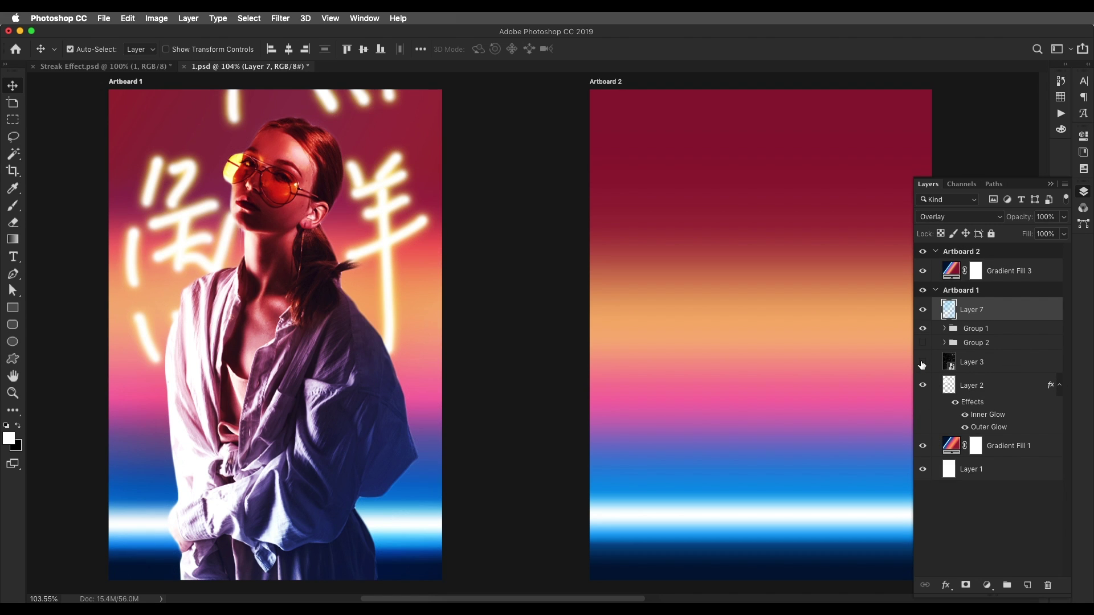
click(923, 309)
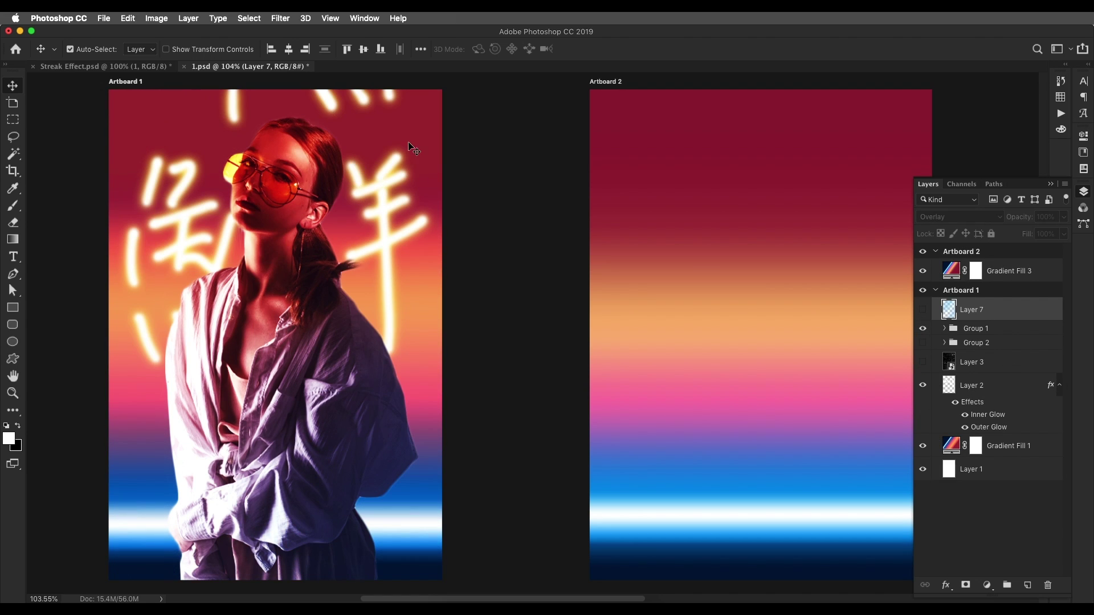
drag(414, 137, 413, 142)
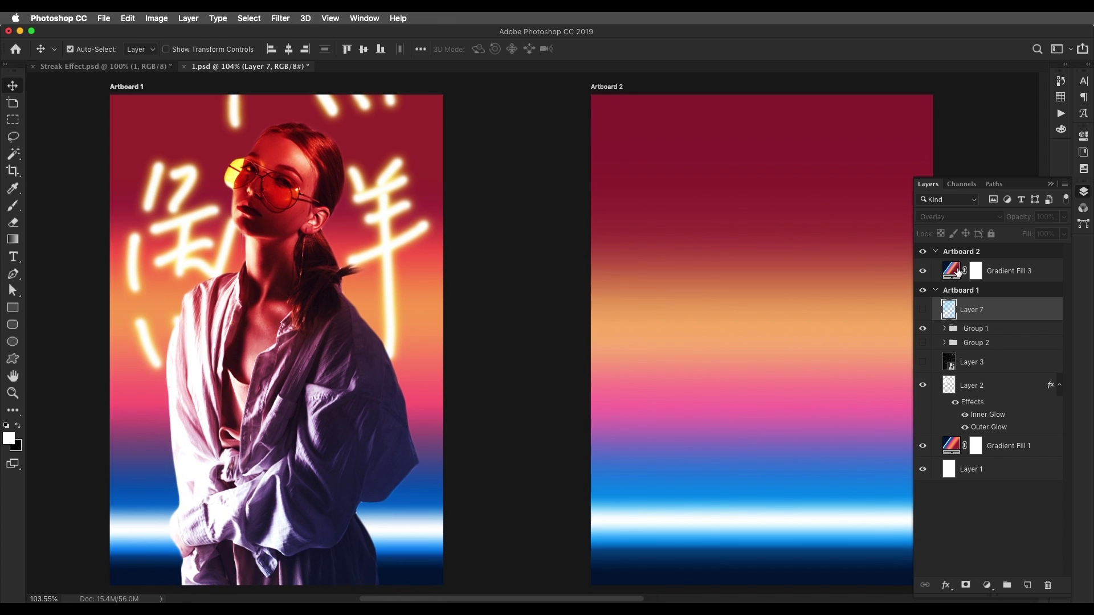
Reopen Gradient Fill 3's gradient and recolour its dark red stop near 72% with the red sampled from Artboard 1's upper background
click(960, 272)
double_click(960, 273)
click(890, 110)
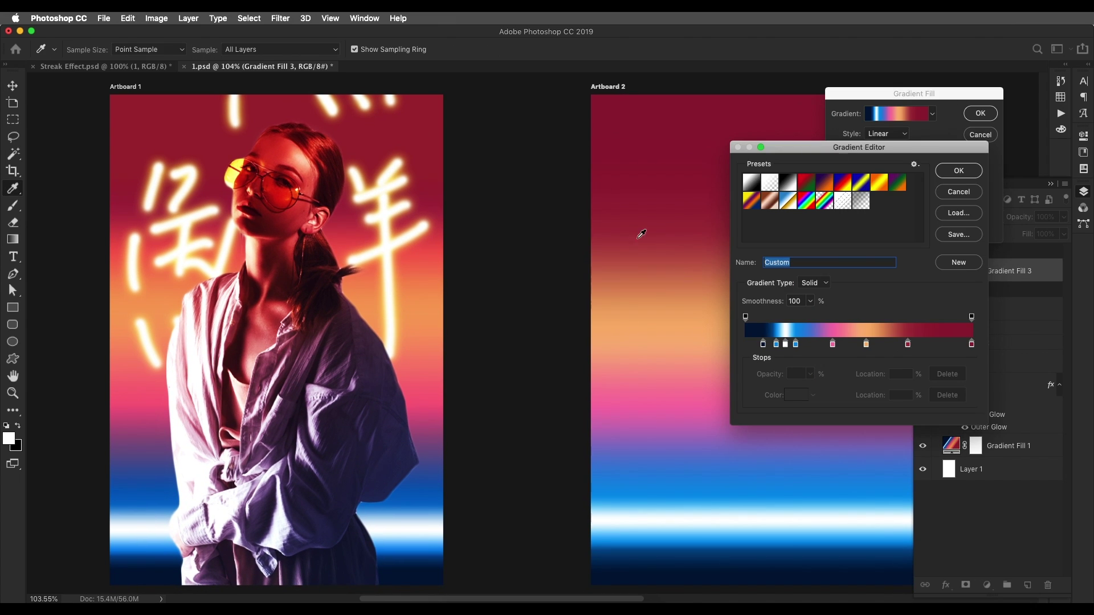
click(908, 344)
click(795, 396)
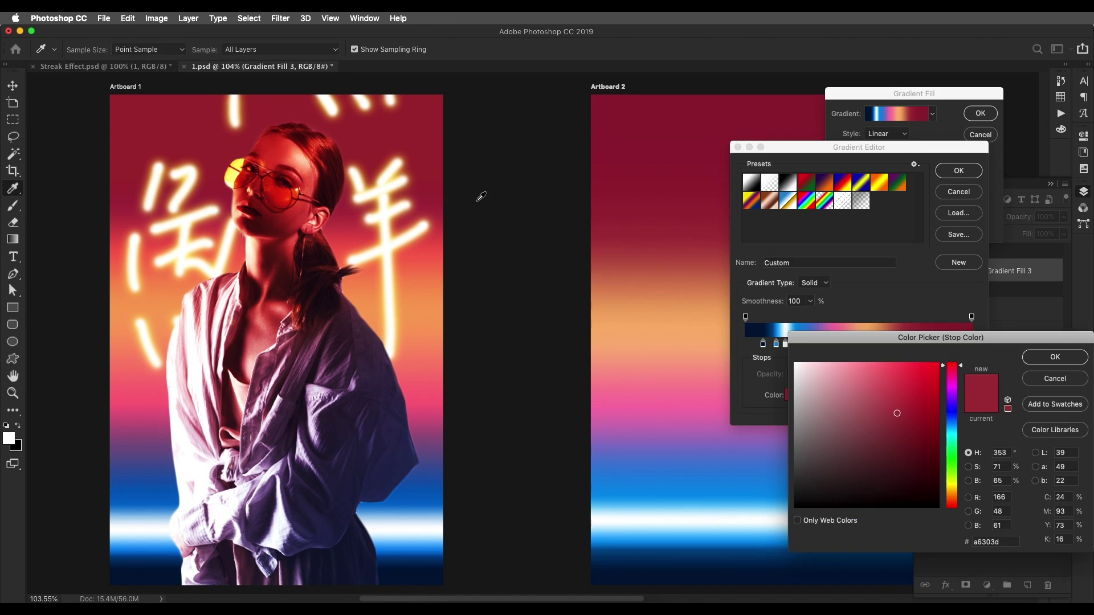
click(433, 179)
click(1061, 358)
Recolour the light orange gradient stop with the orange sampled from Artboard 1's background
click(866, 344)
click(789, 396)
click(436, 310)
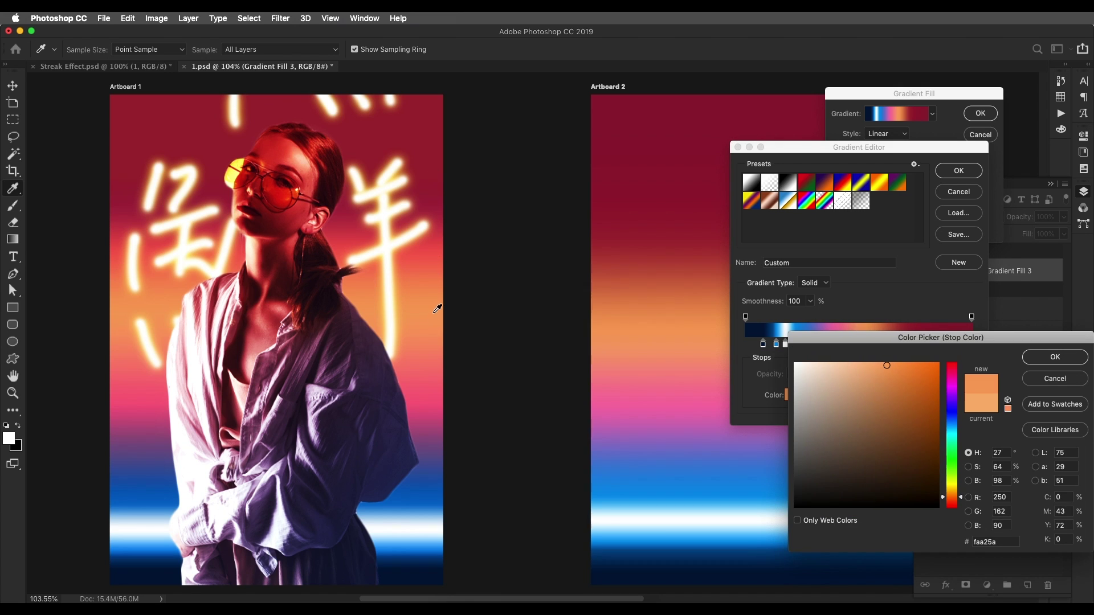
click(435, 304)
click(1045, 358)
Shift the light blue stop closer to the dark navy stop and place the white stop at 17%
double_click(763, 344)
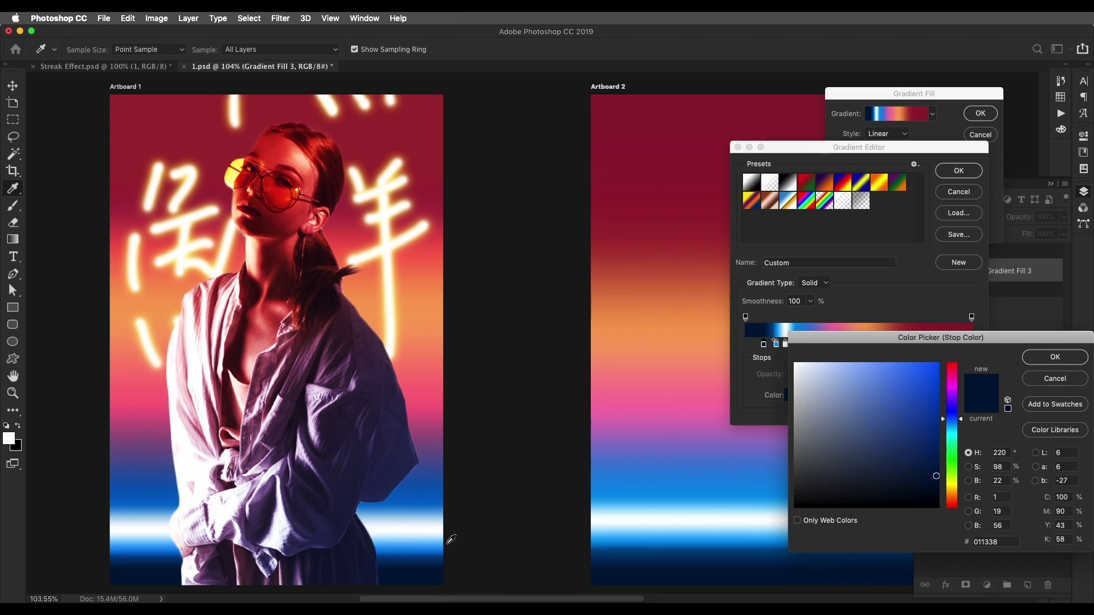
key(Escape)
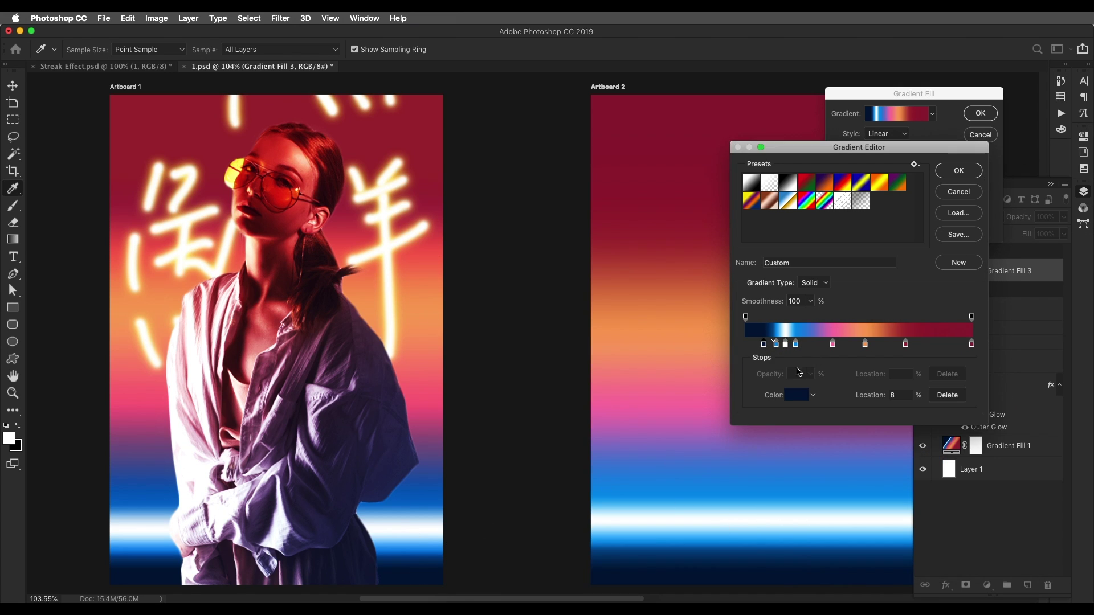
drag(765, 345, 778, 348)
click(785, 345)
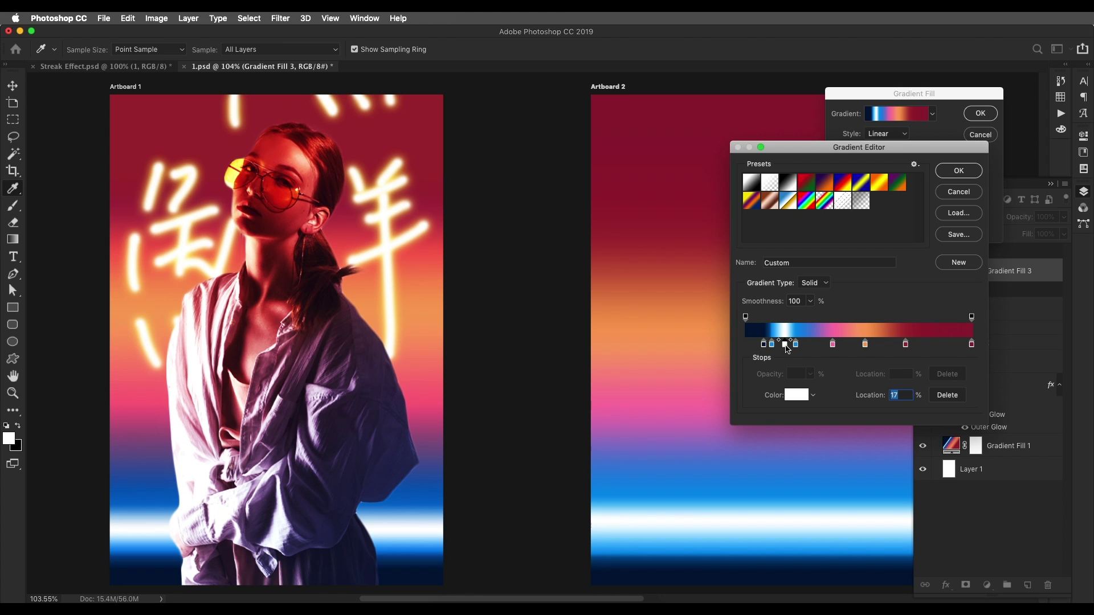
Recolour the blue stop between white and pink to 0063c6, sampled from Artboard 1, and place it at 23%
drag(799, 349, 802, 350)
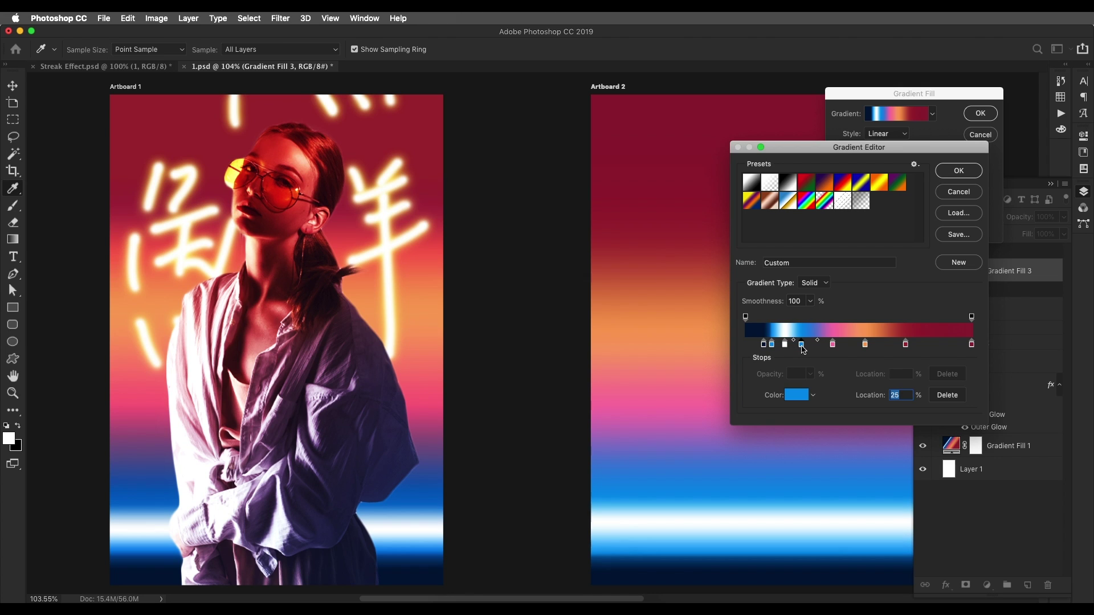
click(798, 405)
click(415, 494)
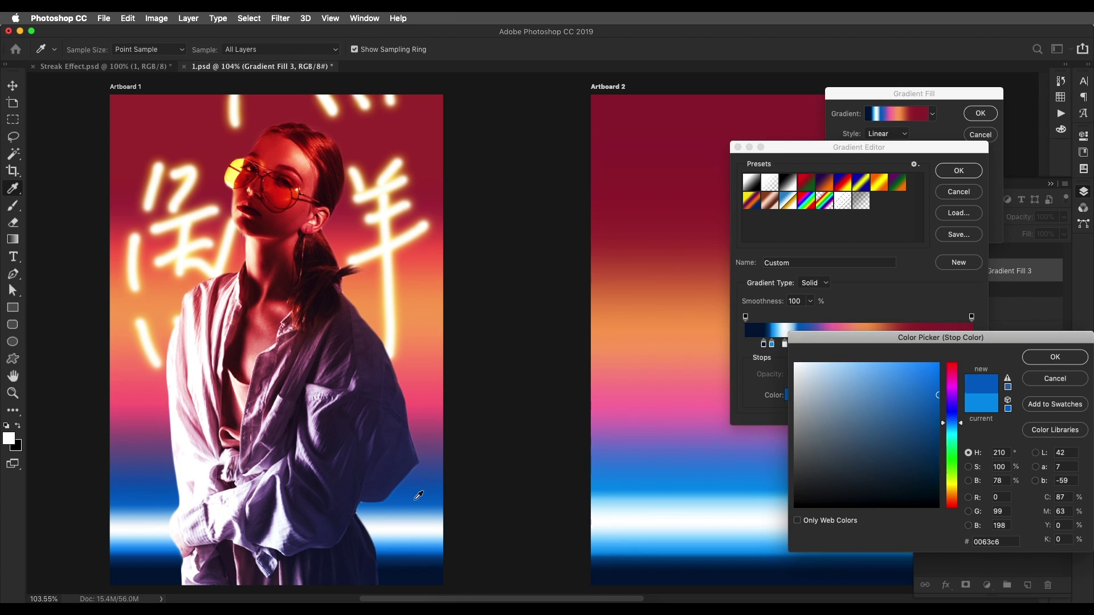
click(1055, 357)
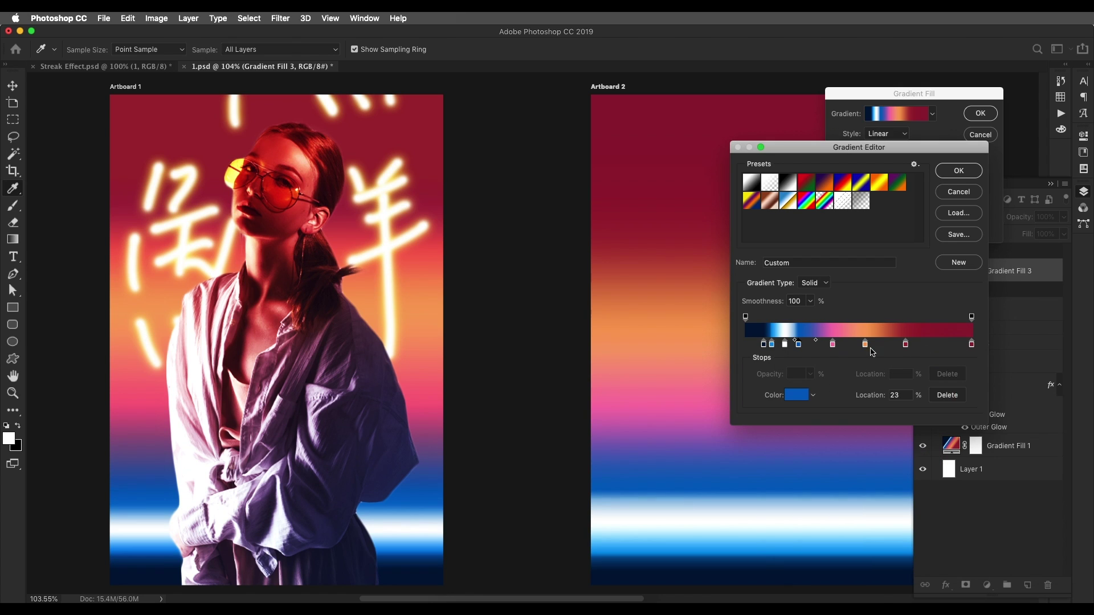
Move the midpoint between the light blue and white stops to 61% and apply the gradient fill
click(793, 341)
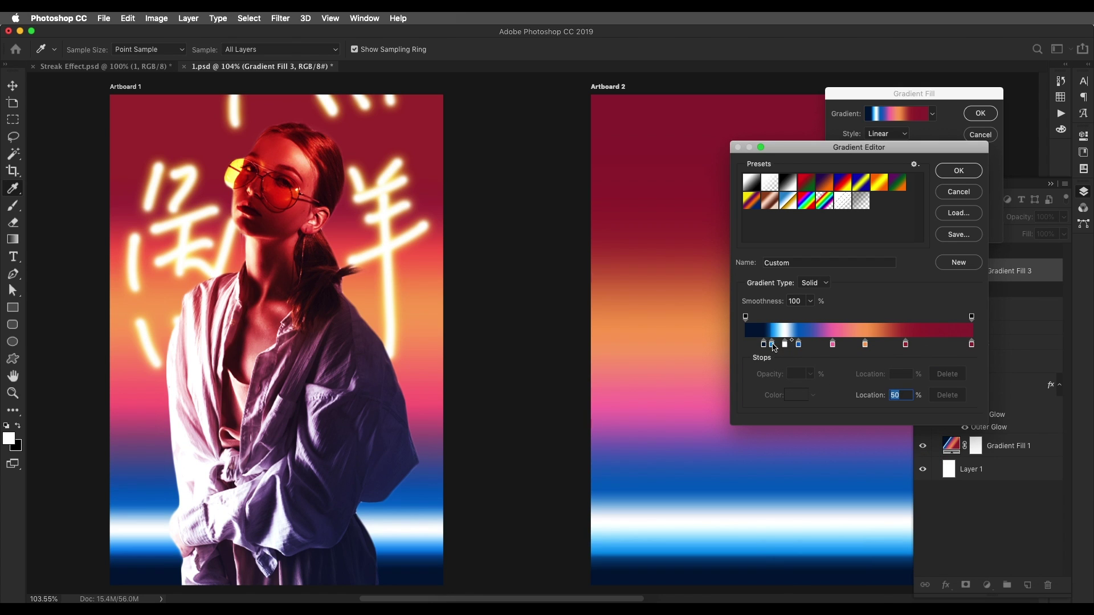
click(773, 344)
drag(778, 341, 780, 340)
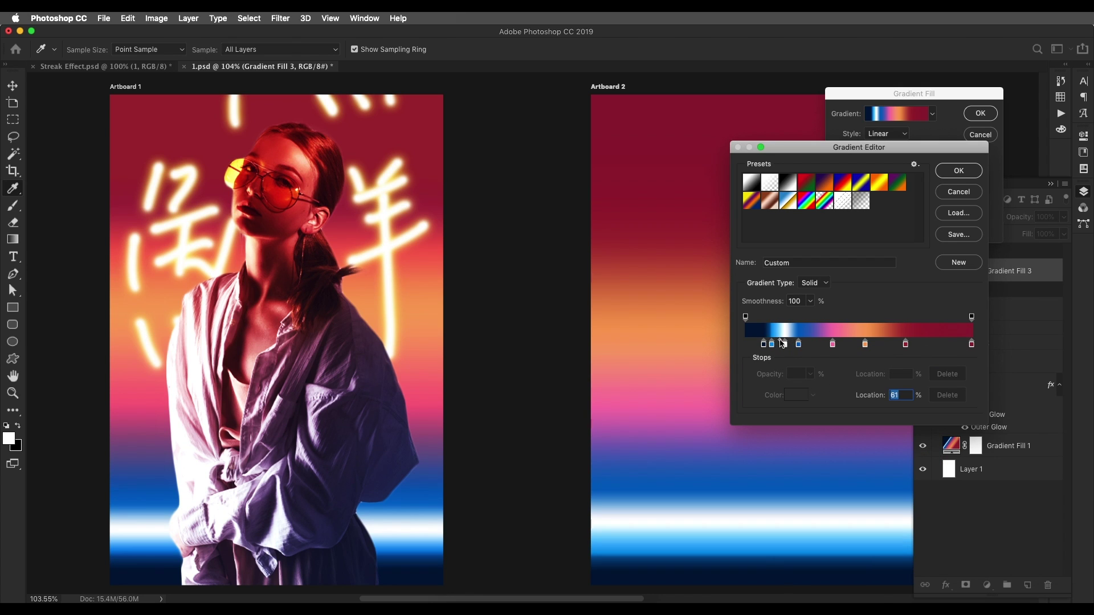
click(865, 344)
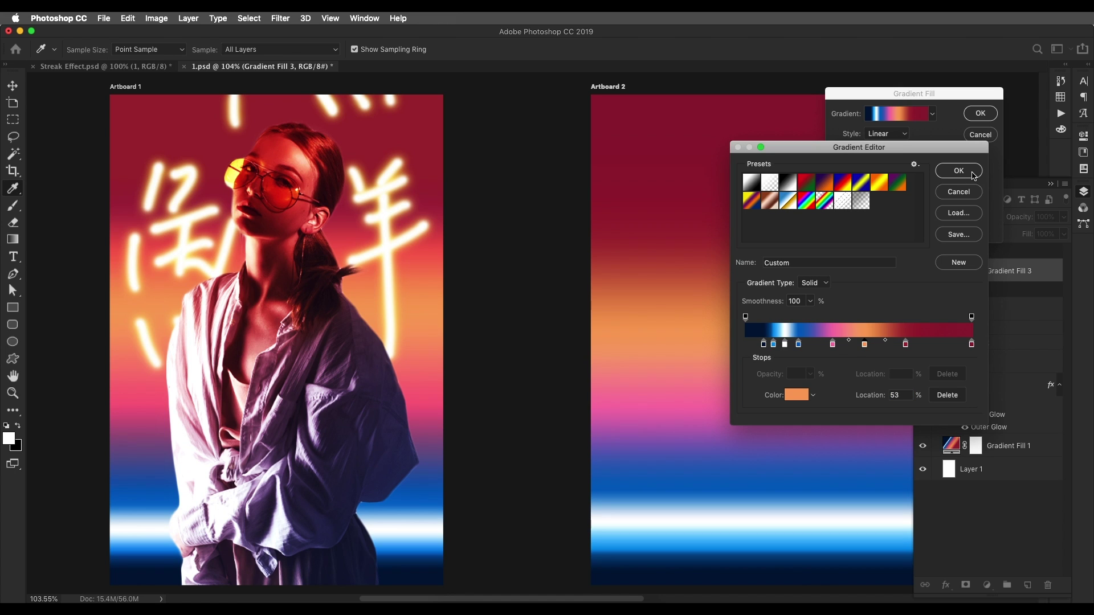
click(959, 171)
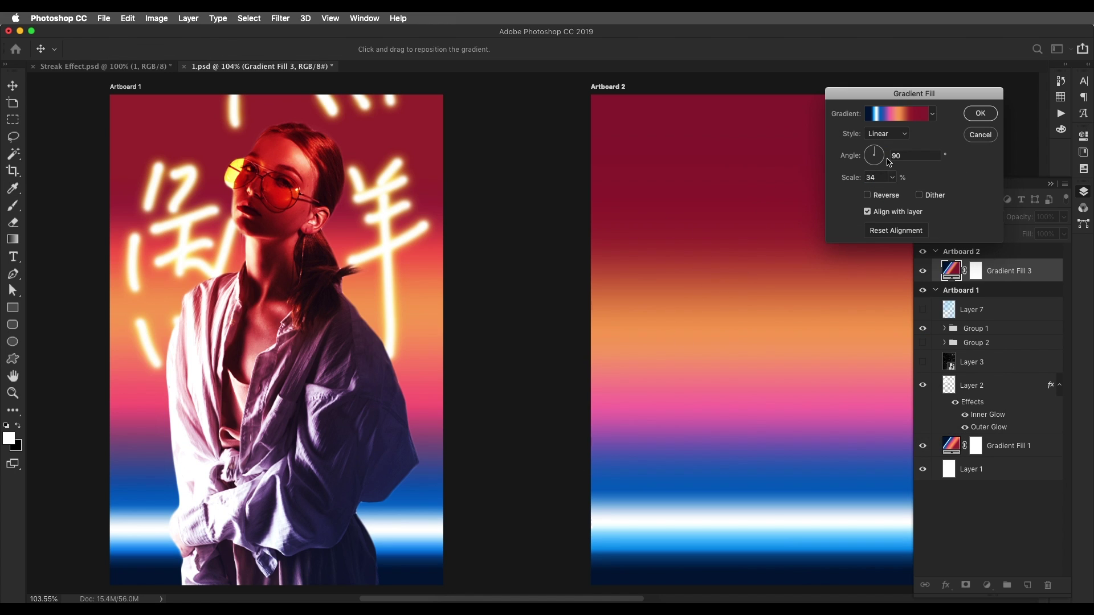
click(976, 114)
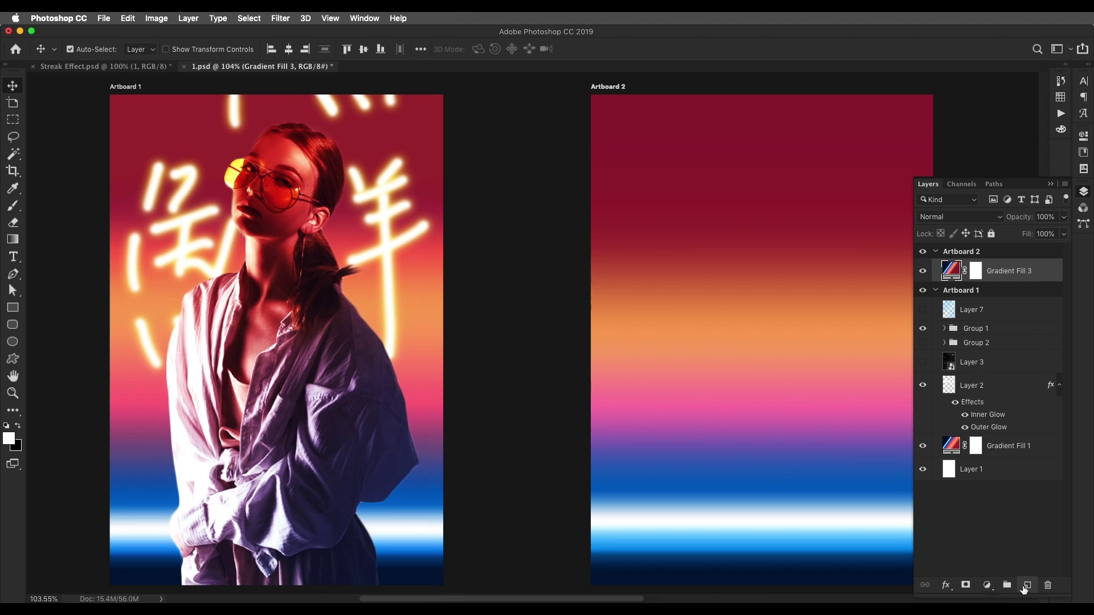
Add a new layer above Gradient Fill 3 and choose a round brush with 100% hardness
click(1027, 585)
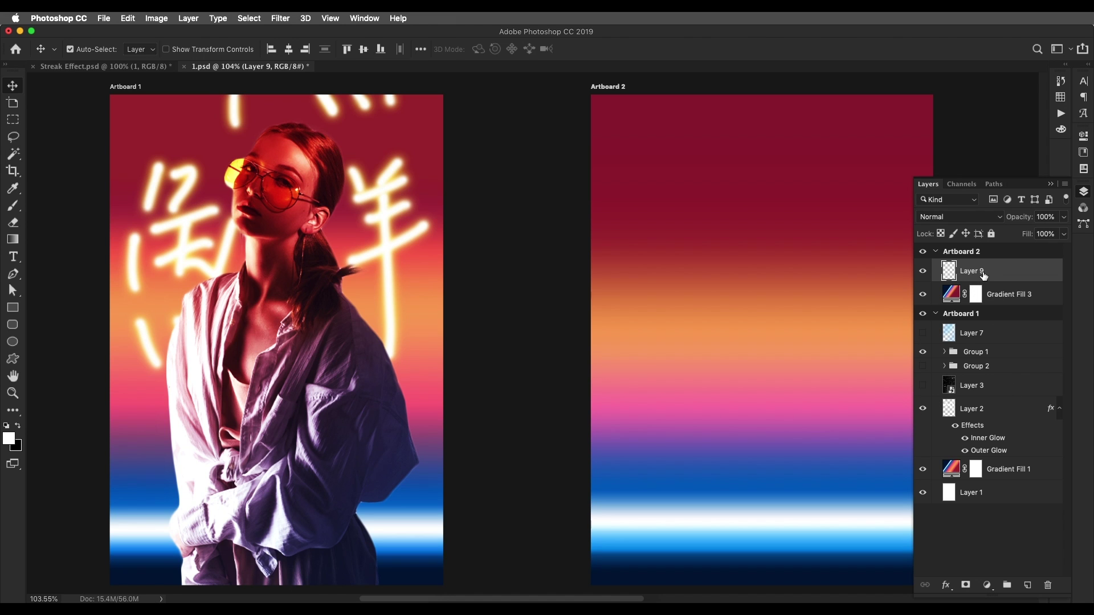
key(b)
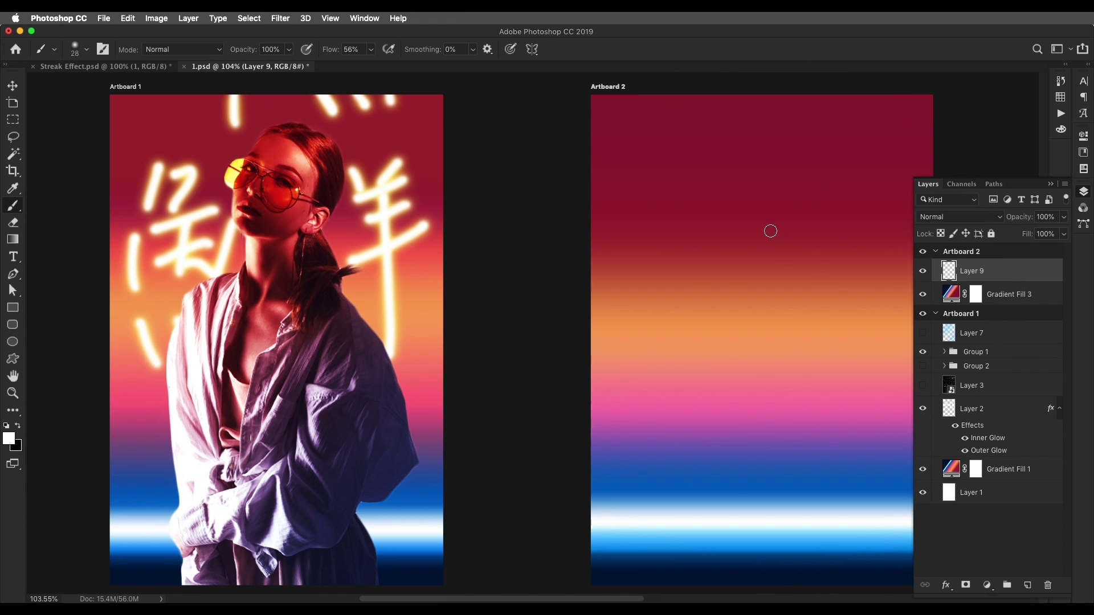
right_click(770, 231)
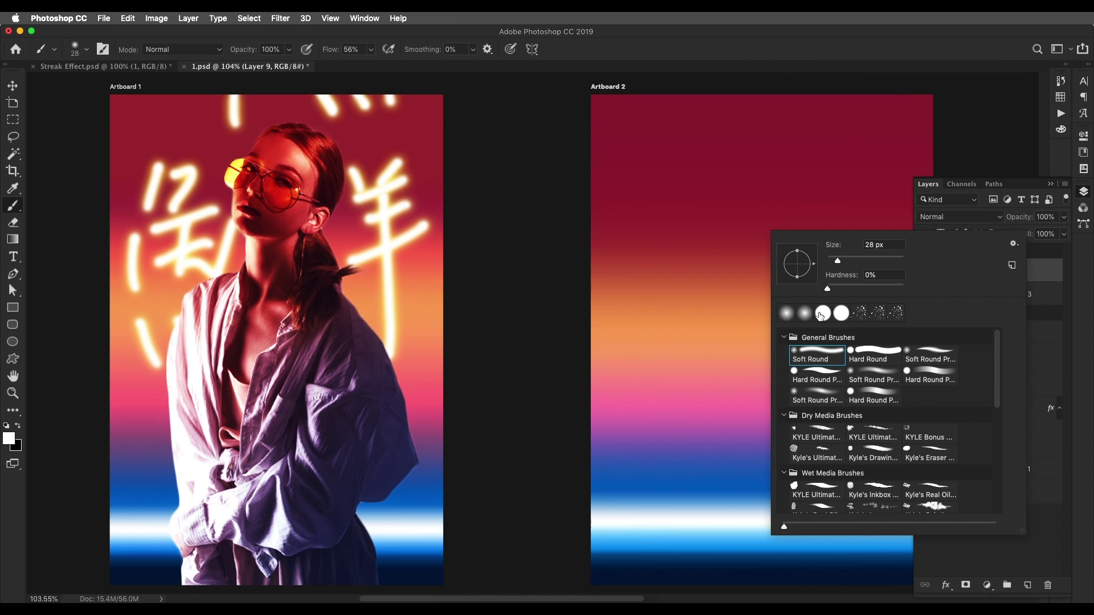
click(820, 315)
mouse_move(698, 251)
mouse_down()
mouse_move(773, 291)
mouse_move(798, 324)
mouse_up()
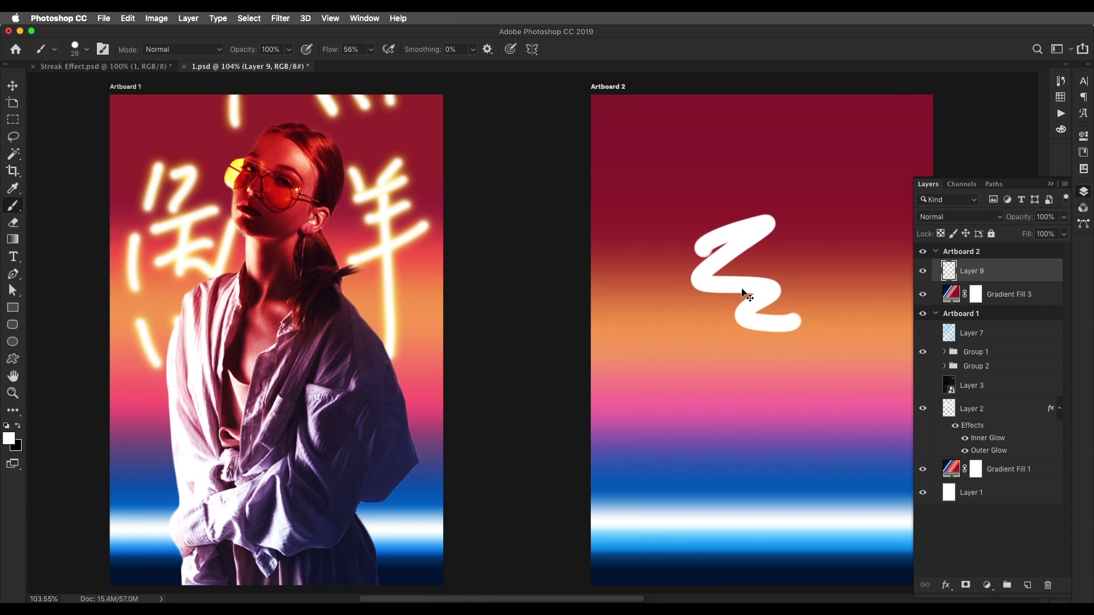
key(super+z)
Reduce the brush size to 16 px
right_click(702, 236)
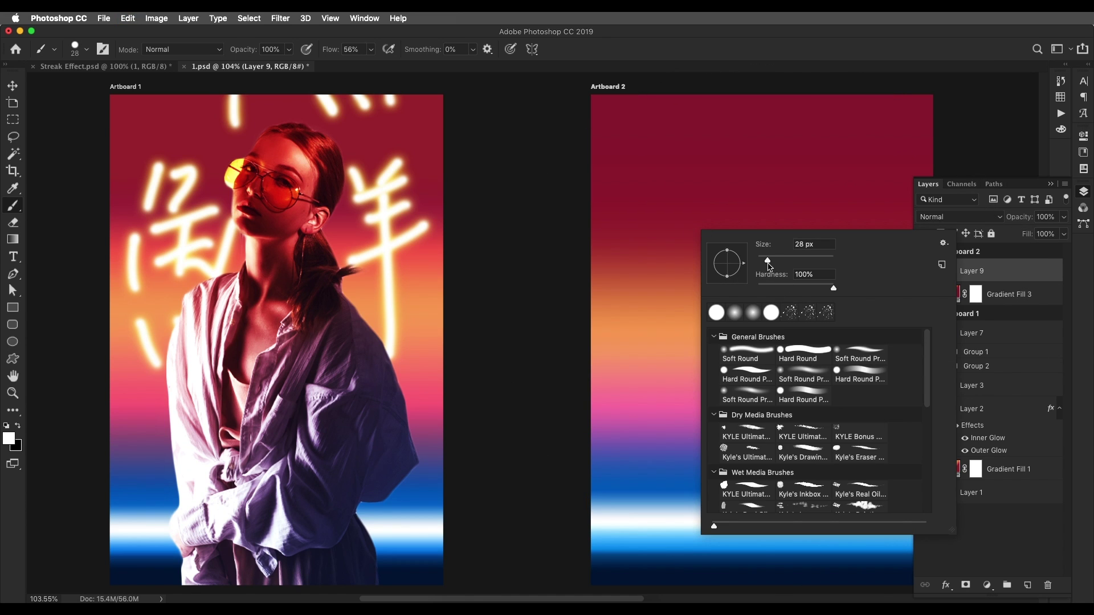
drag(767, 262, 764, 262)
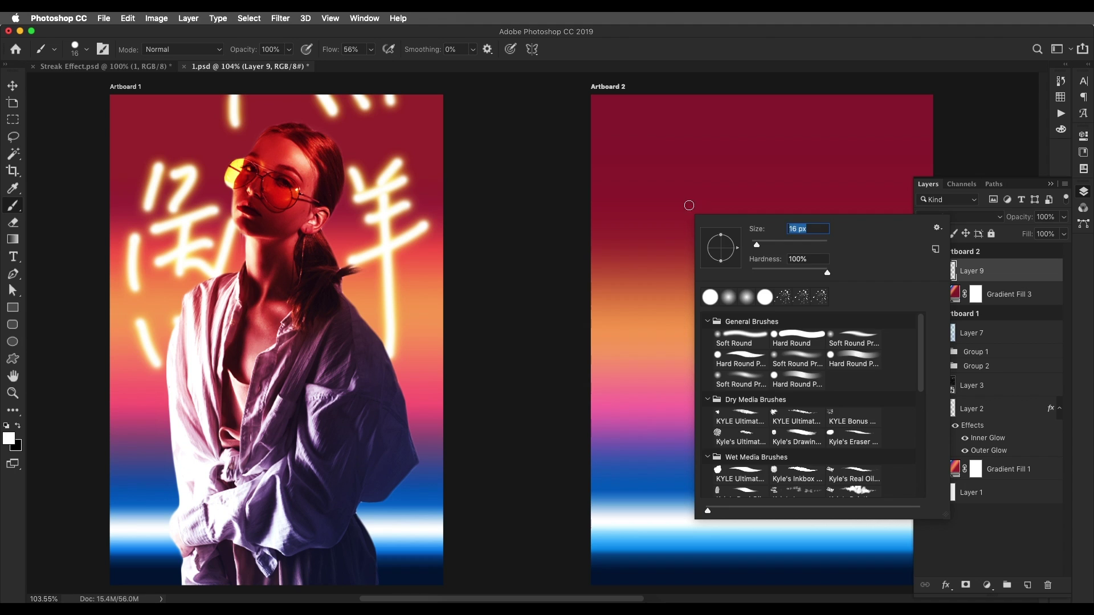
drag(657, 192, 766, 257)
key(super+z)
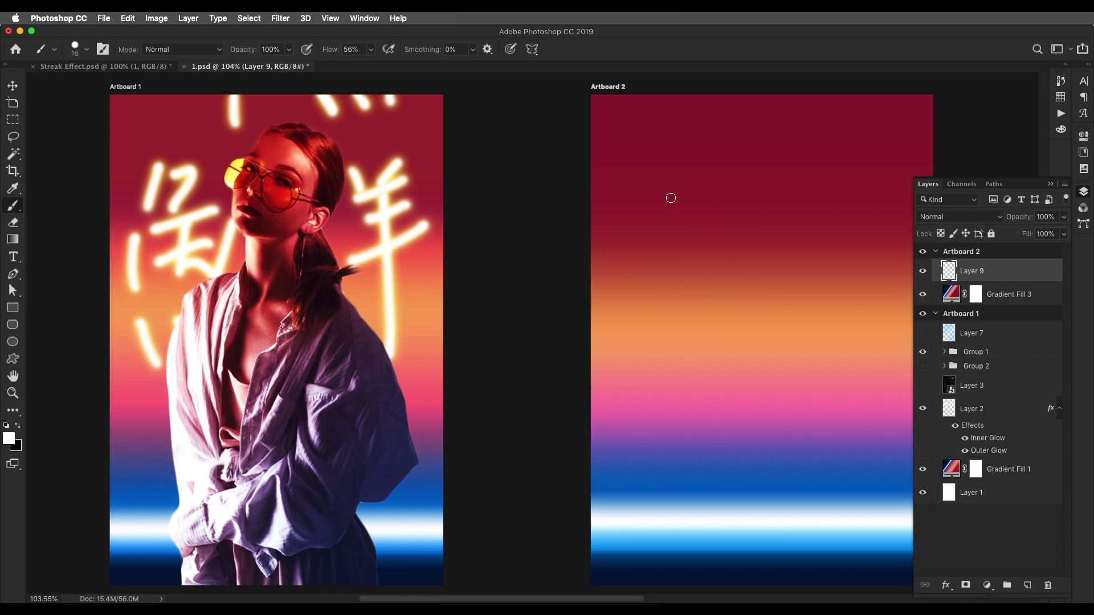
Paint white neon-style character strokes on both sides and along the upper edge of Artboard 2, imitating Artboard 1's lettering
mouse_move(662, 172)
mouse_down()
mouse_move(645, 225)
mouse_move(679, 218)
mouse_up()
drag(635, 257, 620, 304)
mouse_move(674, 248)
mouse_down()
mouse_move(742, 245)
mouse_move(686, 304)
mouse_up()
drag(671, 278, 767, 260)
drag(667, 356, 687, 402)
drag(715, 359, 732, 390)
drag(821, 165, 837, 204)
drag(873, 168, 855, 203)
mouse_move(810, 211)
mouse_down()
mouse_move(912, 200)
mouse_move(855, 359)
mouse_up()
drag(818, 312, 904, 299)
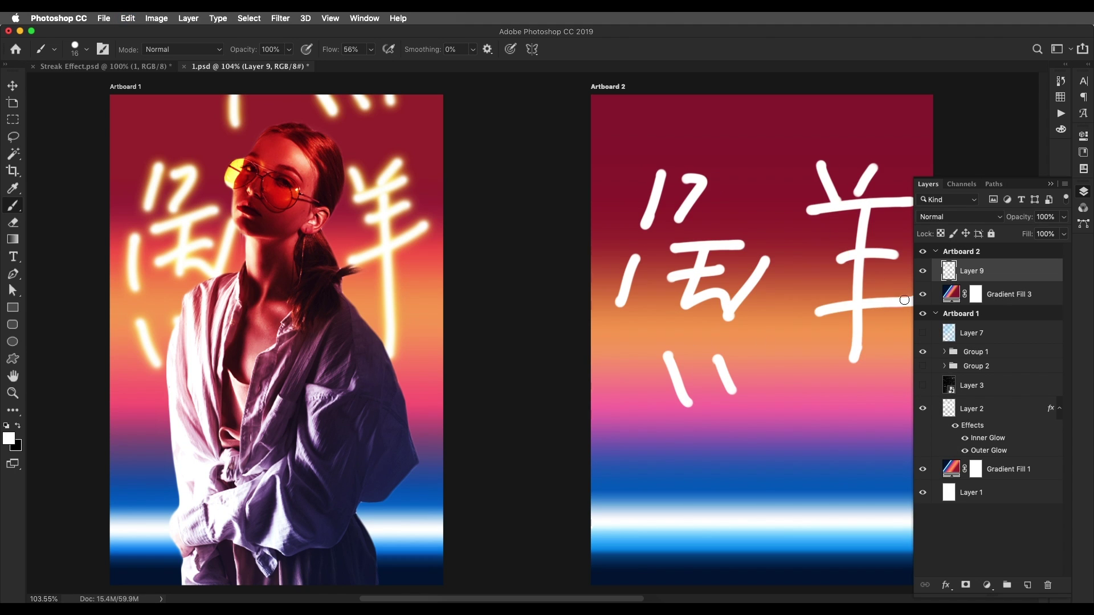
drag(711, 94, 696, 137)
drag(764, 94, 774, 130)
drag(815, 94, 821, 121)
drag(858, 102, 880, 132)
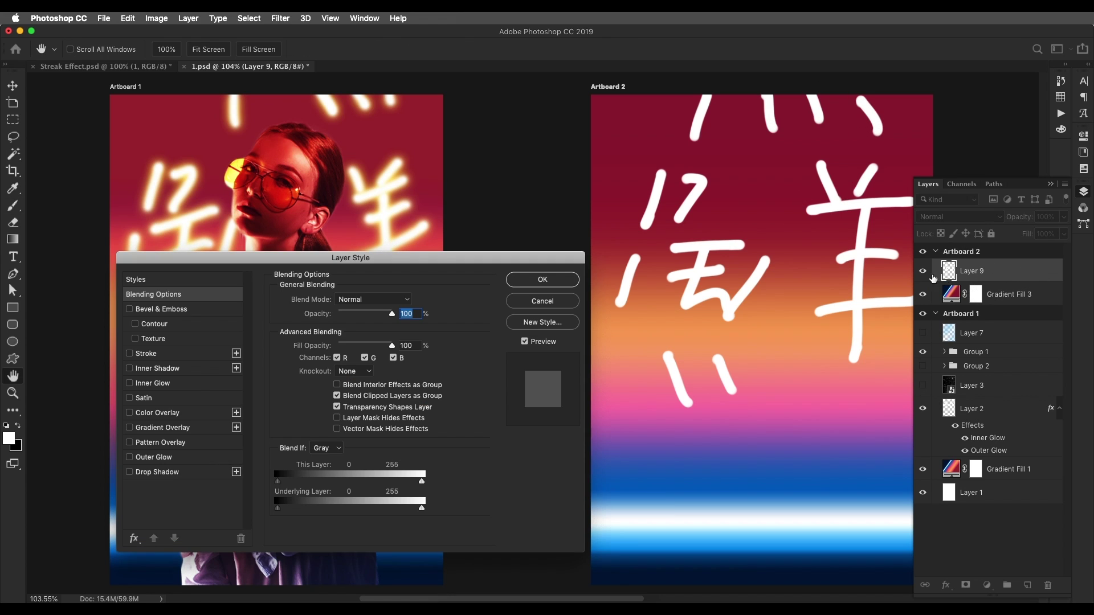
Give the painted lettering layer a yellow Outer Glow with a 24 px size and 47% range
double_click(1033, 276)
drag(512, 259, 546, 260)
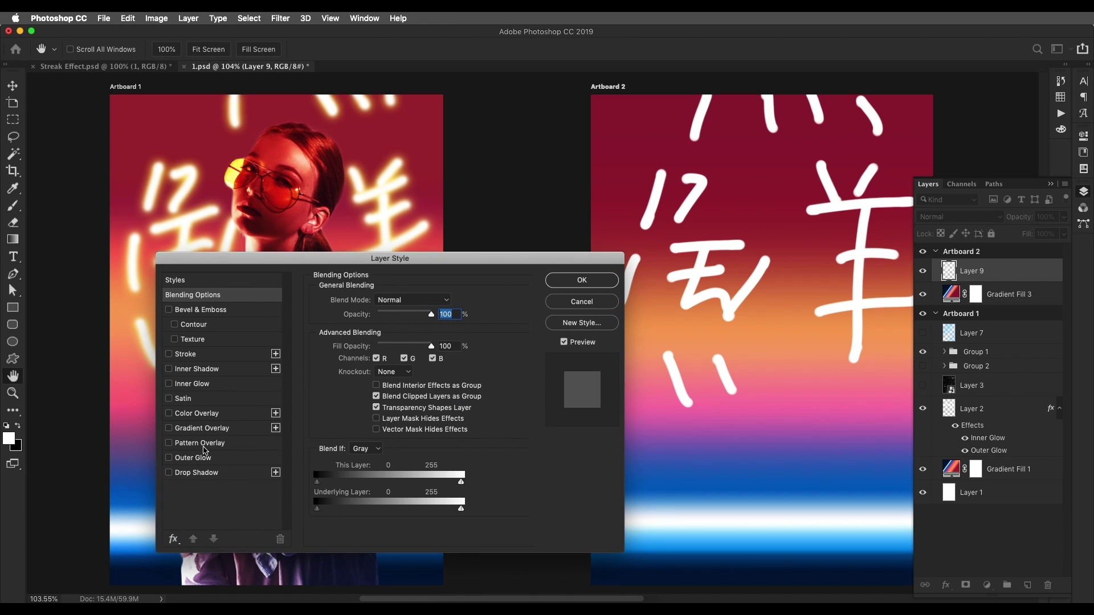
click(215, 457)
click(344, 345)
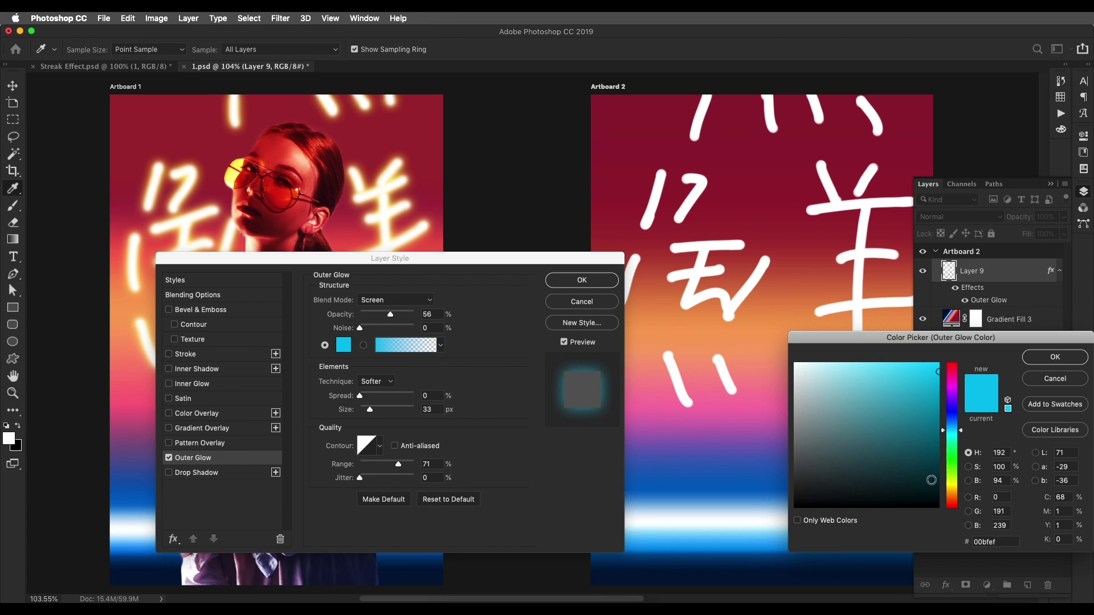
click(952, 483)
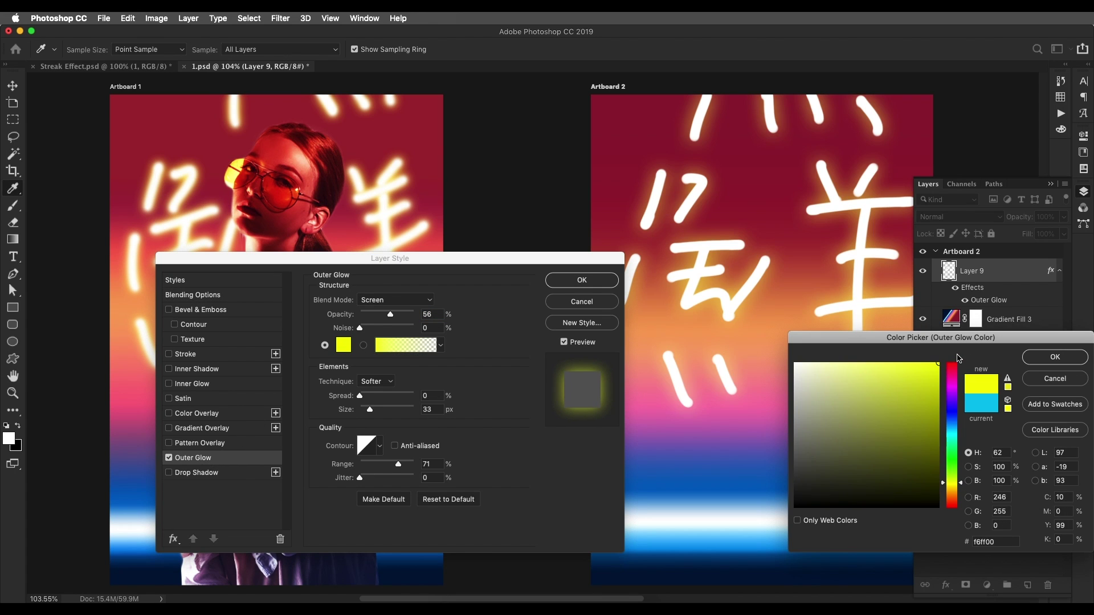
click(1048, 358)
drag(398, 462, 387, 467)
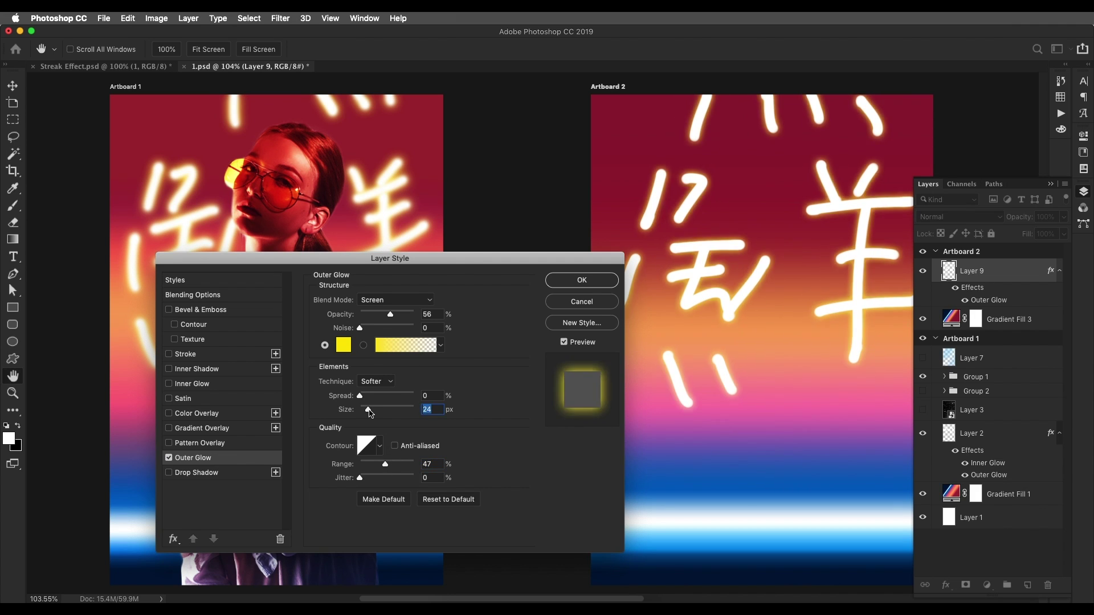
drag(373, 413, 369, 415)
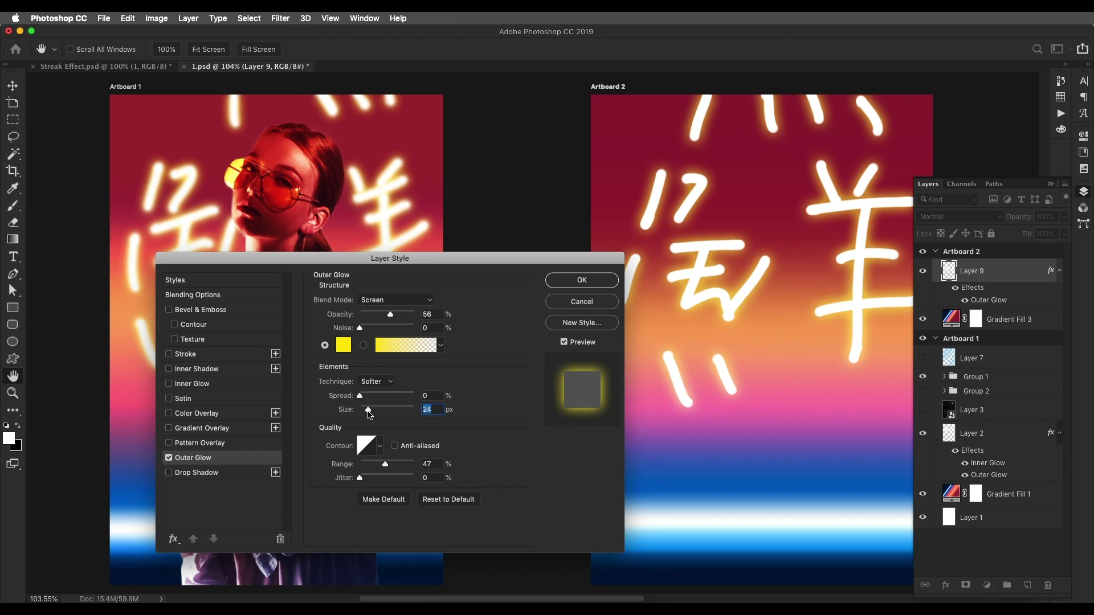
Add an Inner Glow to Layer 9's lettering in yellow fff000, with a 4 px size and 40% range
click(206, 385)
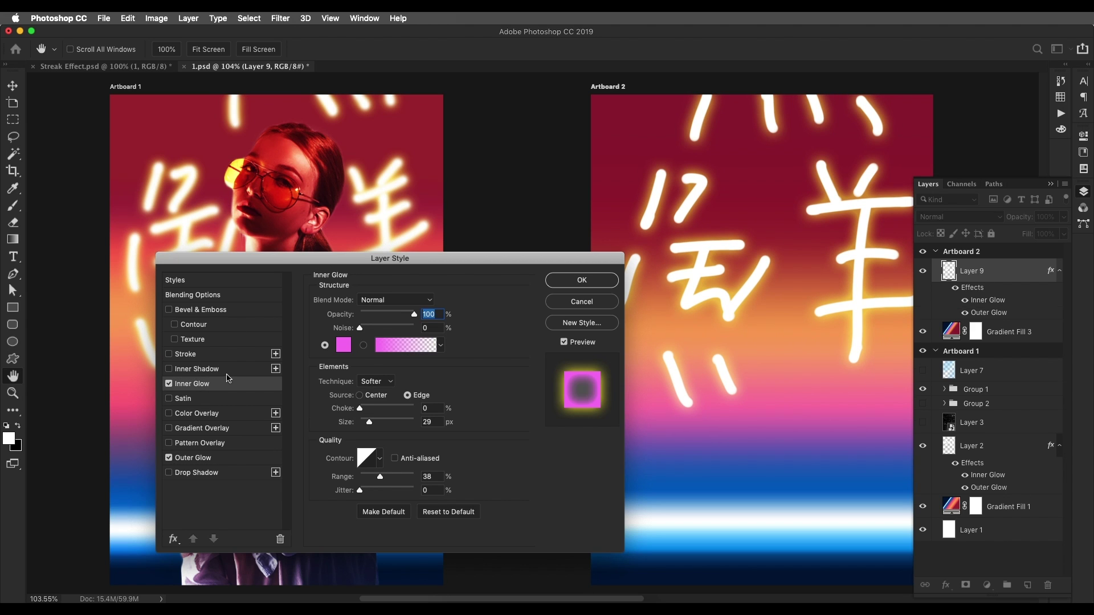
click(344, 347)
click(952, 485)
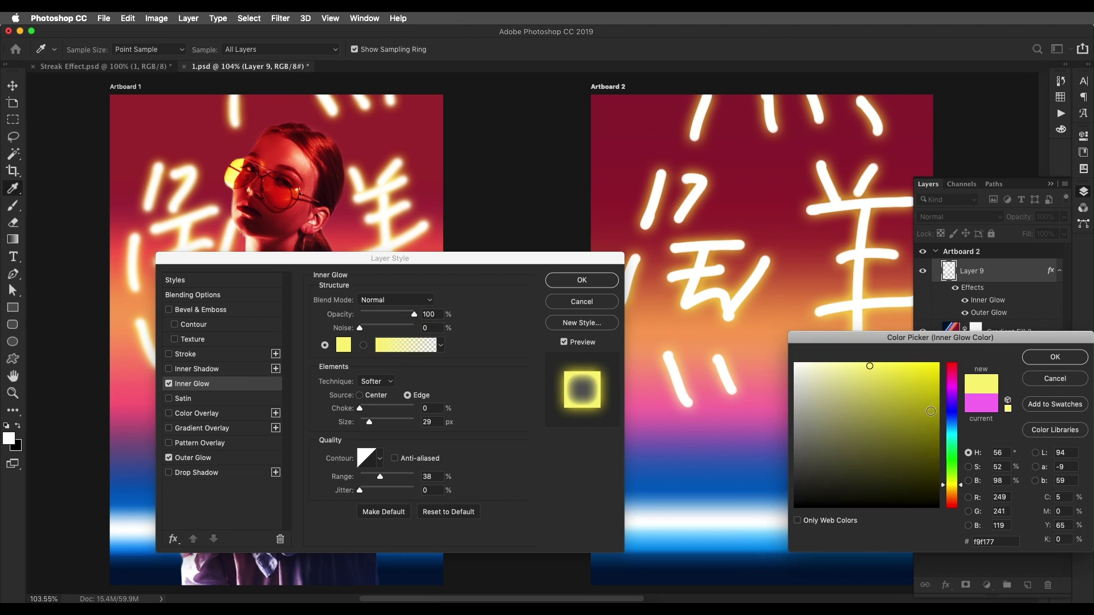
drag(931, 411, 967, 355)
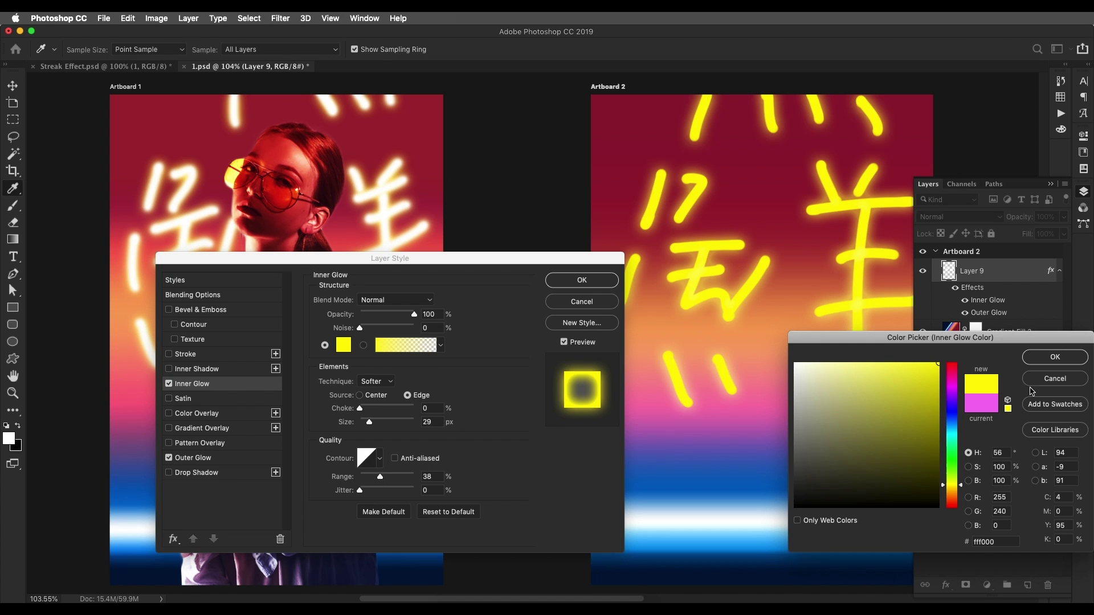
click(1054, 357)
drag(380, 477, 403, 478)
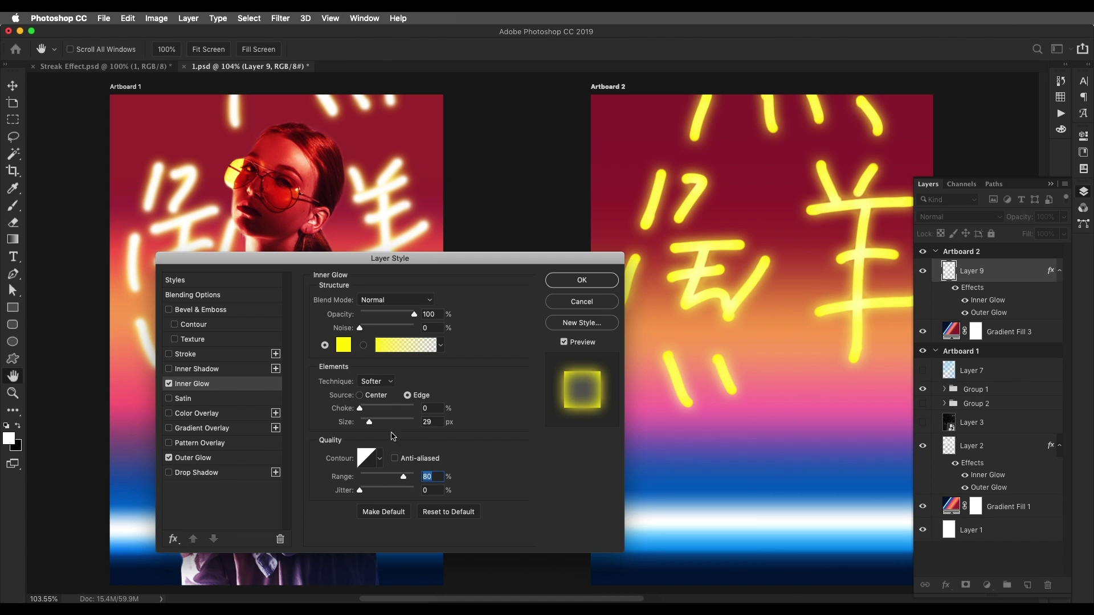
drag(376, 427, 362, 424)
drag(403, 477, 383, 478)
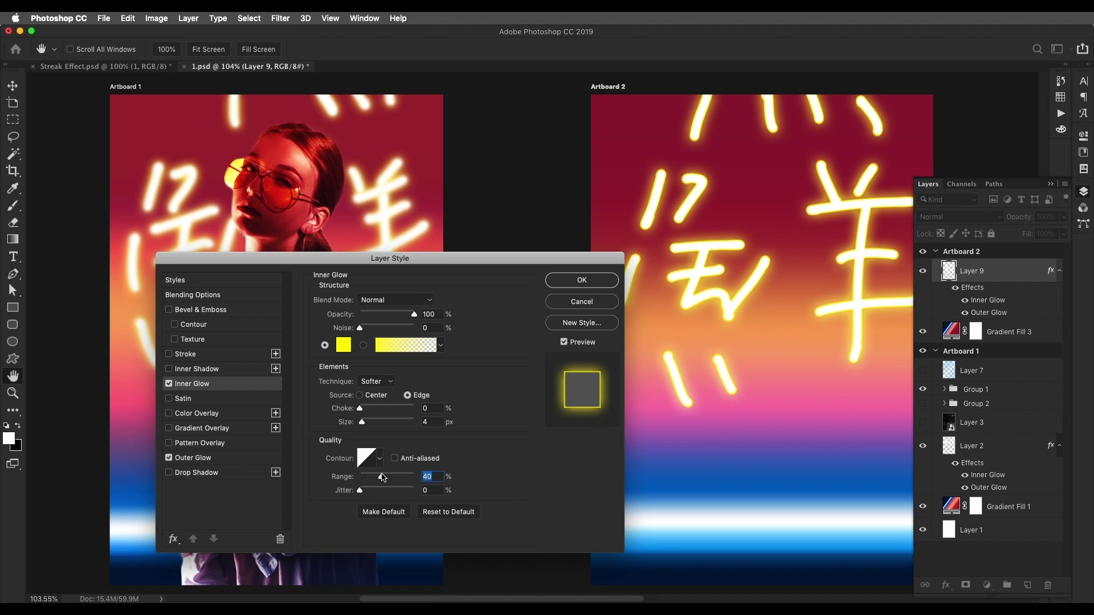
click(601, 281)
Soften the painted lettering on Layer 9 with a slight Gaussian Blur
drag(703, 187, 651, 253)
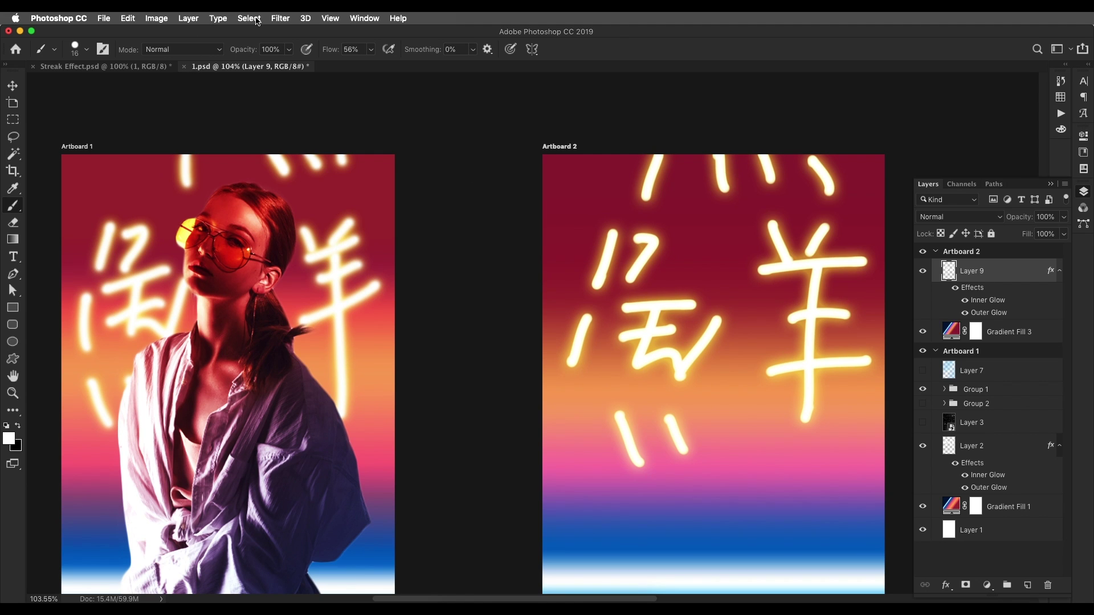
click(272, 19)
mouse_move(308, 155)
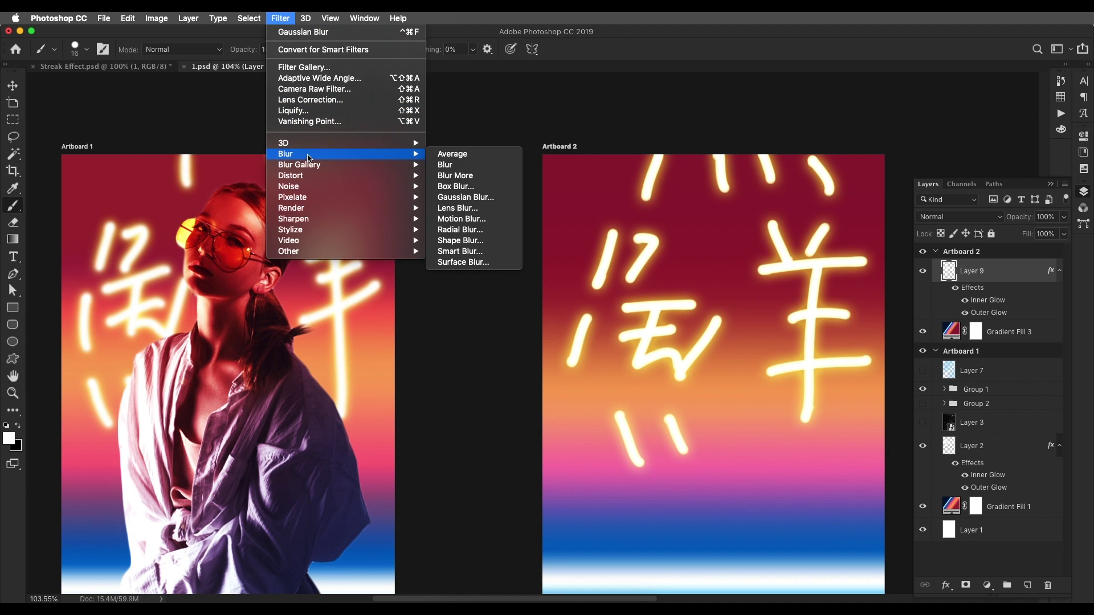
click(463, 198)
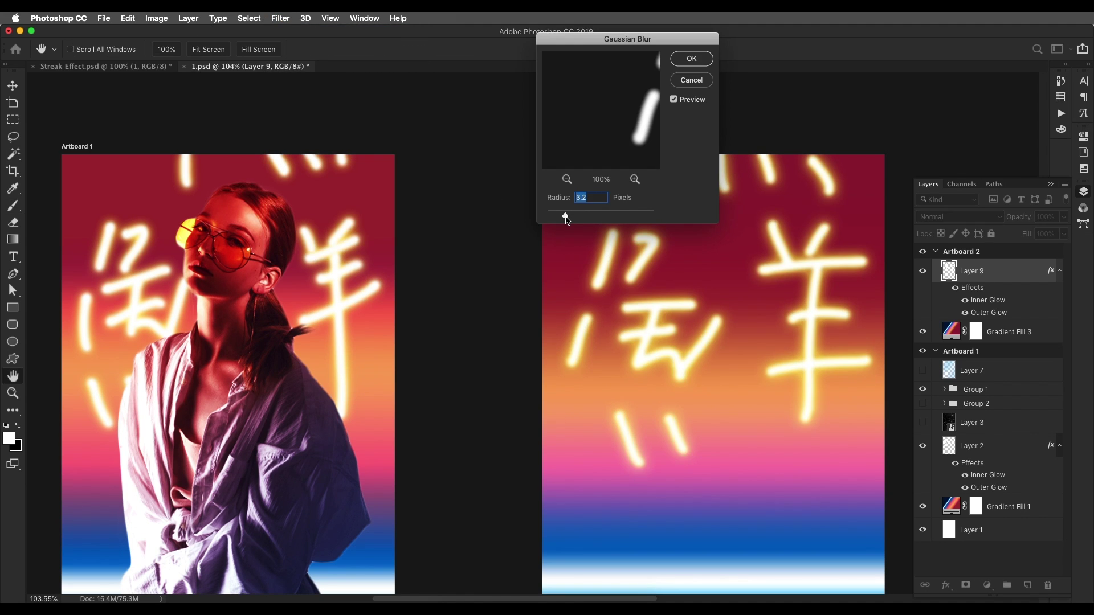
drag(561, 219, 558, 217)
click(691, 59)
Switch to Finder and open woman-standing-indoor-1926769.jpg from the Images folder in Photoshop
key(b)
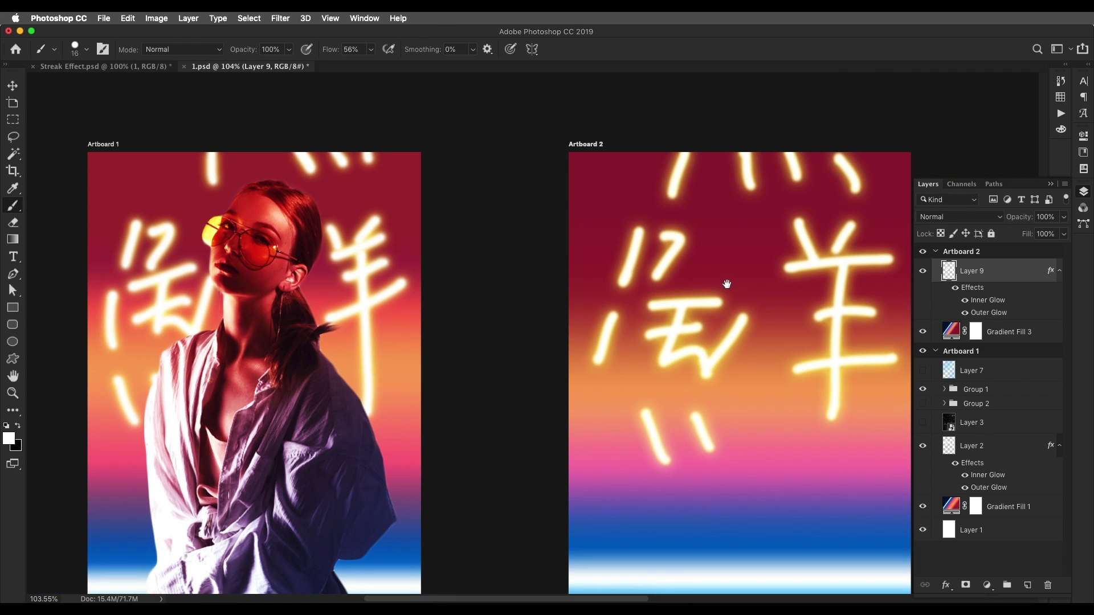
scroll(727, 284, right, 3)
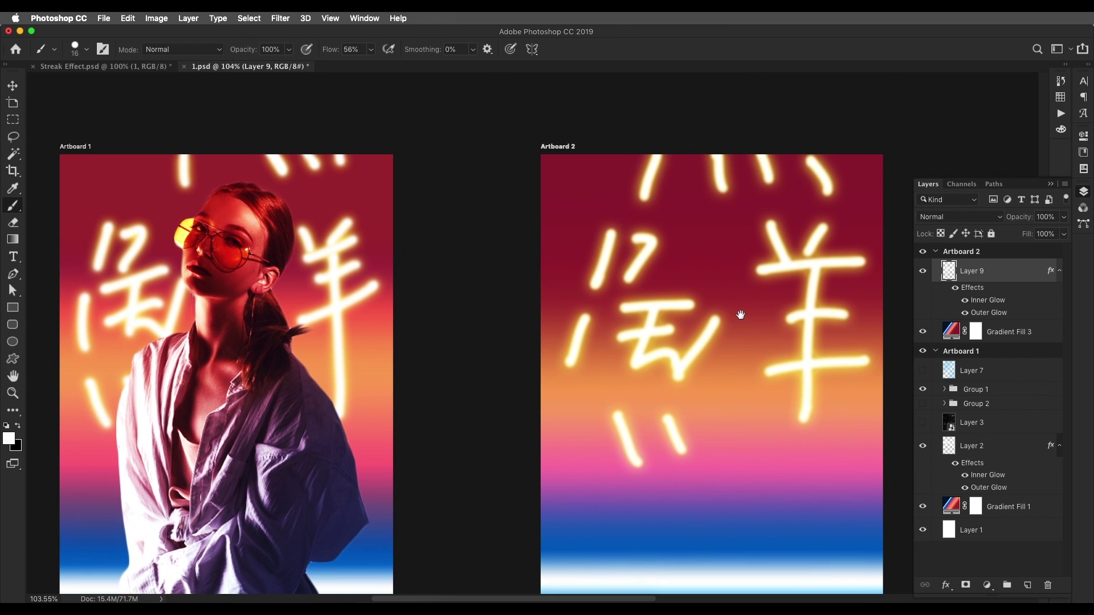
scroll(741, 315, down, 5)
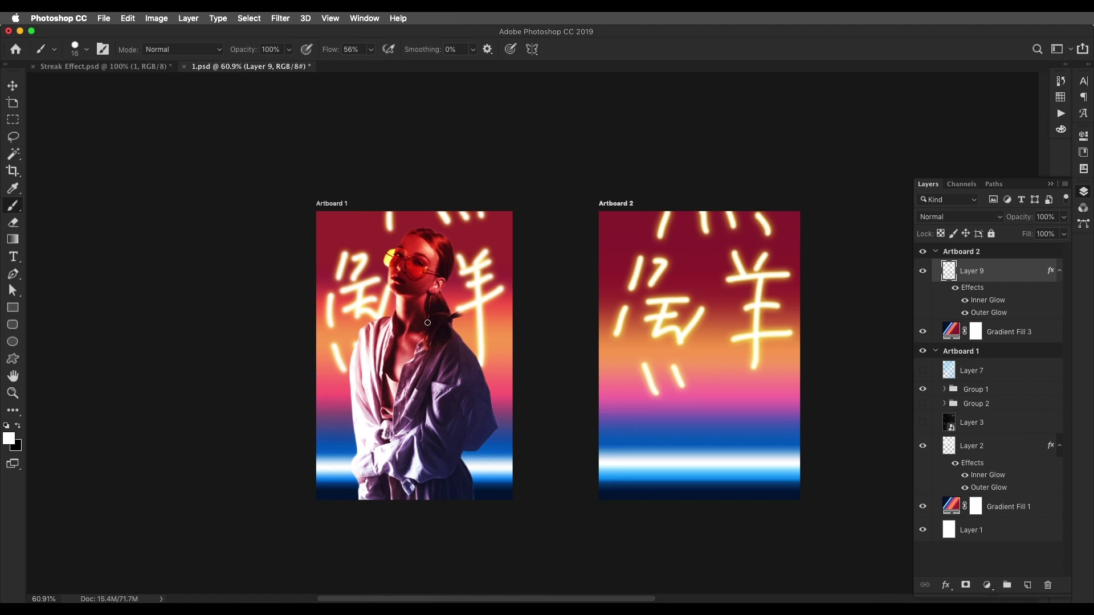
drag(431, 324, 411, 290)
click(457, 601)
right_click(314, 207)
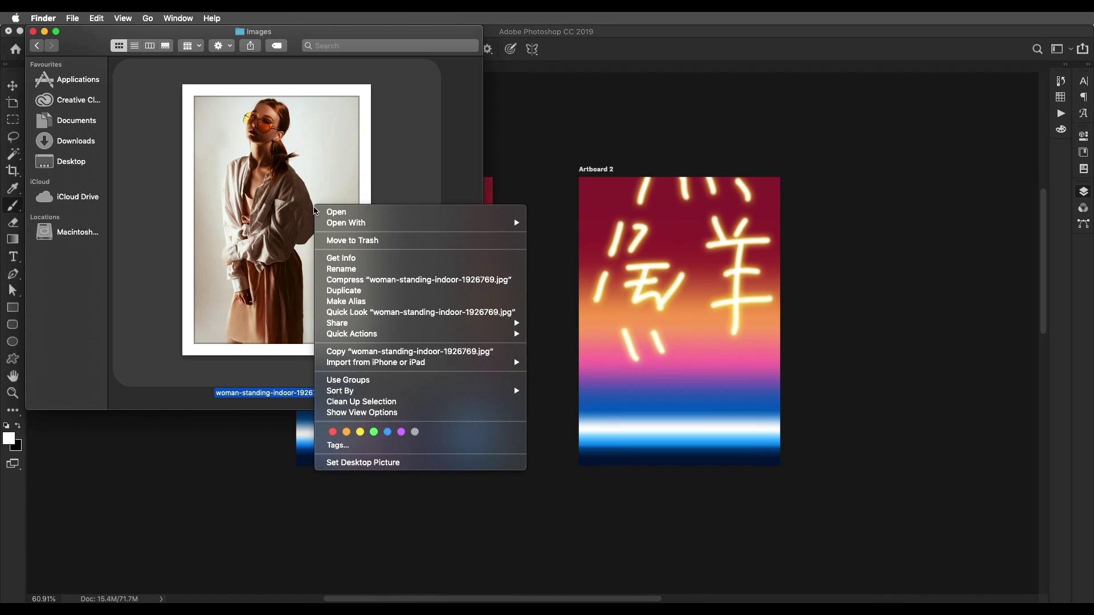
mouse_move(365, 223)
click(570, 254)
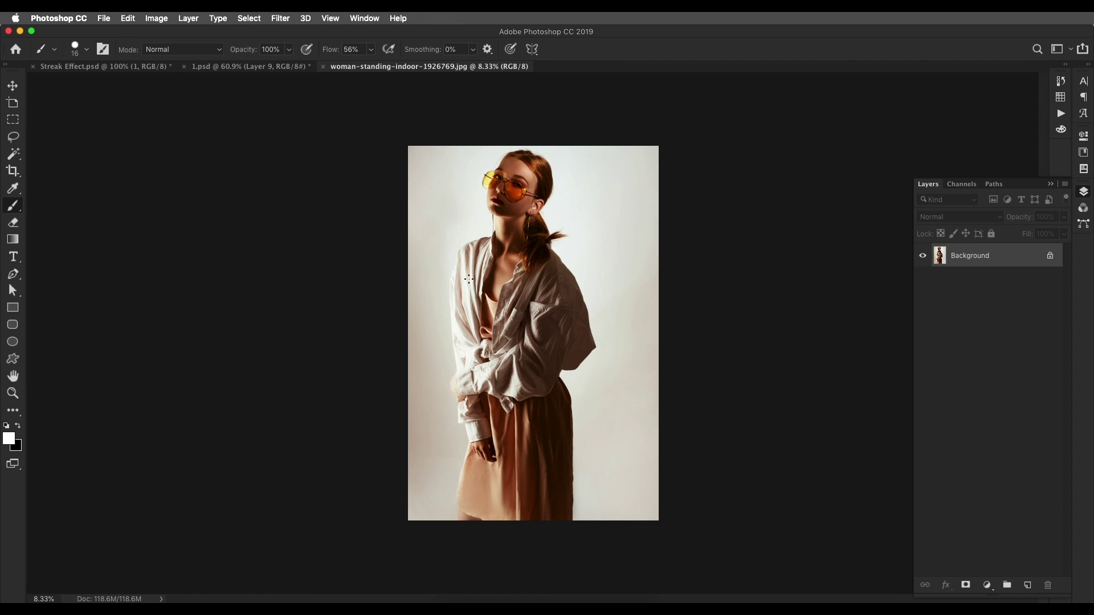
Unlock the photo's Background layer and select the woman with Select Subject
click(12, 87)
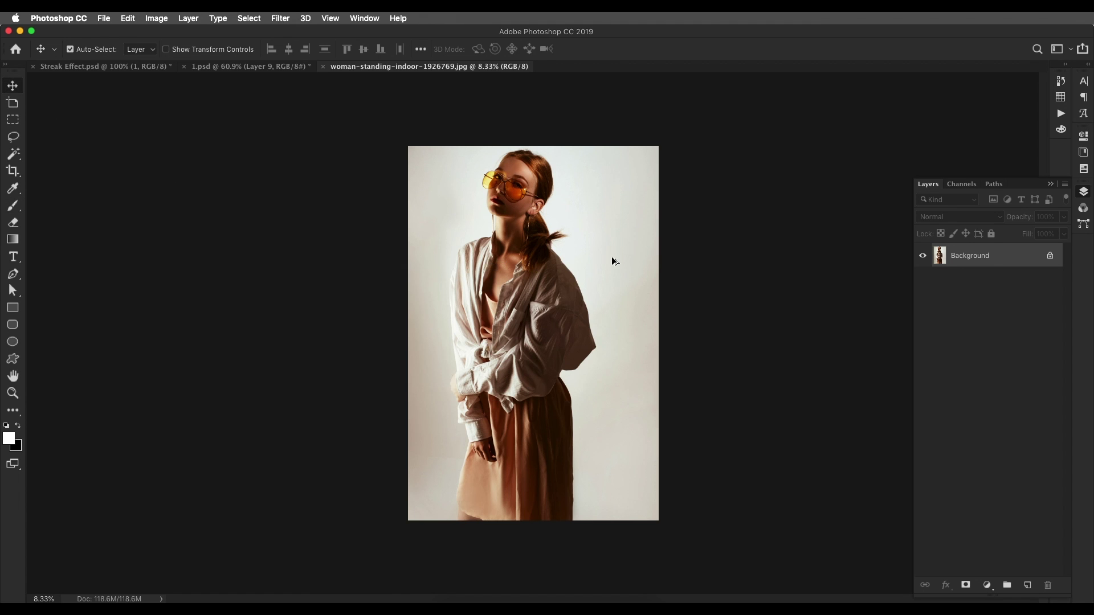
scroll(614, 261, up, 5)
drag(604, 262, 578, 285)
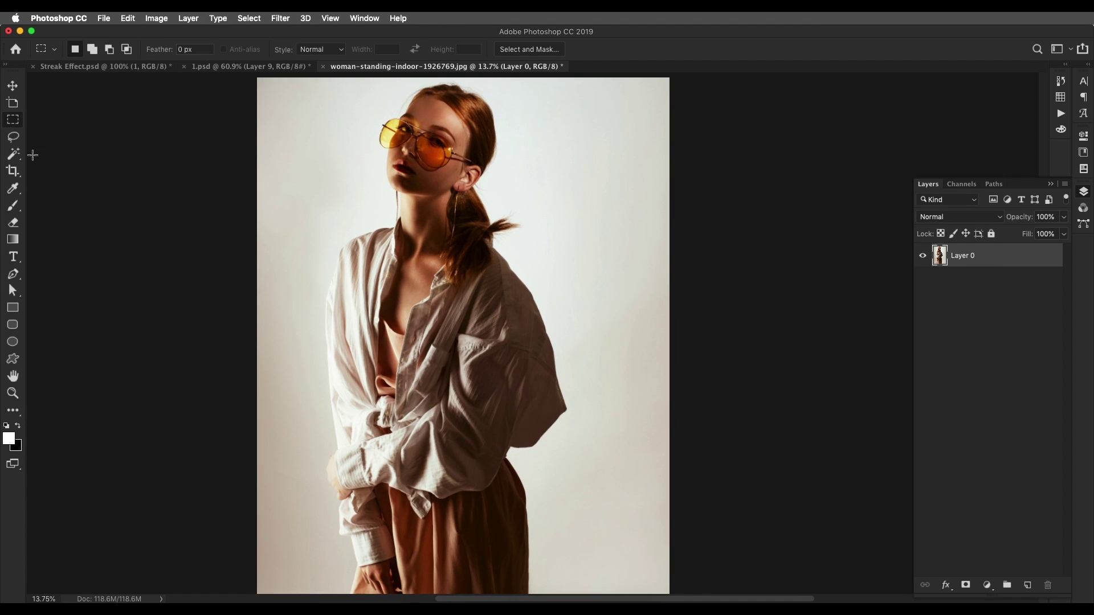
click(13, 154)
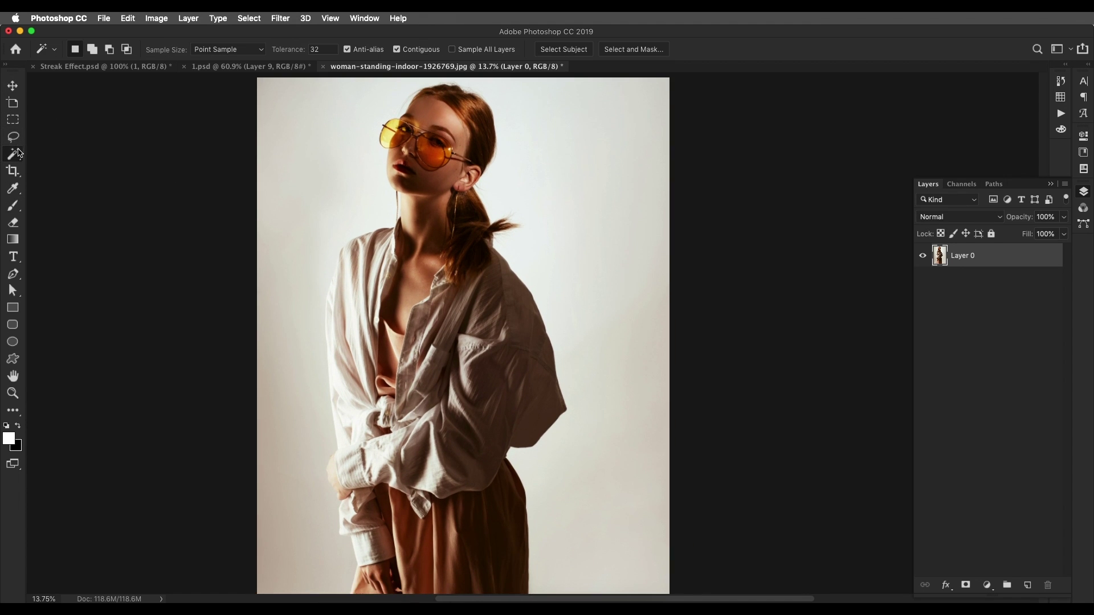
click(577, 50)
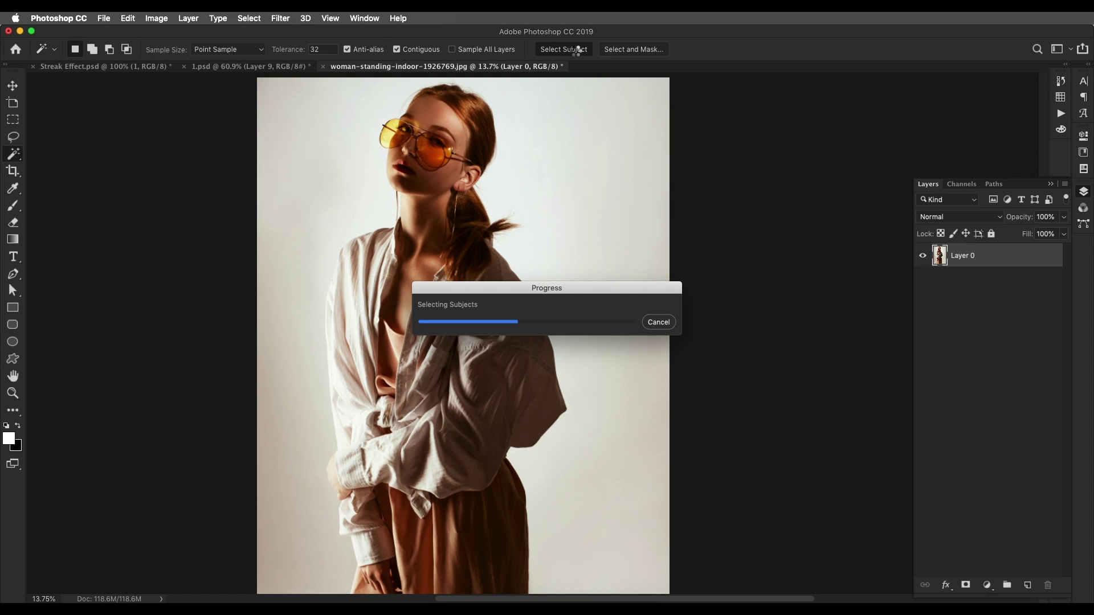
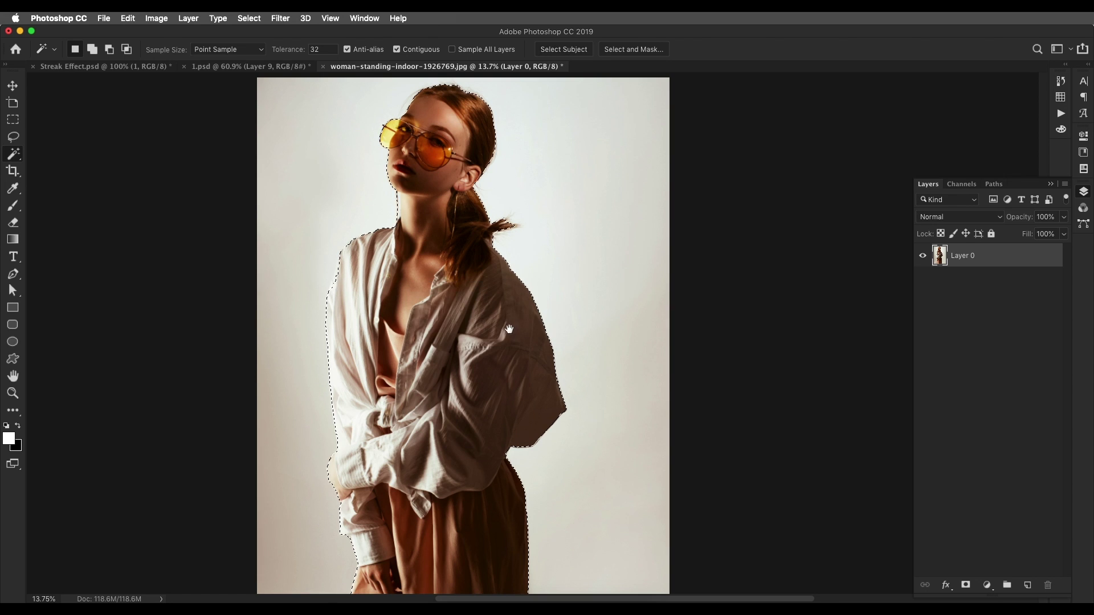
Open the woman's selection in Select and Mask and enlarge the Refine Edge Brush to 250 px
drag(508, 328, 531, 363)
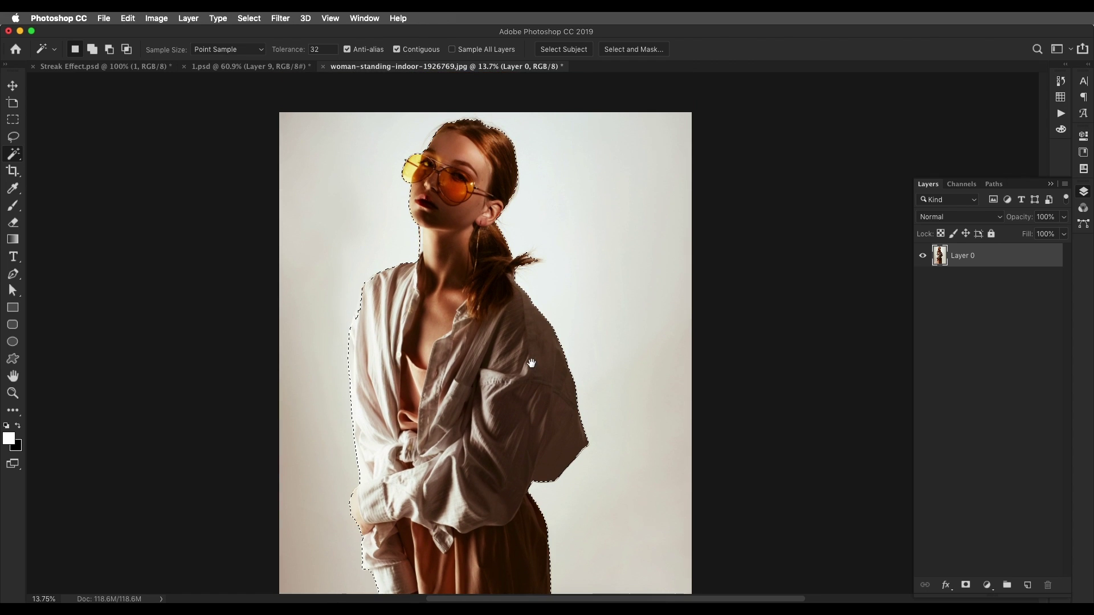
click(635, 50)
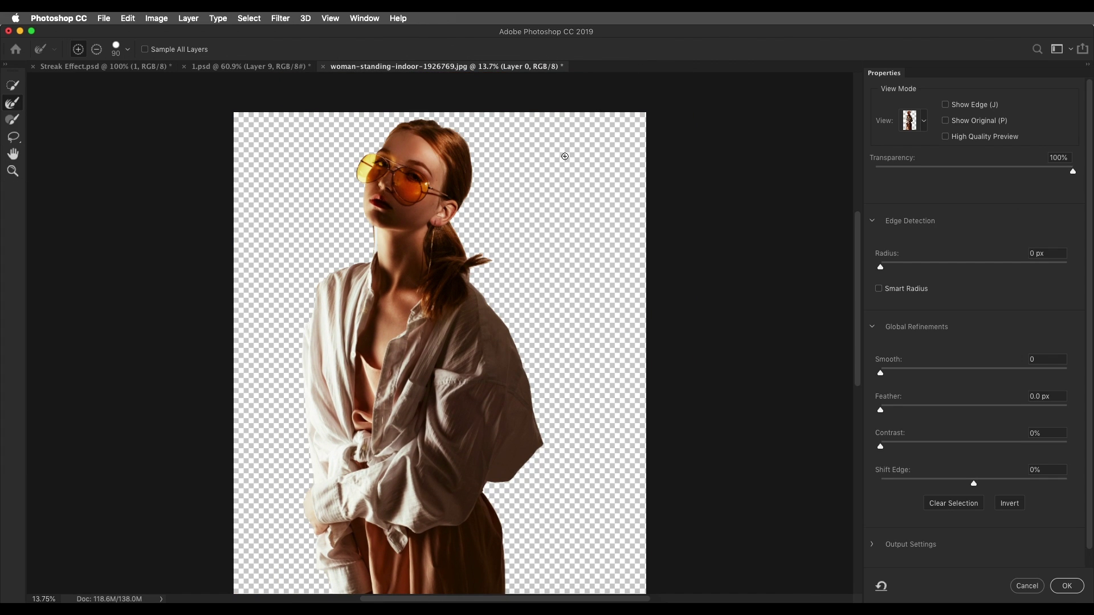
scroll(459, 236, up, 3)
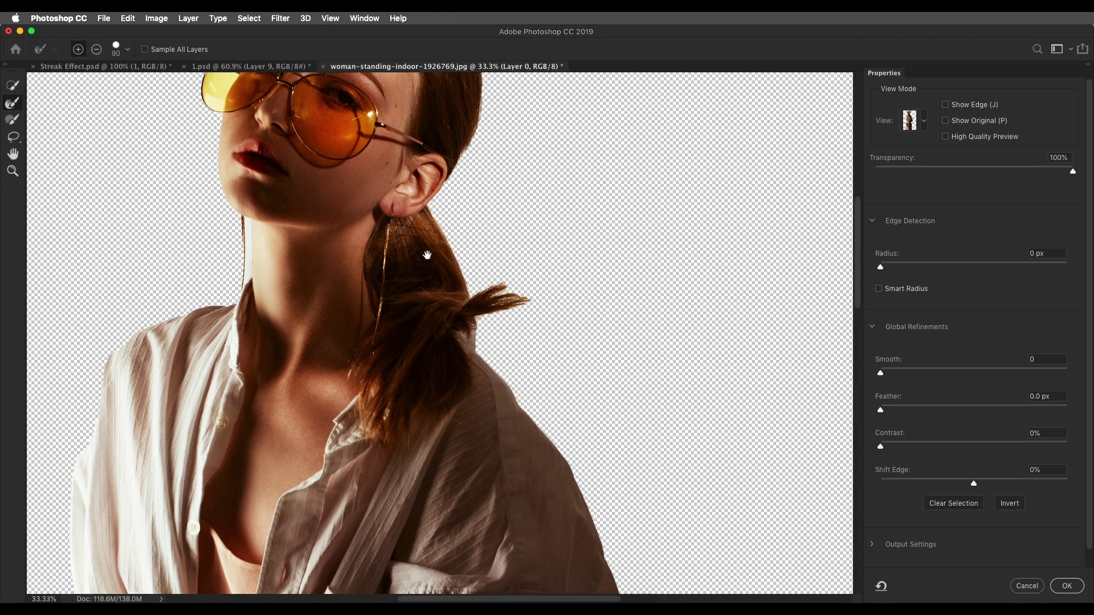
drag(499, 269, 421, 429)
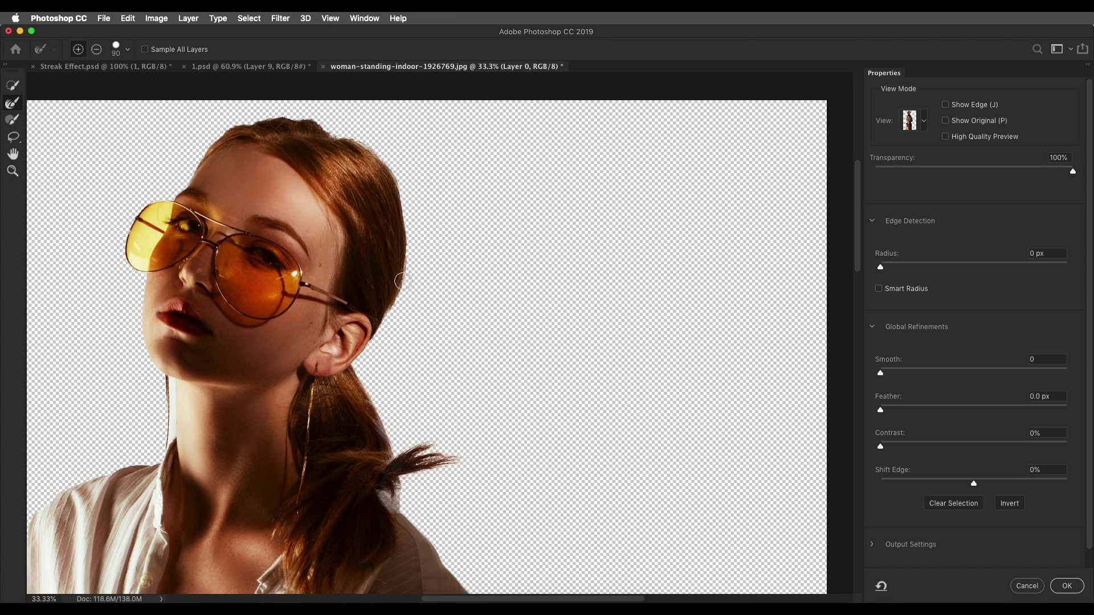
key(bracketright)
key(bracketright)
key(bracketright)
key(bracketright)
key(bracketright)
key(bracketright)
Brush along the edges of the woman's hair, earring, shirt and skirt to refine the cutout
mouse_move(387, 326)
mouse_down()
mouse_move(416, 247)
mouse_move(331, 110)
mouse_move(218, 113)
mouse_up()
scroll(391, 244, down, 10)
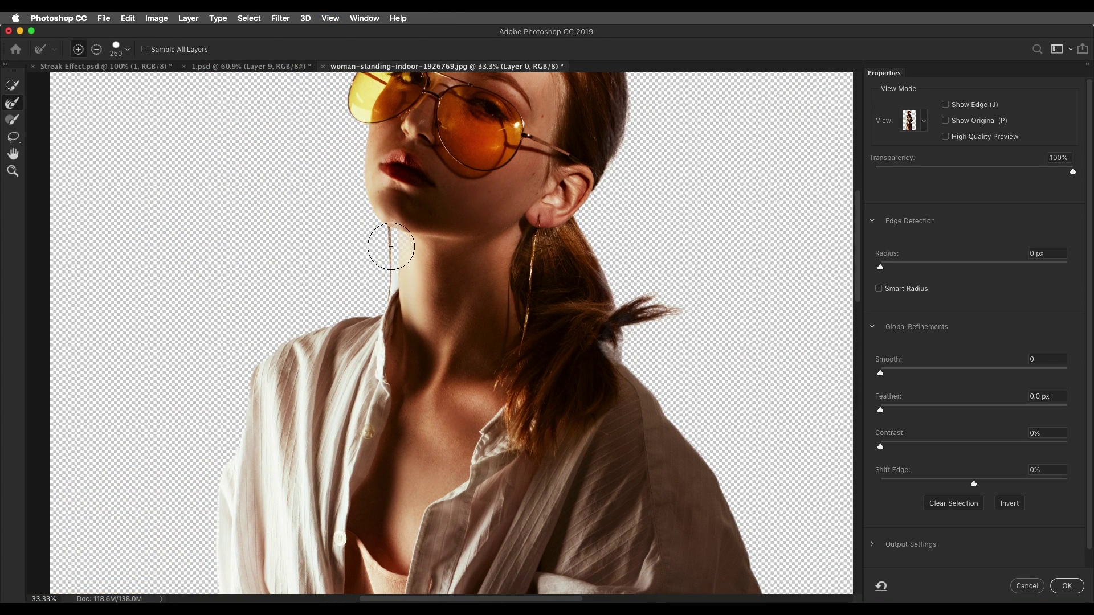
scroll(439, 245, left, 4)
scroll(445, 404, up, 5)
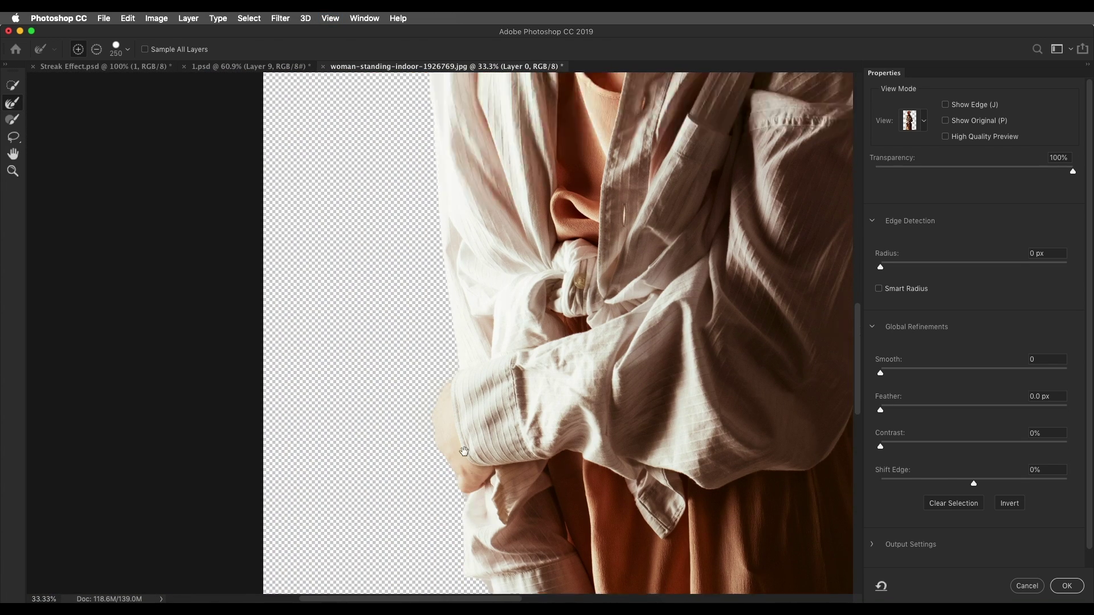
scroll(435, 444, down, 10)
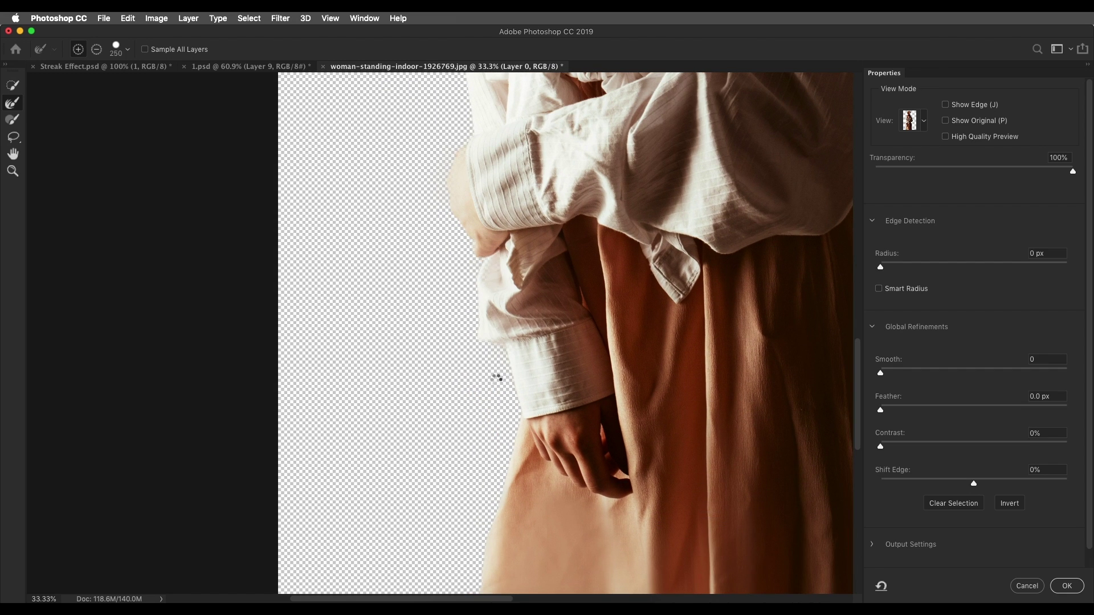
scroll(471, 285, down, 5)
scroll(466, 318, right, 8)
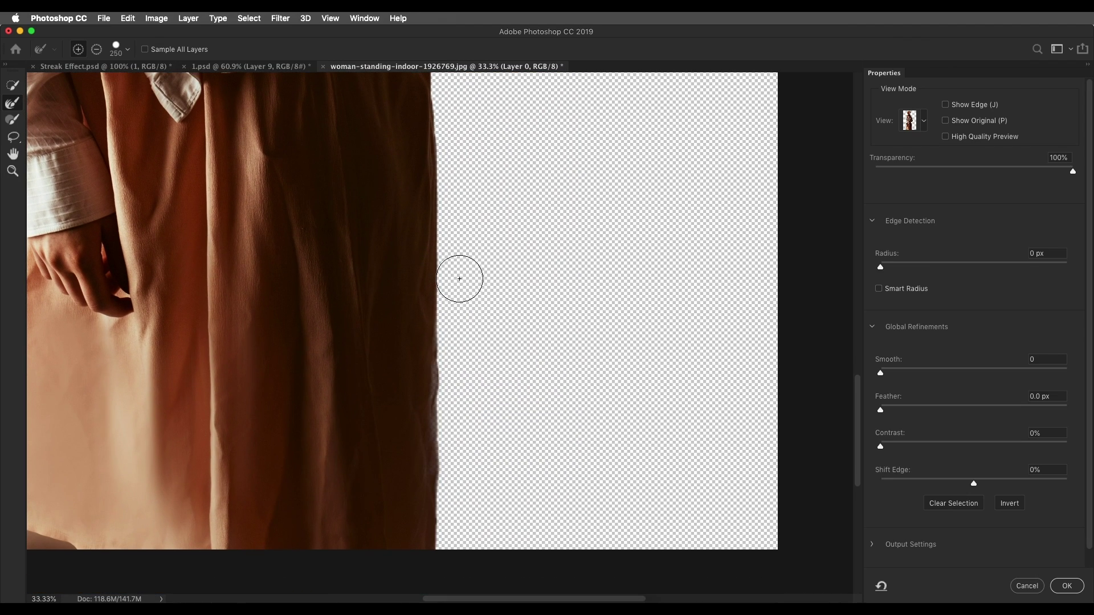
scroll(520, 349, up, 5)
scroll(532, 329, right, 2)
scroll(531, 329, up, 8)
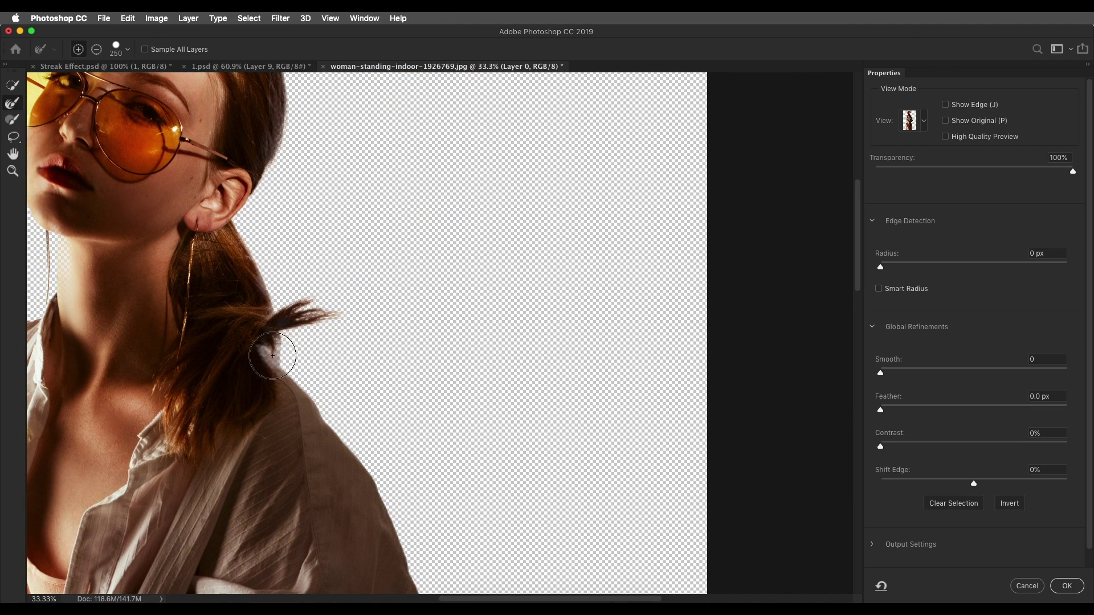
scroll(452, 306, down, 3)
scroll(487, 310, left, 2)
scroll(490, 317, up, 2)
scroll(496, 325, left, 2)
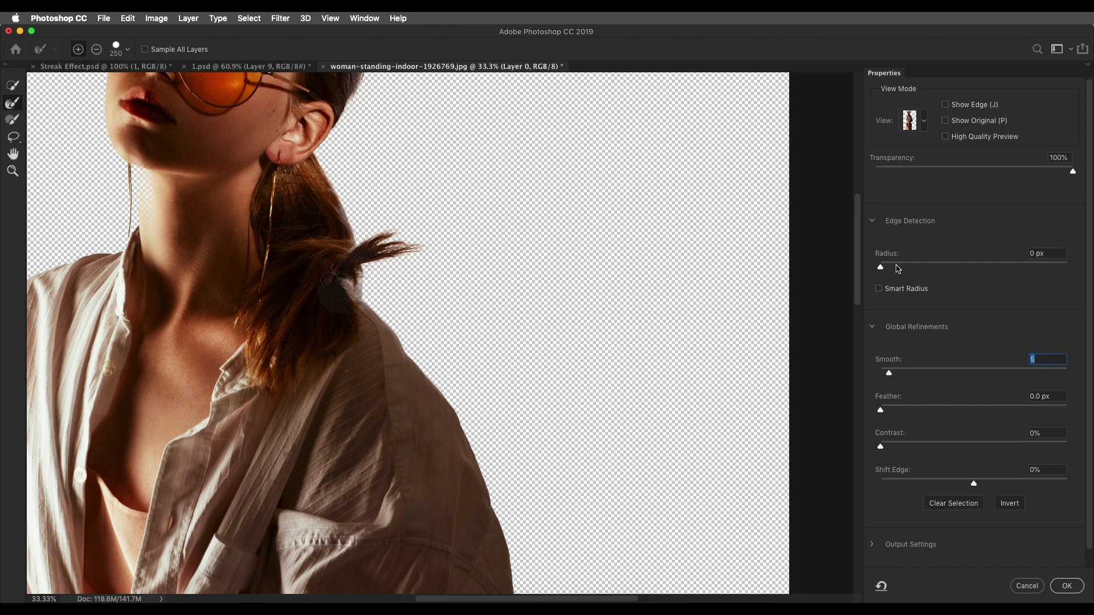
Apply the refinement with a Radius of 1 px and Smooth of 5, and turn the selection into a layer mask
drag(898, 269, 895, 267)
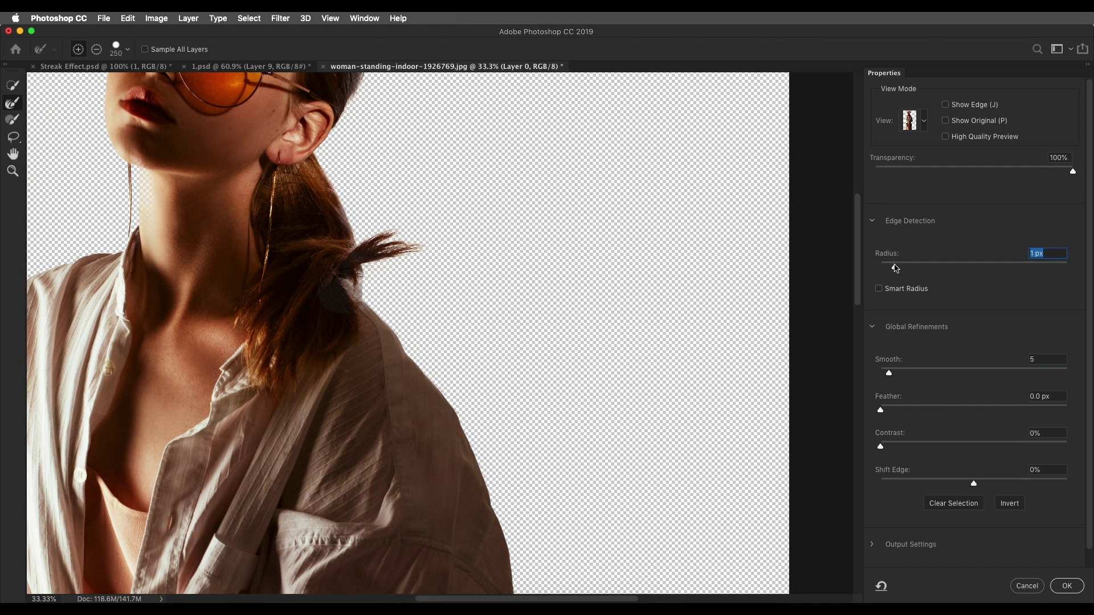
click(1065, 585)
drag(647, 378, 636, 350)
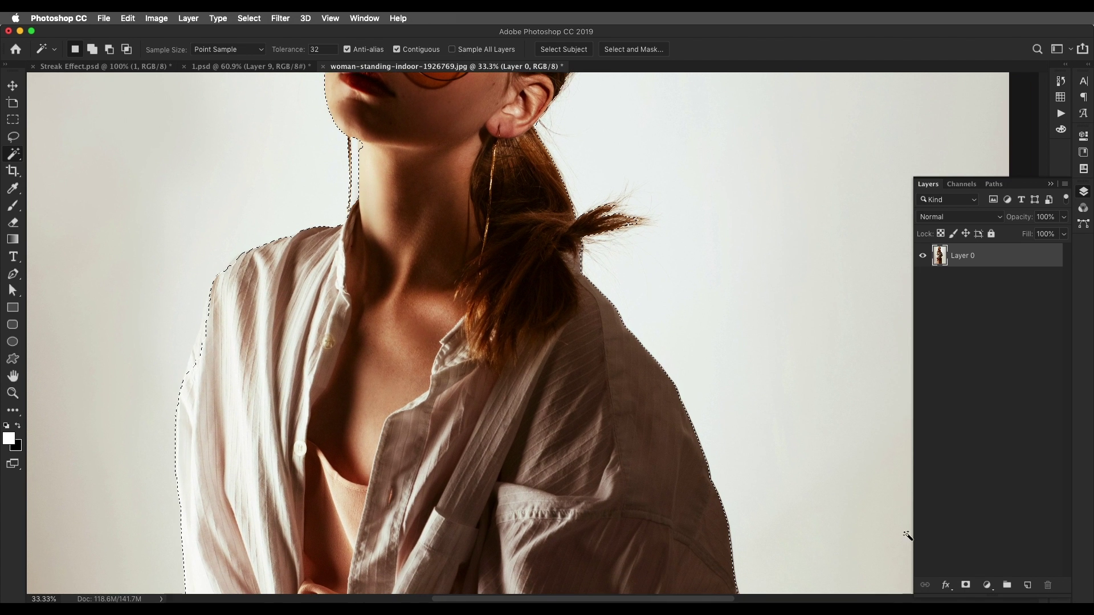
click(966, 586)
Display Layer 0's mask on its own and choose the Burn Tool
drag(661, 278, 652, 317)
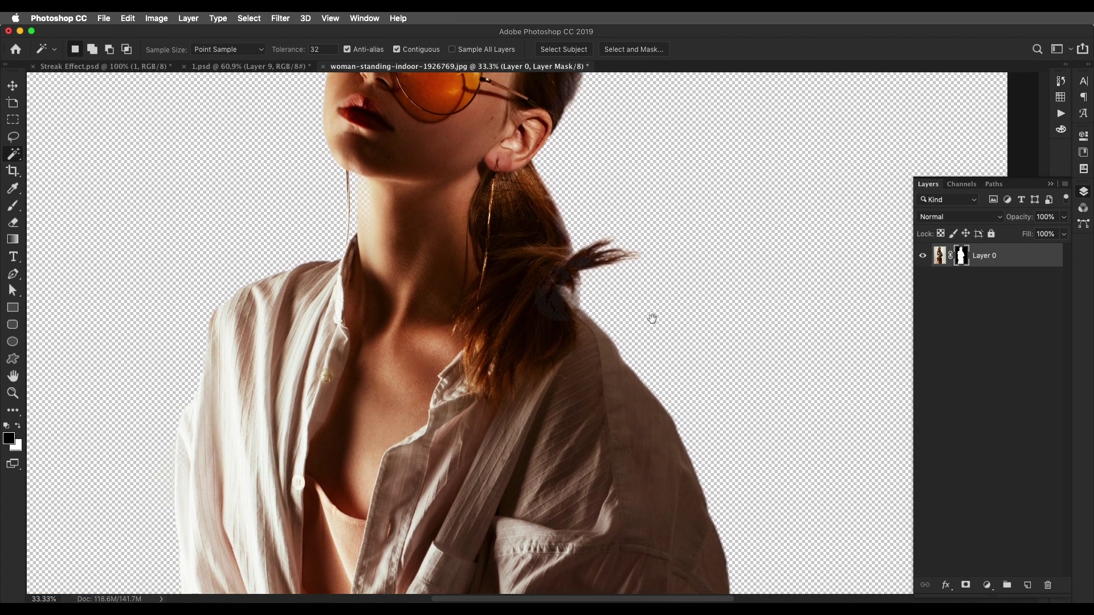
alt+click(961, 257)
scroll(629, 264, left, 1)
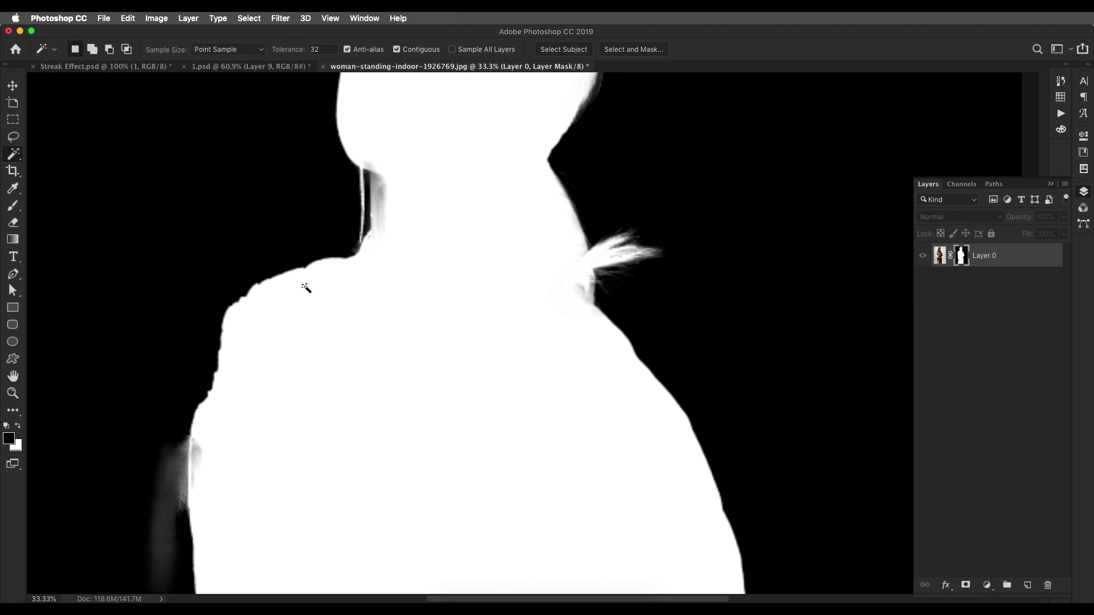
key(r)
click(13, 411)
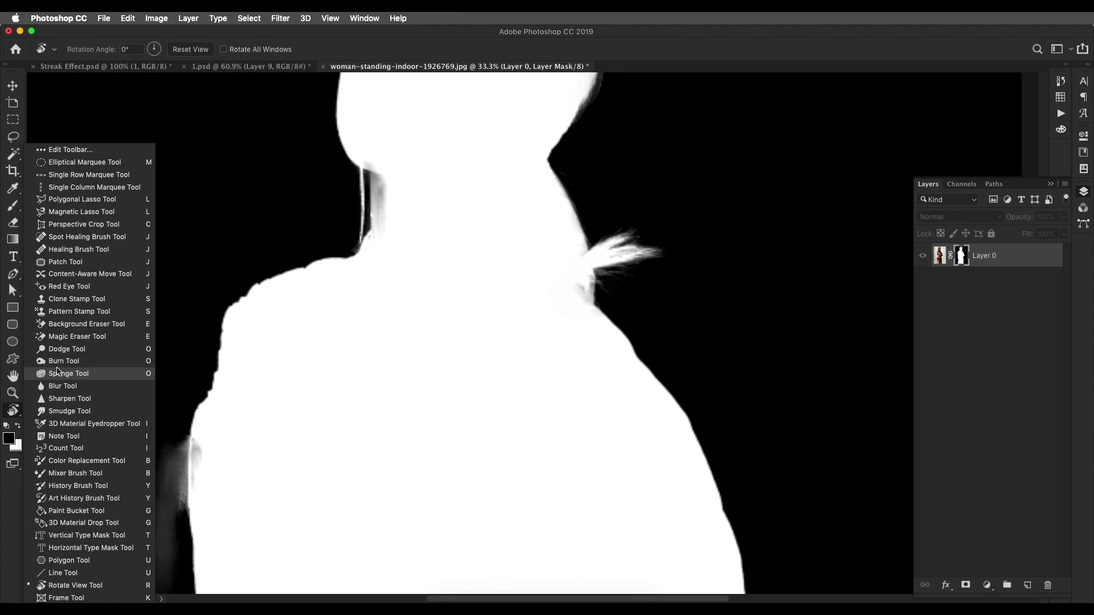
click(57, 361)
Burn away the grey haze outside the woman's arm in the mask and enlarge the brush to 175 px
scroll(188, 404, down, 5)
scroll(188, 403, left, 2)
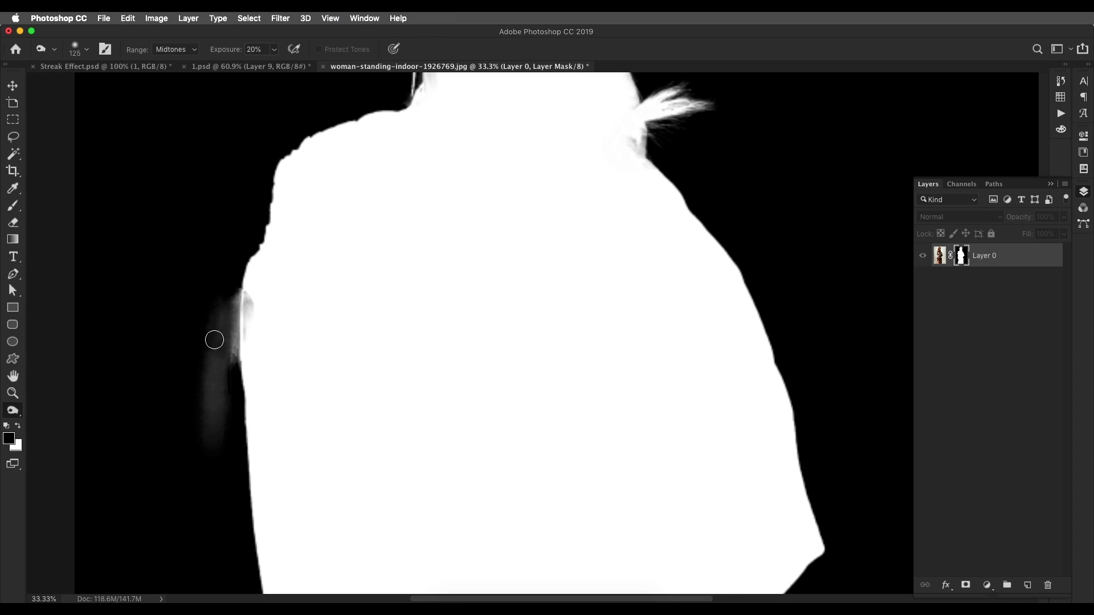
mouse_move(215, 340)
mouse_down()
mouse_move(217, 393)
mouse_move(236, 319)
mouse_up()
key(bracketright)
key(bracketright)
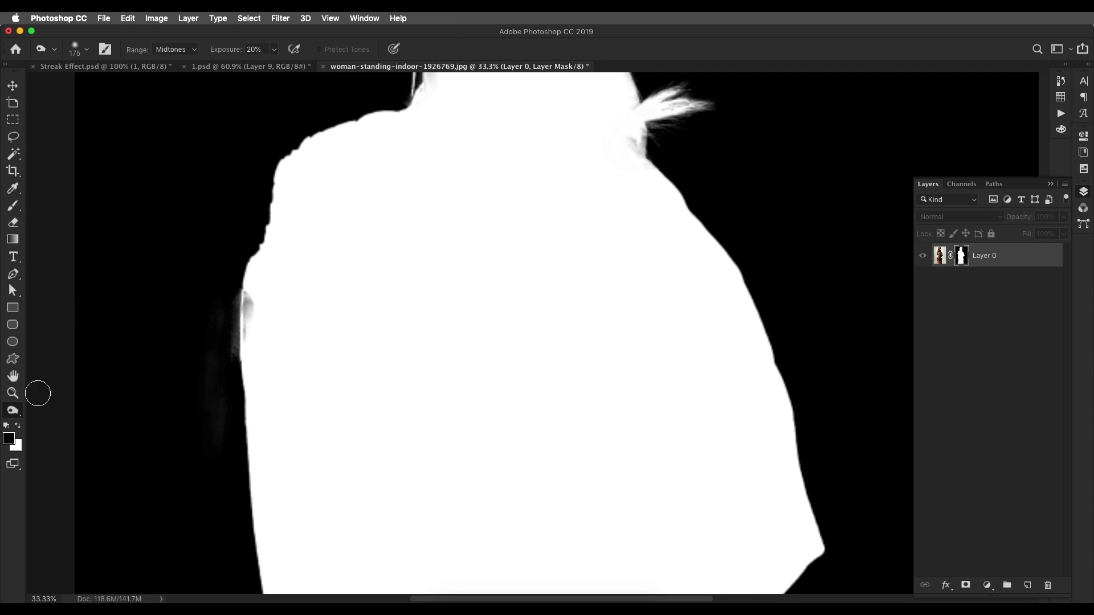
Dodge the grey patches just inside the woman's upper arm and neck edges in the mask to white
click(13, 411)
click(57, 354)
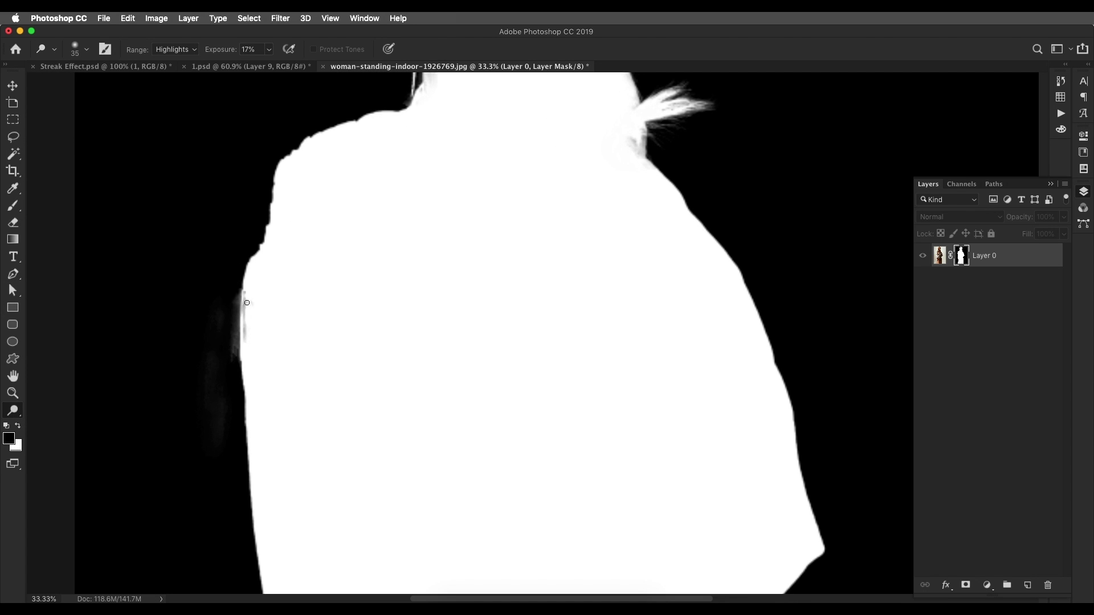
drag(249, 297, 247, 337)
scroll(306, 290, up, 4)
scroll(306, 290, right, 2)
drag(319, 281, 315, 257)
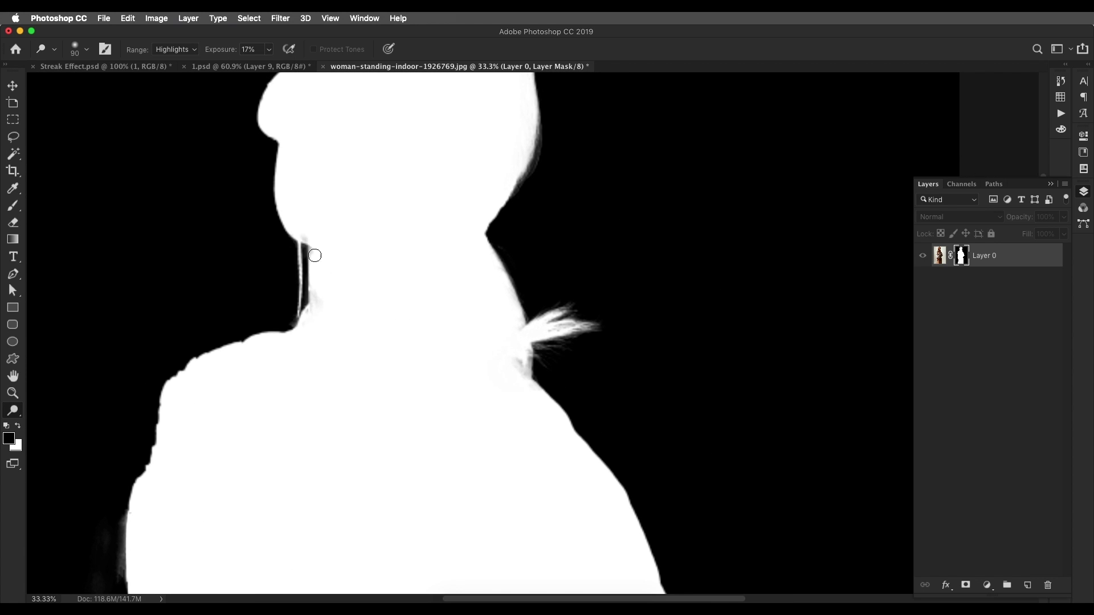
Dodge the grey spots inside the silhouette's lower edge, from the arm and cuff down along the skirt
scroll(313, 259, down, 12)
scroll(313, 259, left, 2)
drag(281, 295, 277, 314)
drag(306, 377, 297, 379)
scroll(319, 317, up, 1)
scroll(320, 317, down, 1)
drag(253, 203, 249, 234)
scroll(351, 384, down, 8)
scroll(351, 384, left, 1)
mouse_move(303, 444)
mouse_down()
mouse_move(309, 385)
mouse_move(285, 494)
mouse_move(313, 481)
mouse_up()
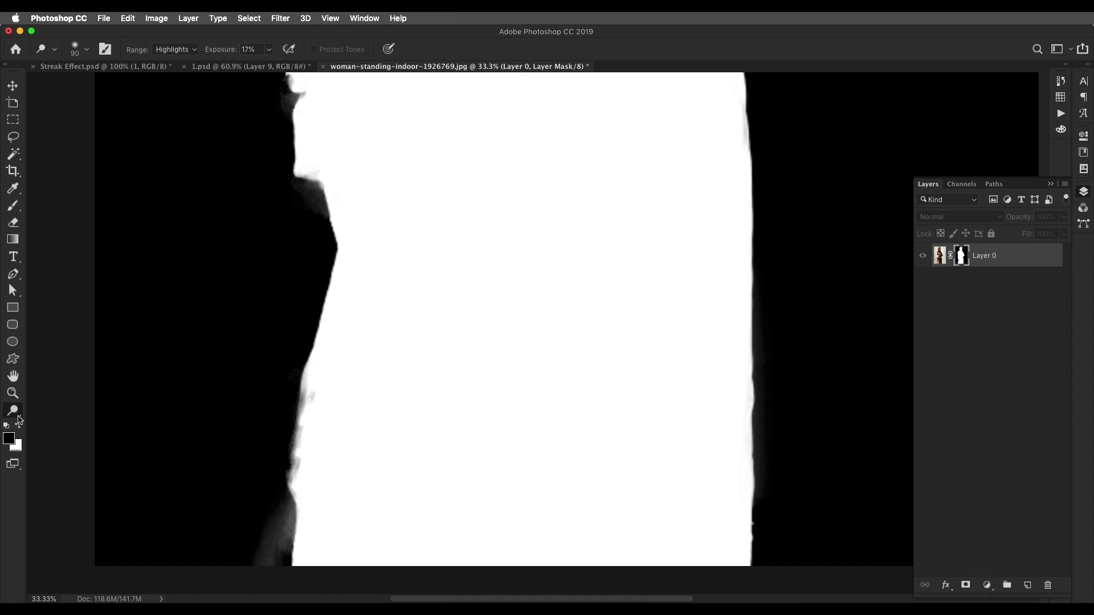
Burn the remaining grey residue outside both lower edges of the silhouette to black with the Burn Tool
click(19, 420)
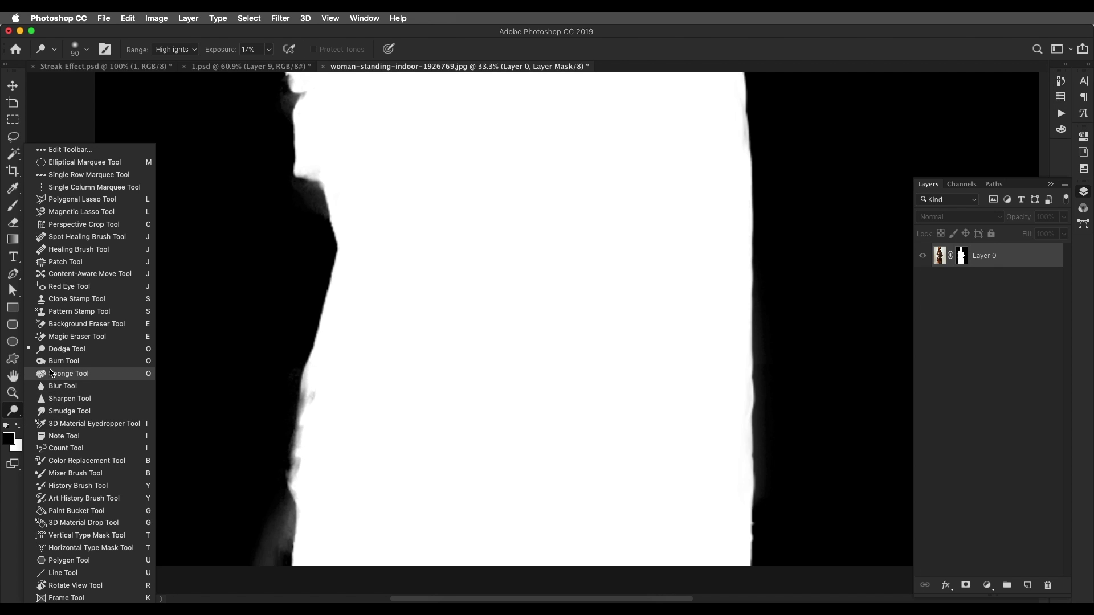
click(51, 362)
mouse_move(237, 452)
mouse_down()
mouse_move(281, 517)
mouse_move(372, 322)
mouse_move(370, 252)
mouse_move(362, 320)
mouse_up()
drag(279, 188, 254, 228)
drag(767, 570, 529, 374)
drag(518, 417, 516, 384)
scroll(516, 384, up, 8)
scroll(516, 384, left, 4)
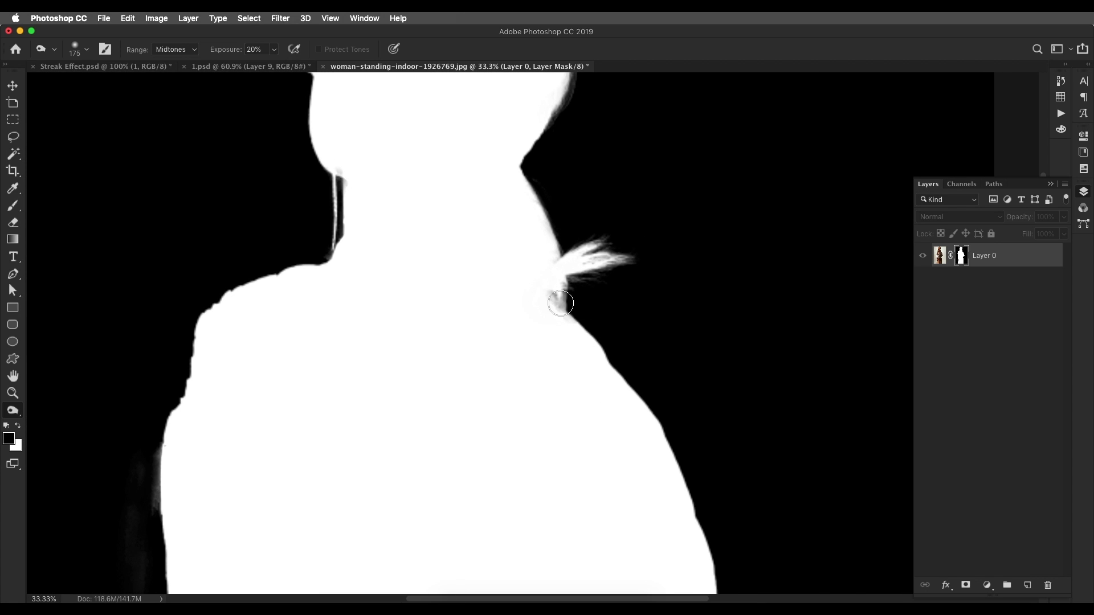
Leave the mask view and bring the masked cutout of the woman into Artboard 2 of 1.psd
key(super+0)
key(b)
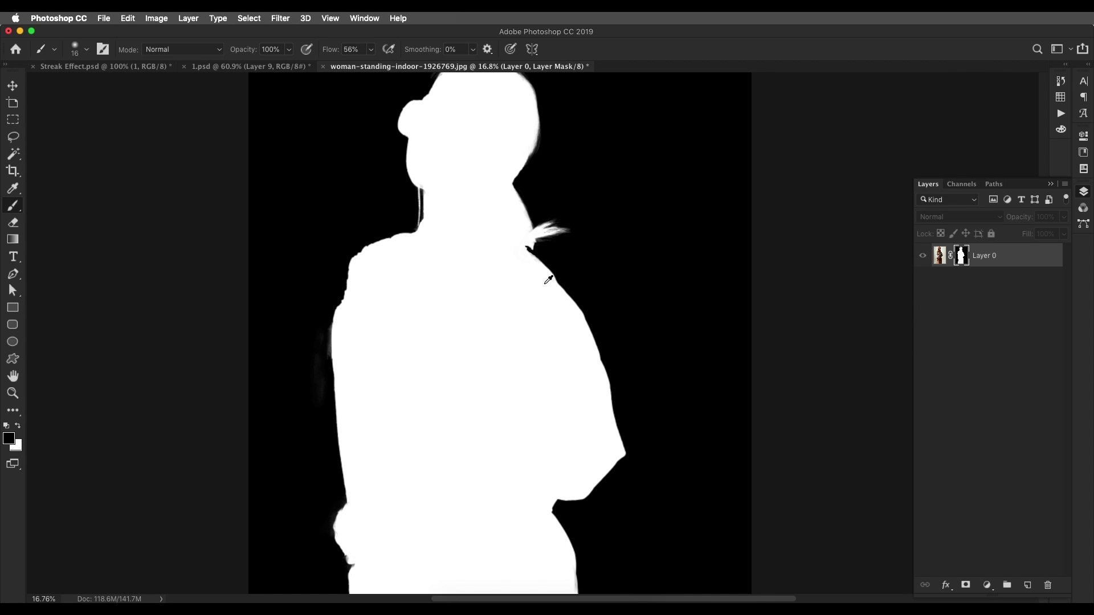
scroll(549, 280, down, 2)
scroll(551, 282, up, 2)
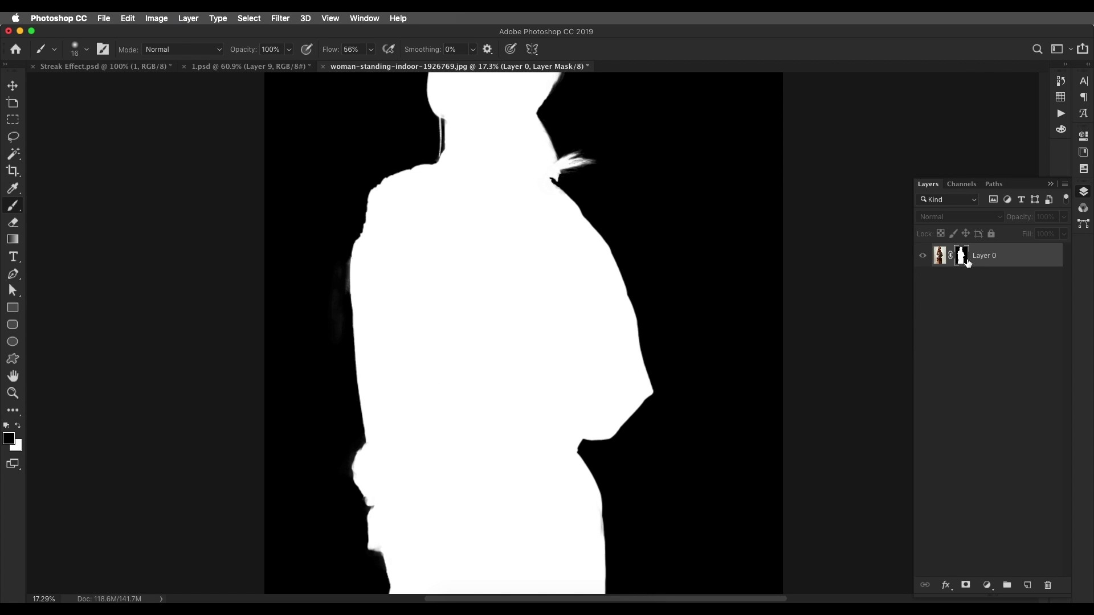
scroll(747, 290, down, 5)
alt+click(960, 258)
scroll(593, 287, down, 3)
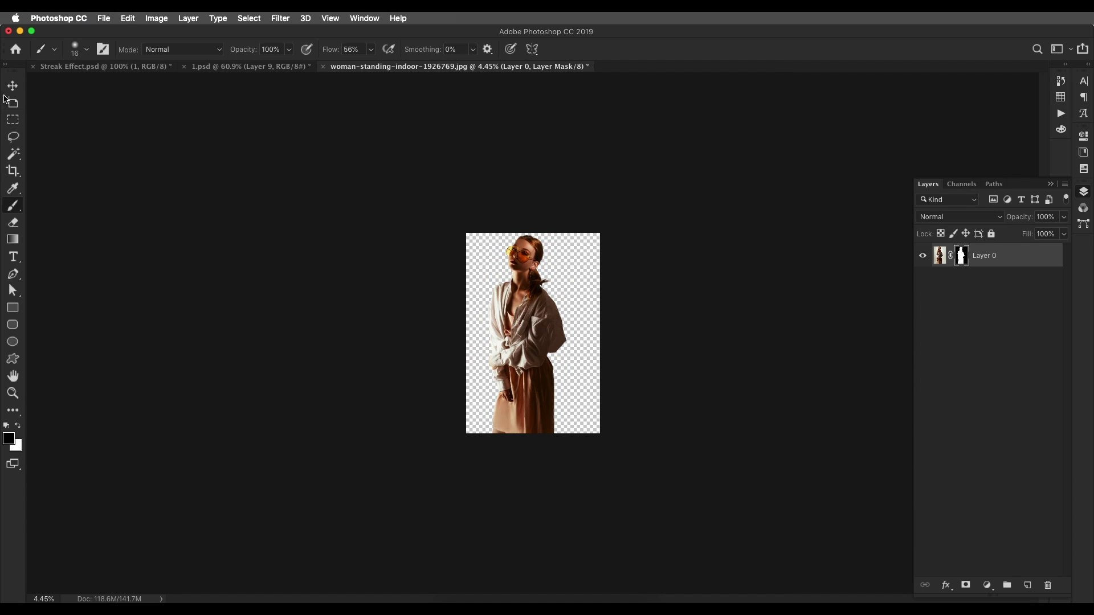
key(v)
drag(520, 325, 682, 321)
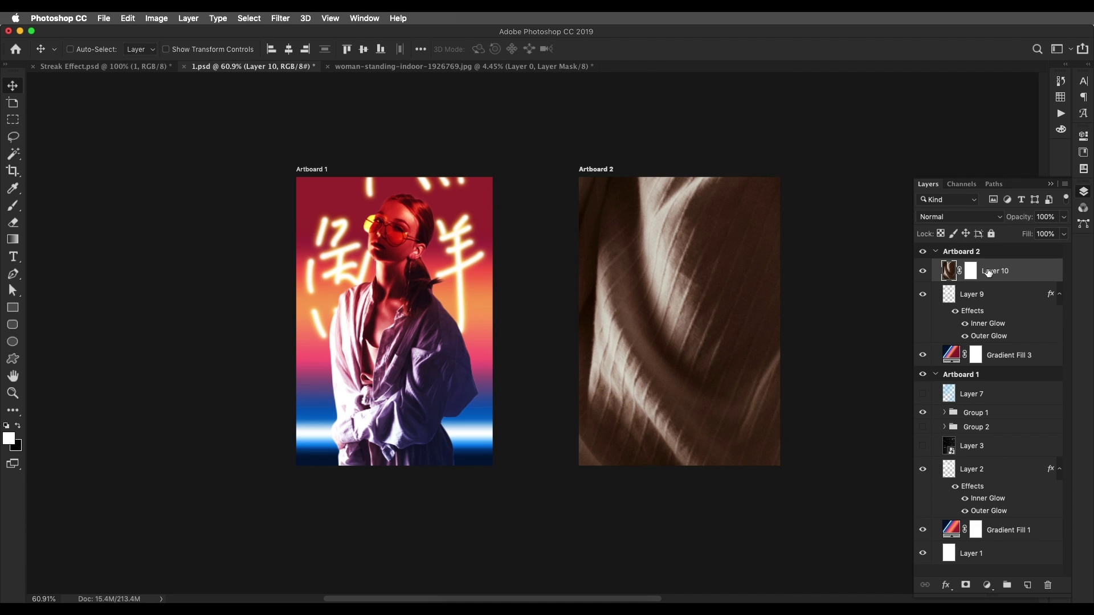
Convert the woman's layer to a smart object, then scale it proportionally and position it on Artboard 2 to match Artboard 1
right_click(1020, 280)
click(873, 260)
drag(682, 129, 462, 510)
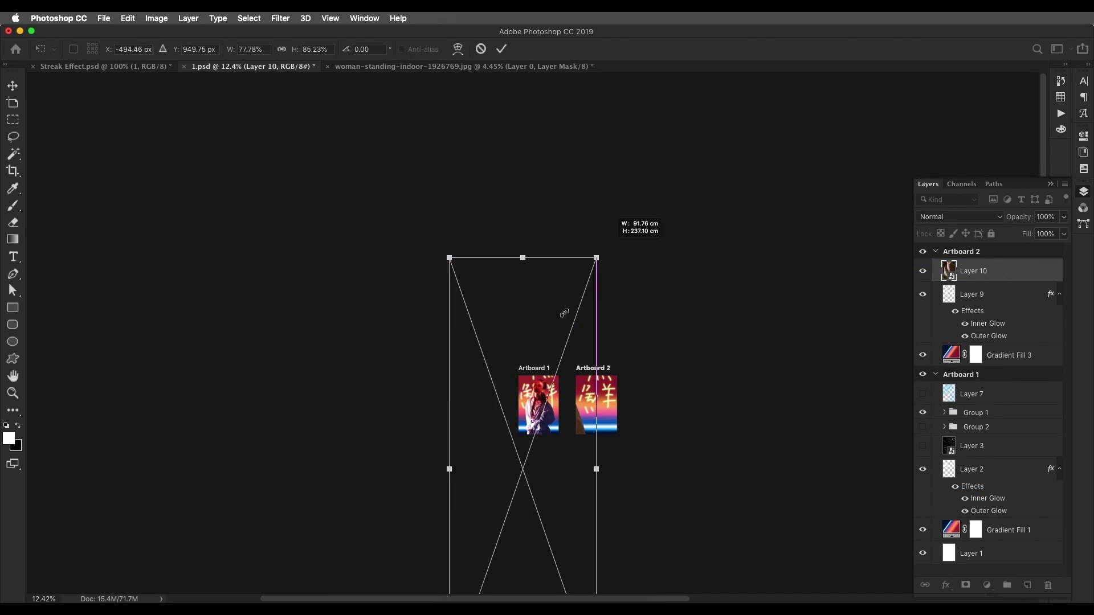
drag(484, 570, 604, 419)
scroll(620, 422, up, 10)
drag(593, 188, 549, 258)
drag(562, 323, 563, 347)
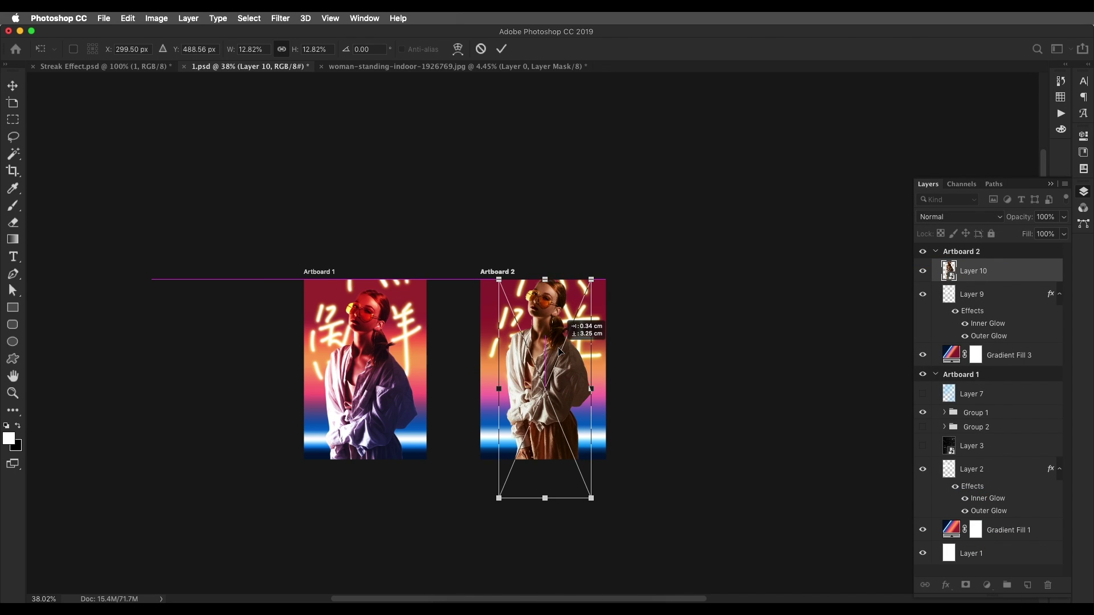
scroll(560, 355, up, 5)
scroll(527, 337, up, 5)
key(Return)
scroll(523, 344, left, 10)
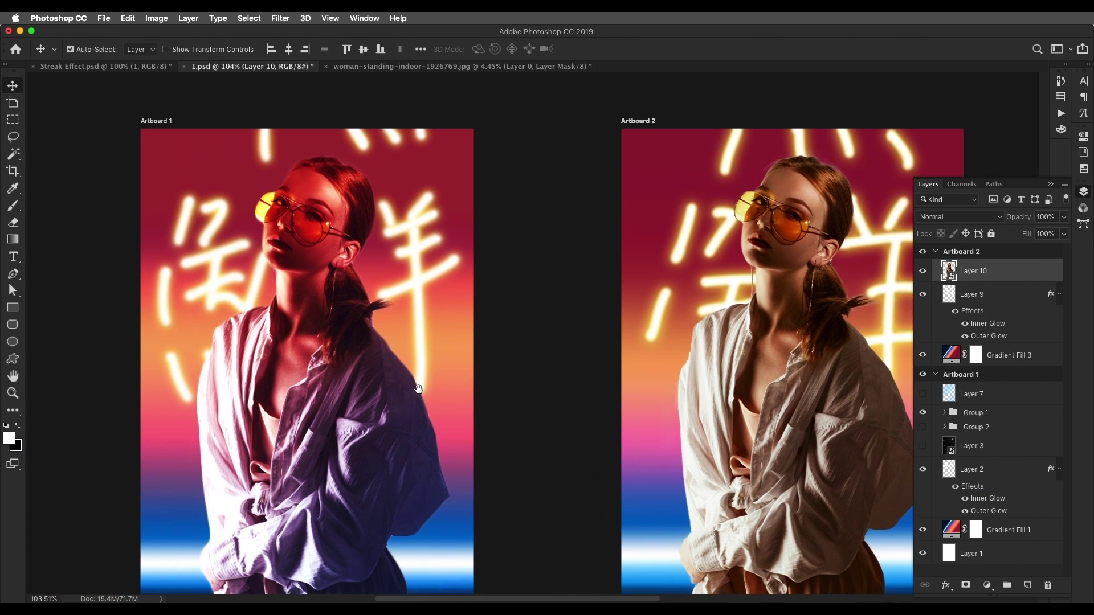
scroll(426, 325, right, 8)
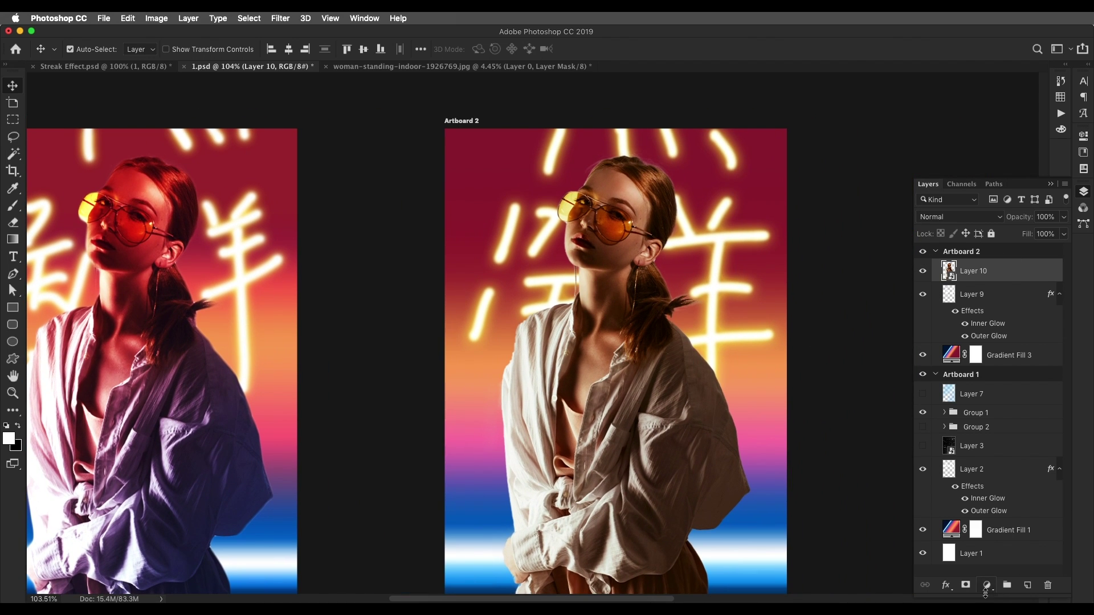
Add a Gradient Fill layer above the woman using the Violet, Orange preset with a Scale of 16%
click(986, 592)
click(984, 388)
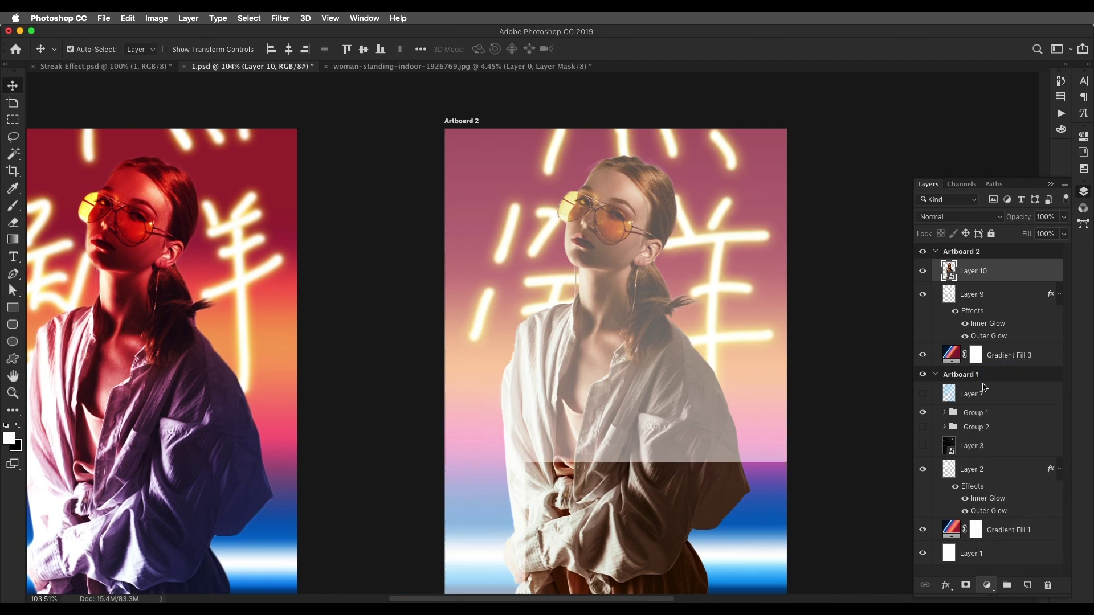
click(896, 113)
click(824, 183)
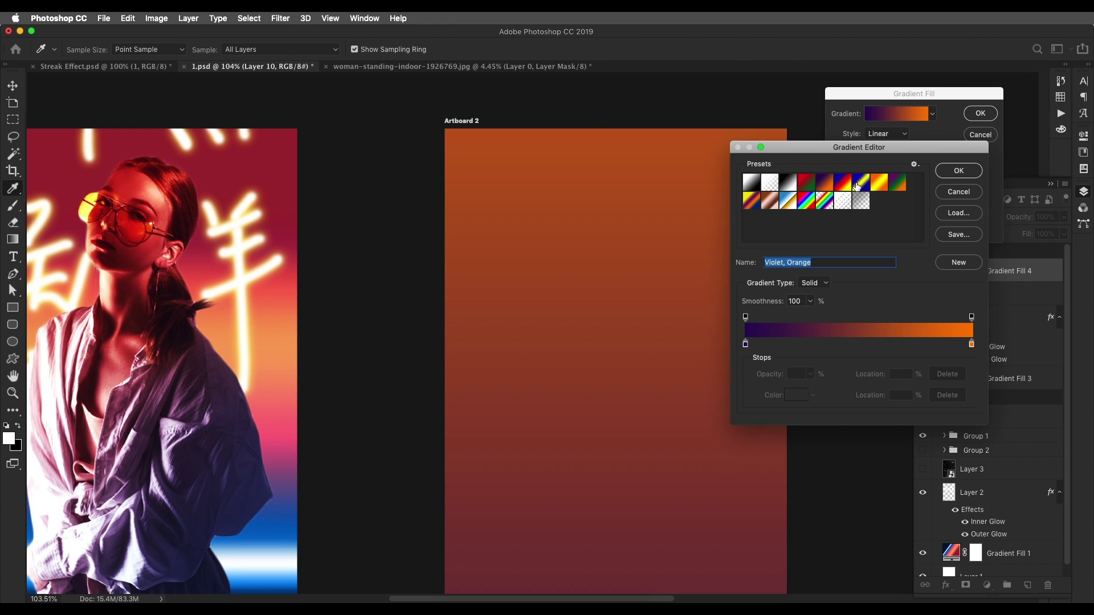
click(947, 175)
click(884, 160)
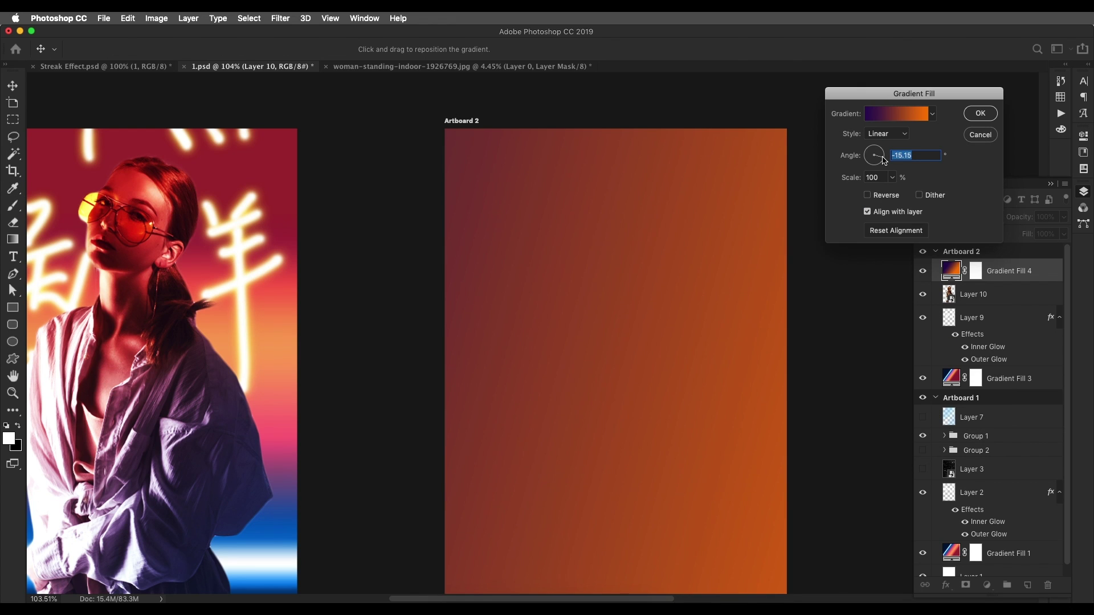
click(884, 178)
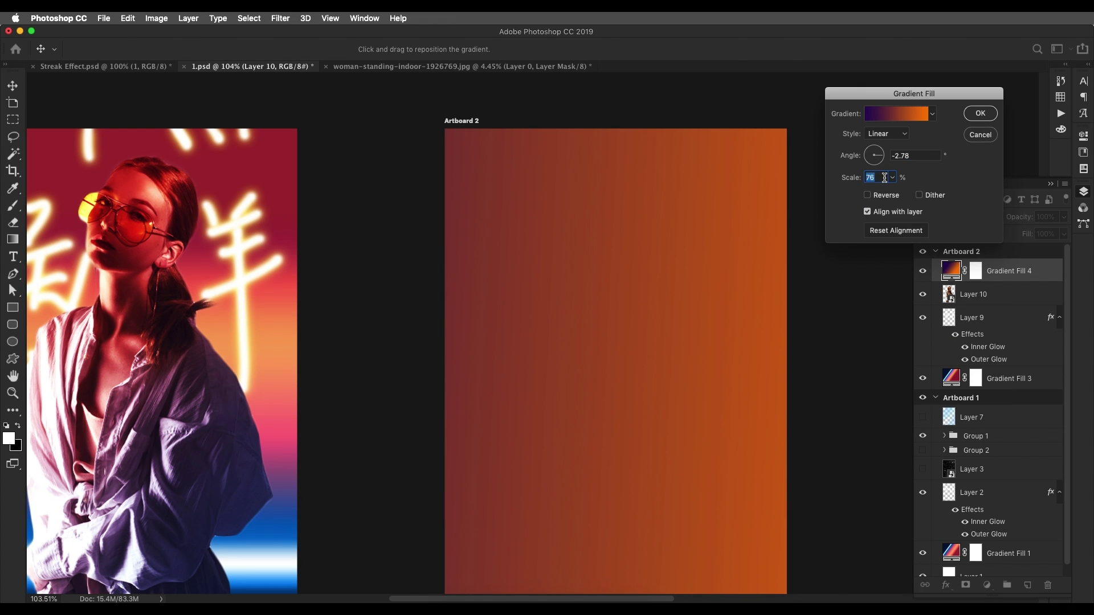
text(16)
Set the gradient's angle to -173.79°, shift its transition so orange covers the woman's lit side, and apply the fill
drag(555, 315, 690, 312)
click(868, 160)
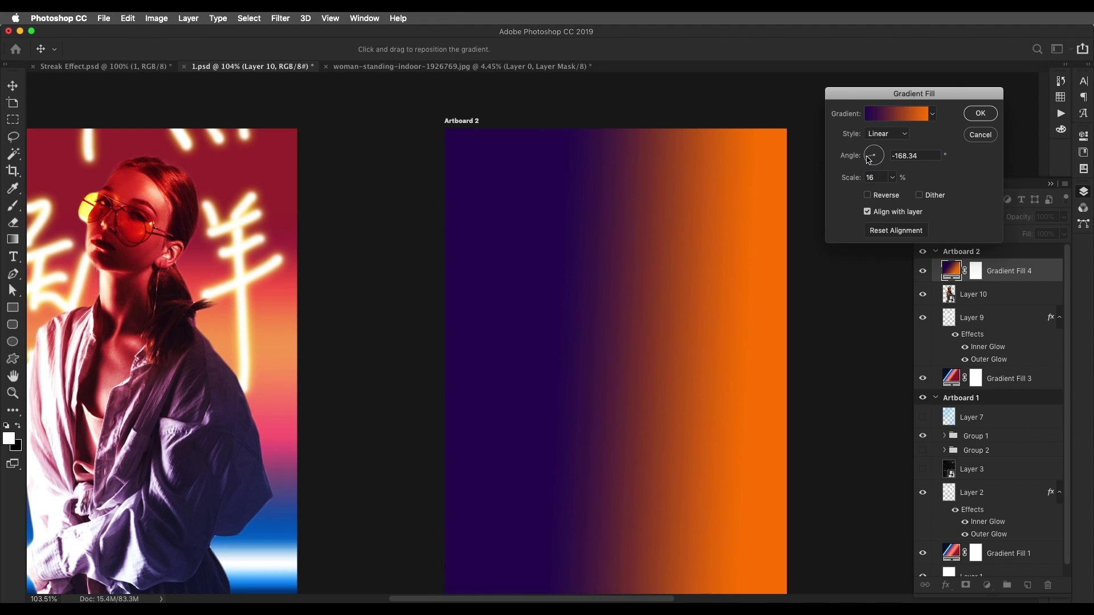
drag(869, 160, 869, 160)
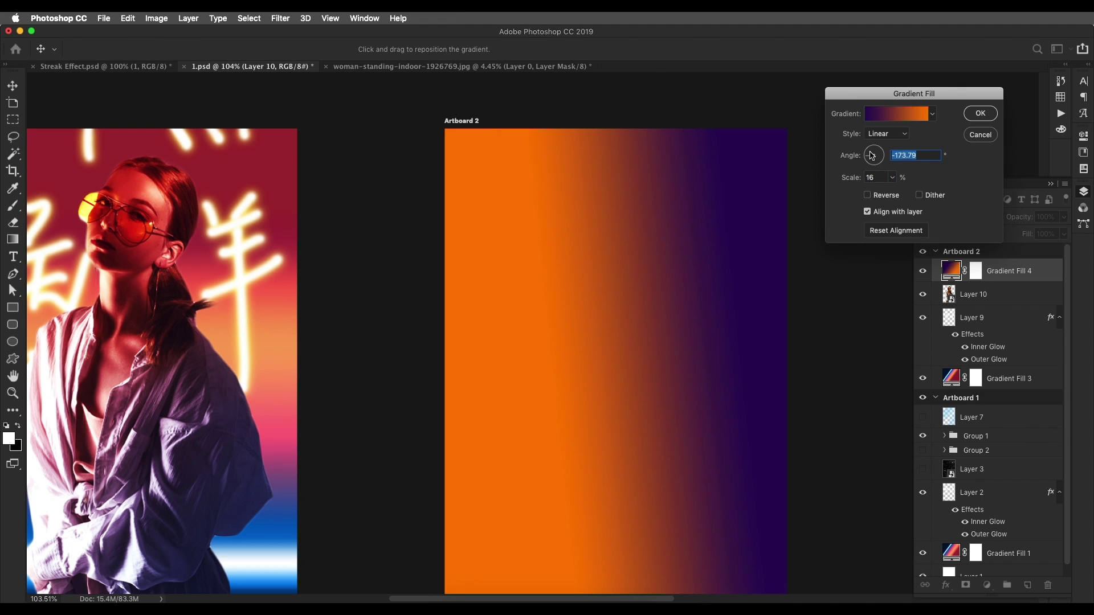
drag(590, 333, 564, 334)
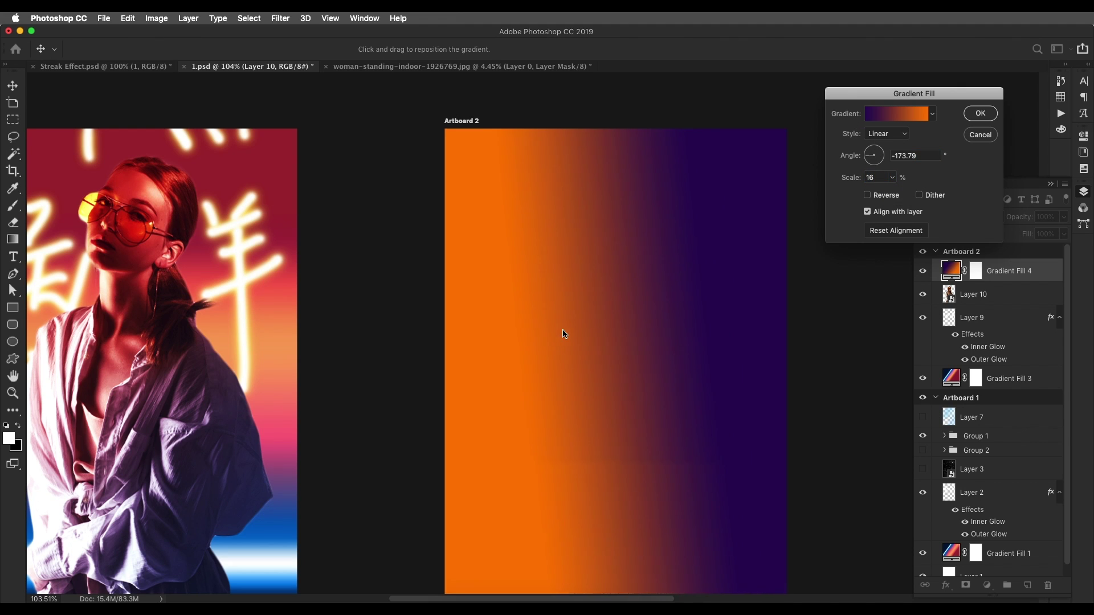
click(980, 113)
Set Gradient Fill 4 to Soft Light blending and clip it to the woman's Layer 10
click(961, 220)
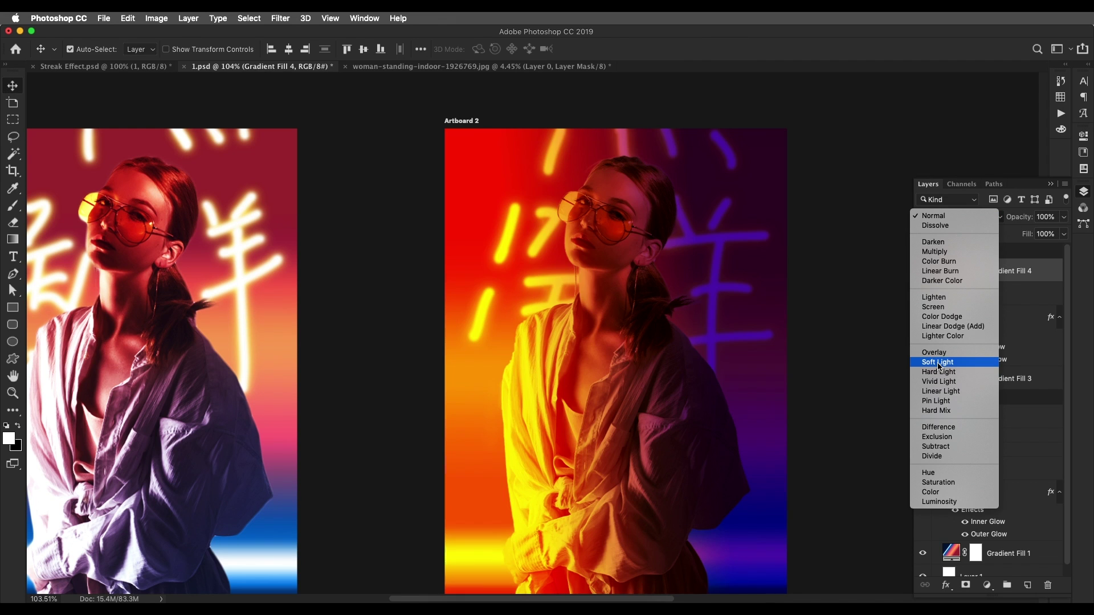
click(939, 363)
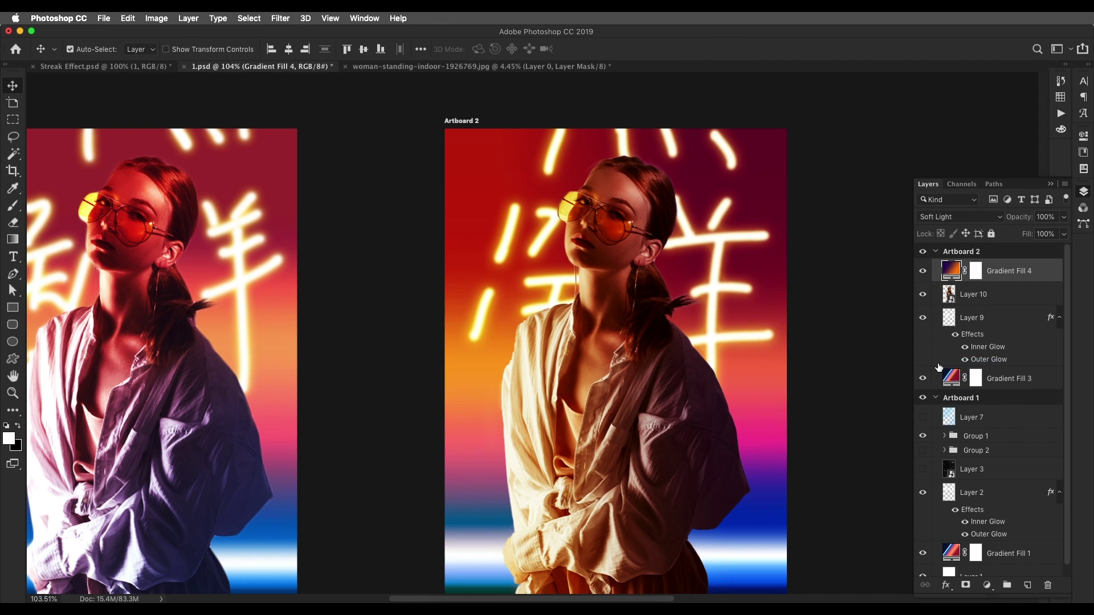
alt+click(954, 282)
drag(631, 385, 714, 364)
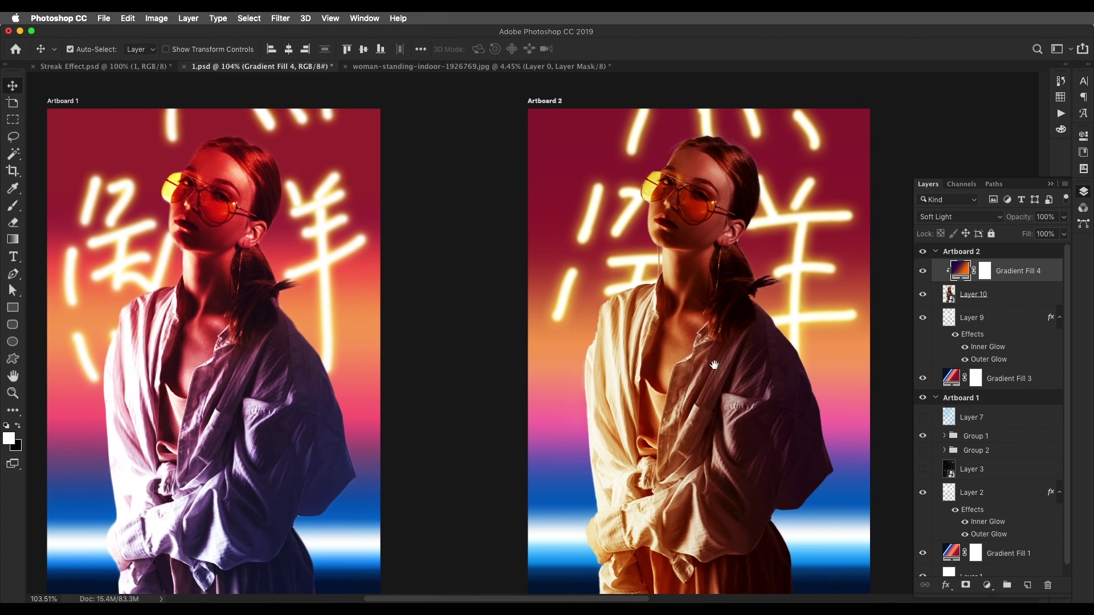
Hide the Levels, Curves and Hue/Saturation adjustments in Artboard 1's Group 1 to compare the effect of its gradient fill alone
click(311, 392)
scroll(970, 483, down, 2)
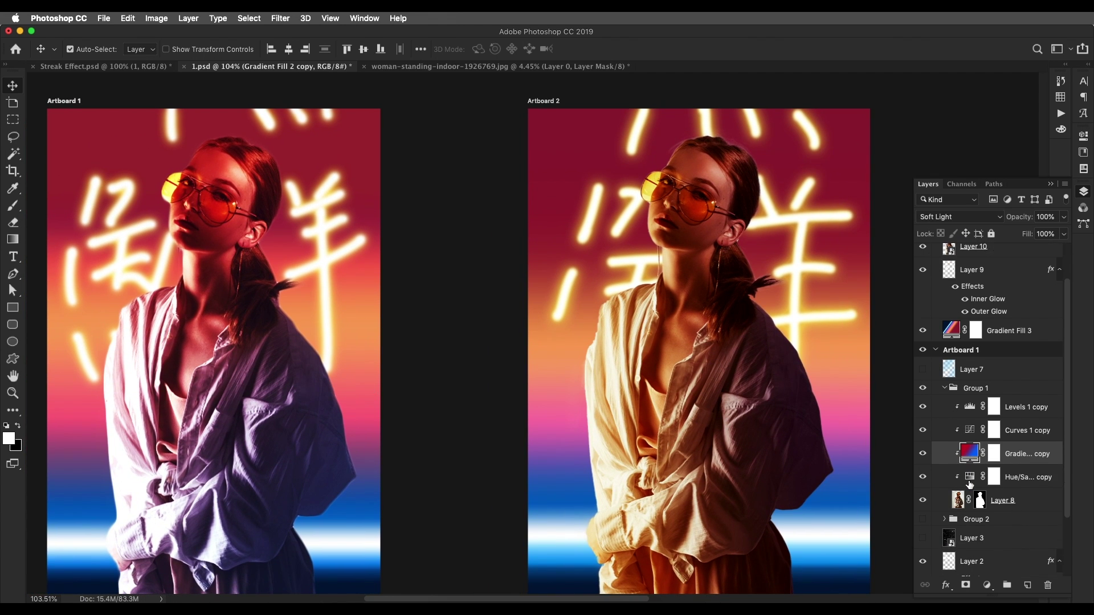
scroll(970, 483, down, 1)
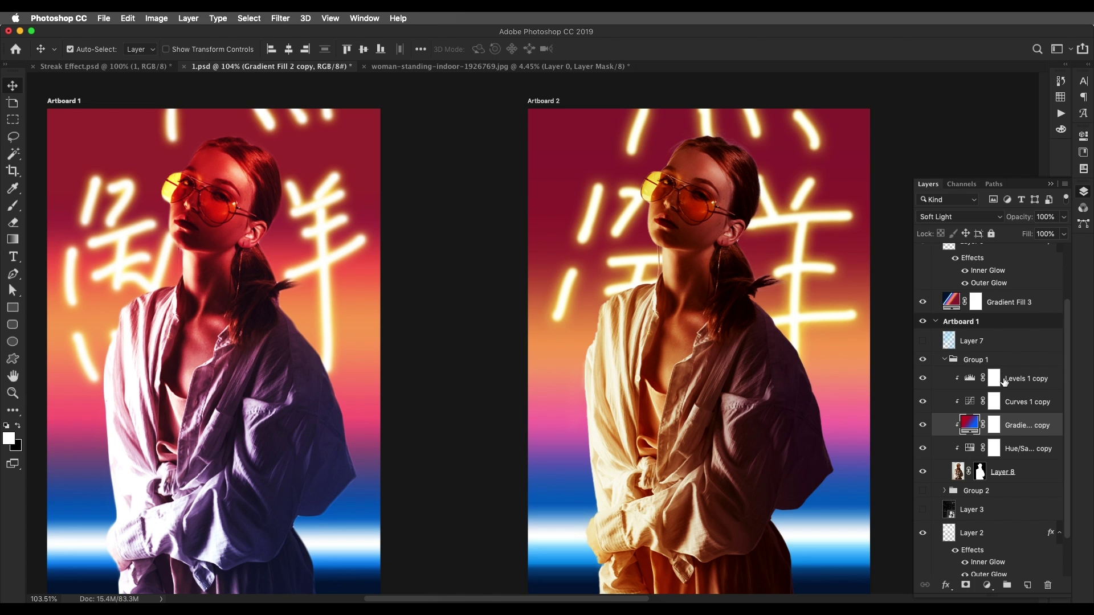
click(922, 402)
click(923, 378)
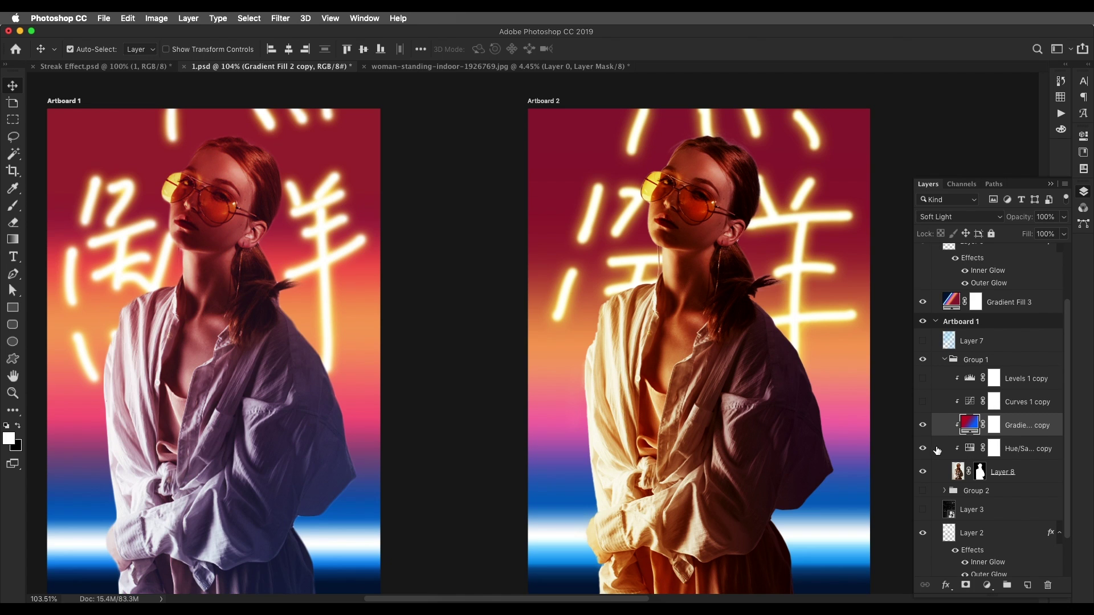
click(922, 448)
scroll(926, 444, left, 2)
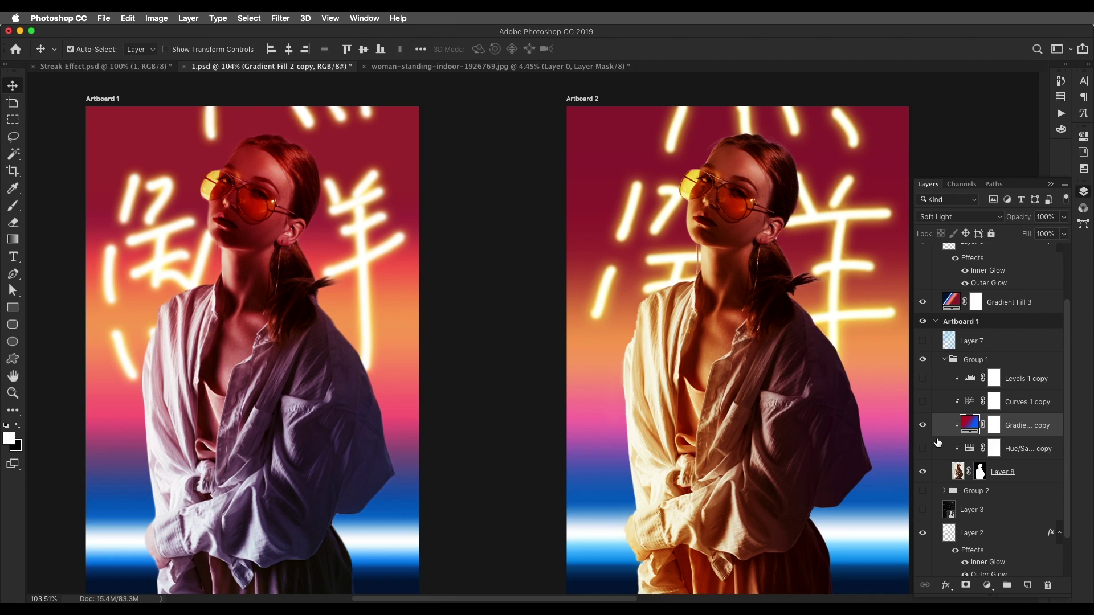
click(923, 425)
click(922, 425)
scroll(1013, 318, up, 3)
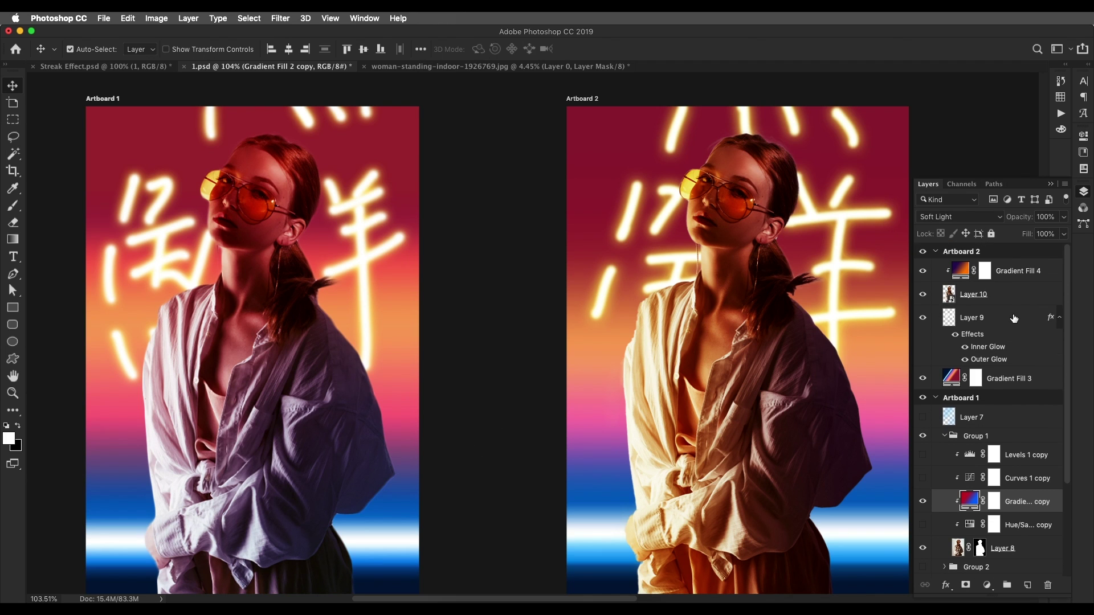
Recolor Gradient Fill 4's orange stop with the deep red sampled from Artboard 1's upper background
click(958, 274)
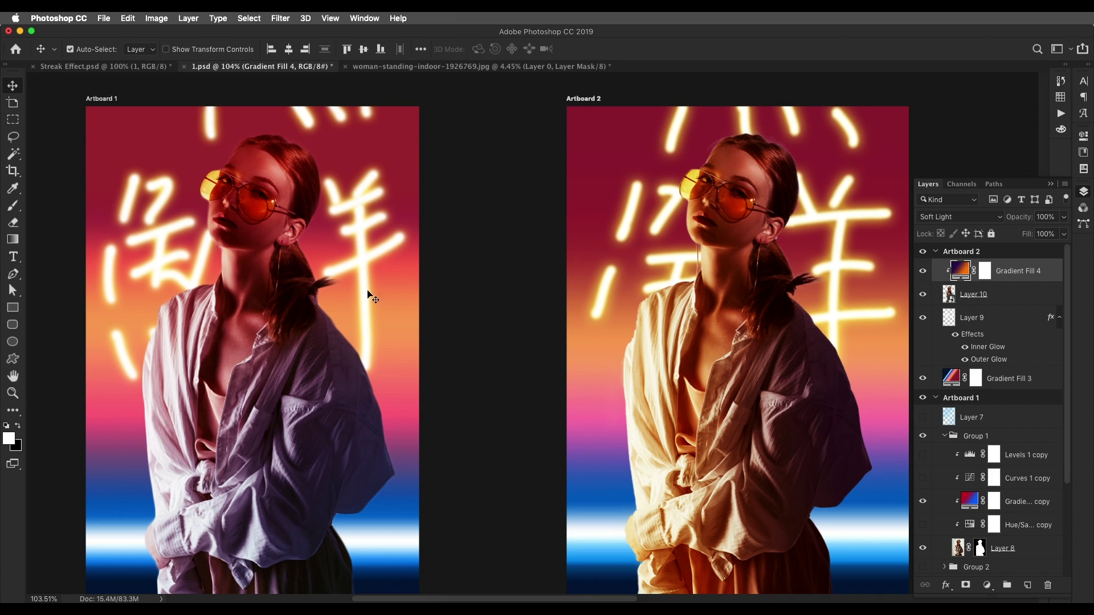
double_click(962, 272)
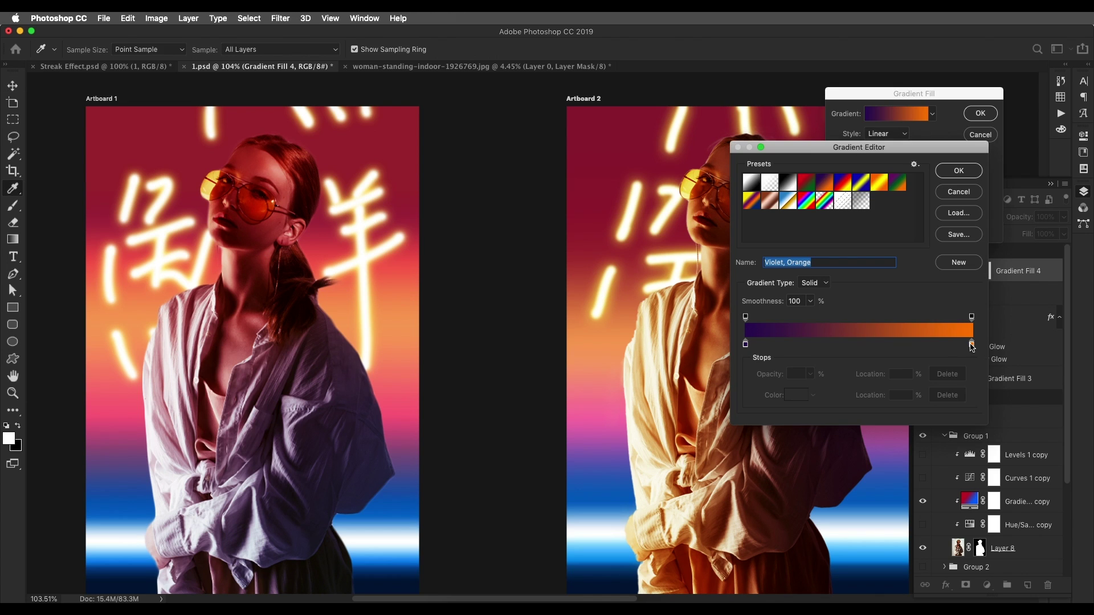
click(971, 345)
click(795, 395)
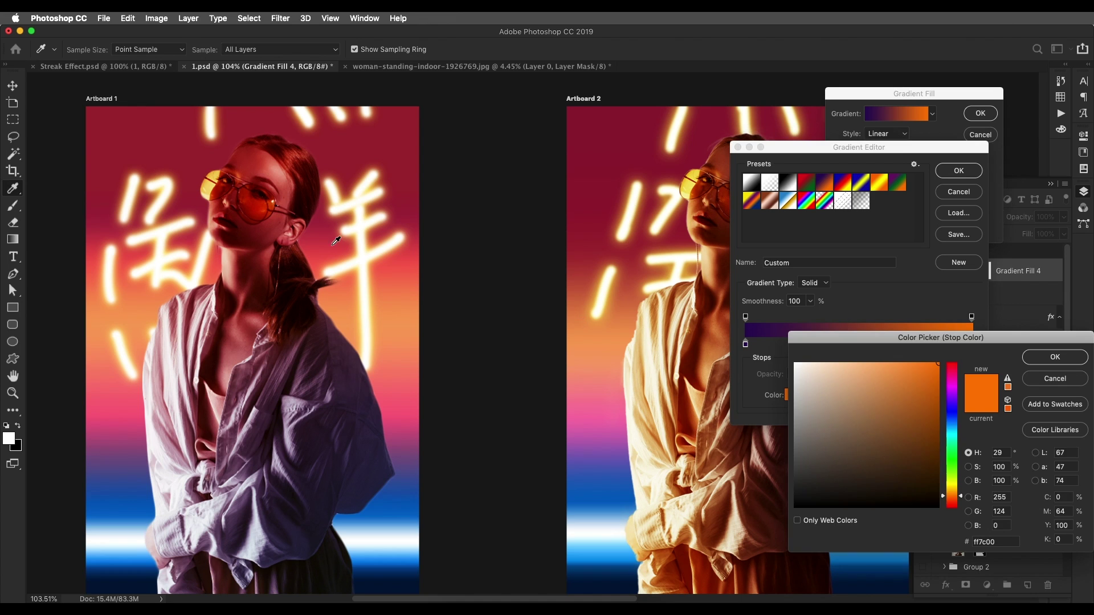
click(189, 154)
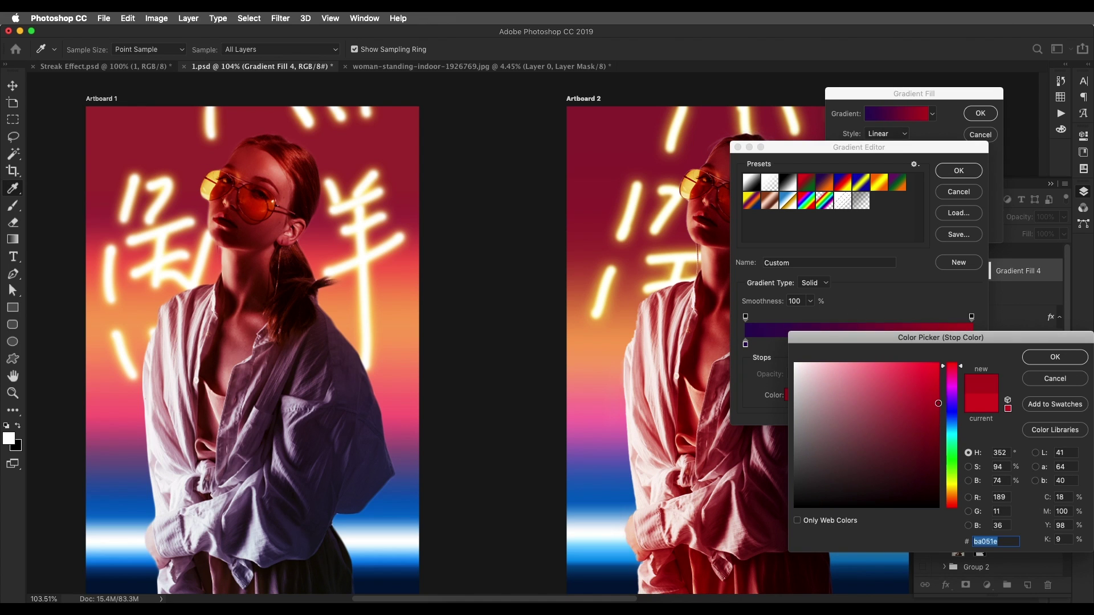
click(1049, 357)
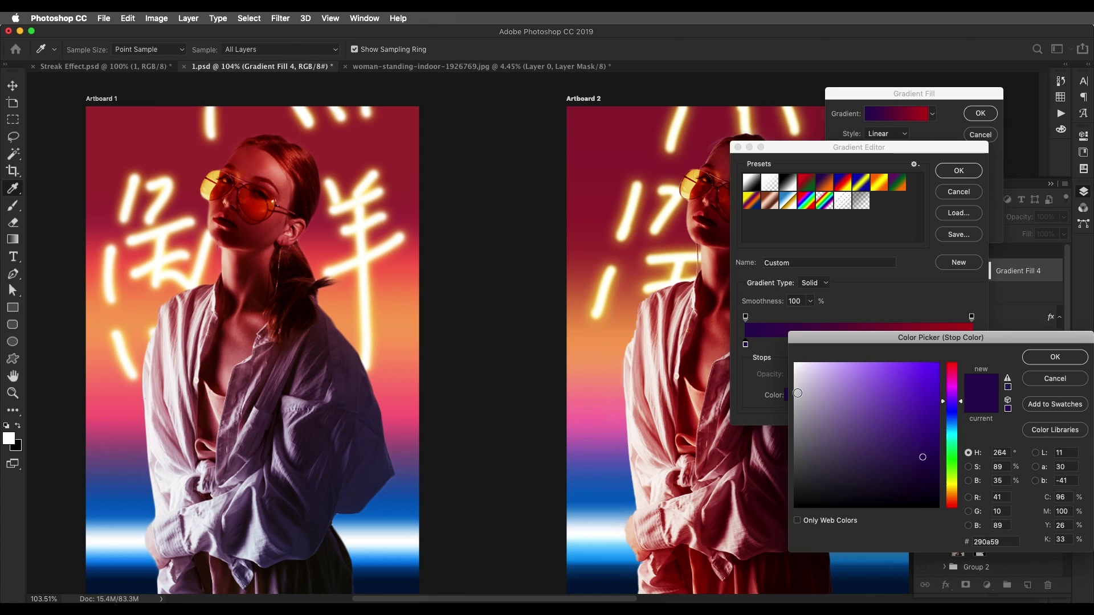
Recolor Gradient Fill 4's dark purple stop with the saturated blue 000ebf and accept the edited gradient
click(797, 395)
drag(950, 415, 950, 411)
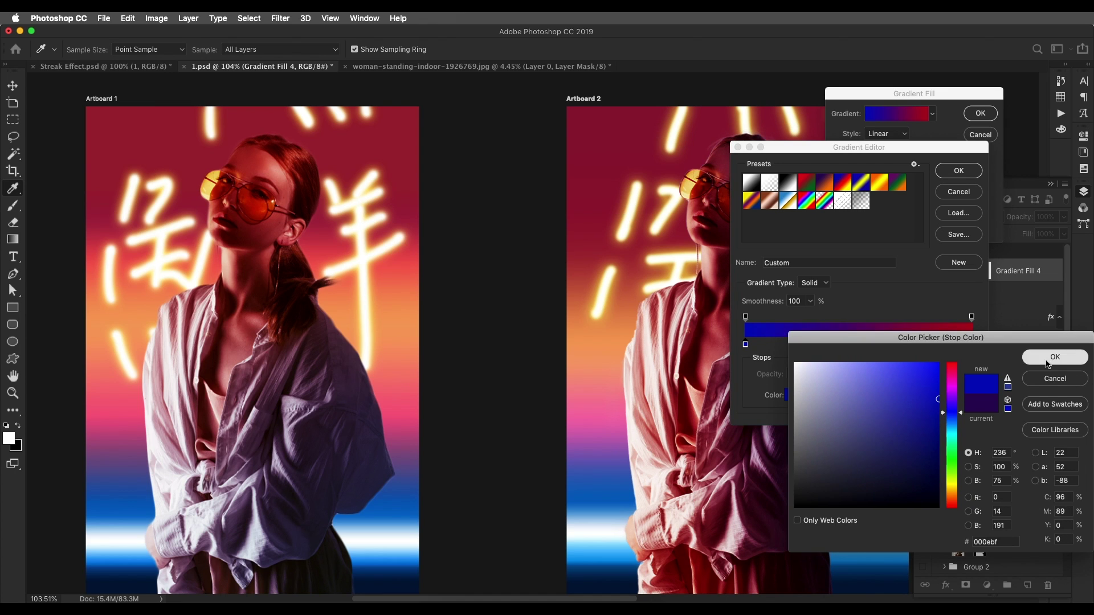
click(1048, 359)
click(959, 171)
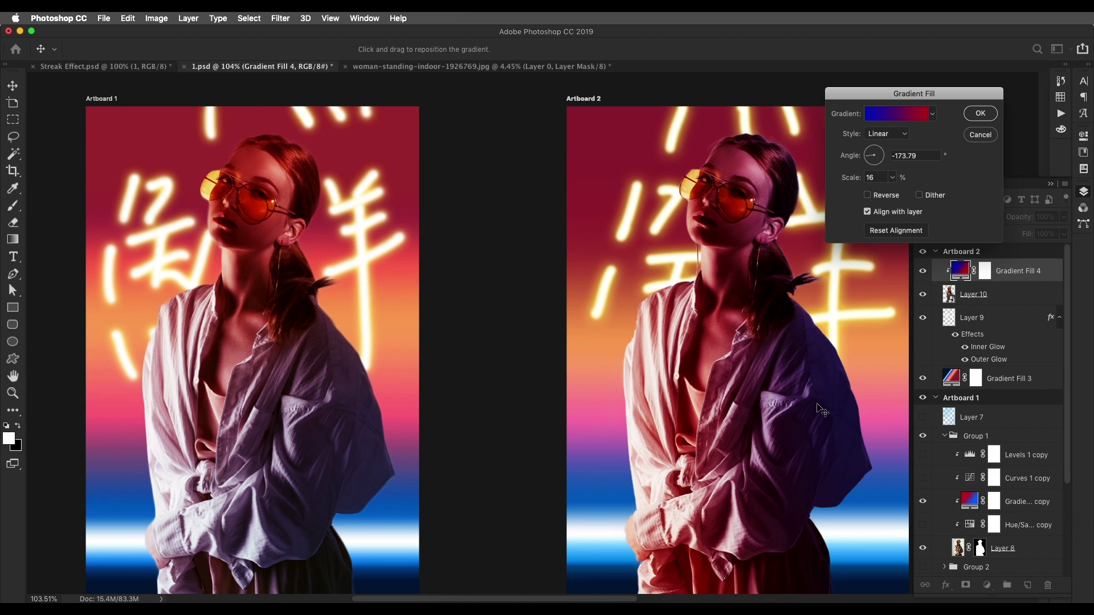
Set Gradient Fill 4's angle to 170.6° and apply the fill
drag(868, 156, 760, 335)
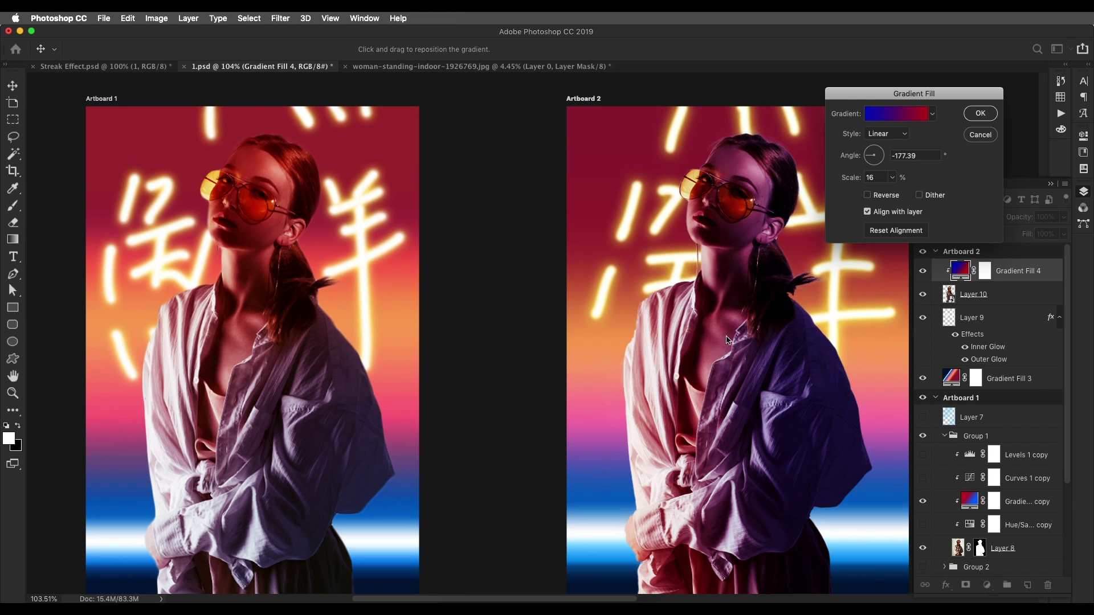
click(870, 154)
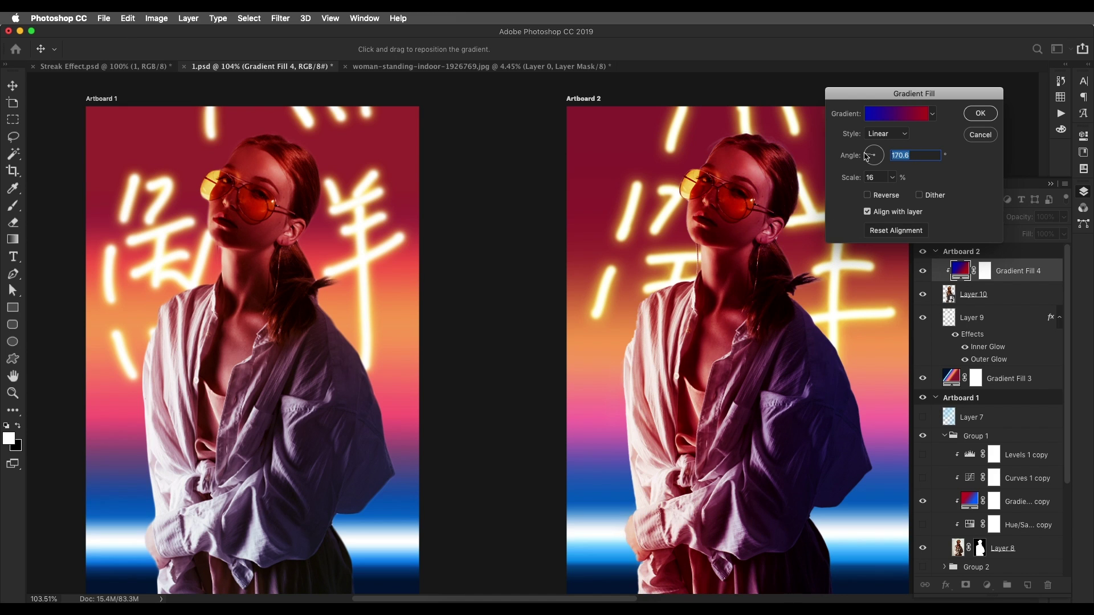
key(Return)
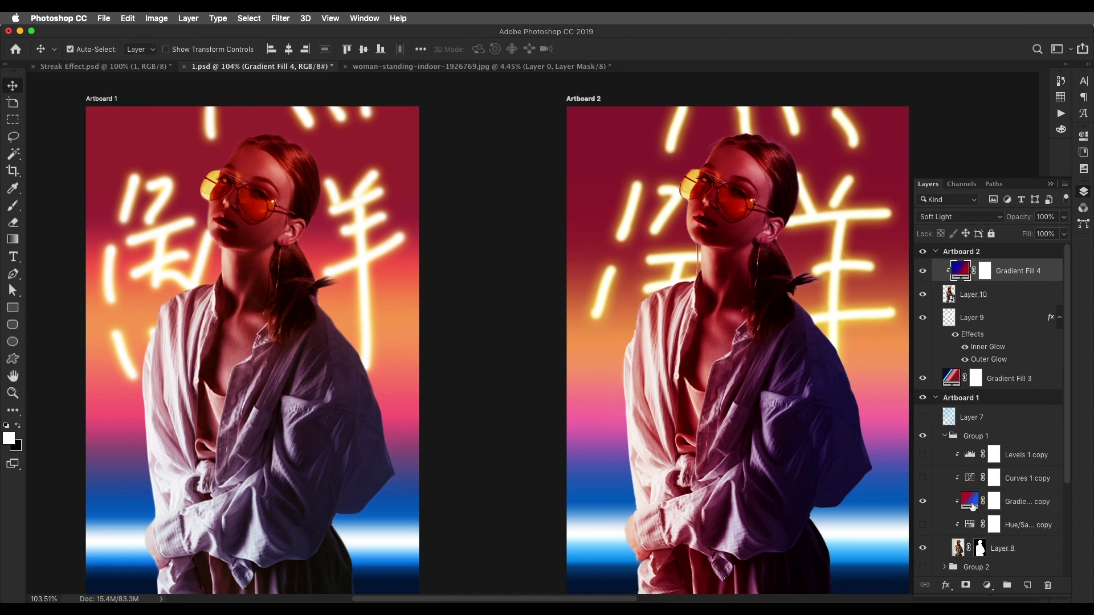
Reopen Gradient Fill 4's gradient and recolor its blue stop with a slightly lighter, less saturated blue
double_click(960, 274)
drag(878, 165, 931, 143)
click(882, 121)
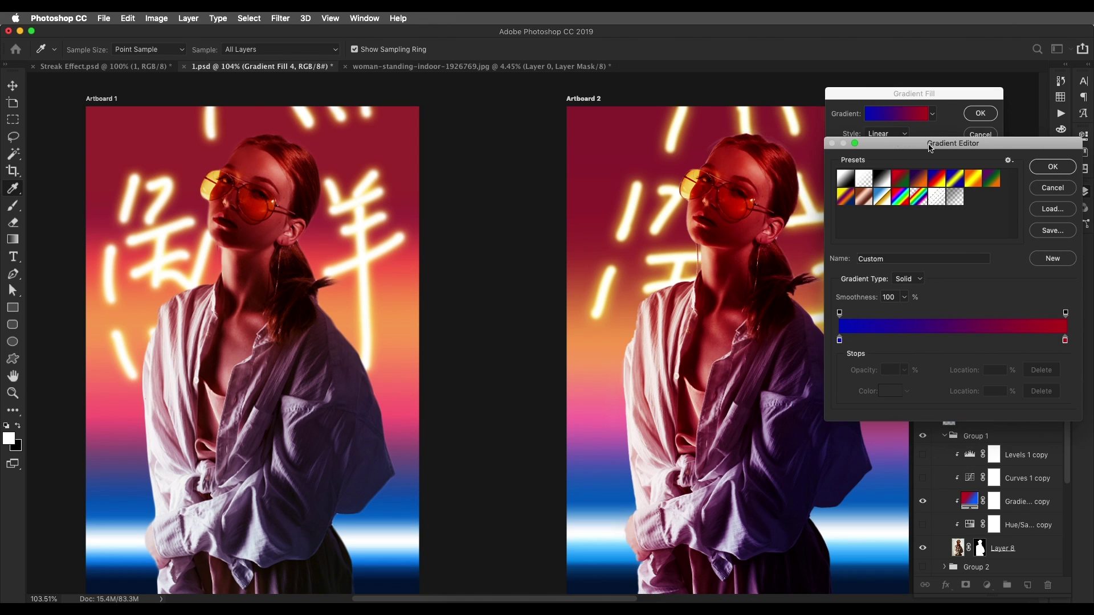
click(841, 342)
click(889, 392)
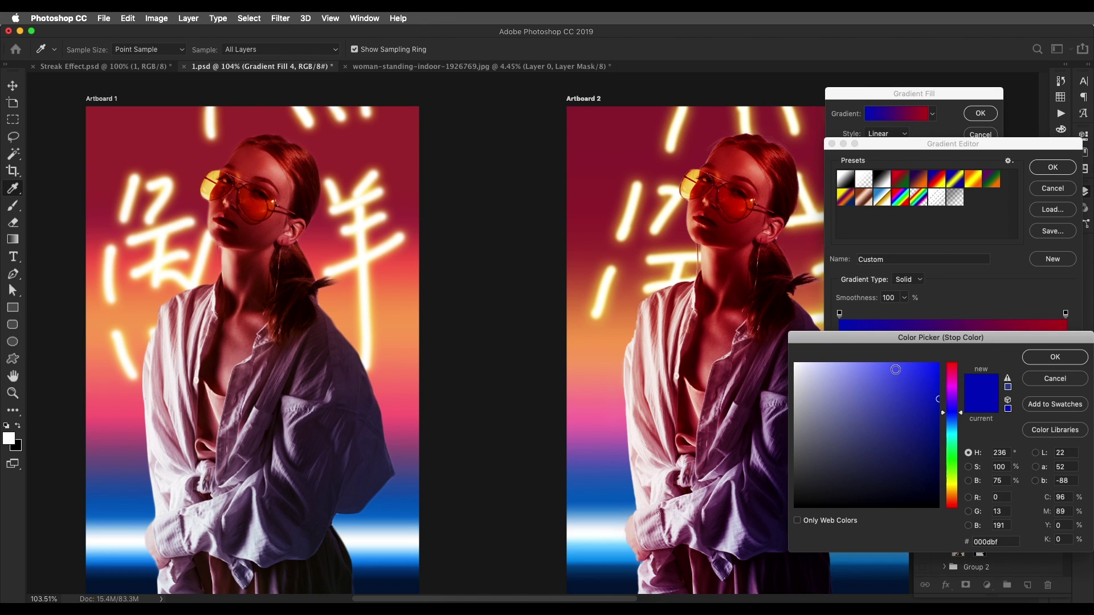
click(912, 390)
drag(908, 338, 999, 292)
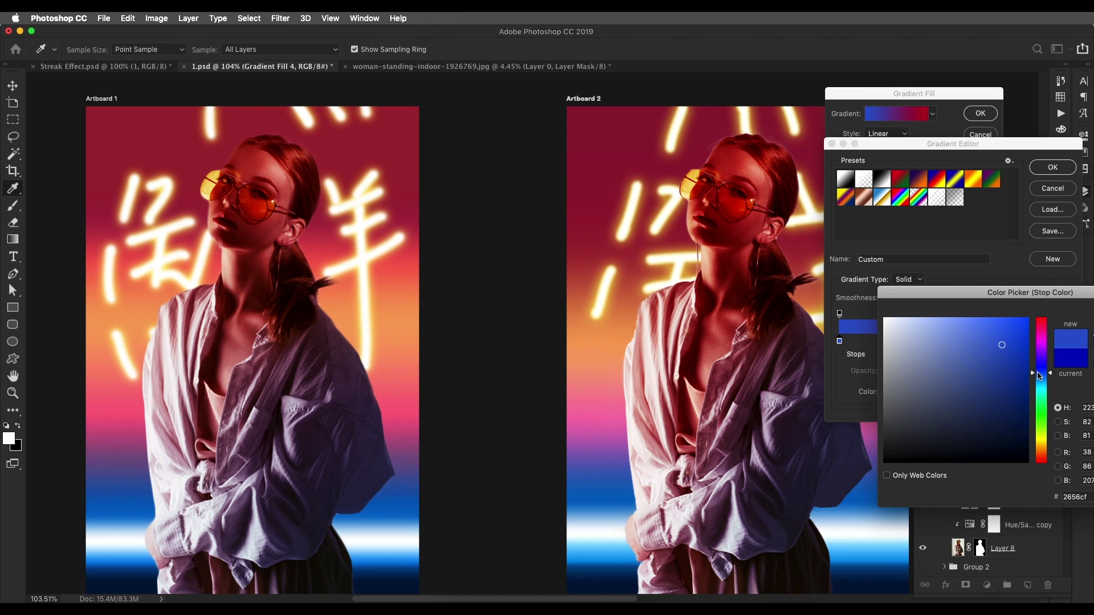
click(1040, 372)
drag(1014, 375, 1015, 357)
key(Return)
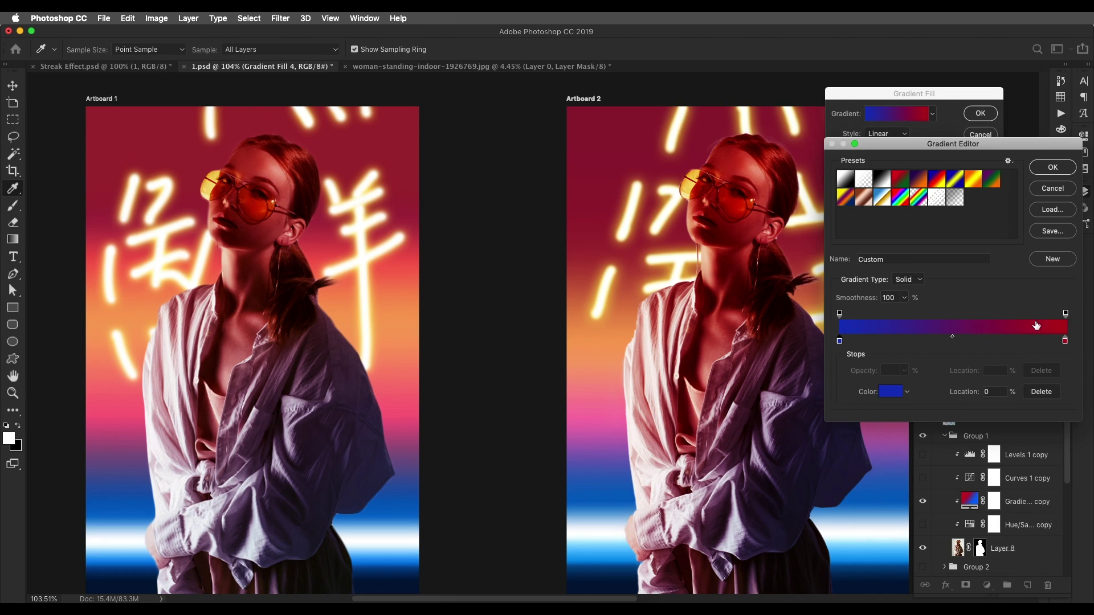
Move the gradient's red stop to location 99%, recolor it crimson, and apply the updated fill
drag(1065, 342, 1063, 341)
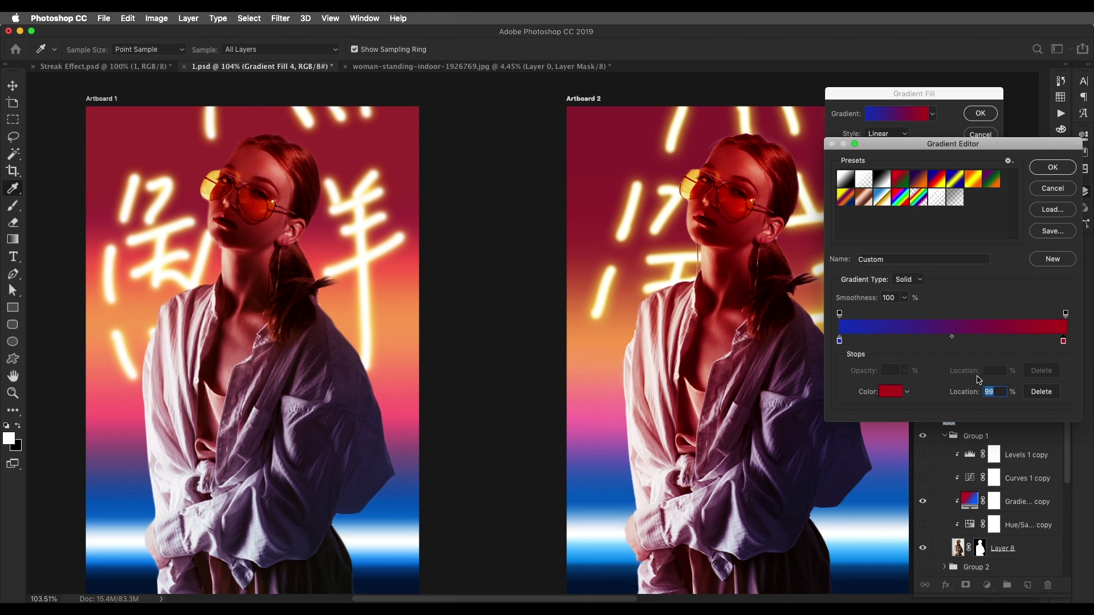
click(890, 393)
mouse_move(915, 346)
mouse_down()
mouse_move(900, 352)
mouse_move(906, 360)
mouse_up()
click(1032, 312)
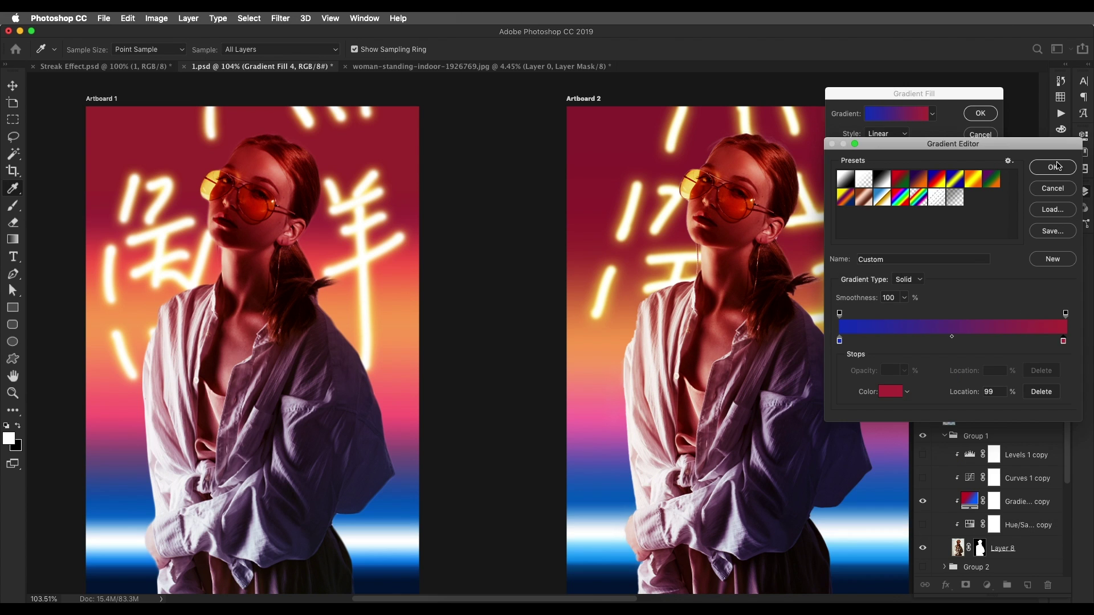
click(1054, 168)
click(980, 114)
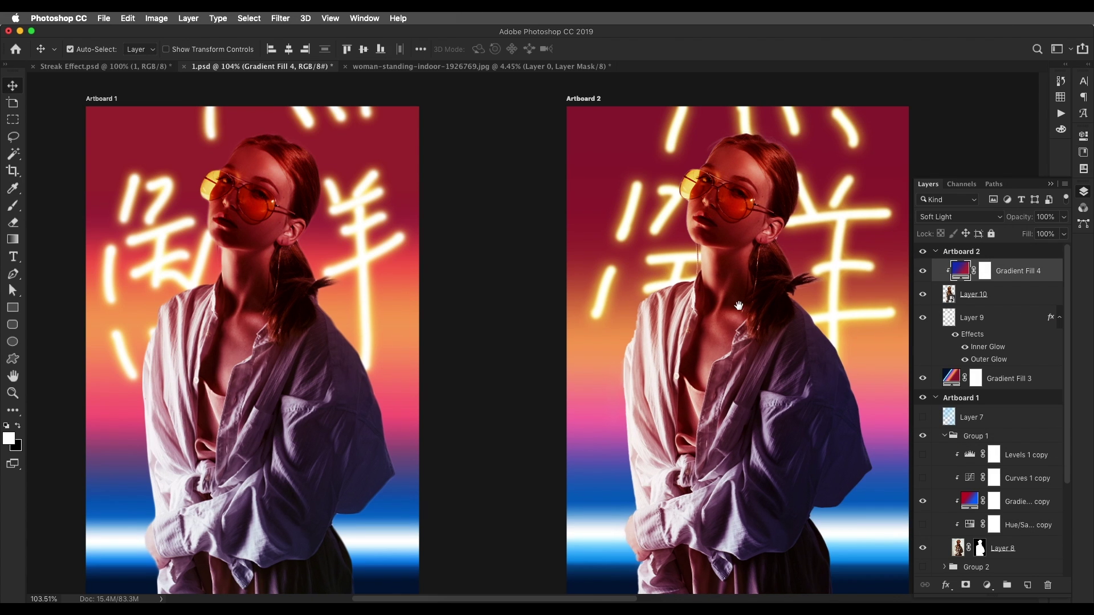
Show the Curves and Levels adjustments in Artboard 1's Group 1 again for comparison
scroll(594, 325, down, 2)
scroll(594, 325, right, 2)
drag(595, 325, 596, 325)
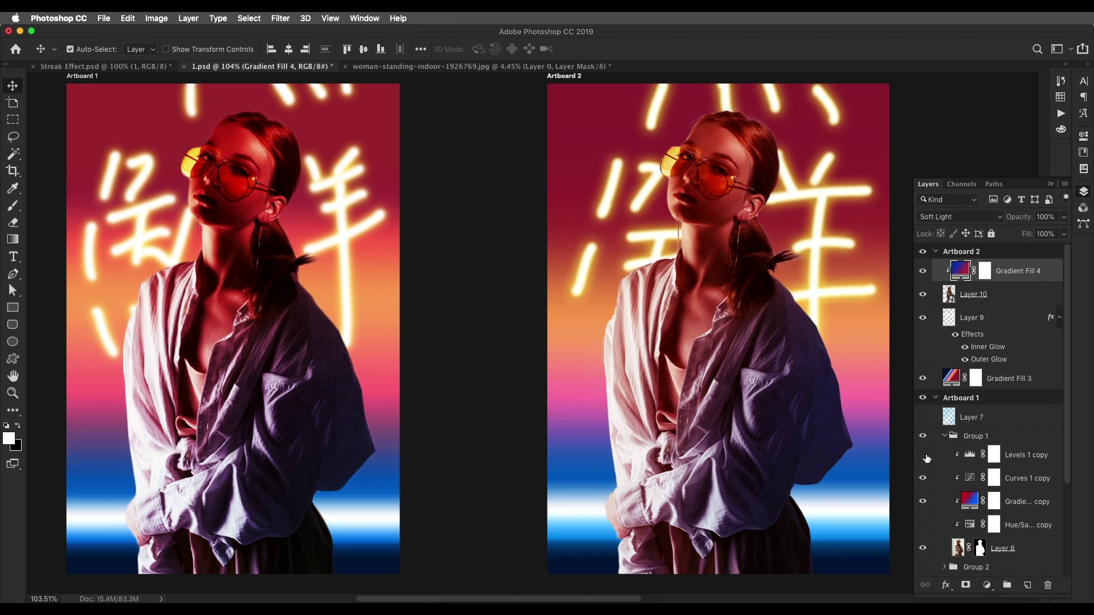
click(924, 455)
Add a Curves adjustment clipped above Gradient Fill 4 and pull its midpoint slightly down to darken the woman
click(987, 585)
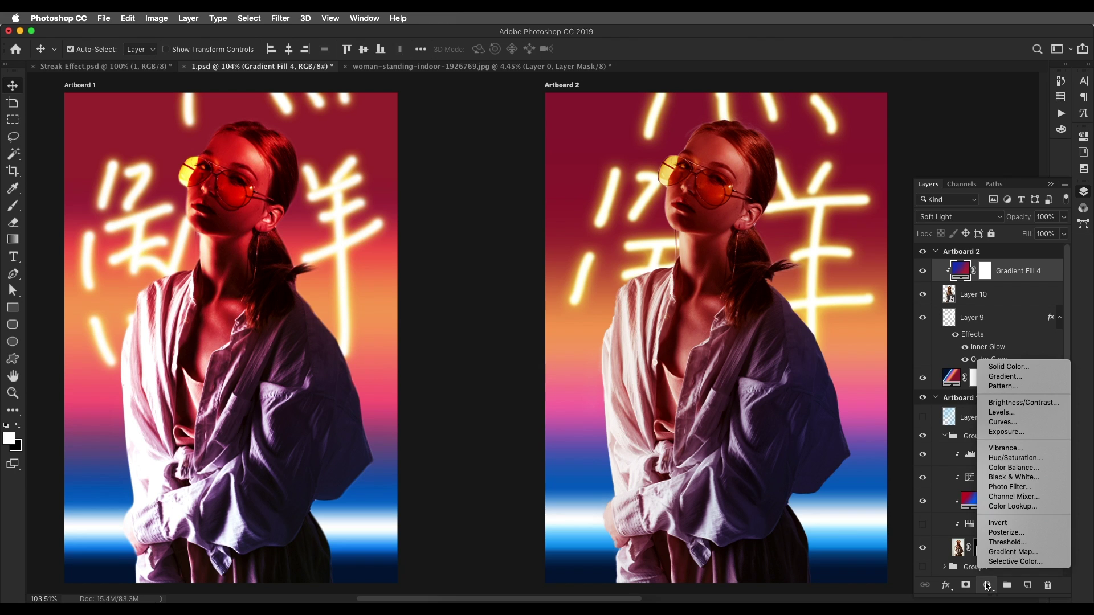
click(979, 433)
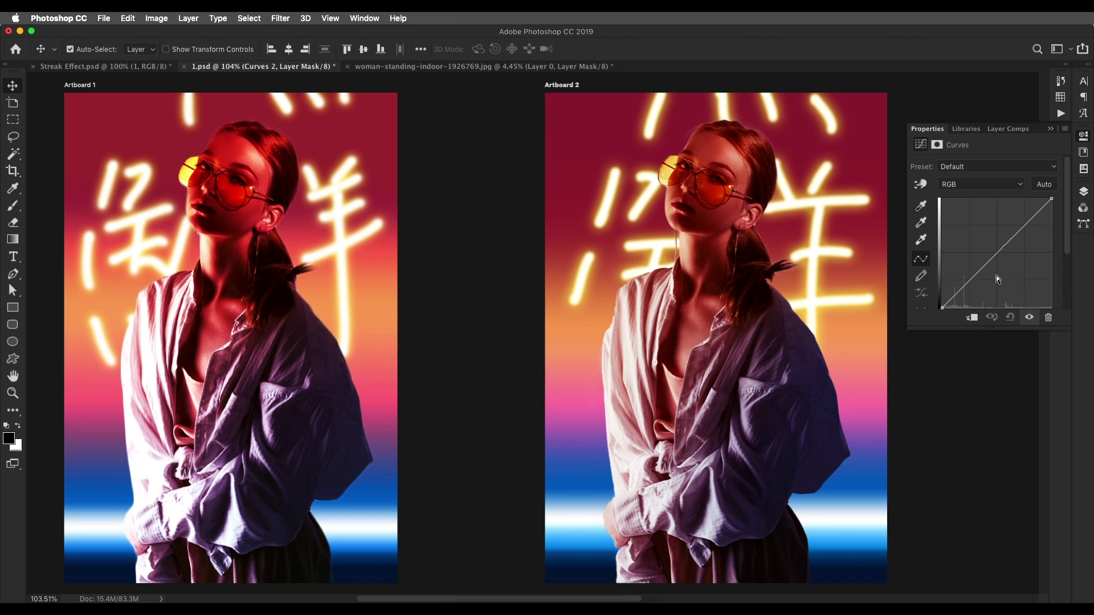
mouse_move(990, 263)
mouse_down()
mouse_move(1013, 236)
mouse_move(988, 271)
mouse_up()
click(1084, 192)
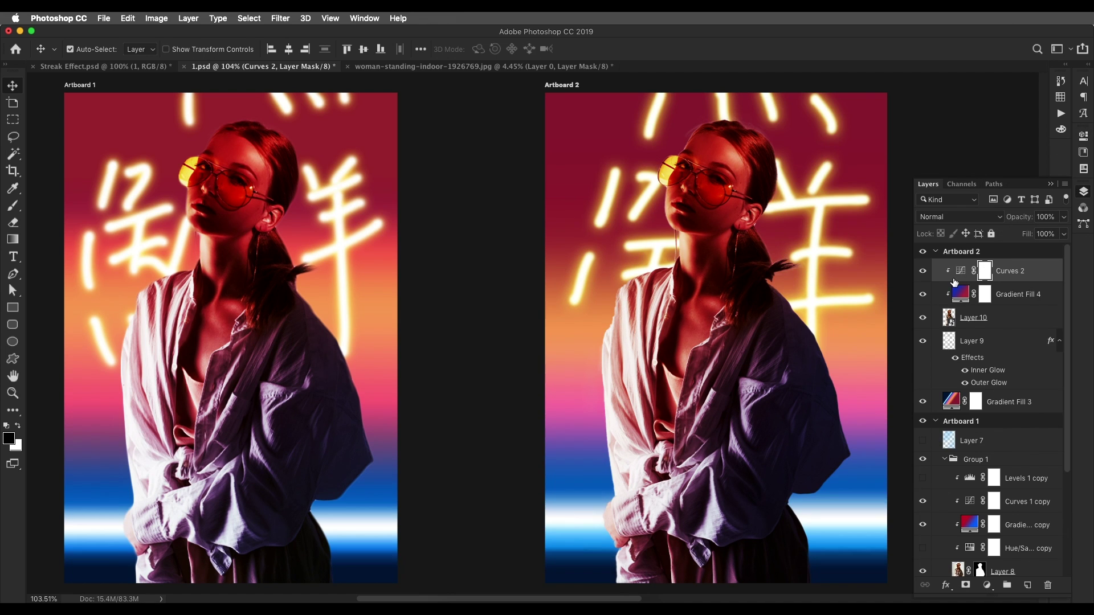
Add a Levels adjustment clipped above Curves 2 and shift its input slider to strengthen the woman's highlights
click(987, 585)
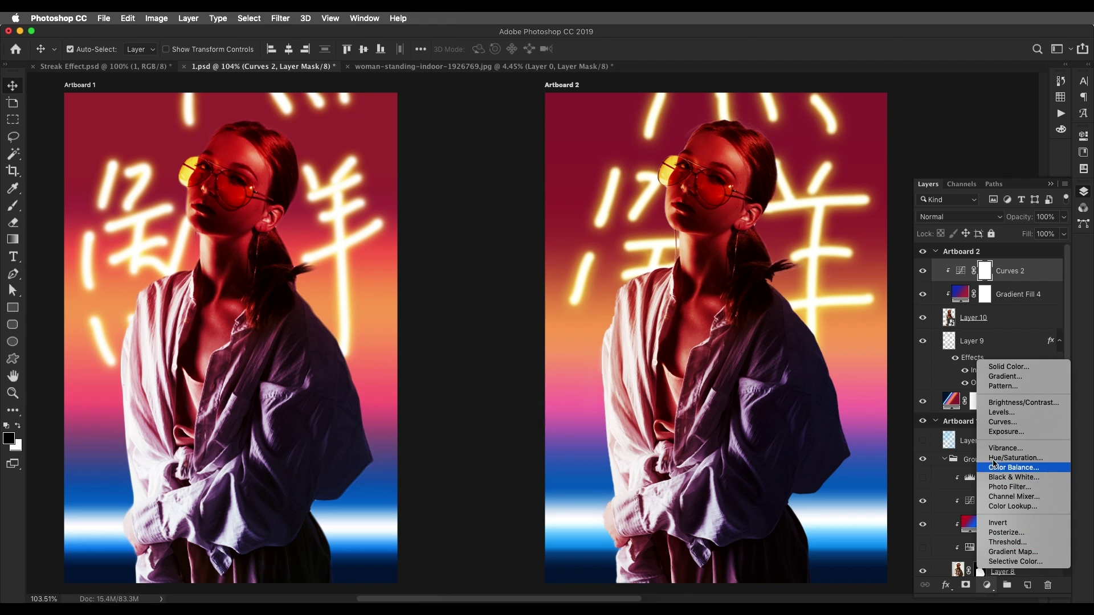
click(994, 417)
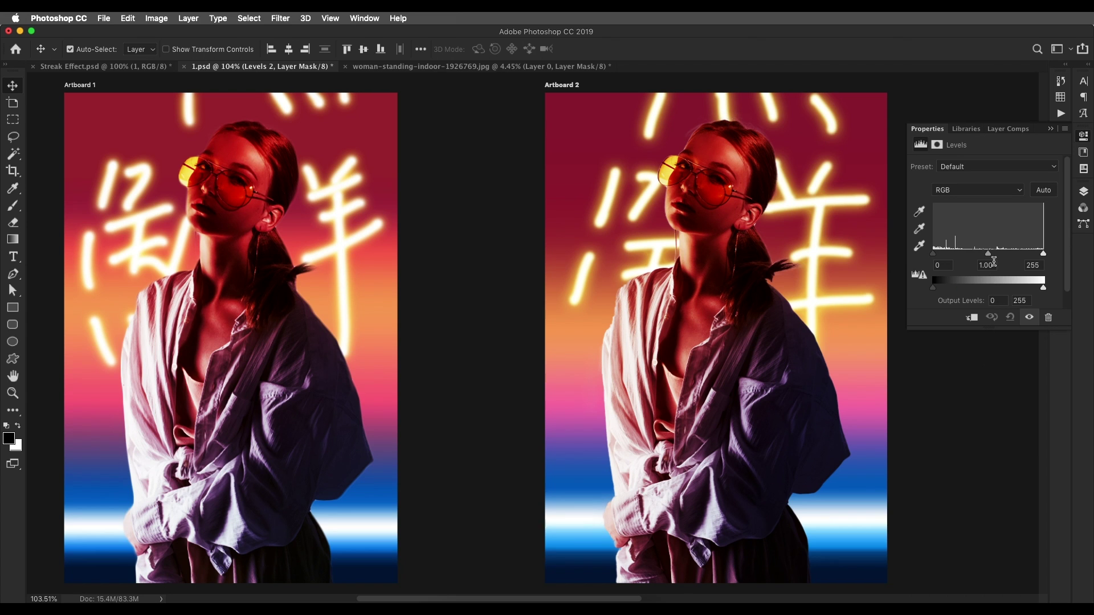
drag(990, 257, 1030, 257)
click(1086, 192)
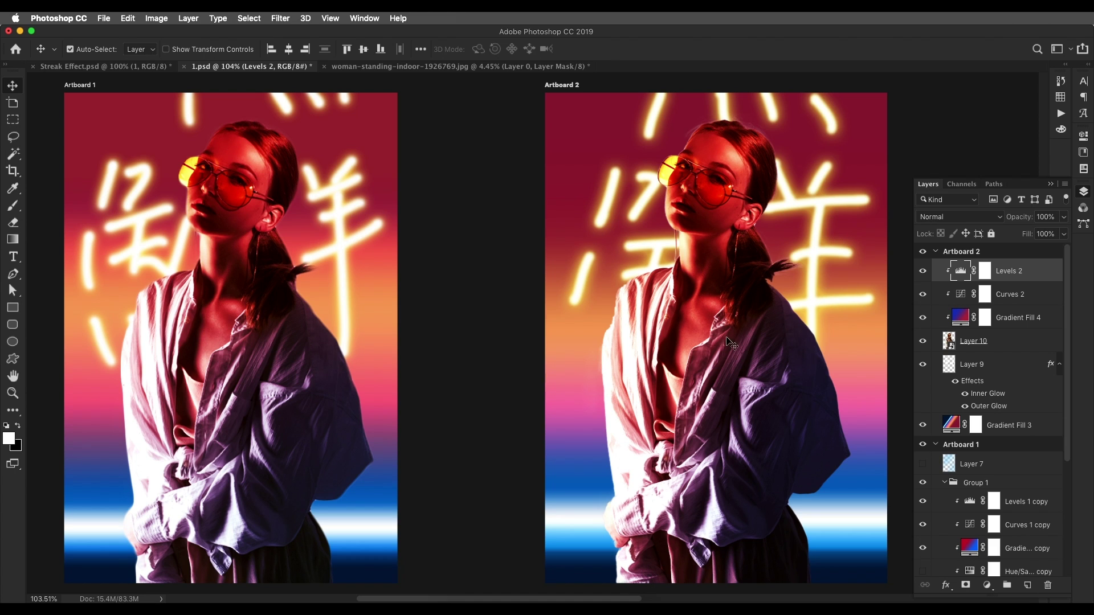
Add a clipped Hue/Saturation adjustment directly above the woman's Layer 10 with saturation set to -25
click(1008, 349)
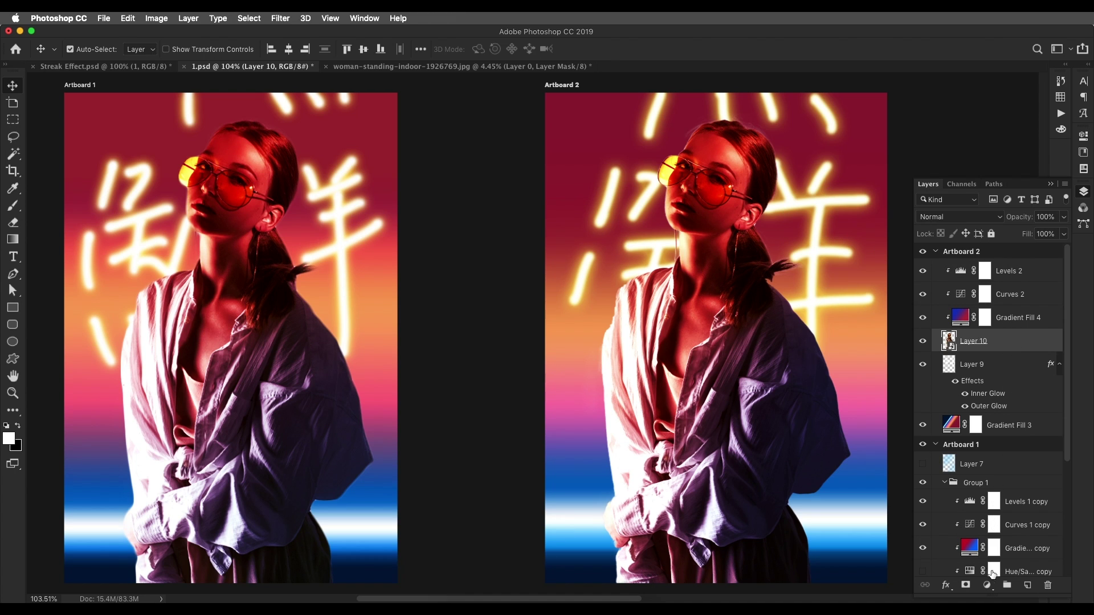
click(988, 585)
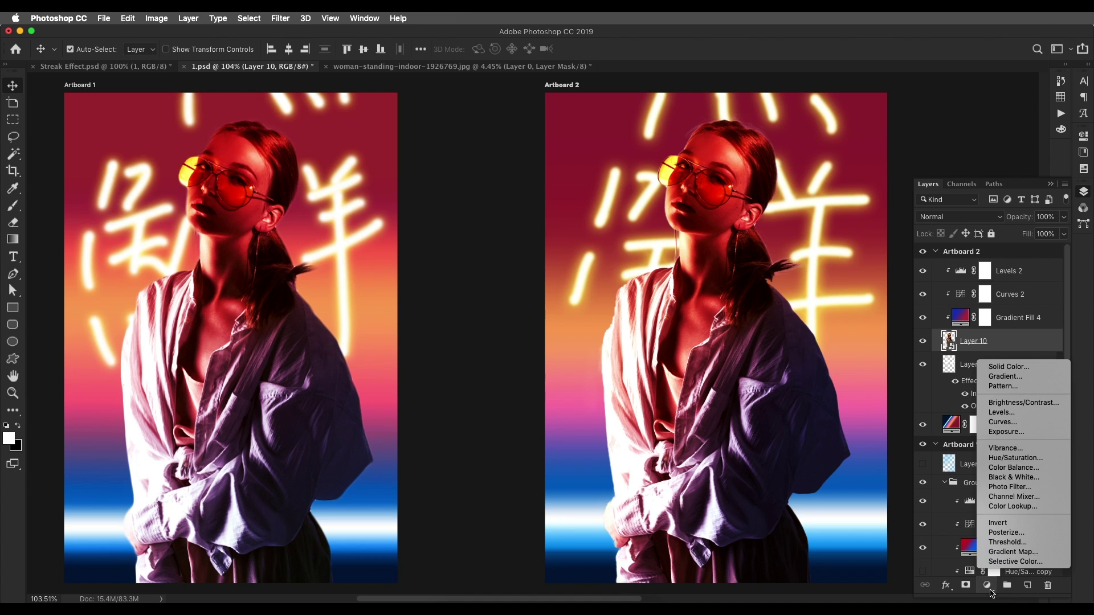
click(1003, 459)
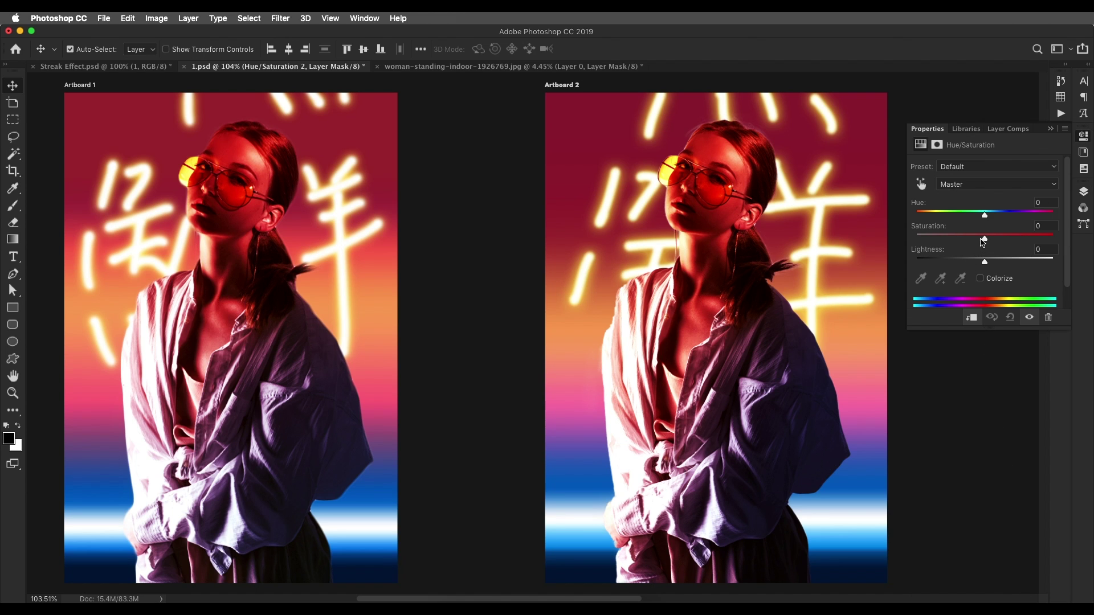
drag(983, 242, 968, 244)
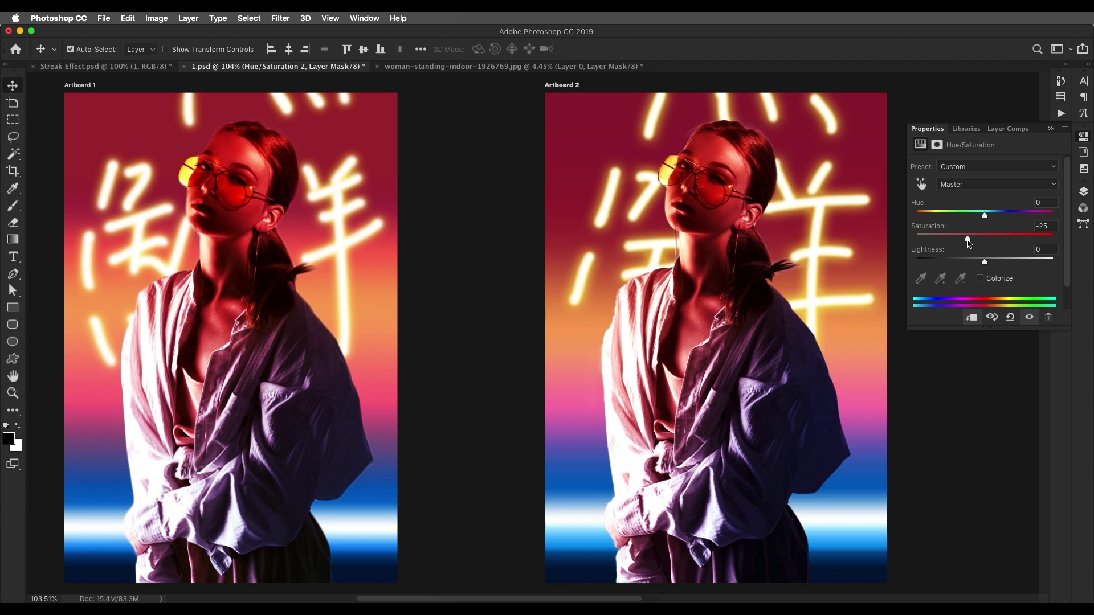
click(1084, 197)
Hide all of the woman's adjustments on Artboard 2 and show them again to compare before and after
drag(921, 276, 922, 340)
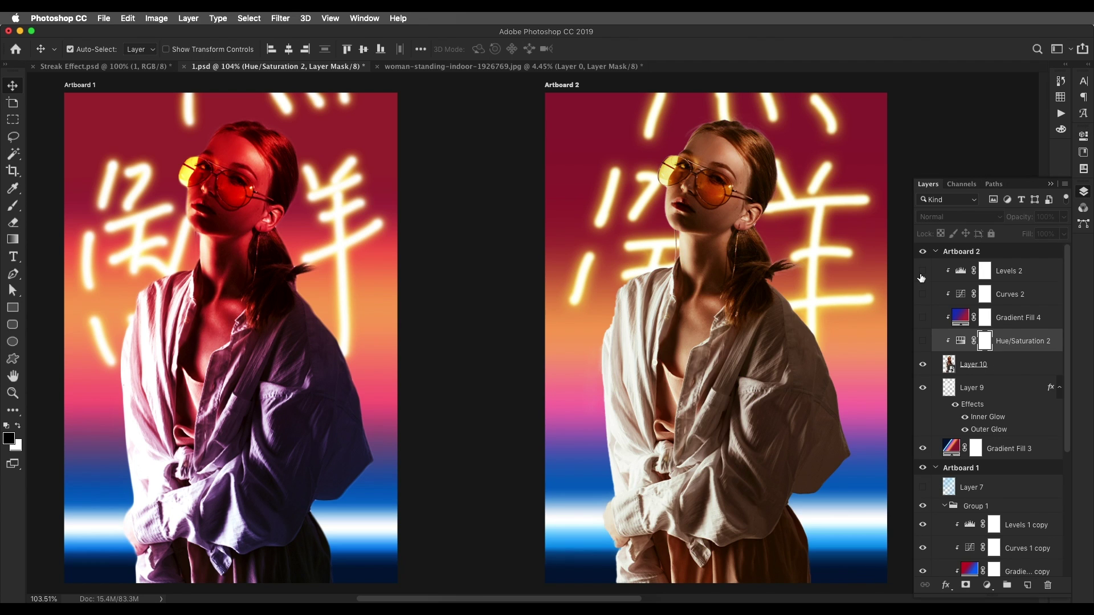
drag(922, 278, 921, 341)
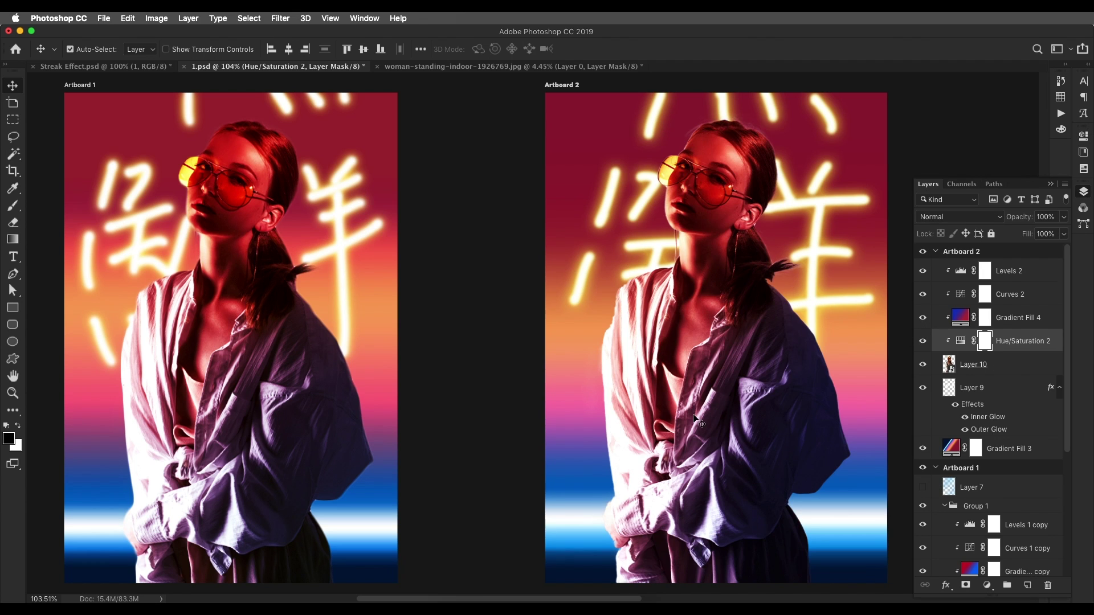
scroll(722, 411, up, 5)
scroll(721, 410, down, 5)
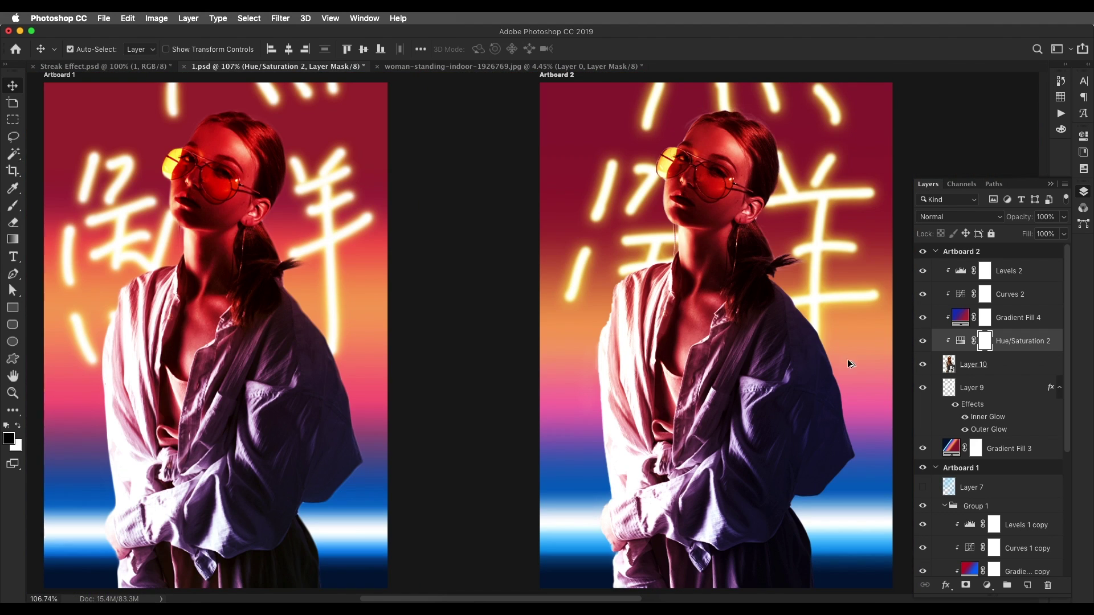
Raise the lightness of the Hue/Saturation 2 adjustment to +14
double_click(961, 342)
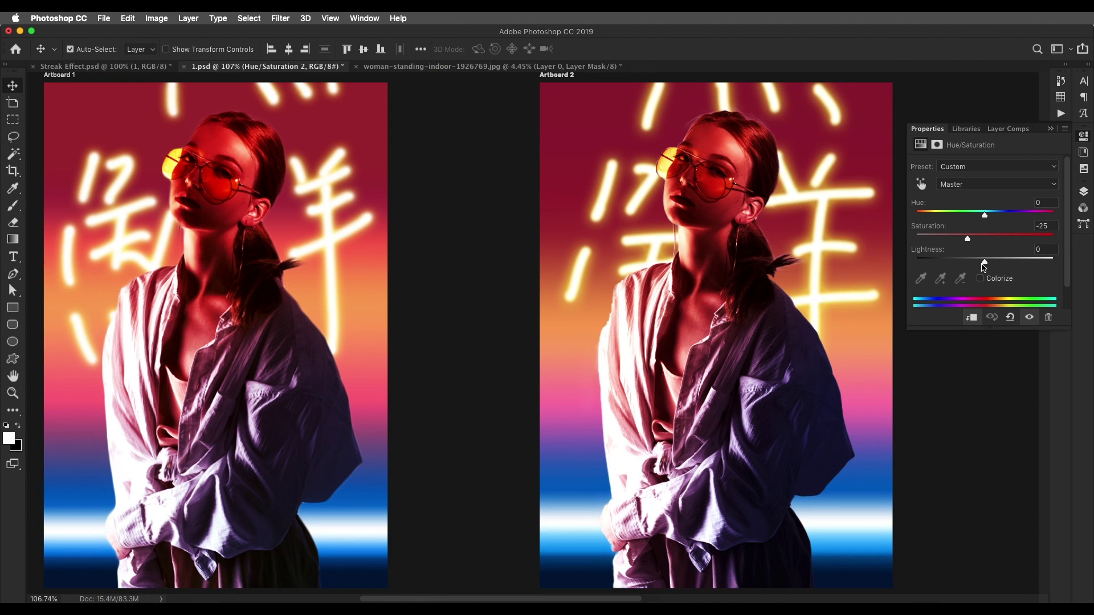
drag(984, 262, 995, 263)
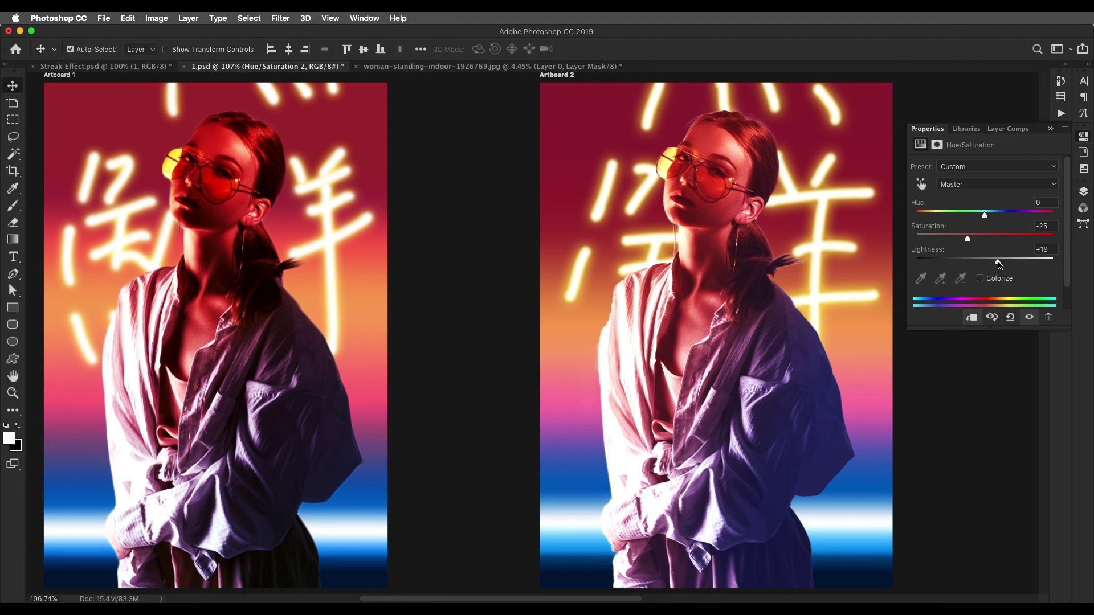
scroll(994, 261, up, 1)
scroll(670, 296, down, 5)
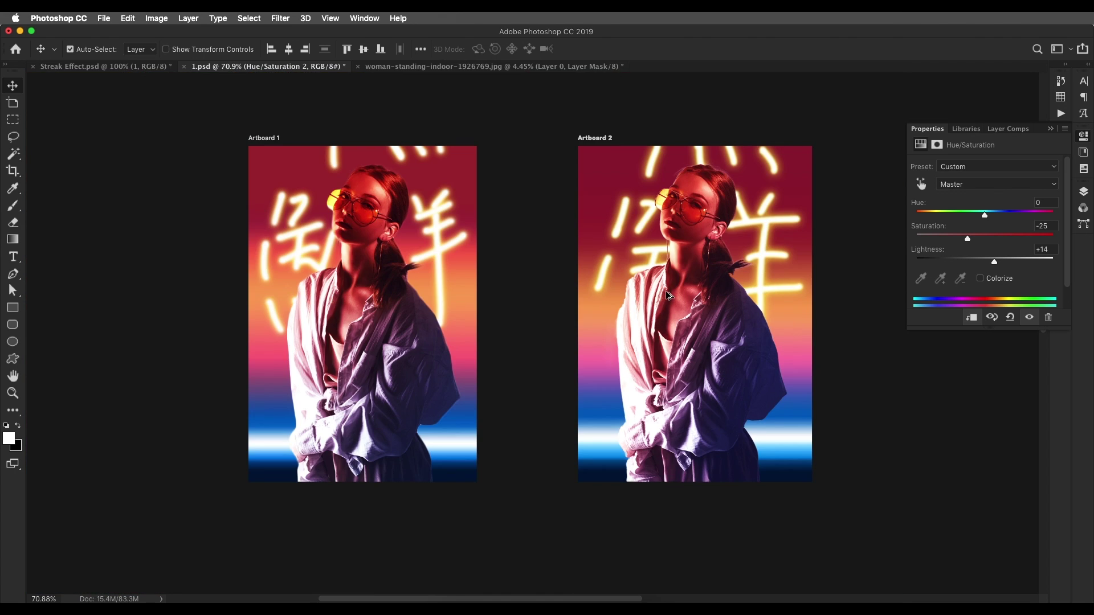
scroll(691, 260, up, 6)
key(F7)
Show the Layer 7 color overlay and the Layer 3 scratch texture in Artboard 1
drag(433, 372, 604, 407)
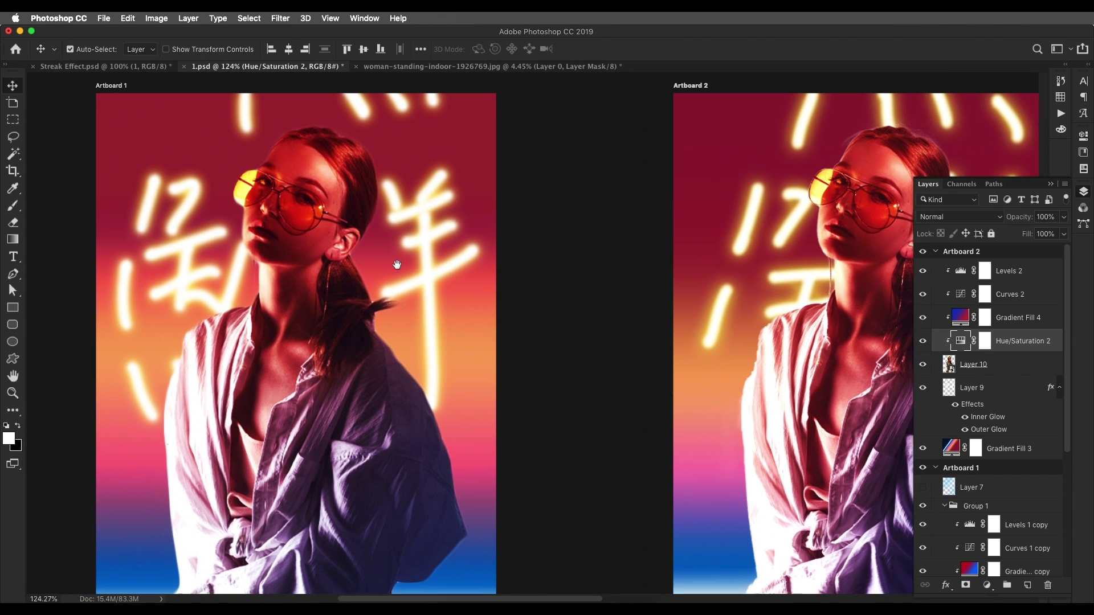
drag(524, 432, 521, 425)
click(922, 487)
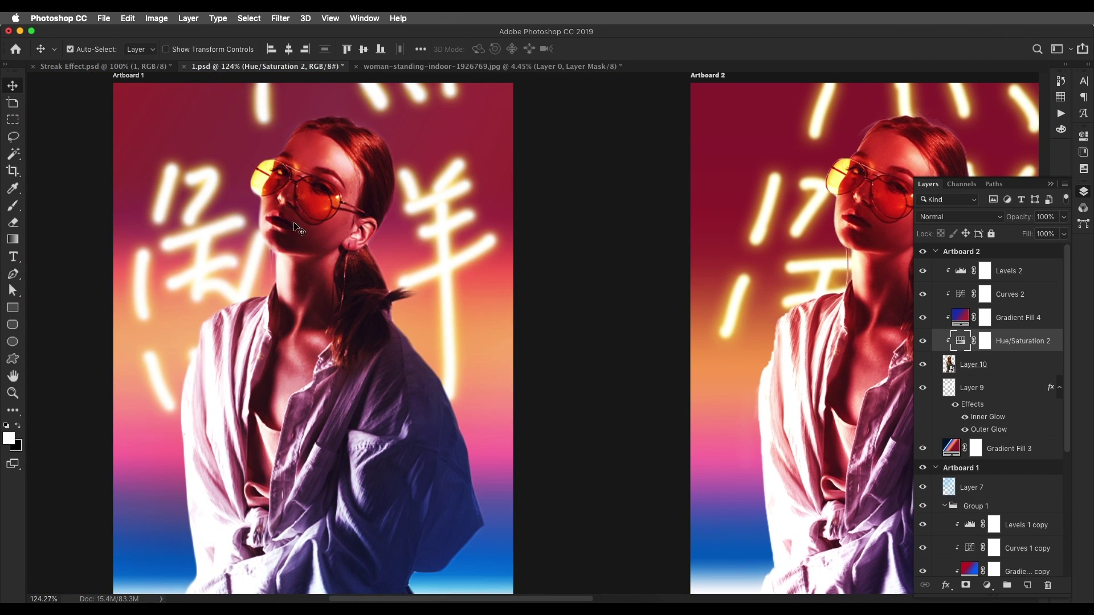
scroll(666, 388, down, 1)
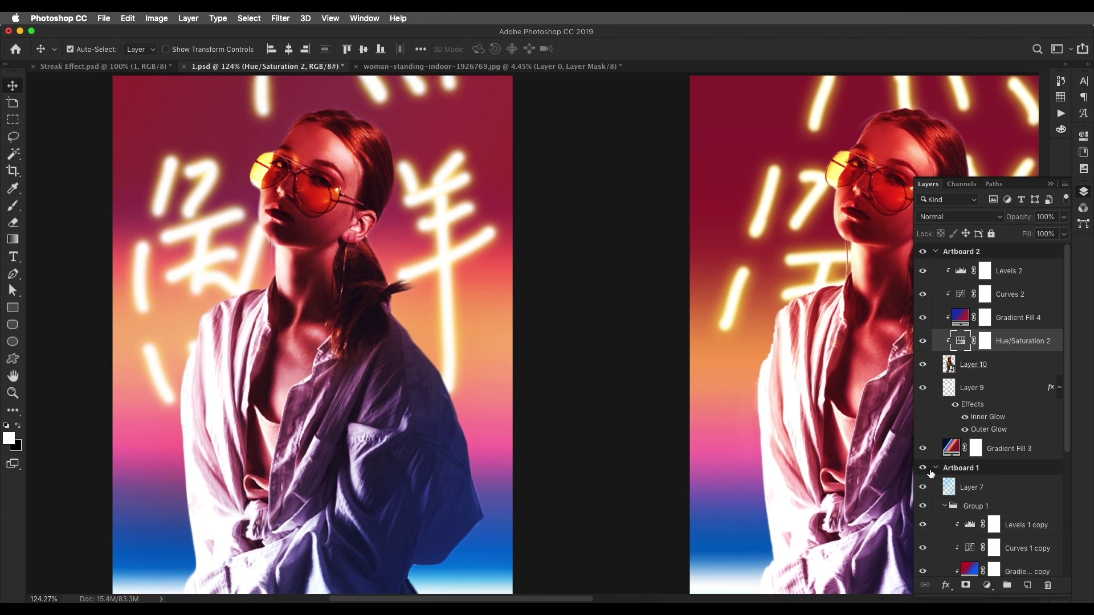
scroll(1042, 565, down, 3)
scroll(976, 550, down, 1)
click(922, 540)
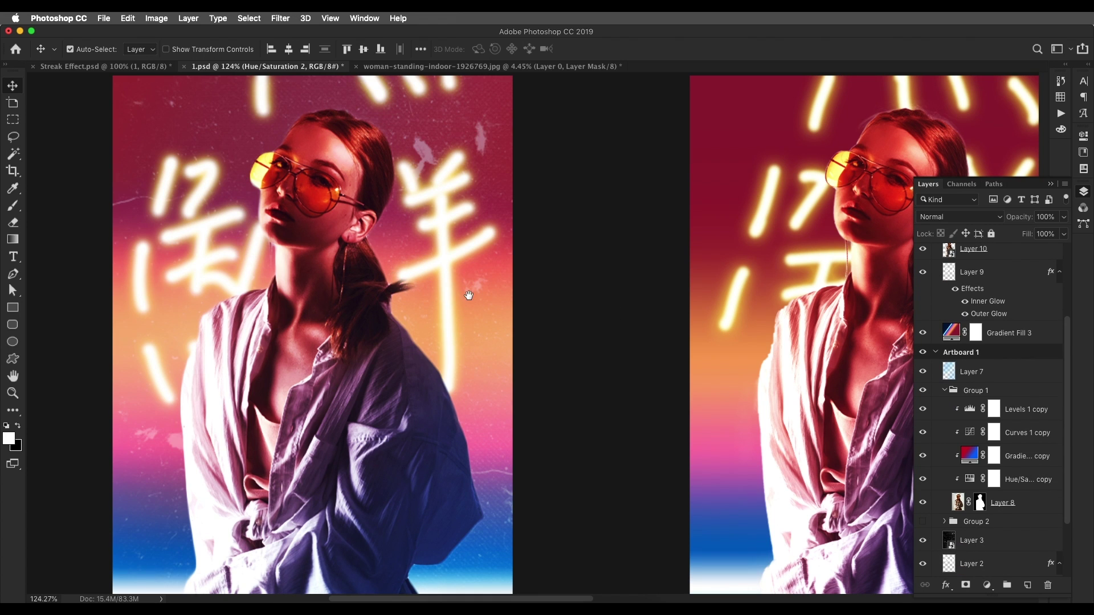
Duplicate Artboard 1's Layer 3 scratch texture into Artboard 2, directly beneath the woman's Layer 10
scroll(469, 296, down, 1)
click(499, 288)
scroll(498, 287, down, 5)
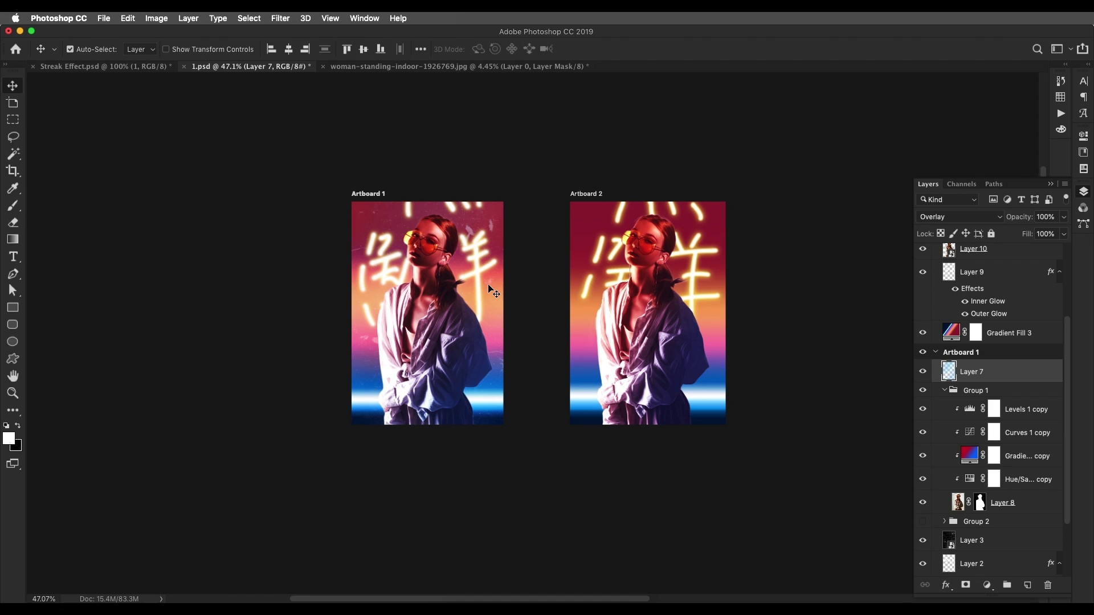
click(949, 546)
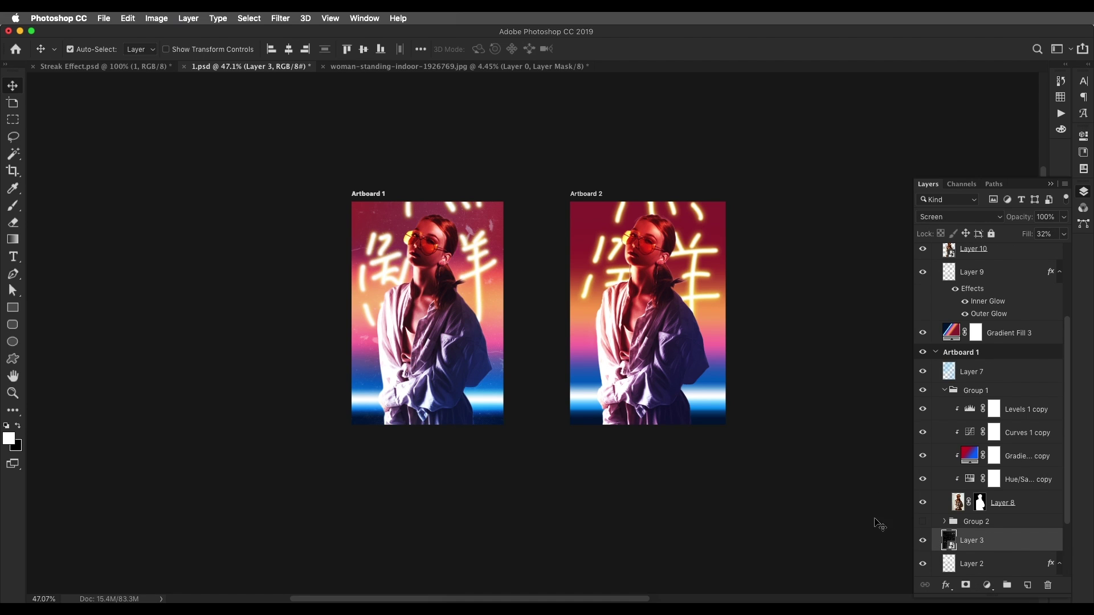
scroll(947, 564, up, 1)
drag(949, 566, 988, 302)
scroll(978, 348, up, 3)
scroll(664, 322, up, 3)
scroll(664, 322, up, 3)
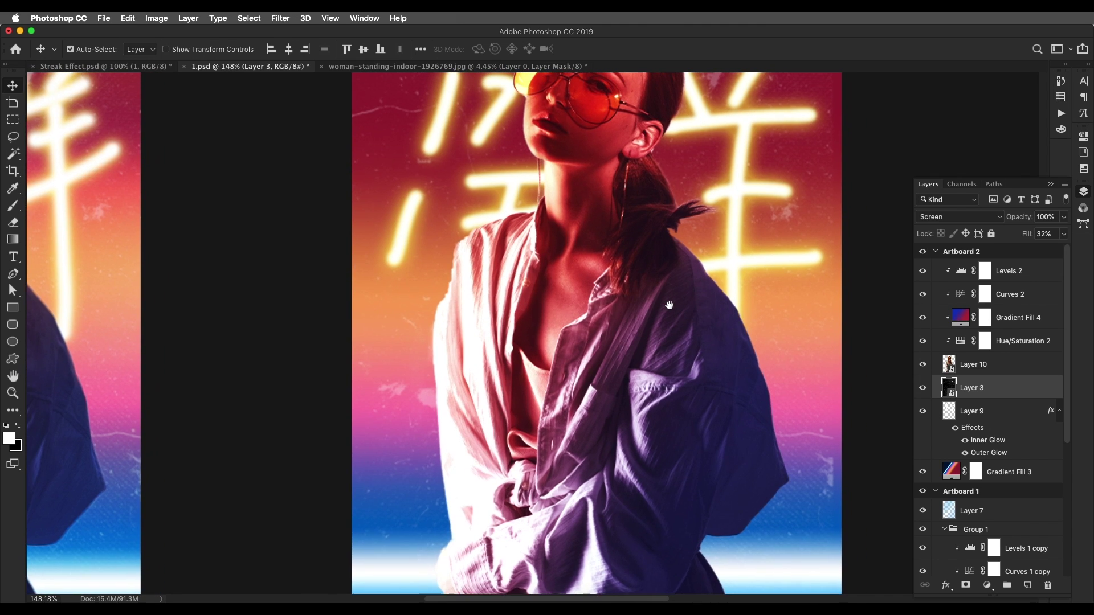
Reset the copied Layer 3 texture in Artboard 2 to Normal blend mode and 100% fill
click(971, 220)
click(929, 121)
scroll(671, 241, down, 2)
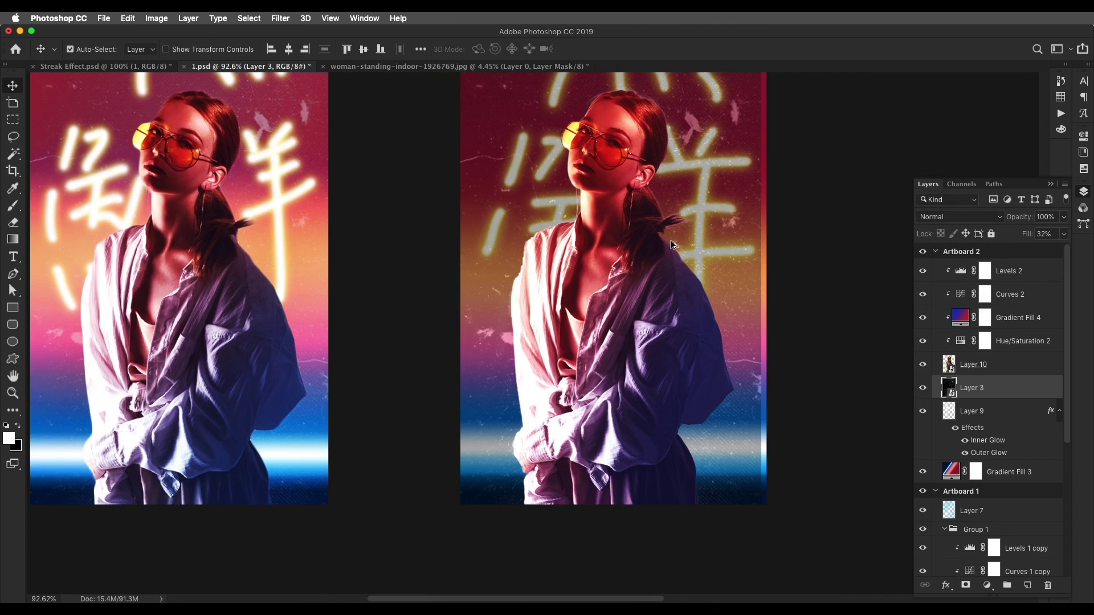
key(shift+0)
mouse_move(684, 217)
mouse_down()
mouse_move(709, 211)
mouse_move(699, 210)
mouse_up()
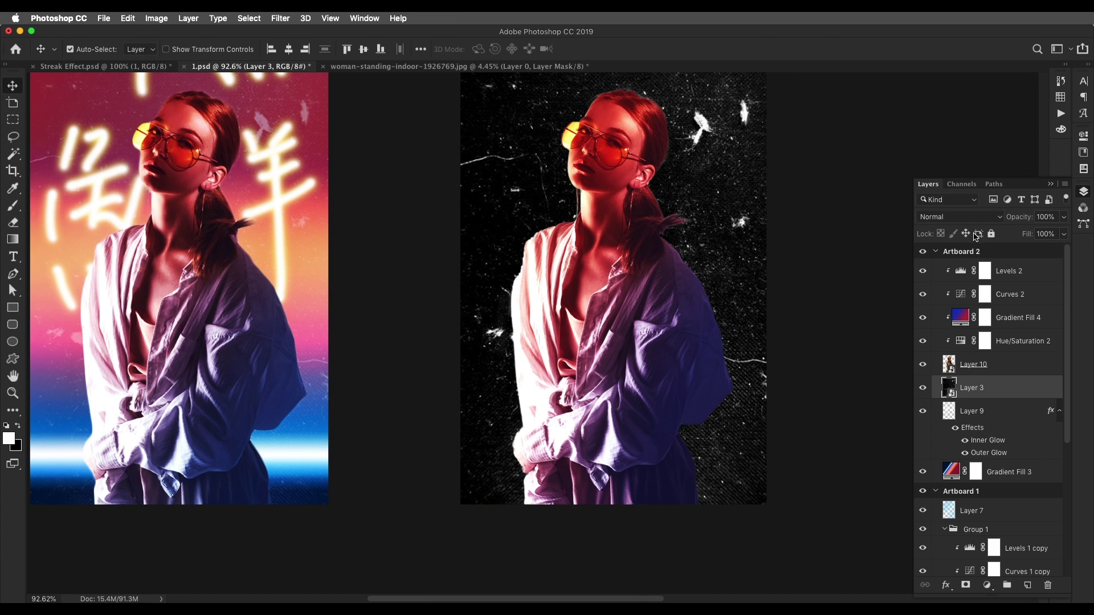
Set the copied scratch texture's blend mode to Screen and its fill to 32%
click(989, 222)
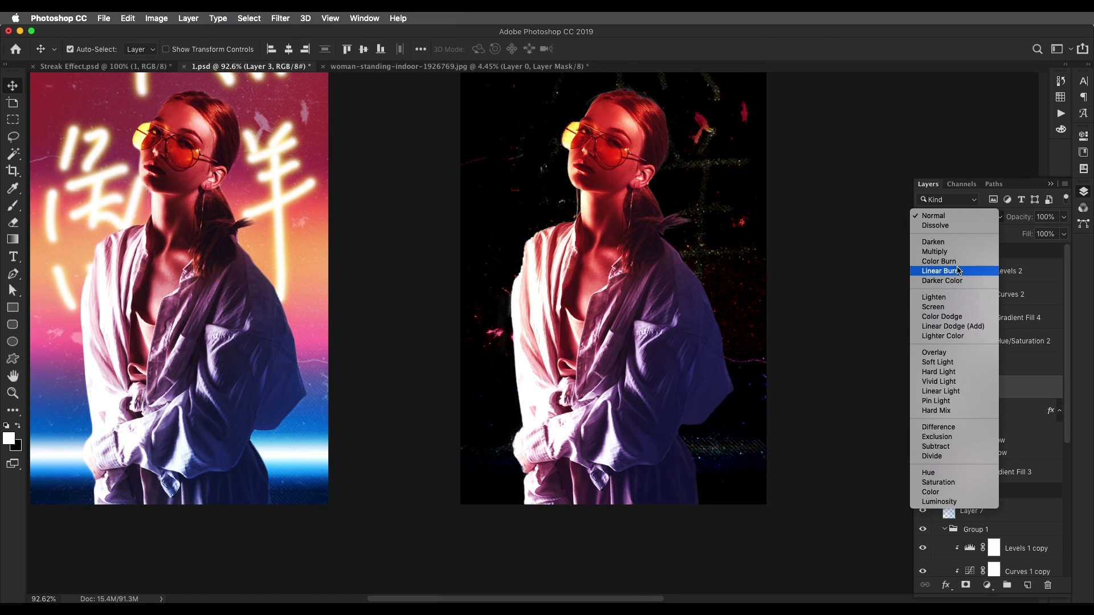
click(957, 308)
drag(699, 164, 686, 178)
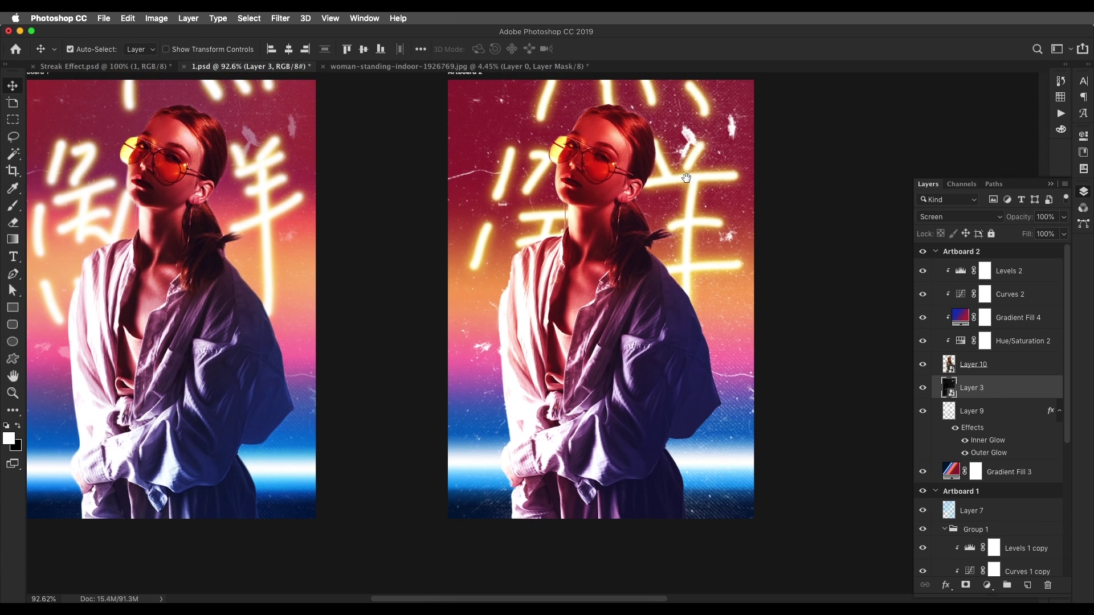
mouse_move(1054, 233)
mouse_down()
mouse_move(1037, 233)
mouse_move(1040, 249)
mouse_up()
click(1063, 235)
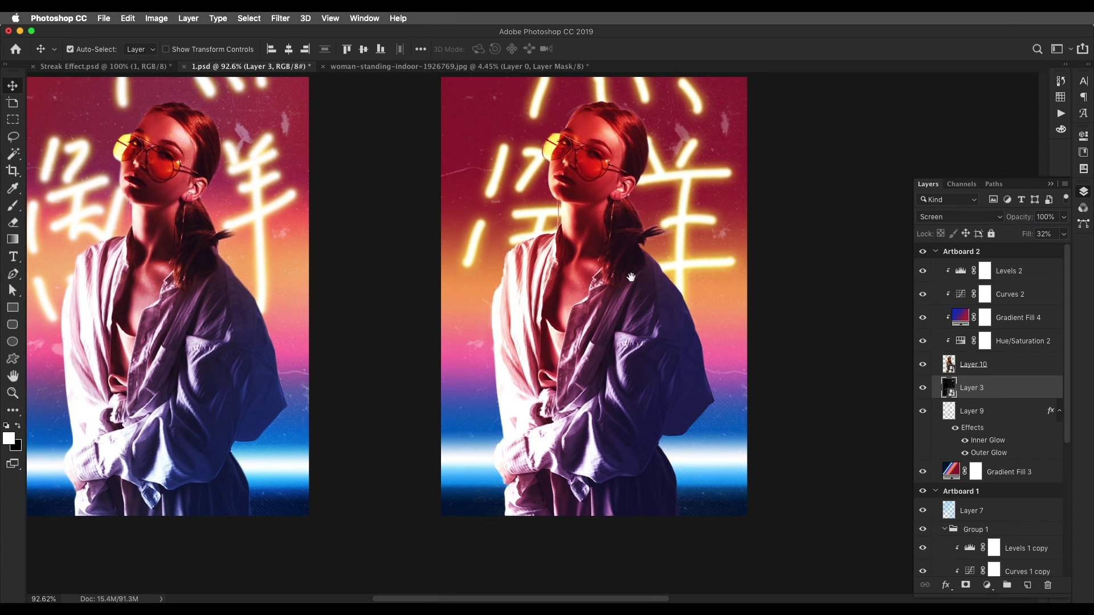
drag(631, 277, 632, 274)
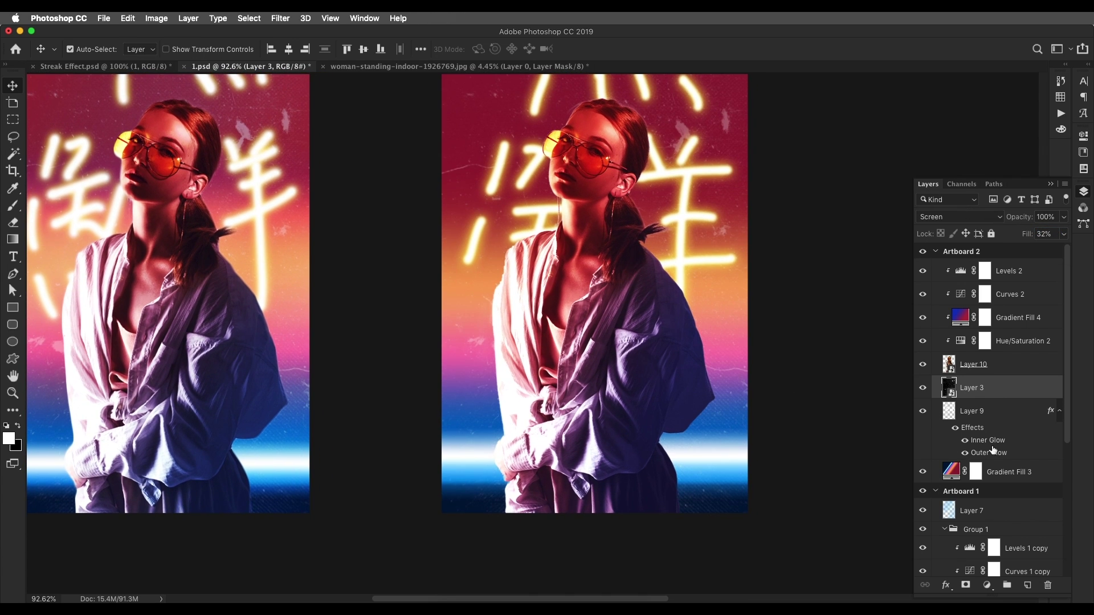
Add a new layer above Levels 2 in Artboard 2 and sample a light blue from the poster's glowing horizon band
click(1030, 276)
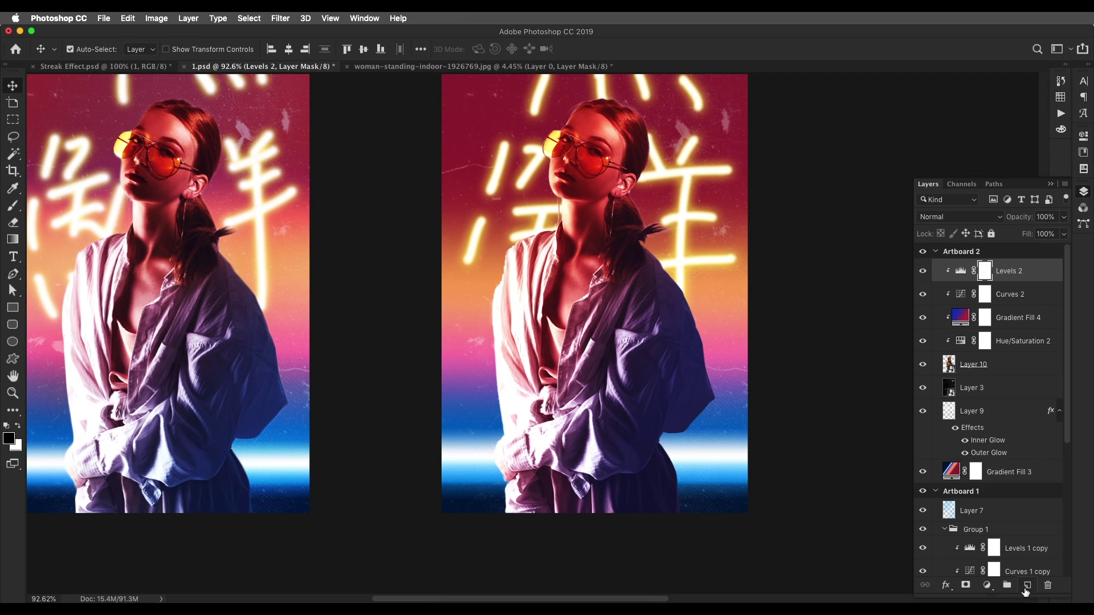
click(1026, 587)
key(x)
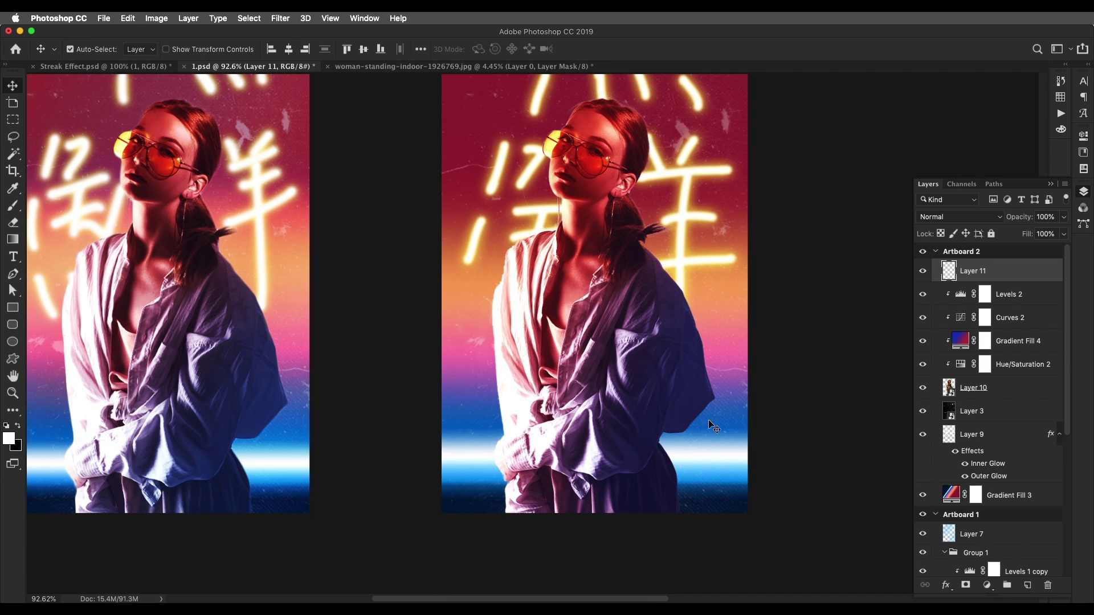
key(i)
drag(737, 432, 732, 441)
Paint light blue diagonally across the woman and background with a 400 px Soft Round brush at 0% hardness
key(b)
right_click(639, 335)
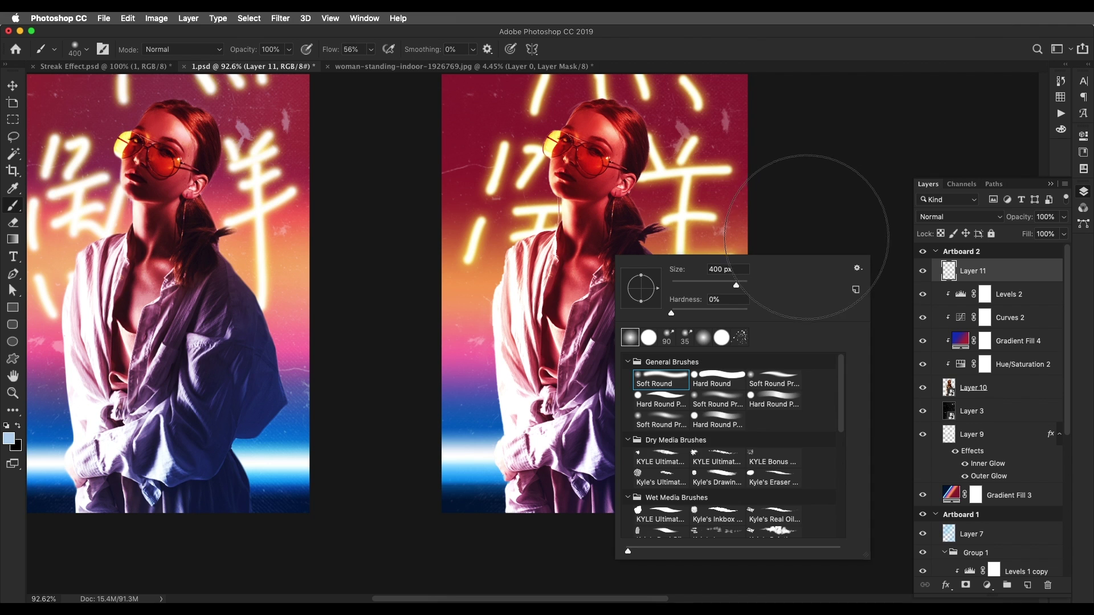
click(801, 236)
scroll(655, 137, up, 3)
scroll(655, 137, right, 3)
mouse_move(631, 102)
mouse_down()
mouse_move(511, 325)
mouse_move(501, 296)
mouse_move(473, 354)
mouse_move(479, 433)
mouse_move(531, 497)
mouse_move(691, 513)
mouse_move(650, 317)
mouse_move(798, 310)
mouse_up()
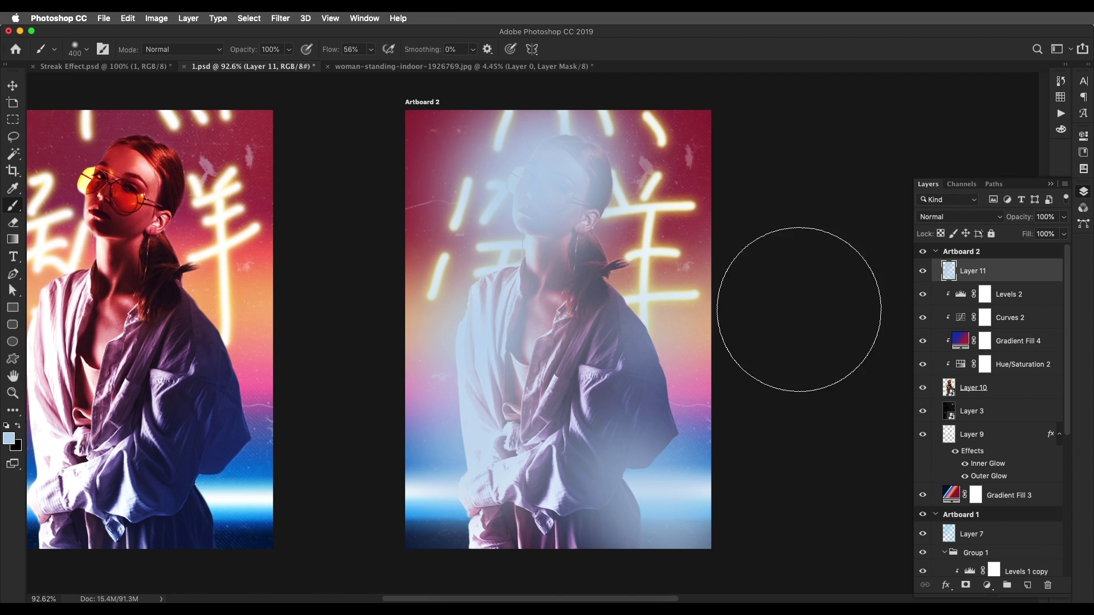
Set the painted Layer 11 to Overlay blend mode and reduce its fill to 40%
click(989, 221)
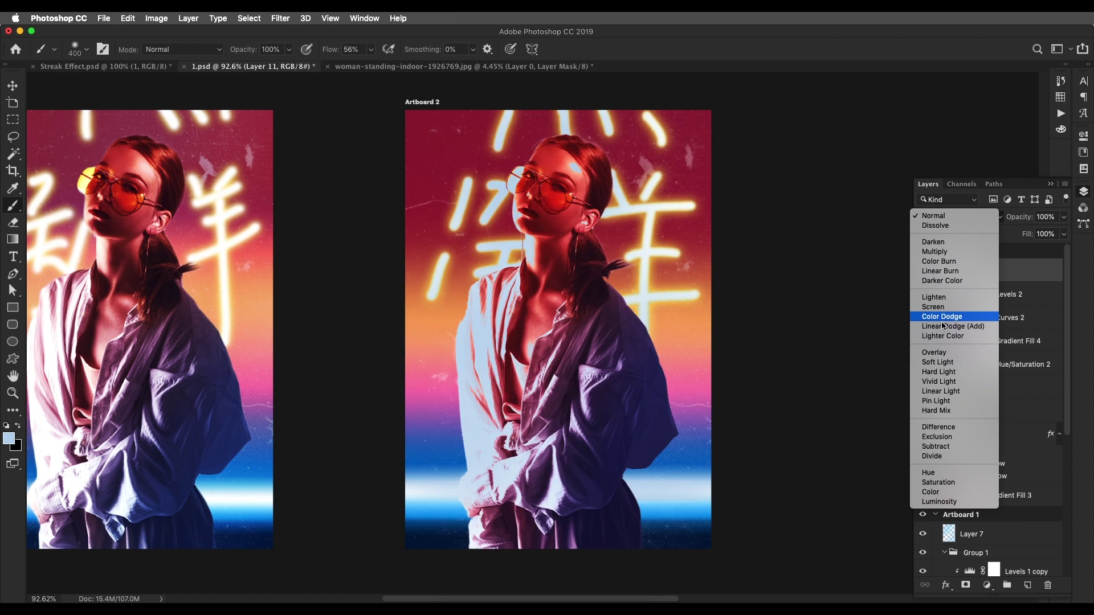
click(941, 354)
click(967, 219)
click(968, 218)
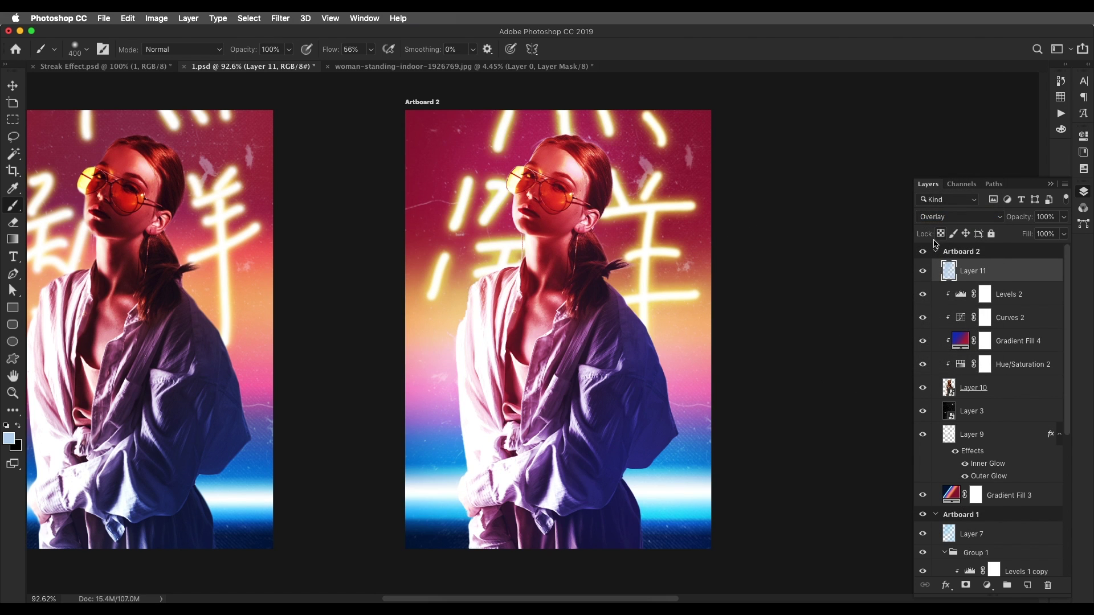
drag(1068, 246, 1031, 249)
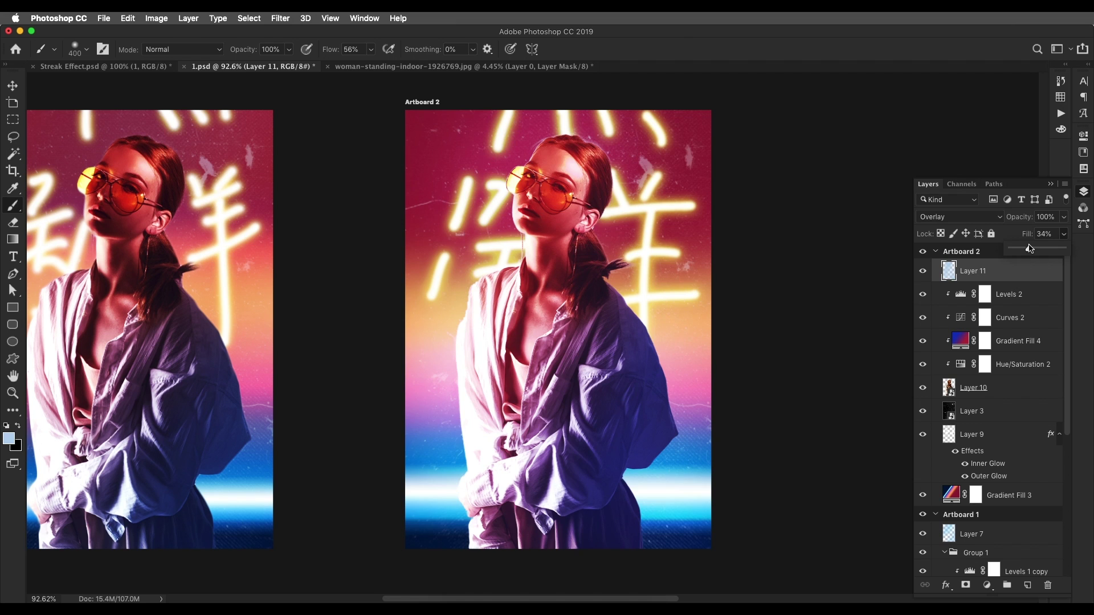
Toggle Layer 11's visibility to compare before and after, and inspect the finished Artboard 2 beside Artboard 1
click(923, 272)
click(923, 272)
click(923, 272)
click(924, 272)
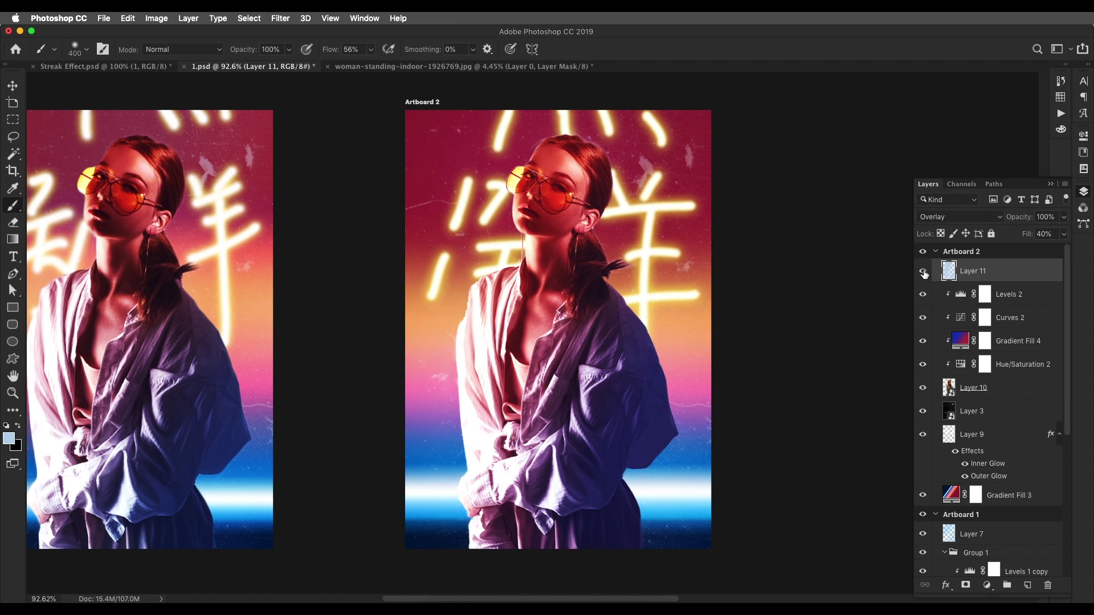
click(923, 272)
click(923, 272)
drag(421, 411, 537, 403)
scroll(719, 329, down, 3)
scroll(719, 328, up, 5)
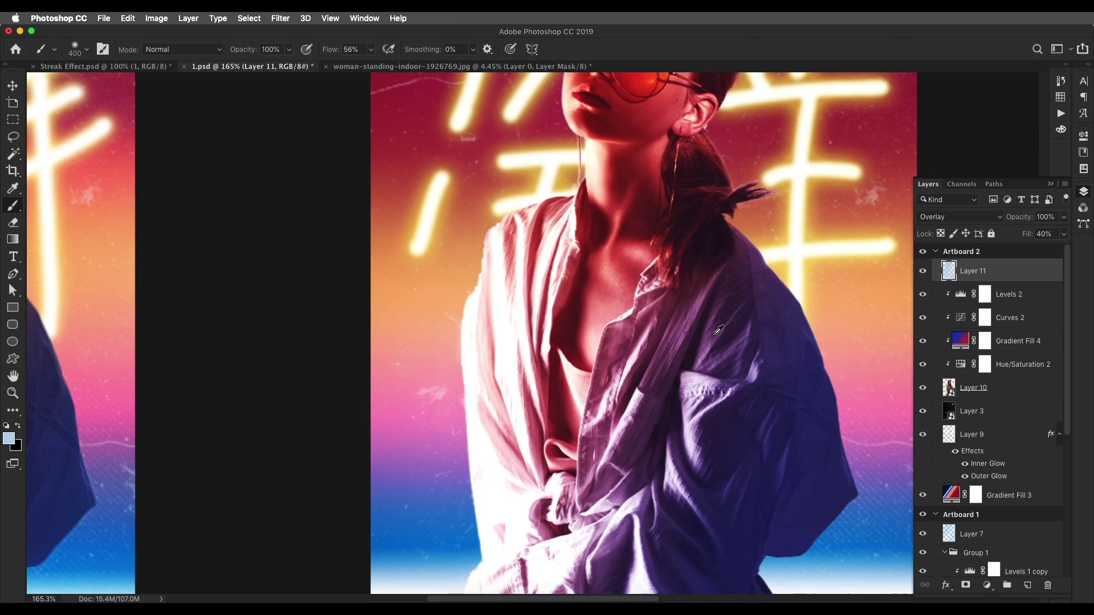
scroll(701, 342, down, 1)
scroll(689, 342, up, 1)
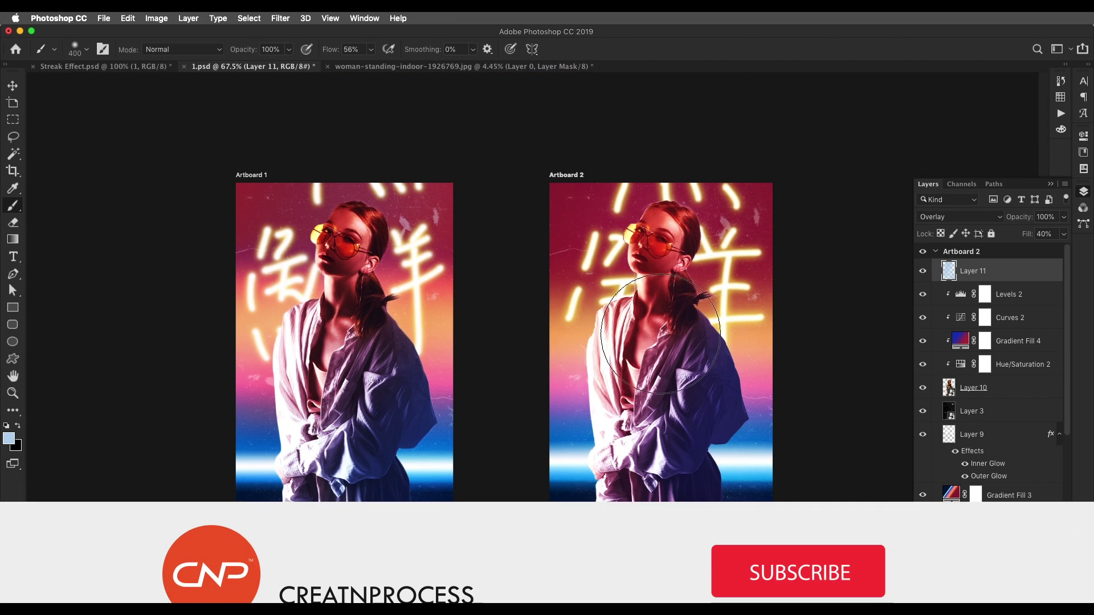
Switch to the Streak Effect.psd document to view the poster designs
click(143, 68)
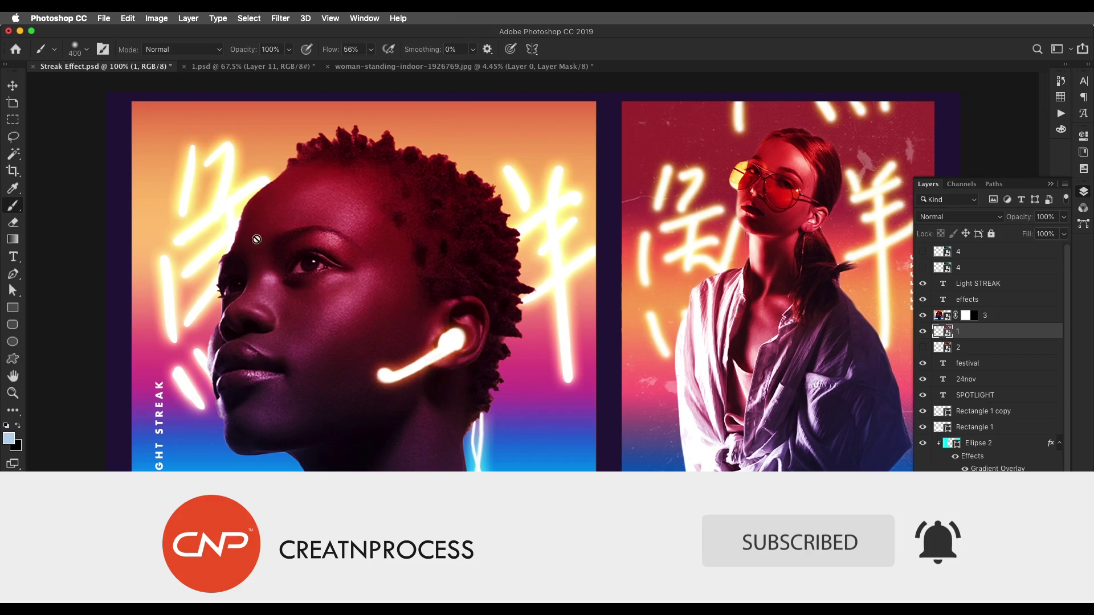
click(12, 86)
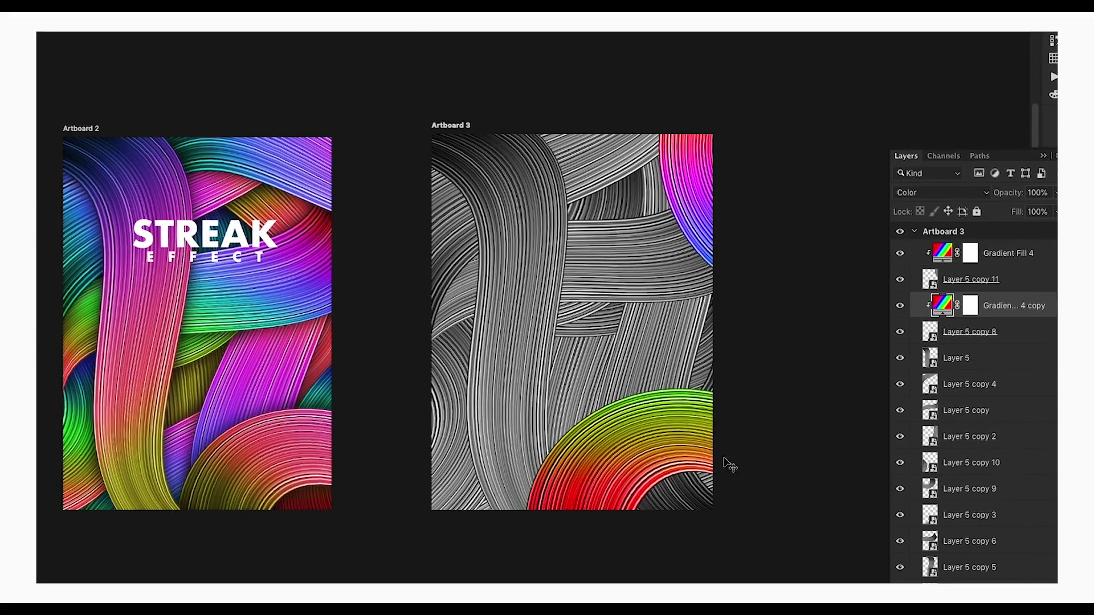
double_click(844, 148)
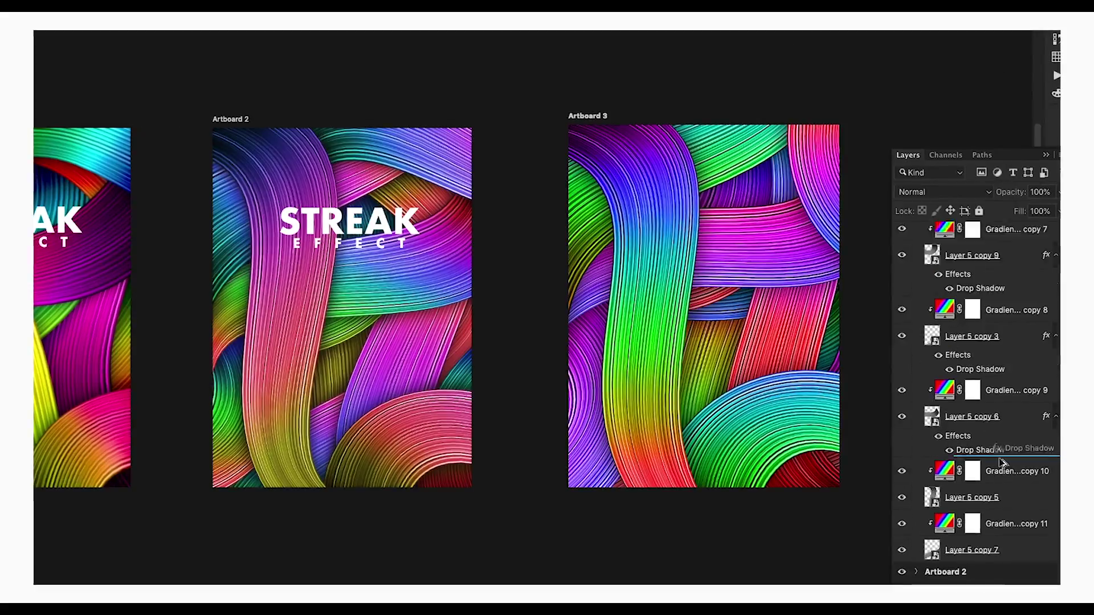